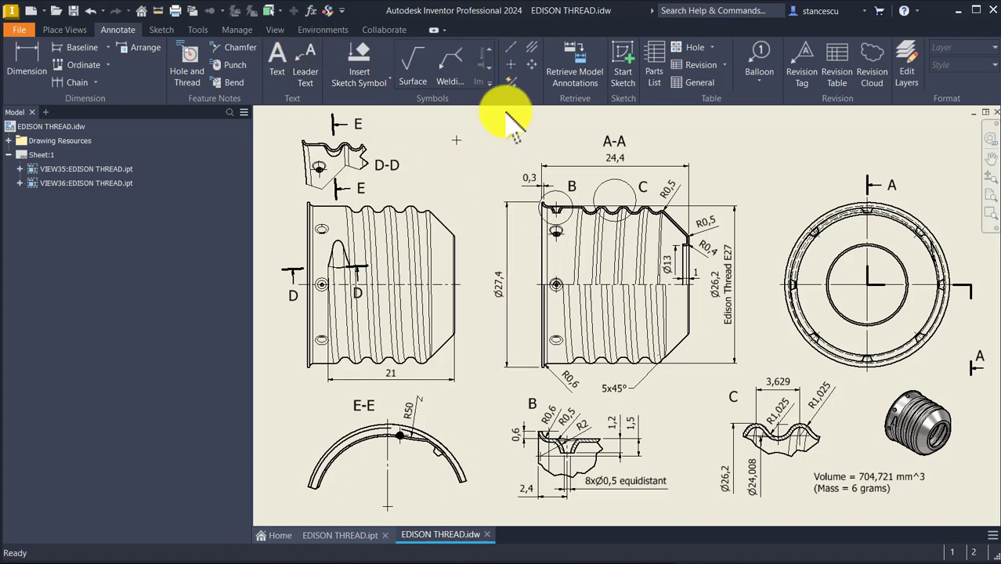
Examine the thread pitch and crest and root radii in detail view C of the drawing
left_click(742, 142)
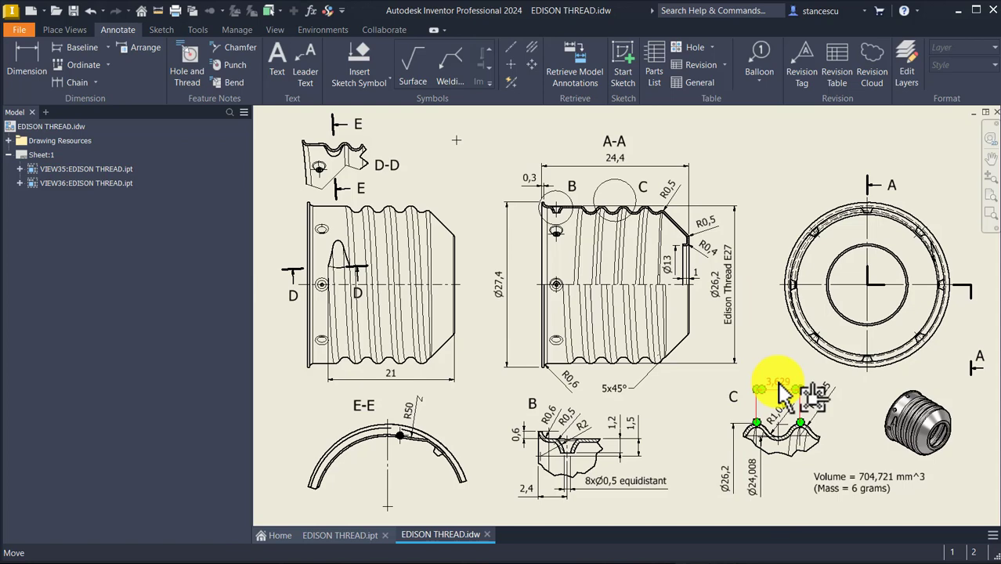
scroll(781, 395, "up", 15)
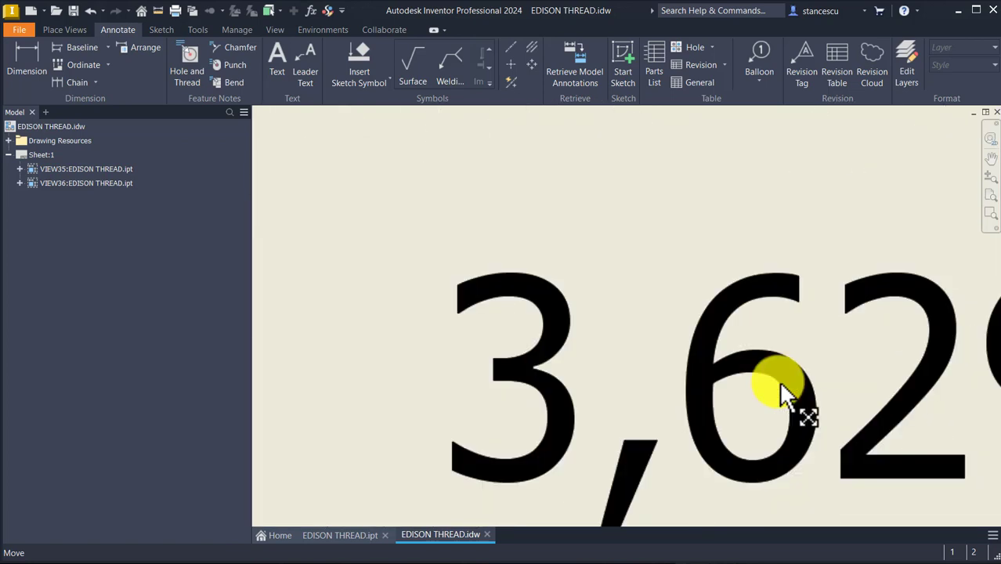
scroll(781, 394, "down", 12)
mouse_move(782, 399)
middle_mouse_down()
mouse_move(681, 235)
mouse_move(608, 145)
mouse_move(619, 157)
middle_mouse_up()
scroll(638, 235, "down", 2)
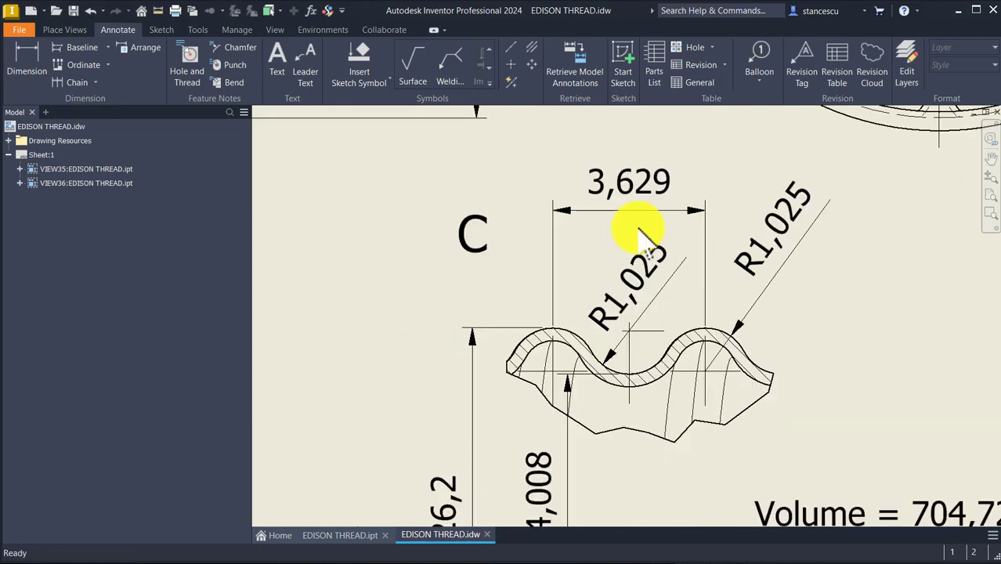
left_click(687, 212)
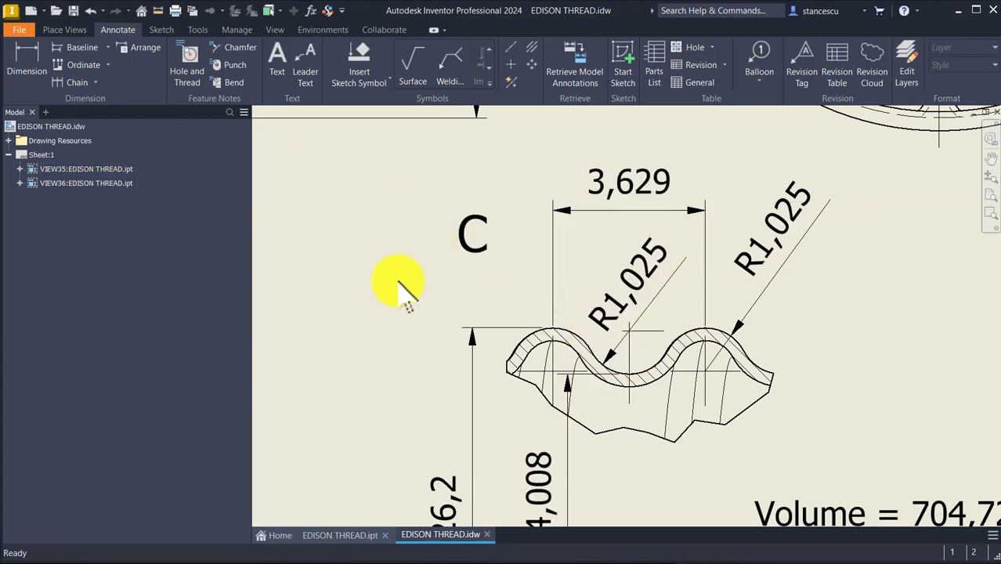
left_click(374, 328)
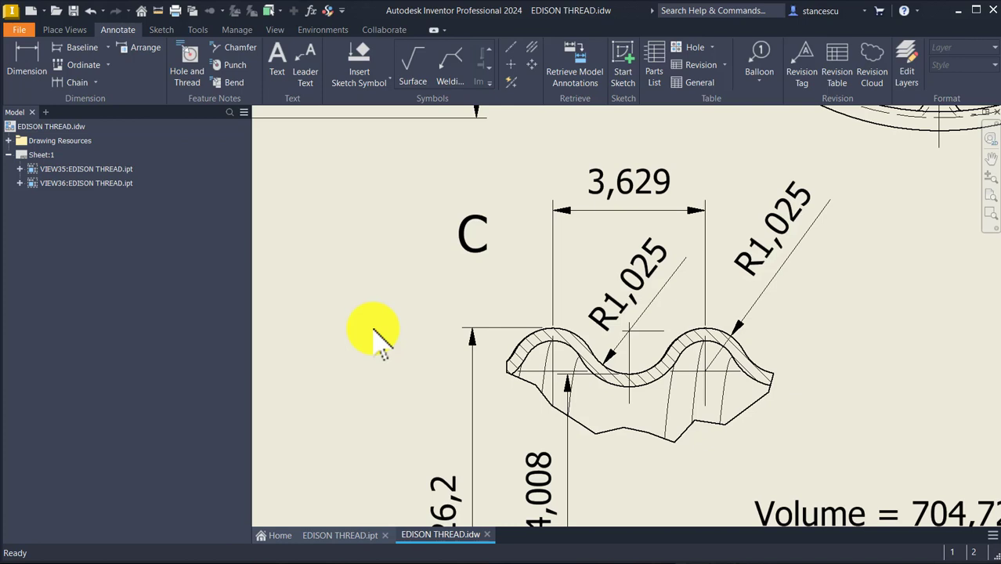
Create a new metric part from the Standard (mm).ipt template and start a 2D sketch on the front XY plane
left_click(31, 10)
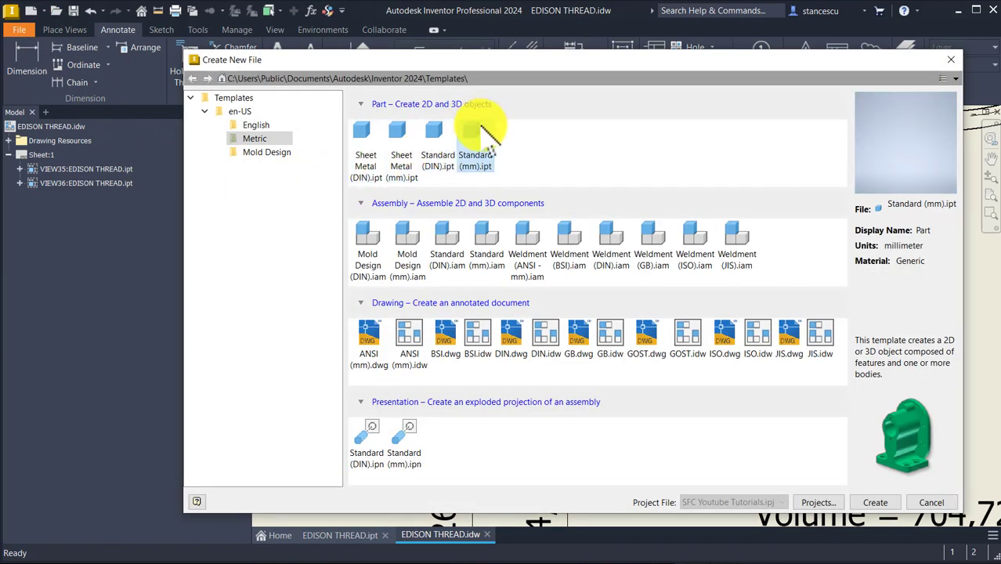
left_click(481, 126)
left_click(481, 126)
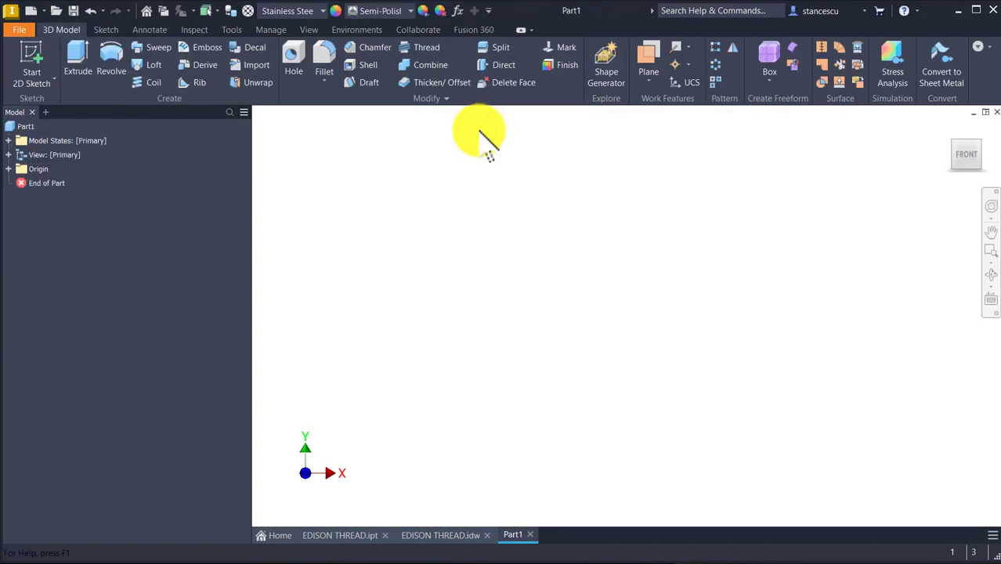
left_click(32, 49)
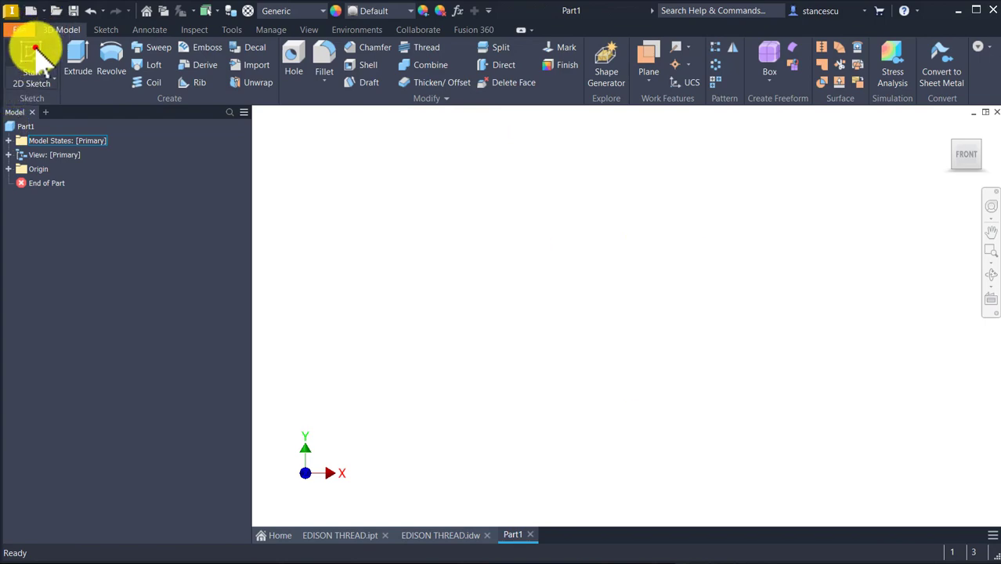
left_click(564, 210)
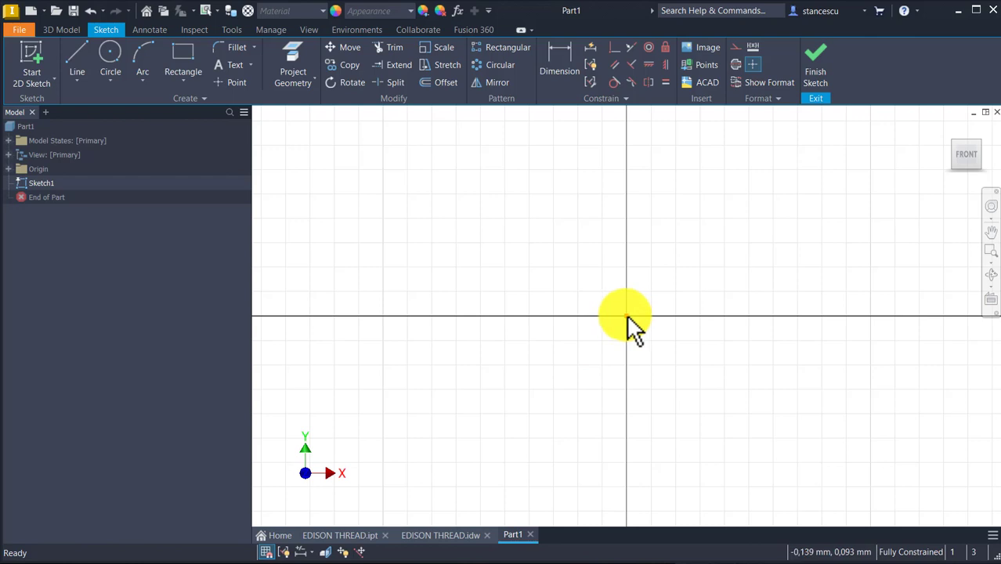
key("l")
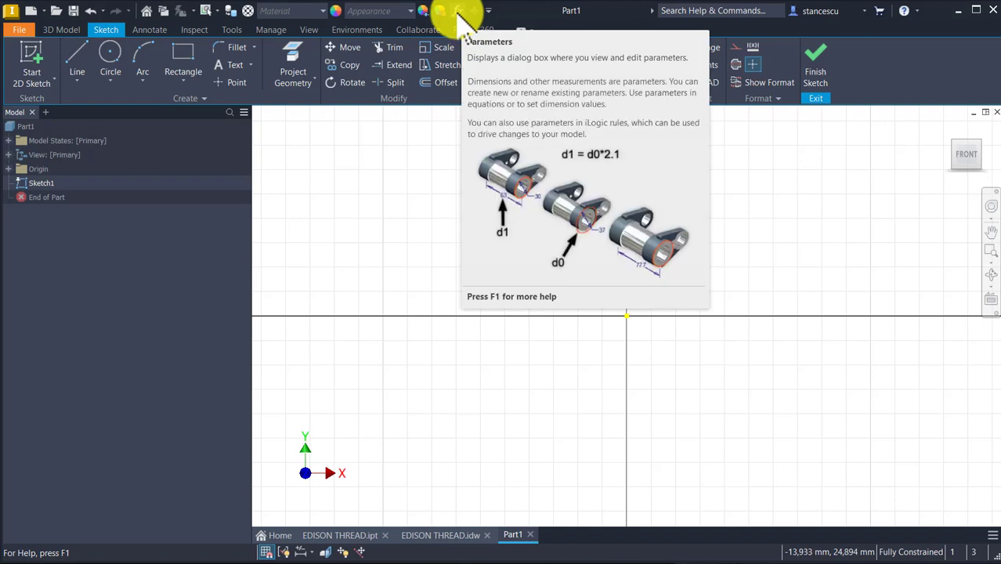
left_click(270, 30)
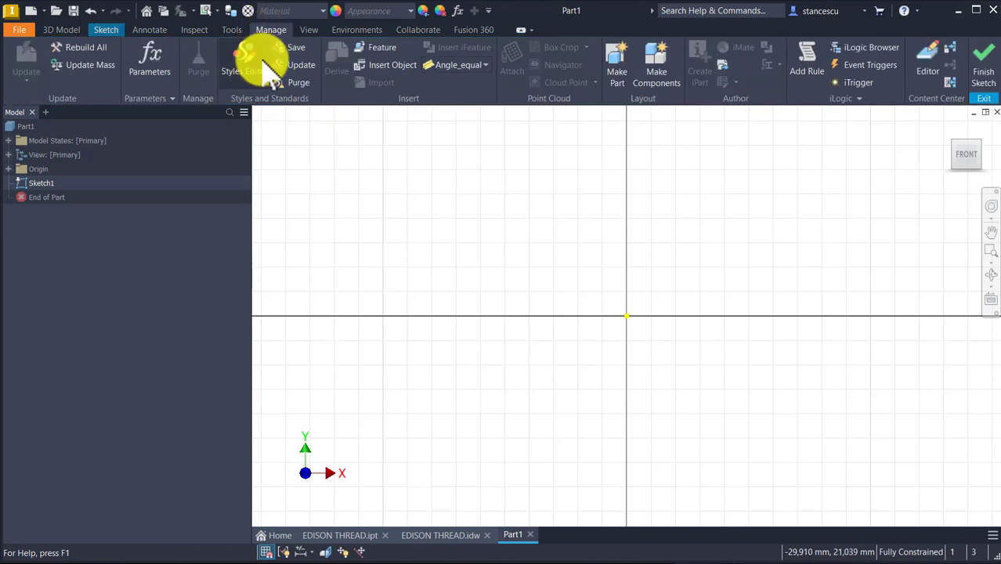
right_click(152, 53)
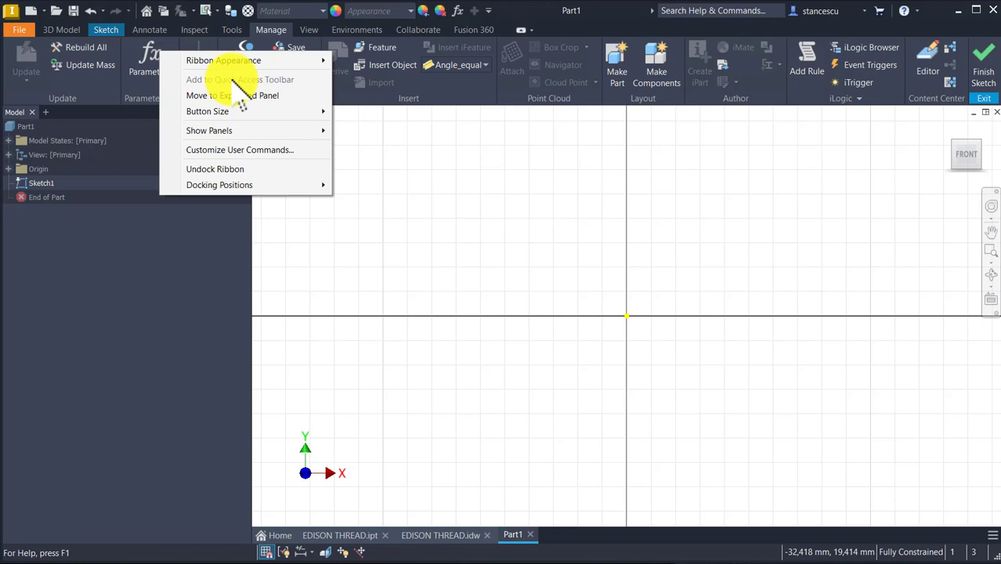
left_click(370, 183)
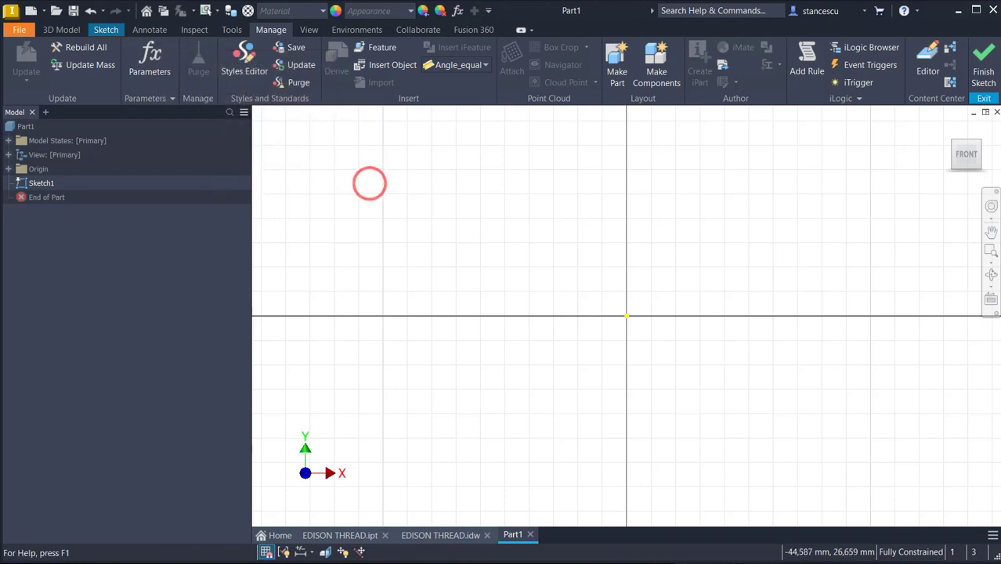
left_click(105, 29)
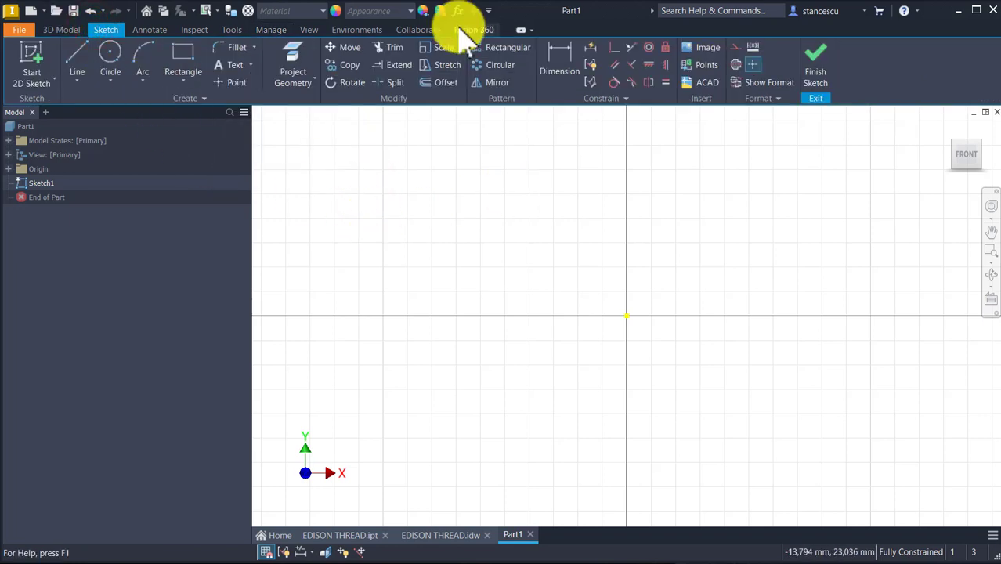
Add a numeric user parameter named EPitch with a value of 3.629 mm
left_click(459, 11)
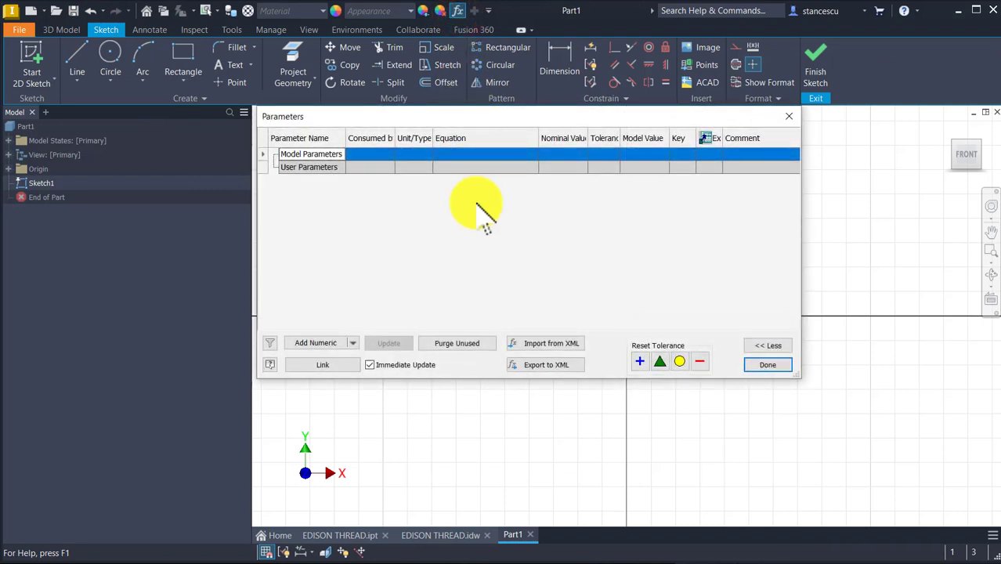
left_click(318, 341)
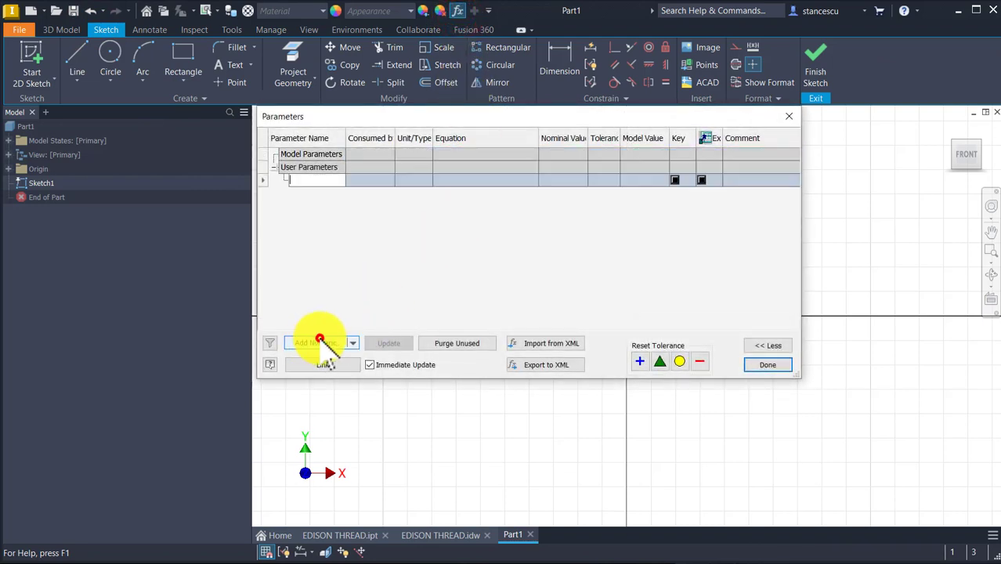
type("E")
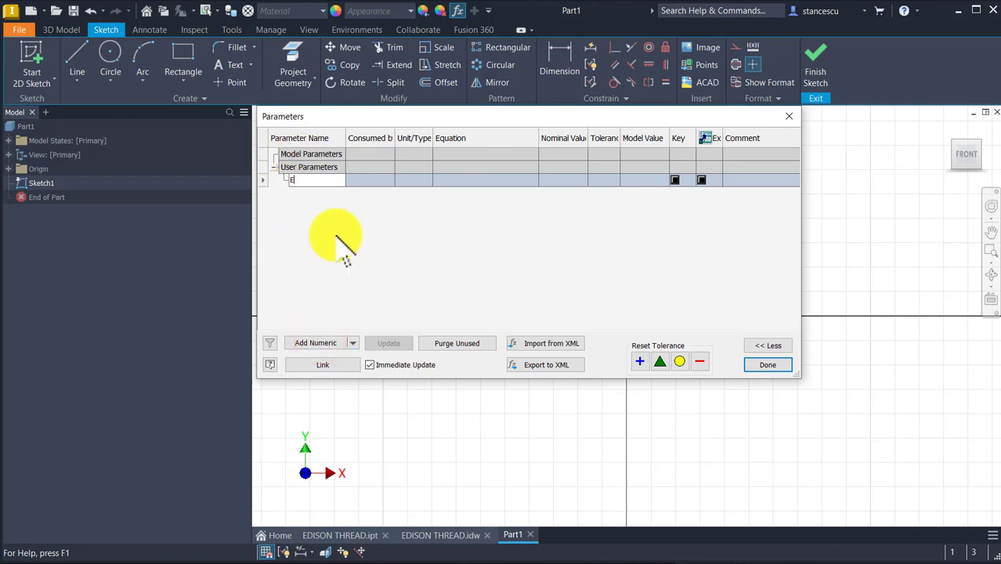
type("F")
type("itch")
left_click(471, 180)
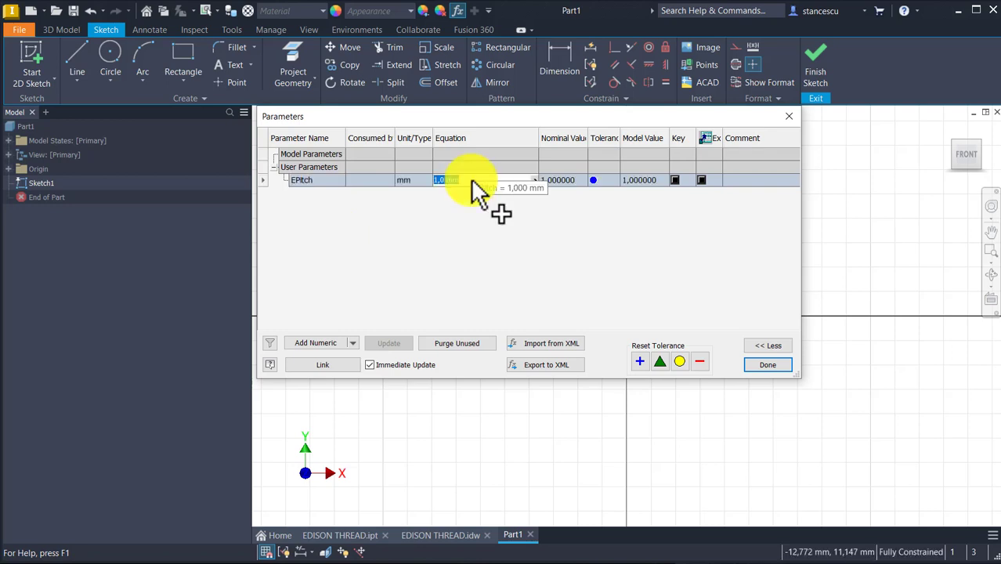
type("3.")
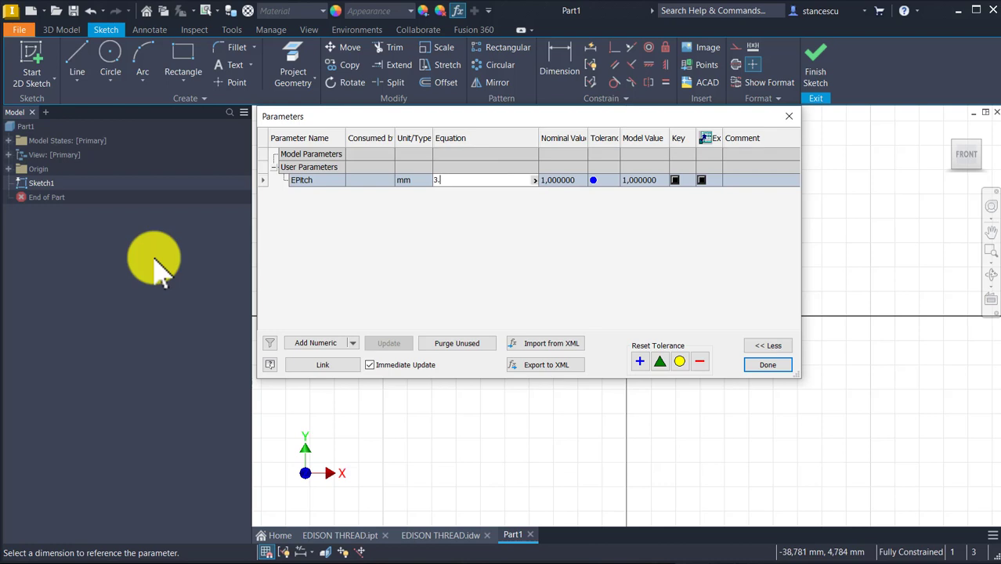
type("629")
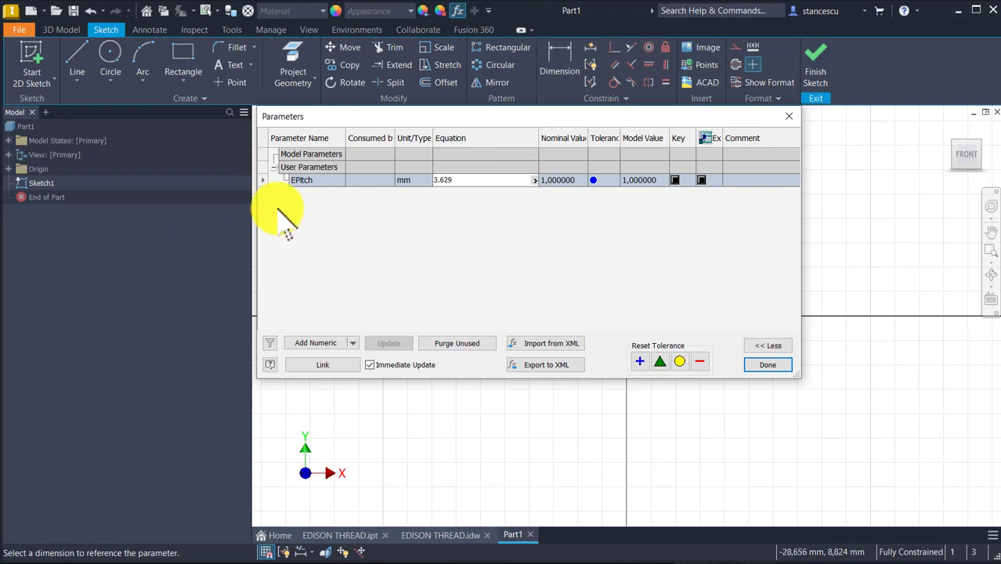
key("Return")
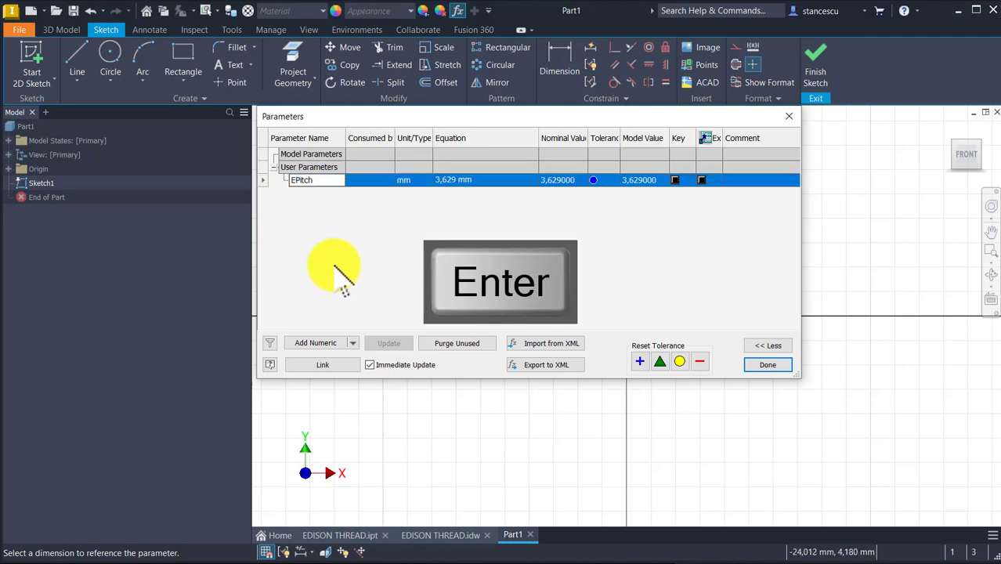
Add a second numeric user parameter named ERadius with a value of 1,025 mm and finish editing the parameters
left_click(332, 345)
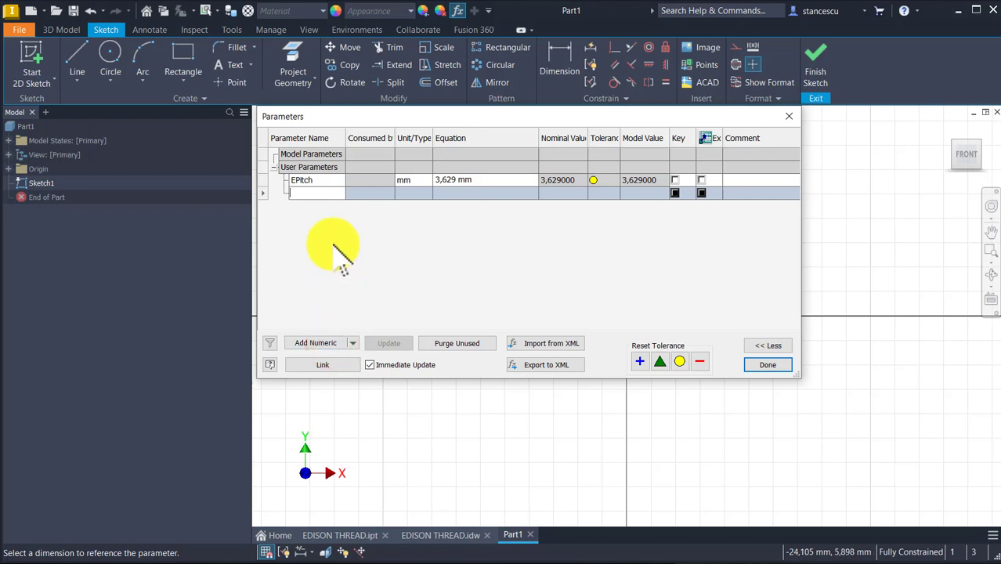
type("ERadius")
key("Tab")
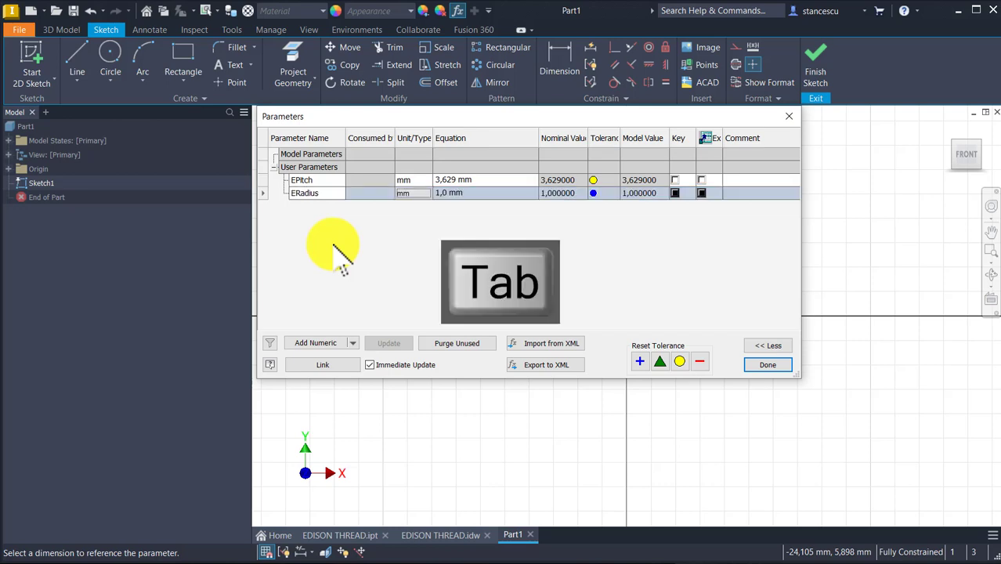
key("Tab")
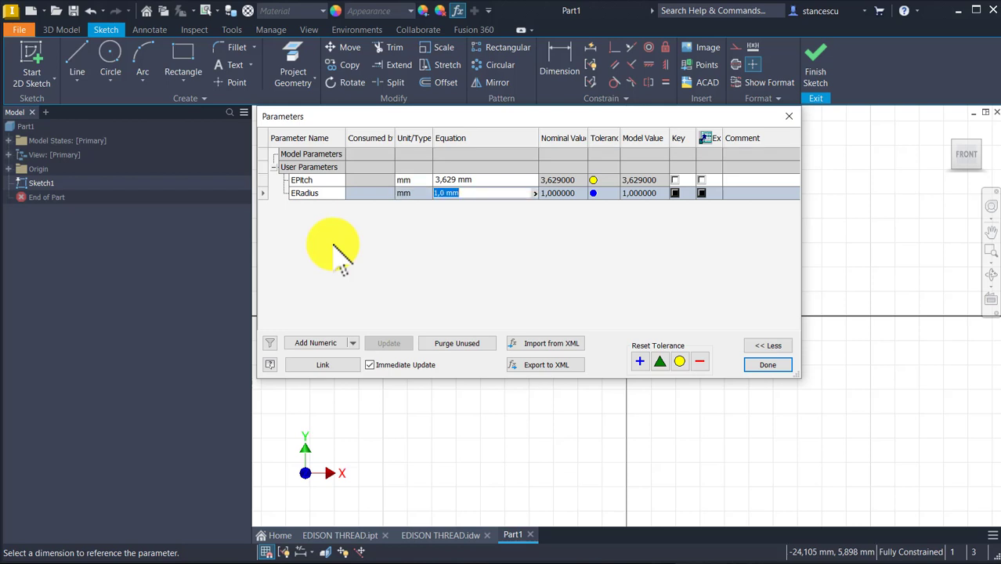
type("1,025")
left_click(753, 366)
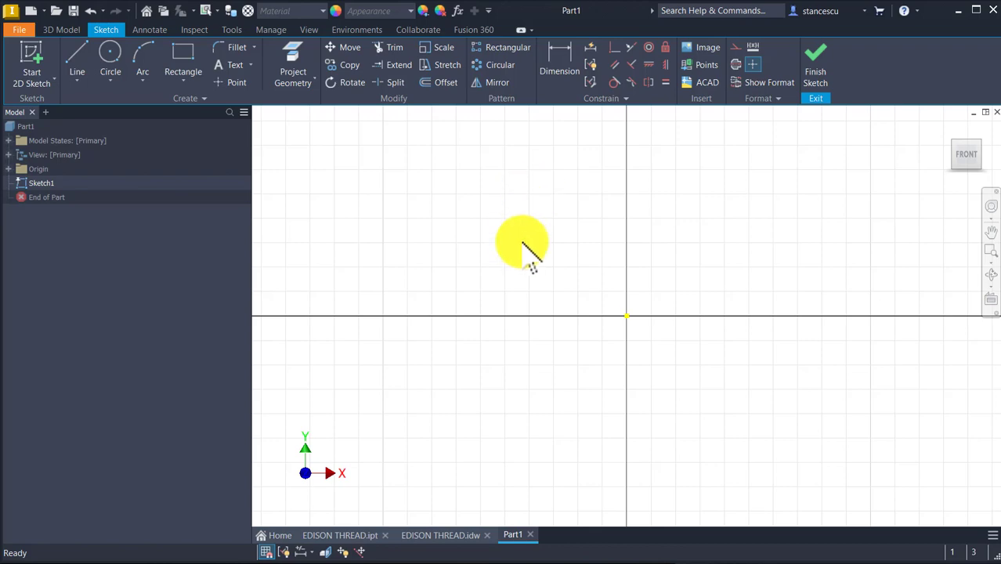
Review the overall dimensions and section A-A on the full sheet of the EDISON THREAD.idw drawing
left_click(436, 539)
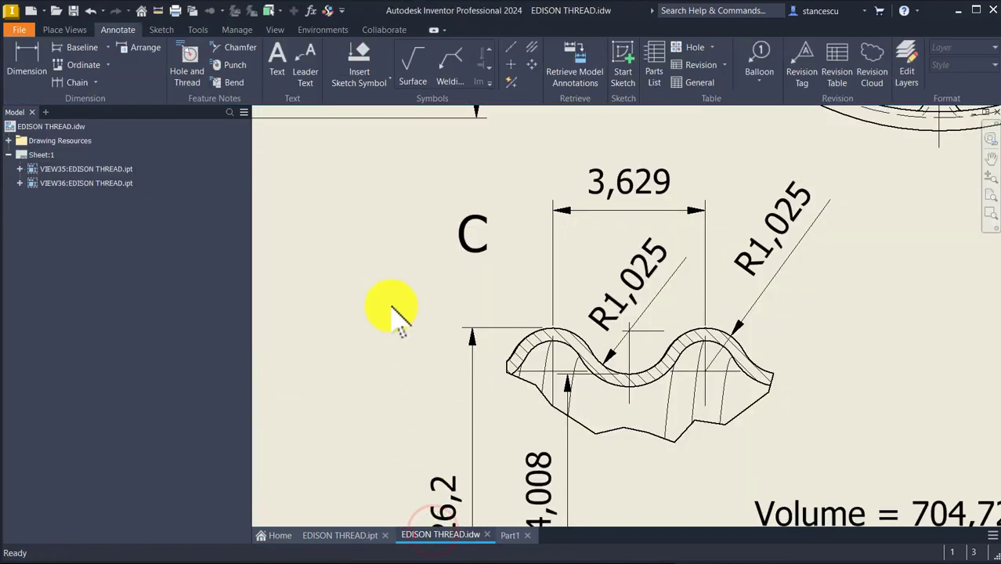
key("Num_Lock")
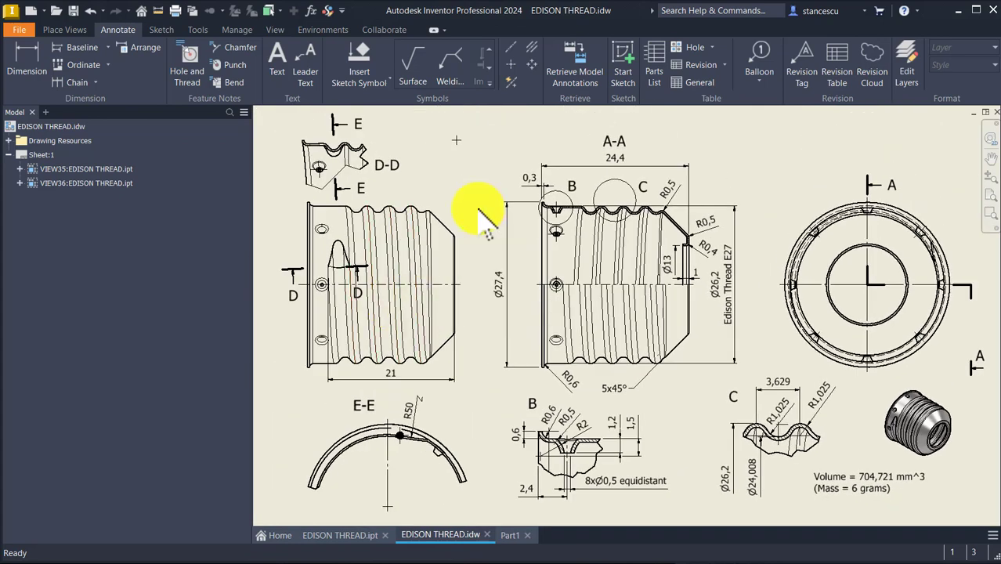
left_click_drag(419, 407, 423, 407)
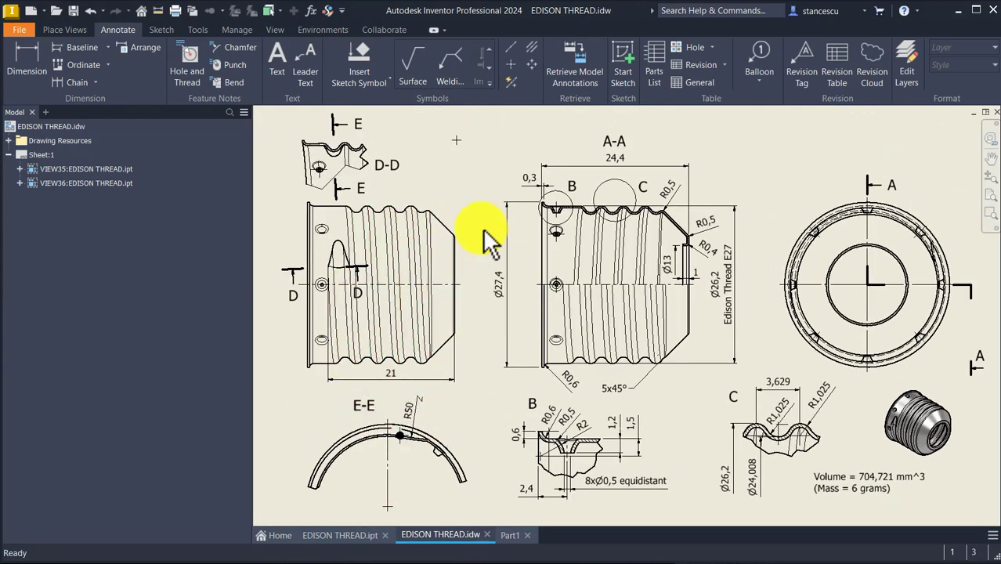
left_click(722, 302)
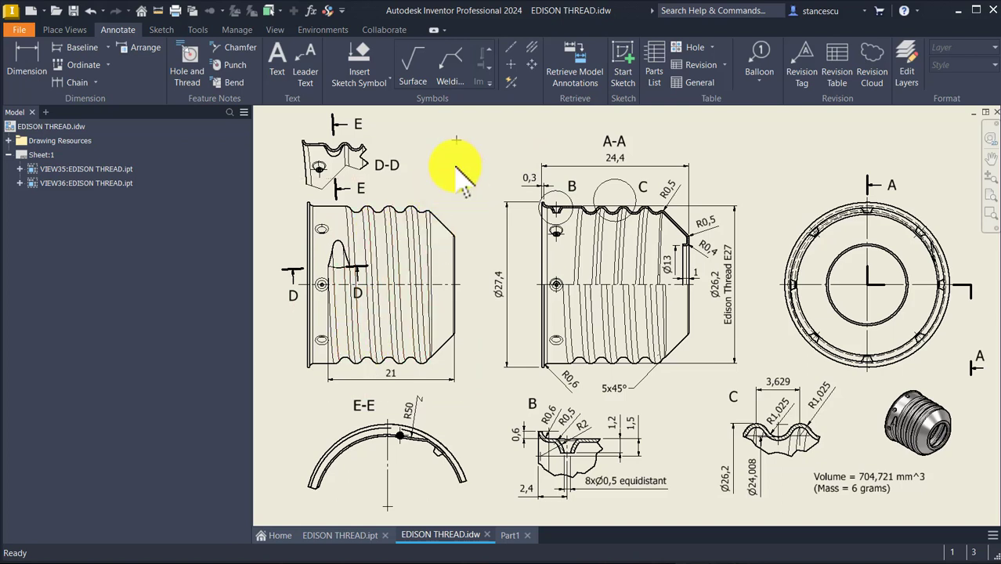
Sketch a closed half-profile from the origin, about 18 mm long and 12.4 mm high, with a sloped upper-right corner
left_click(508, 535)
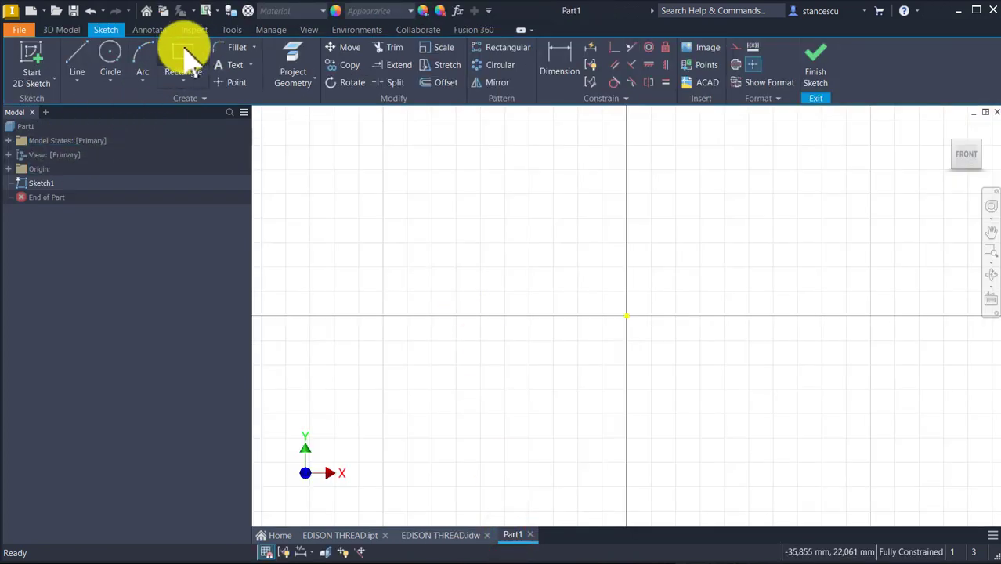
left_click(77, 55)
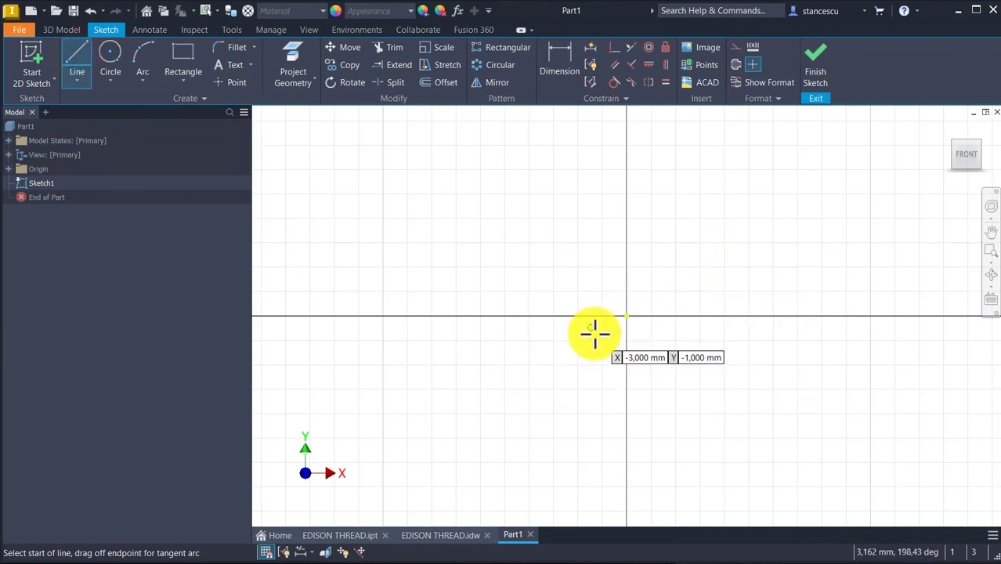
left_click(627, 316)
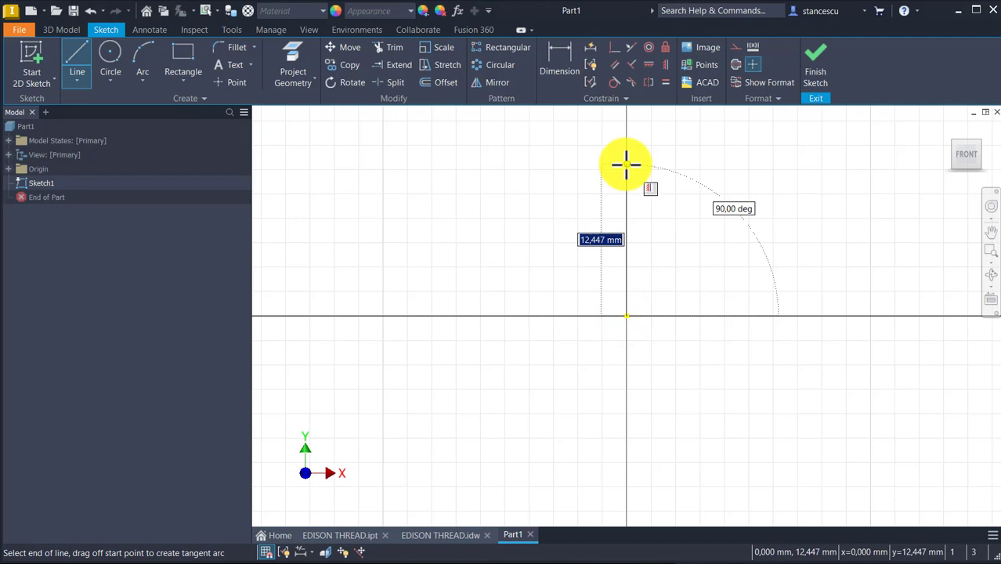
left_click(627, 164)
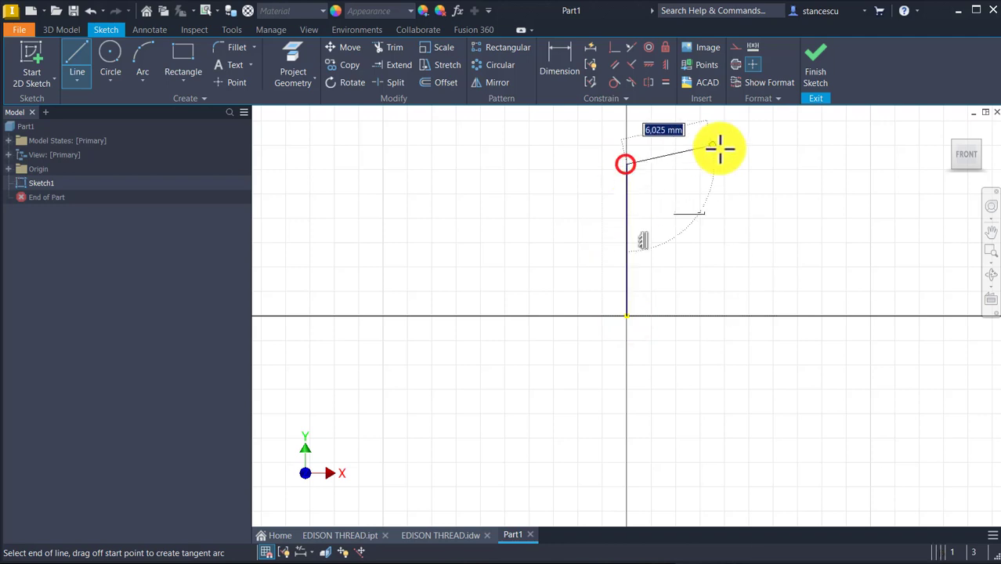
left_click(810, 166)
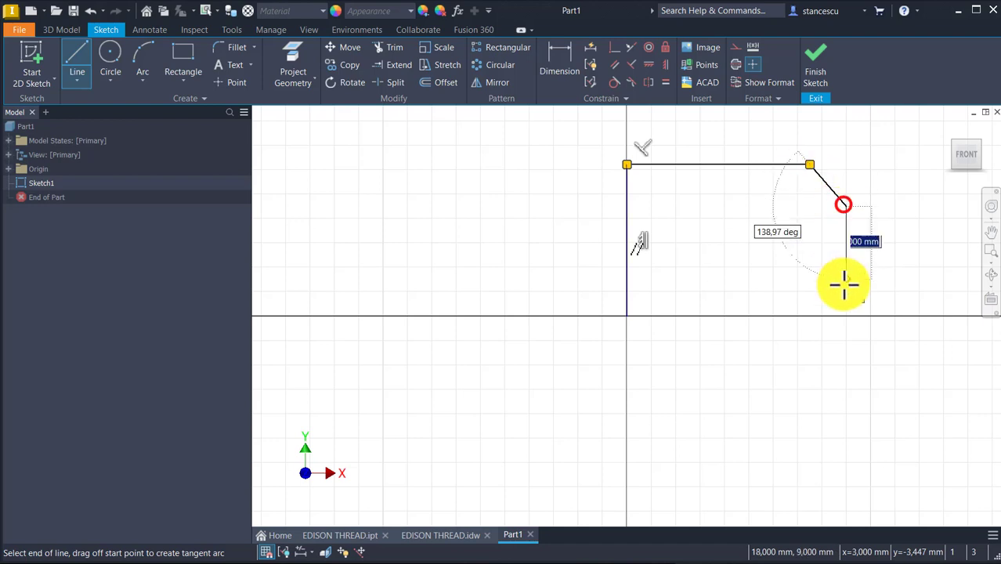
left_click(846, 317)
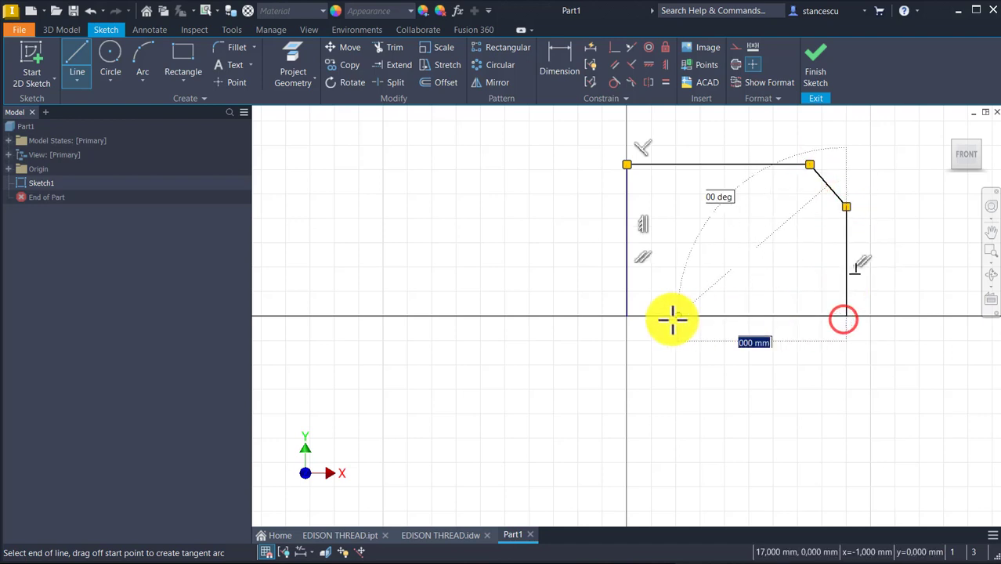
left_click(627, 317)
key("Escape")
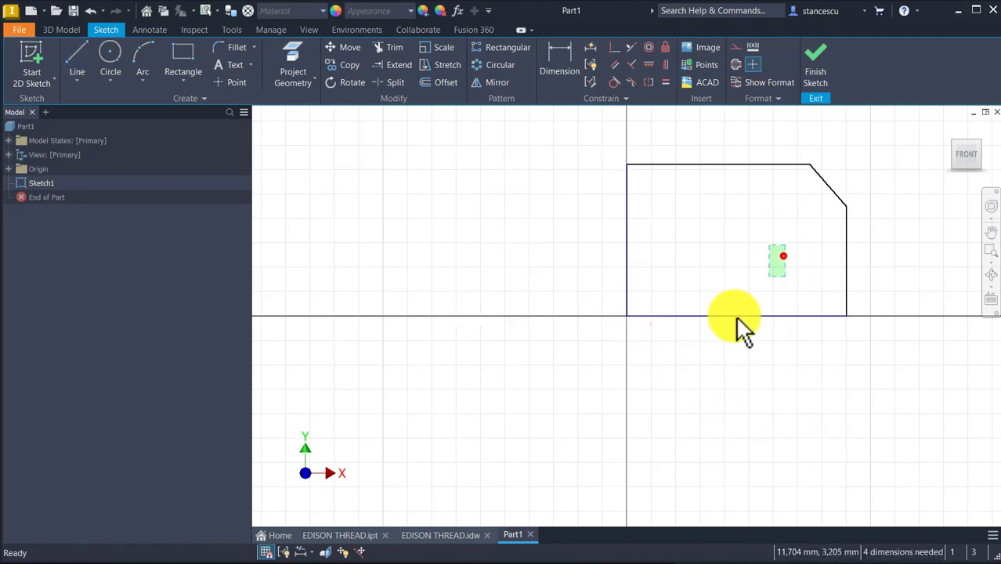
Convert the profile's bottom line to a centerline and dimension the diameter to the top line as 26,2 mm
left_click(741, 325)
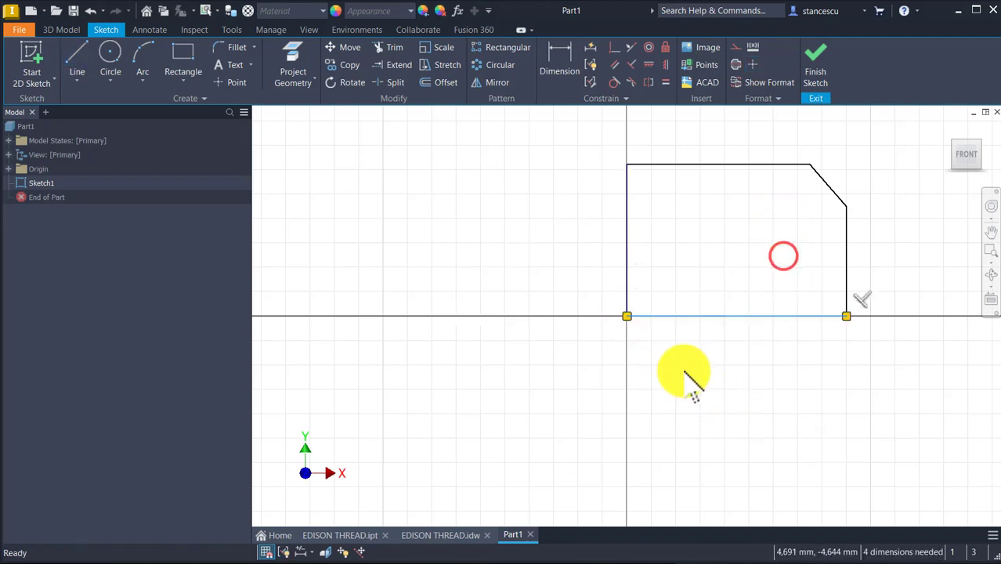
left_click(736, 64)
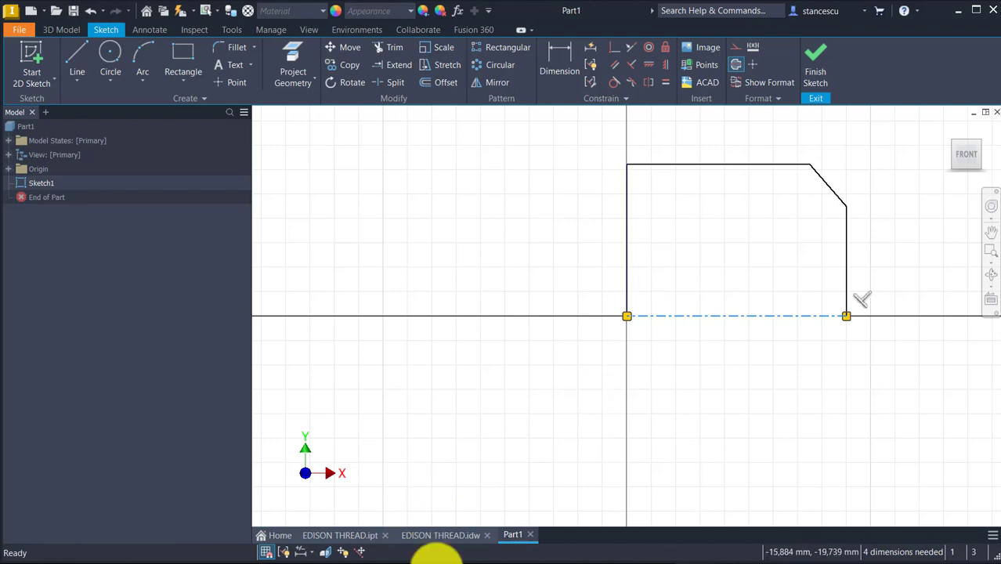
left_click(429, 538)
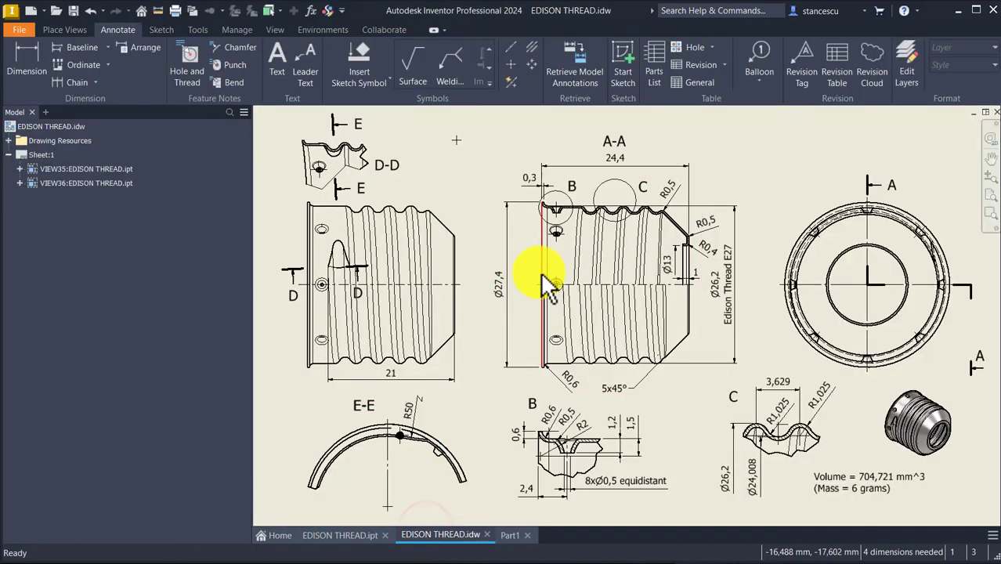
left_click(717, 296)
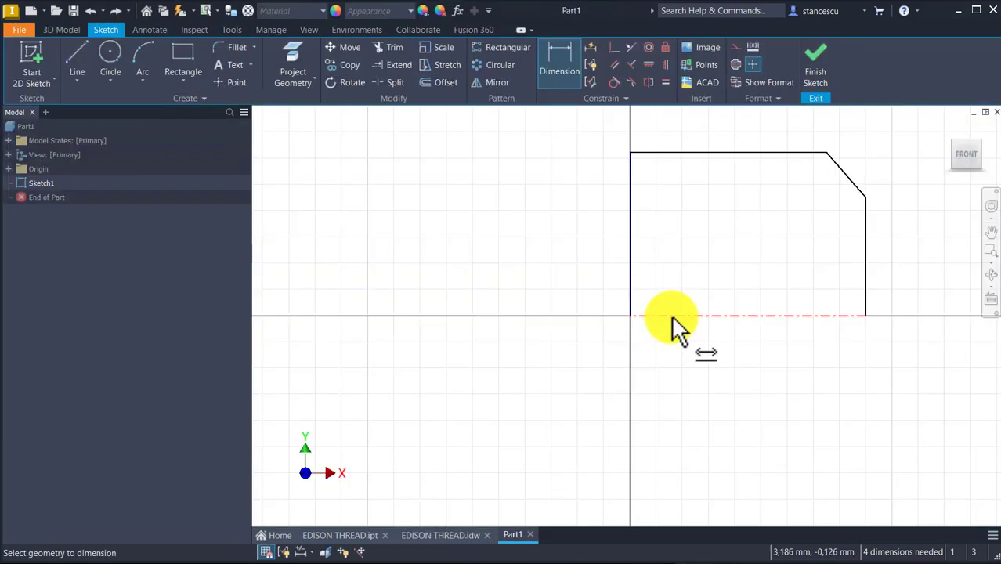
left_click(671, 316)
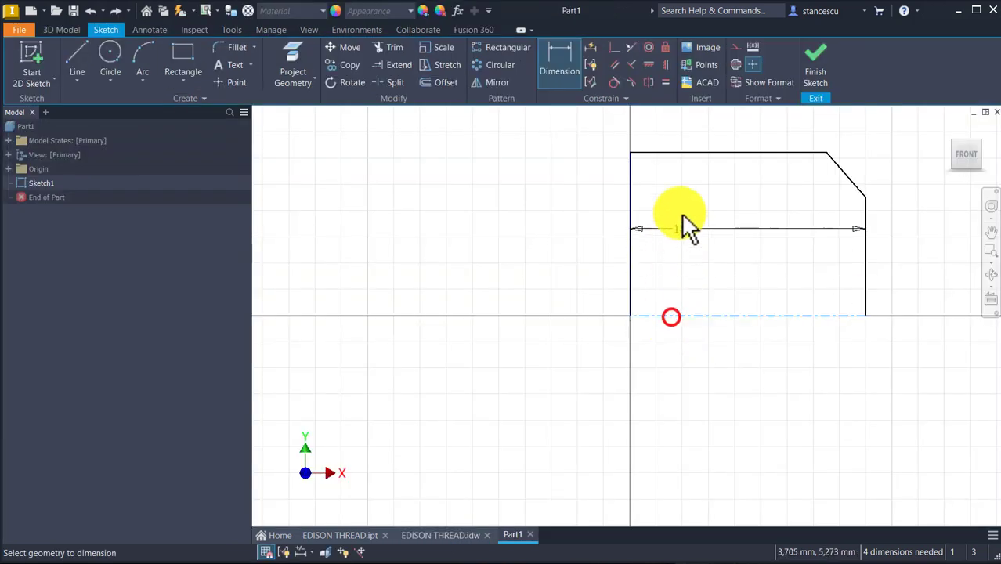
left_click(677, 154)
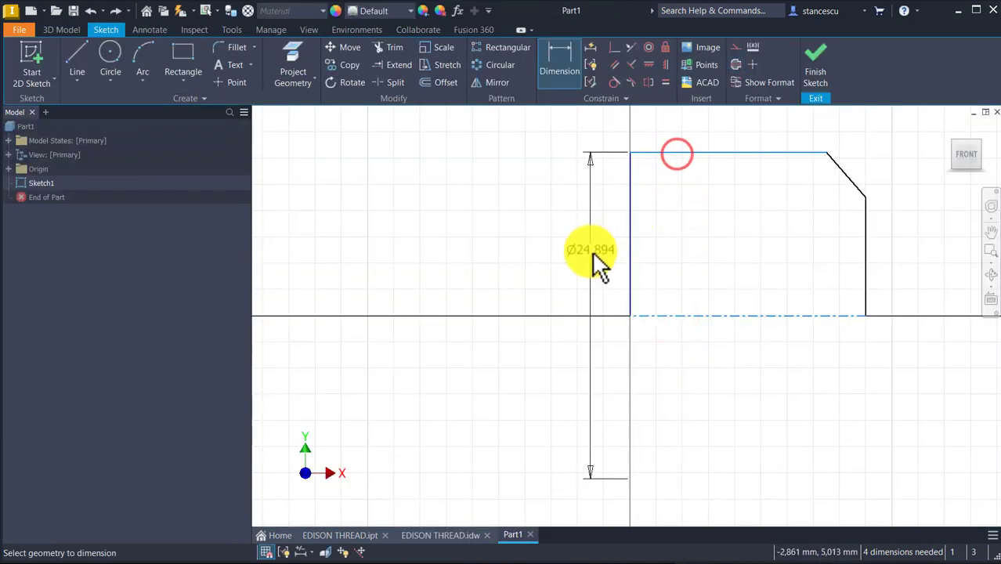
left_click(571, 248)
type("26,2")
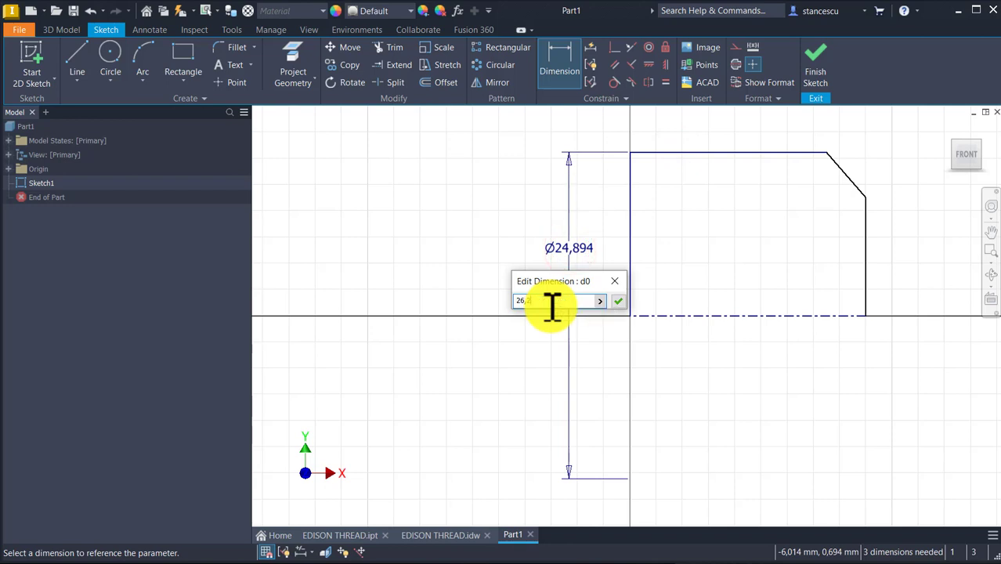
key("Return")
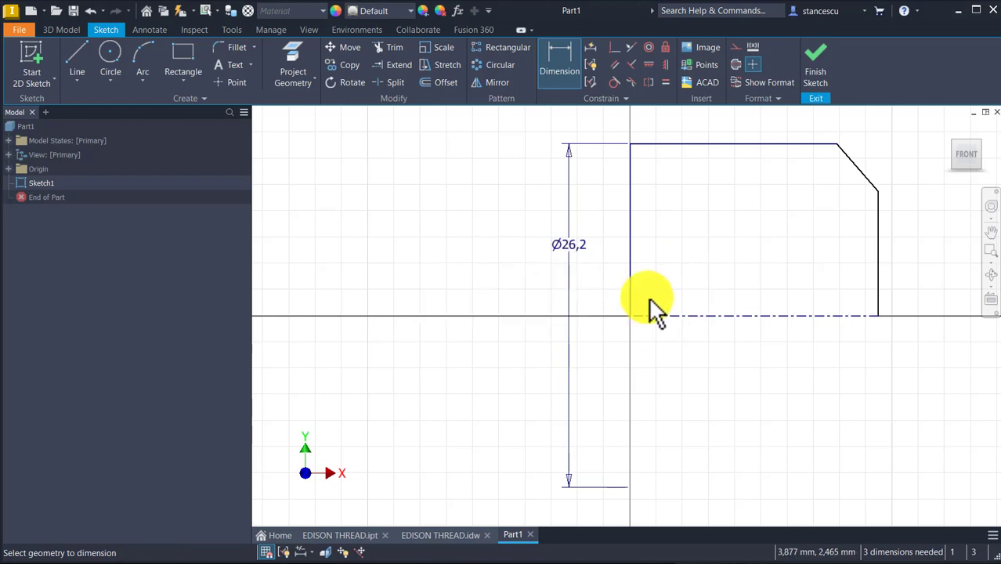
Dimension the centerline's length as 21 mm, placing the dimension below the profile
left_click(799, 314)
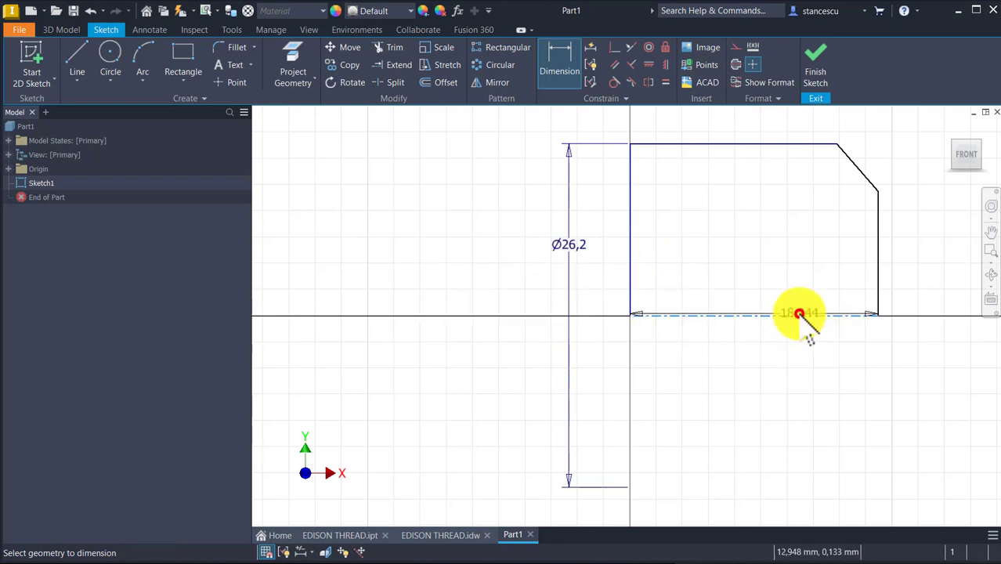
left_click(754, 403)
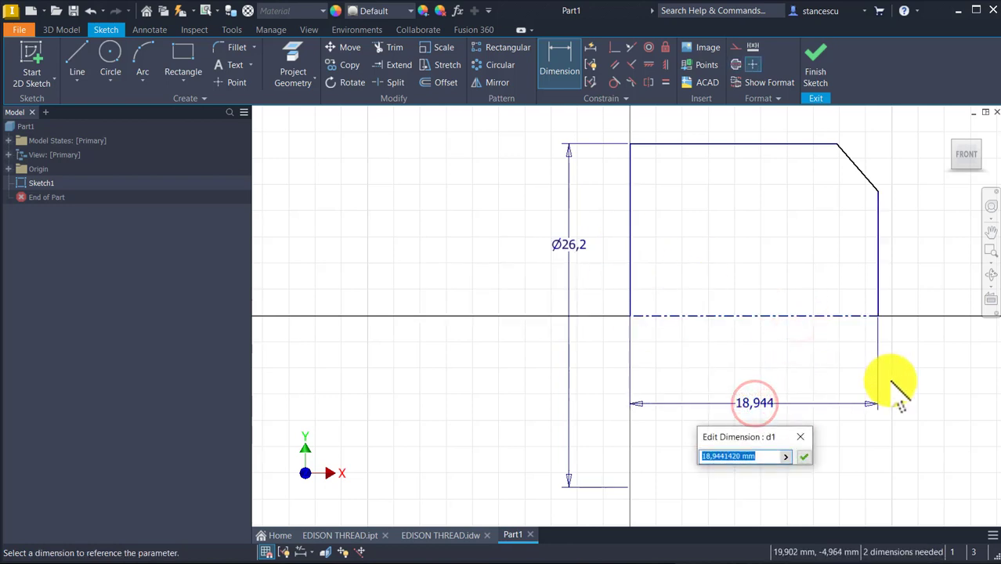
type("21")
key("Return")
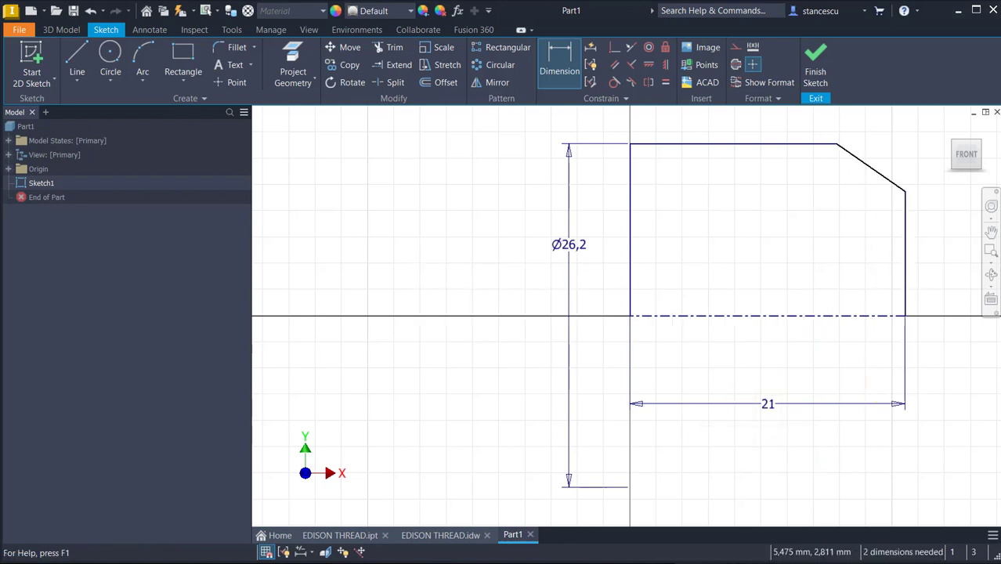
Dimension the sloped corner line with a 5 mm horizontal width and a 45° angle from the top line
left_click(878, 169)
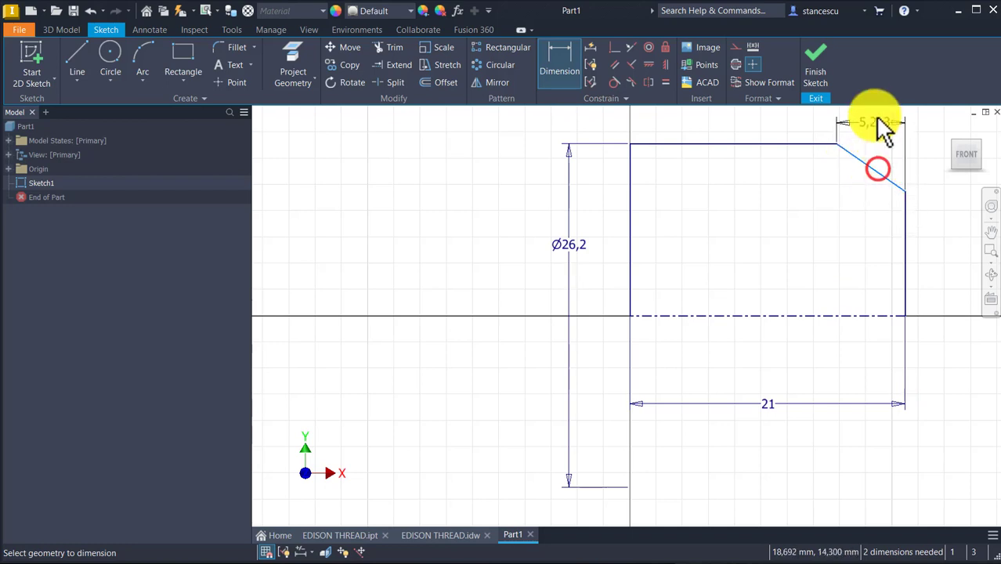
left_click(876, 126)
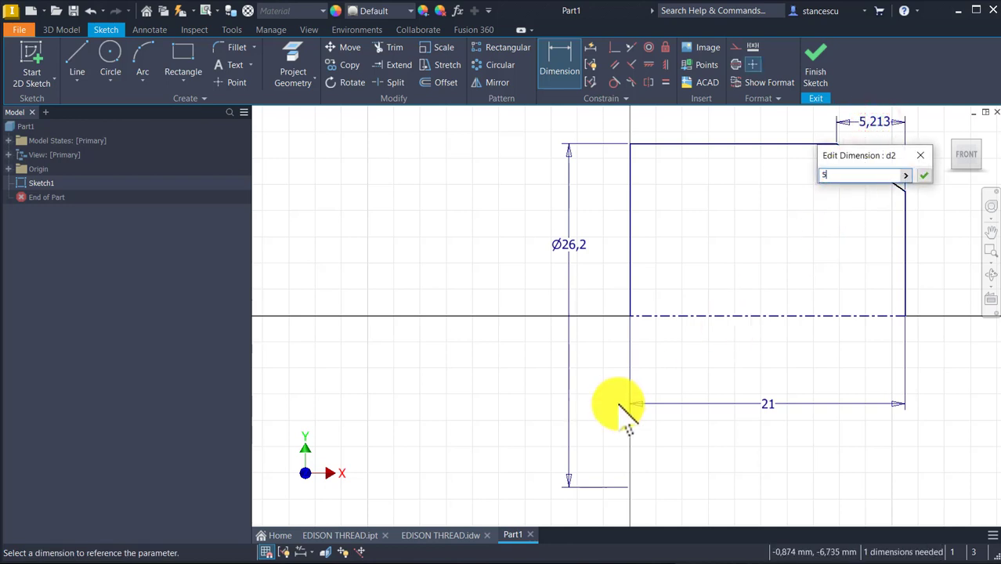
key("Return")
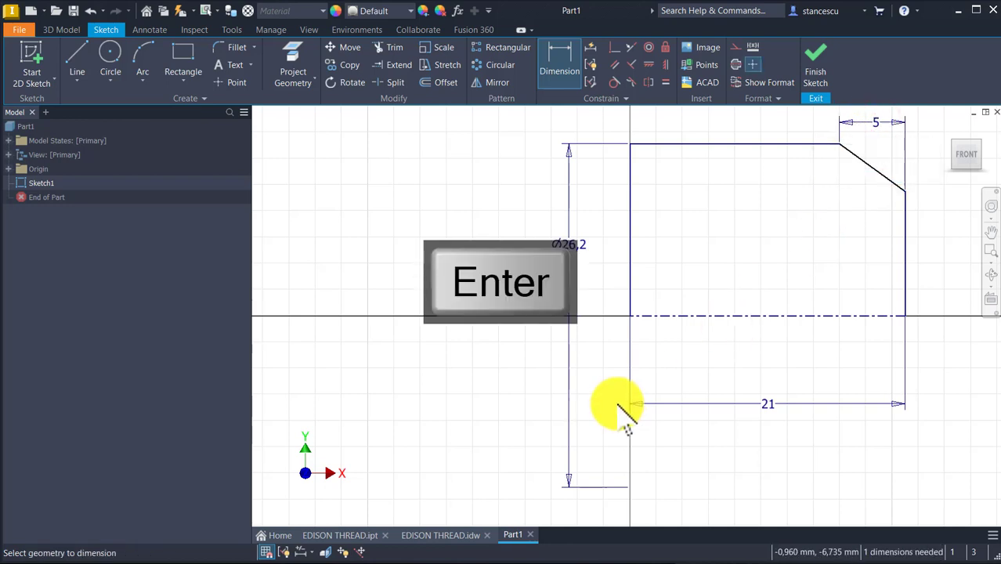
left_click(787, 142)
left_click(868, 167)
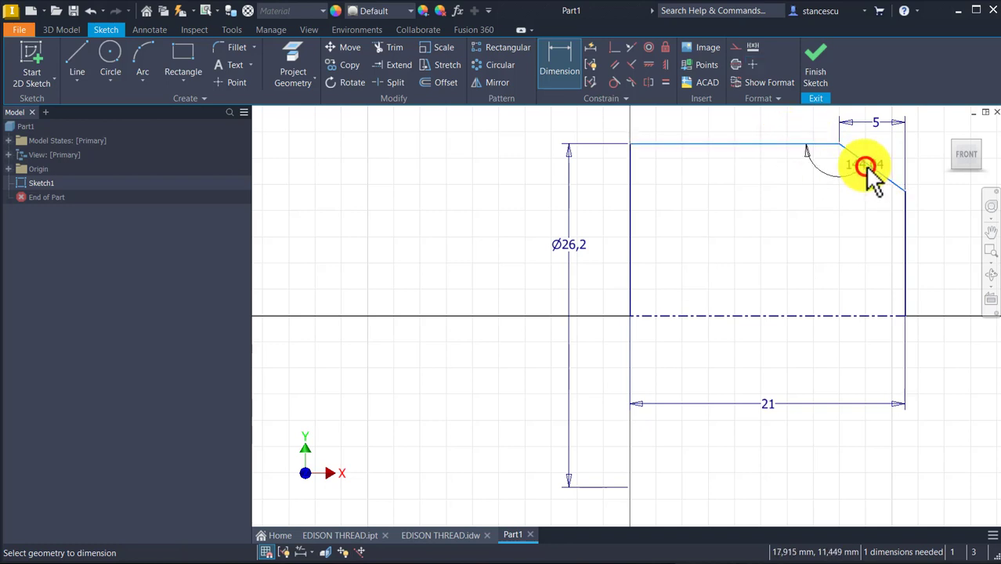
left_click(925, 195)
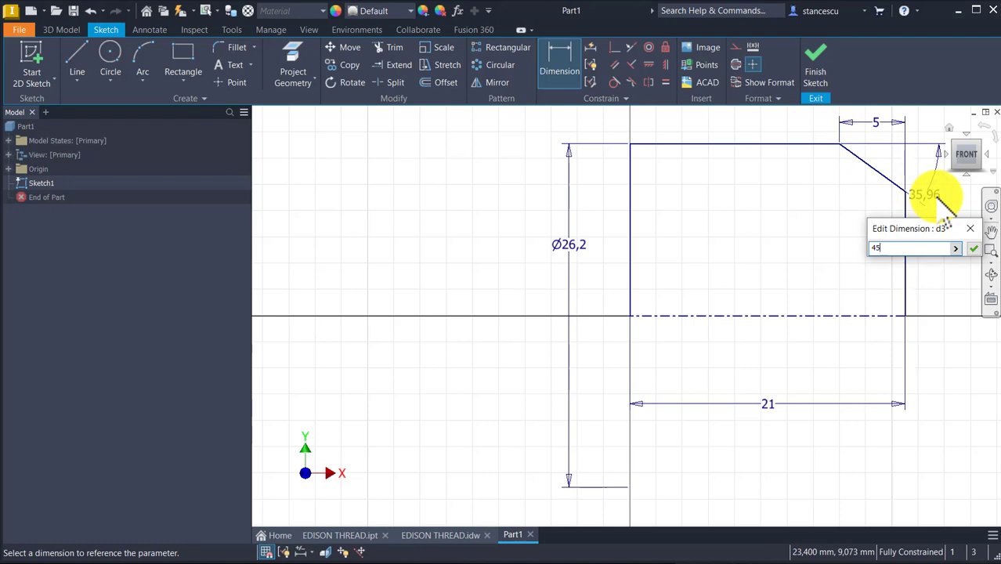
key("Return")
key("Num_Lock")
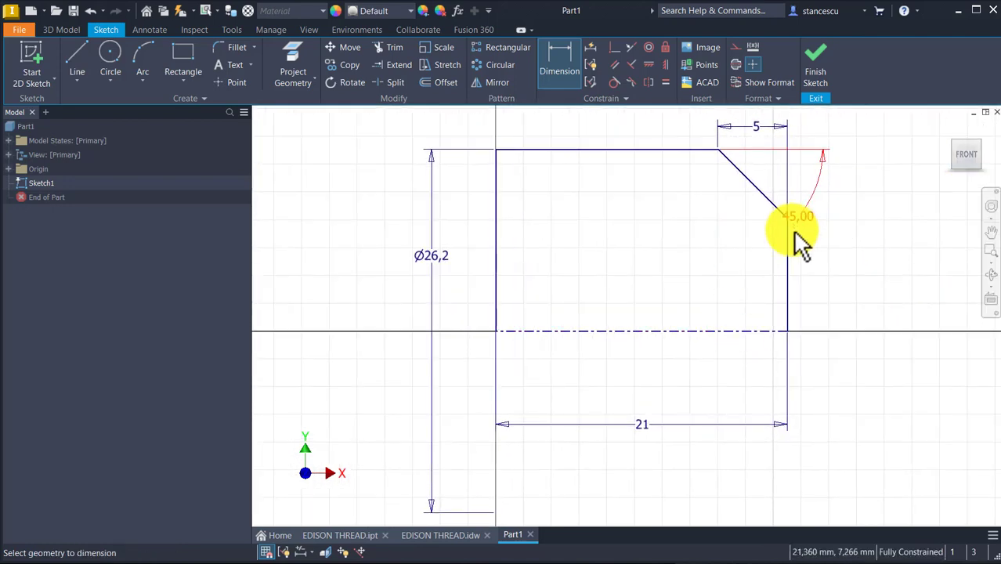
key("Escape")
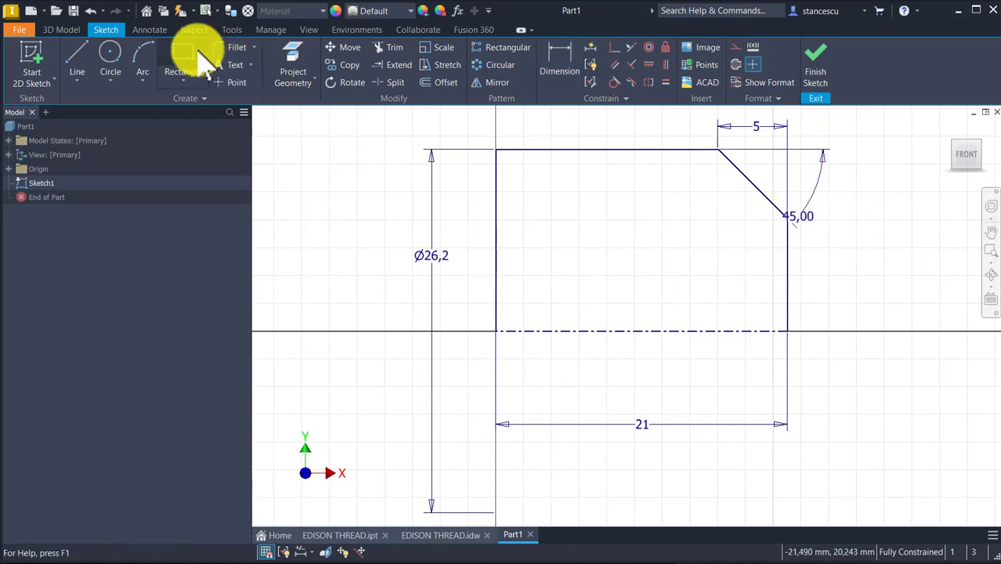
Reposition the sloped line's 45° angle dimension clear of the profile
left_click(253, 47)
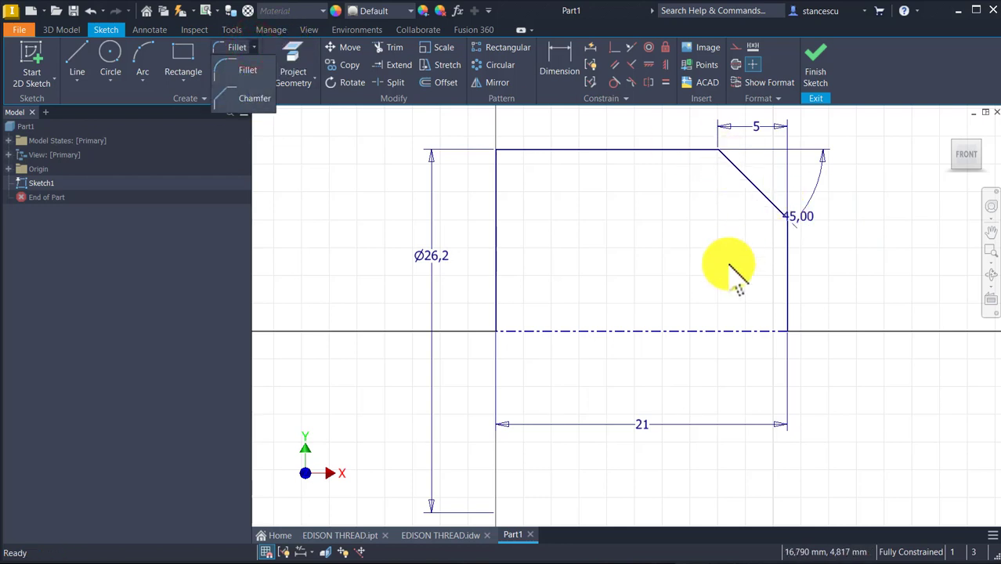
left_click(884, 246)
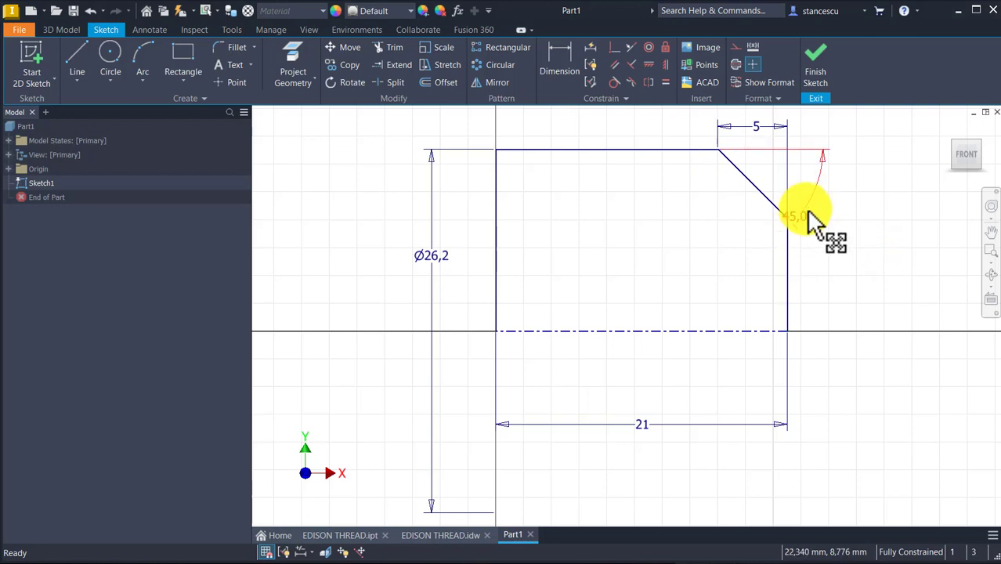
left_click_drag(807, 210, 829, 196)
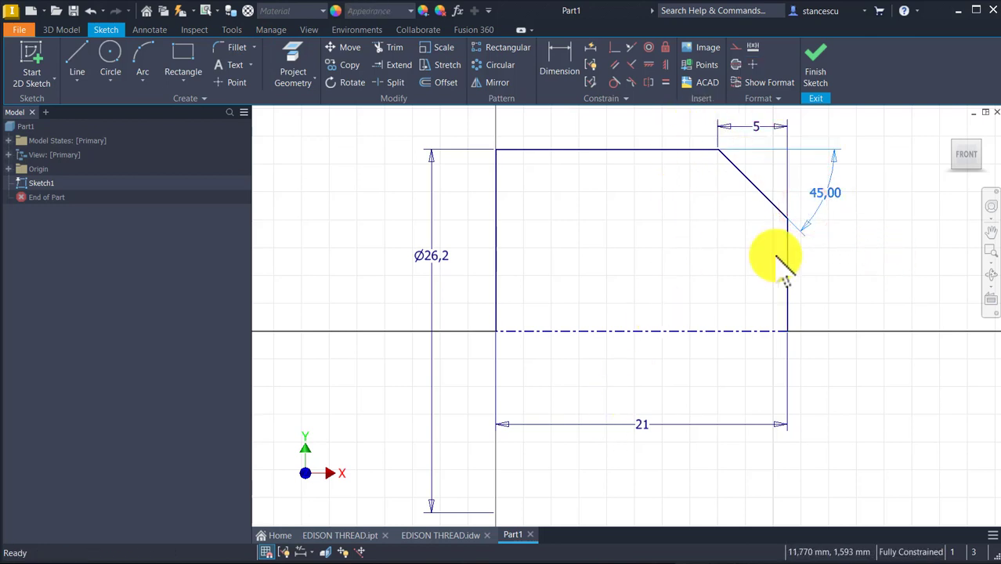
left_click(879, 264)
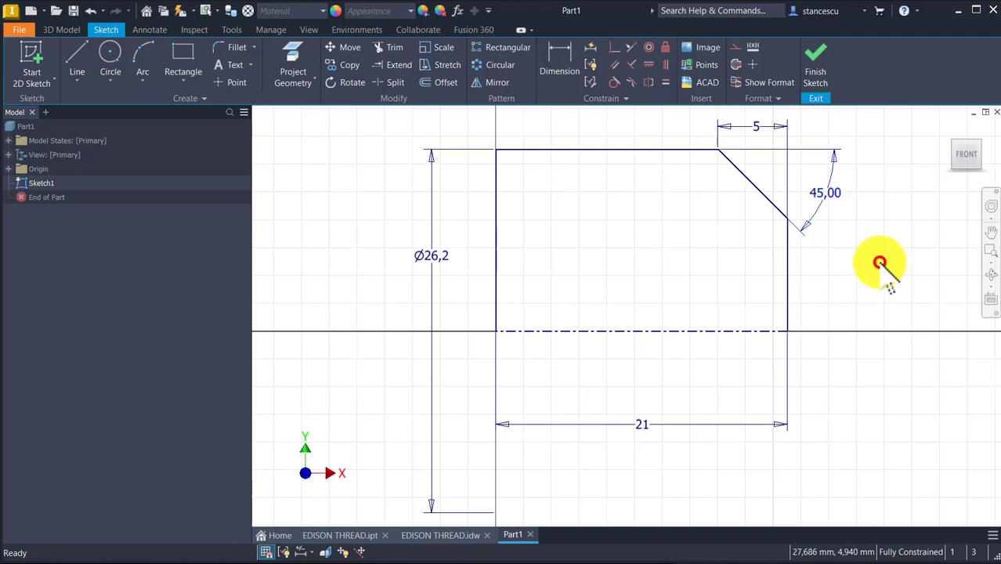
Finish the sketch and revolve the profile a full 360° about the centerline into a new solid
left_click(817, 54)
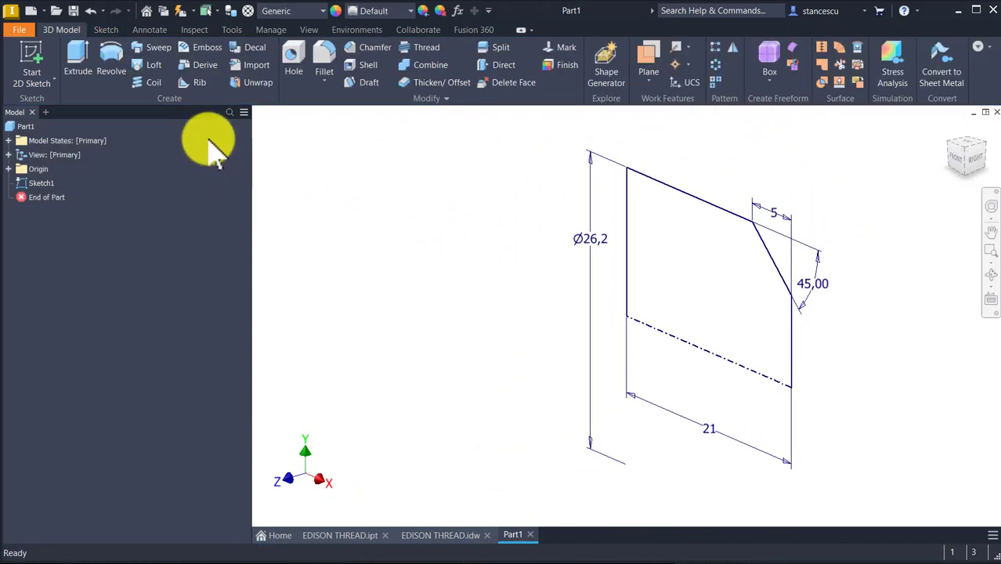
left_click(103, 53)
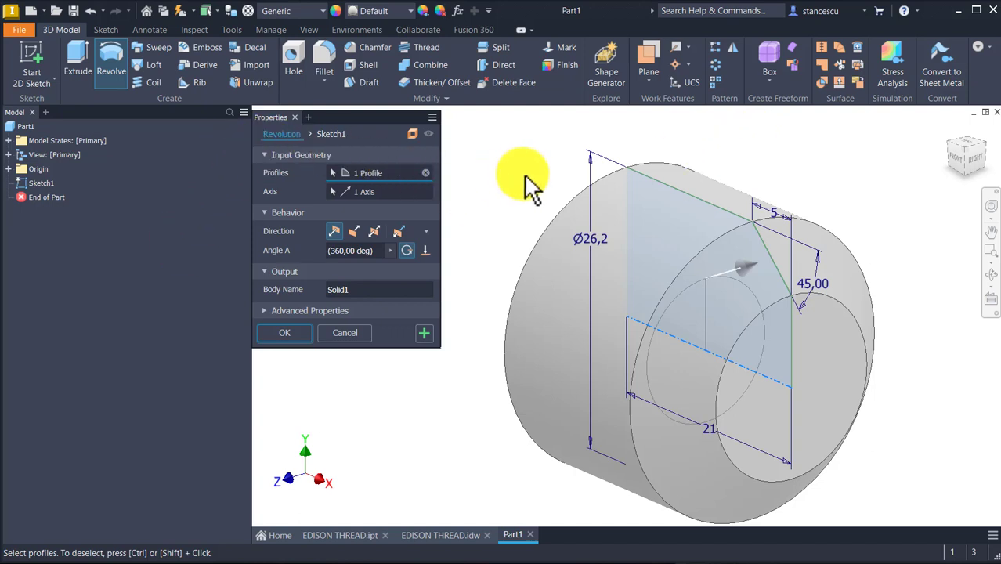
left_click(291, 332)
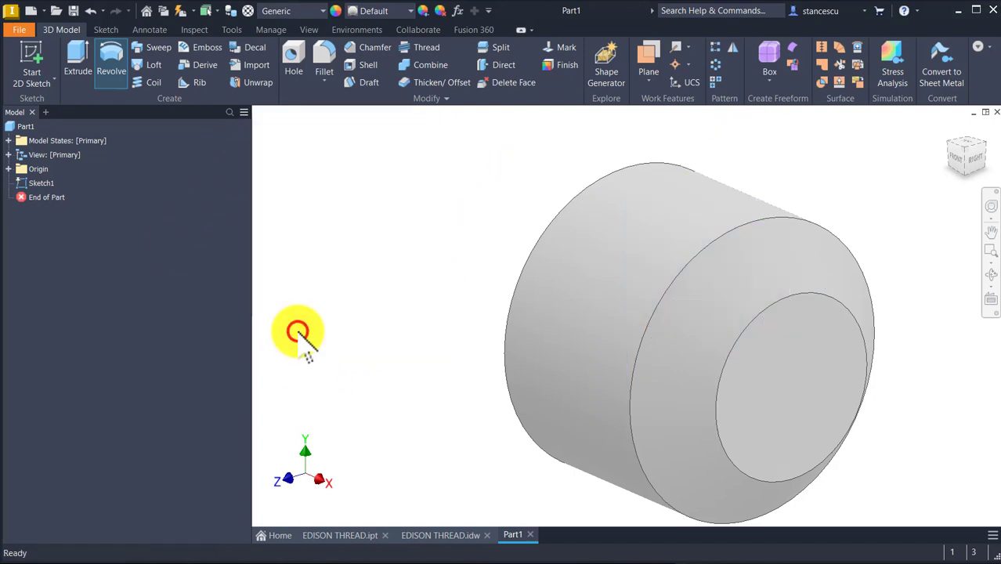
key("F6")
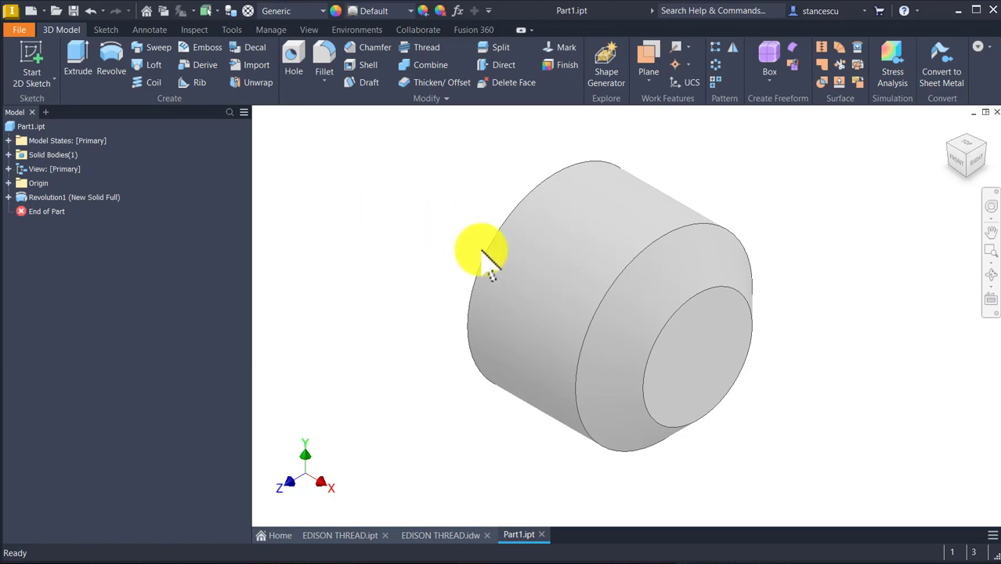
Start a new 2D sketch on the origin XY Plane and slice the body at the sketch plane
left_click(8, 183)
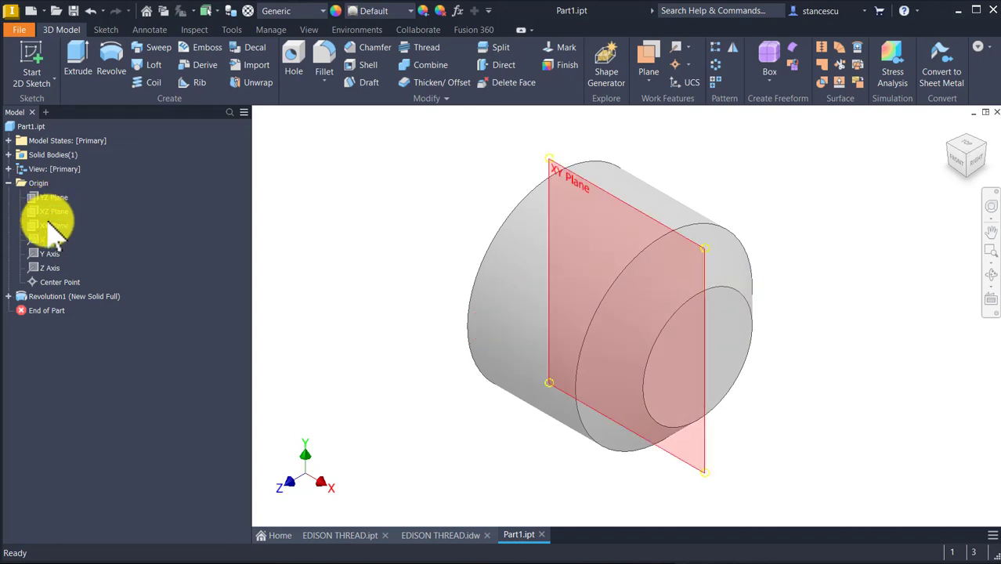
left_click(48, 224)
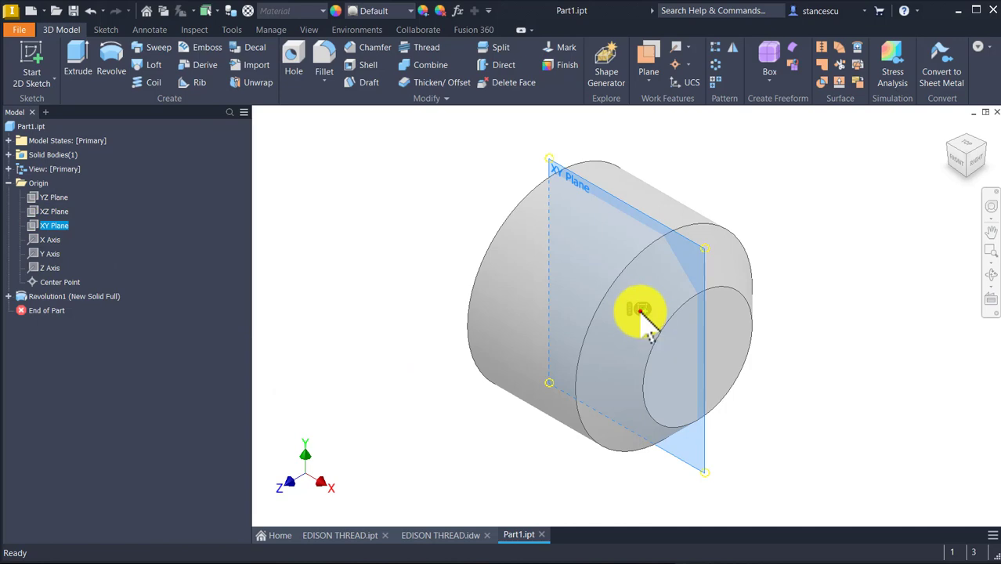
left_click(640, 311)
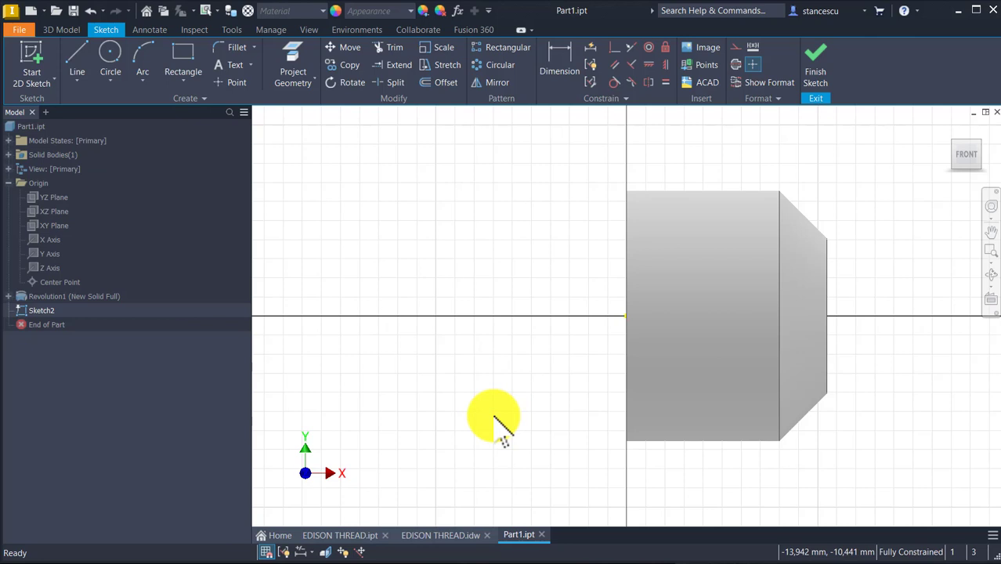
key("F7")
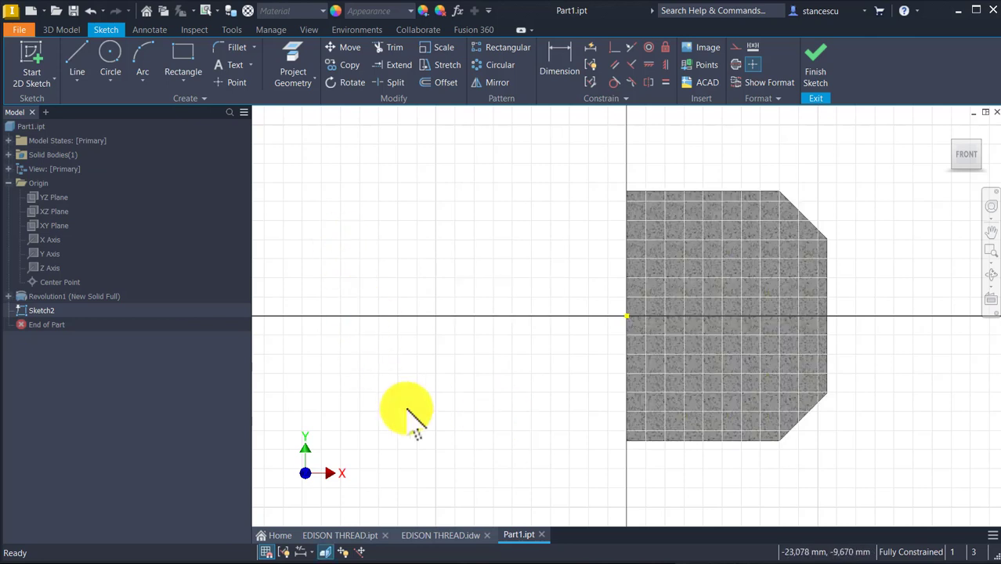
Check thread detail C in the EDISON THREAD.idw drawing, and in Part1 sketch a horizontal line about 13.5 mm long beside the body
left_click(427, 537)
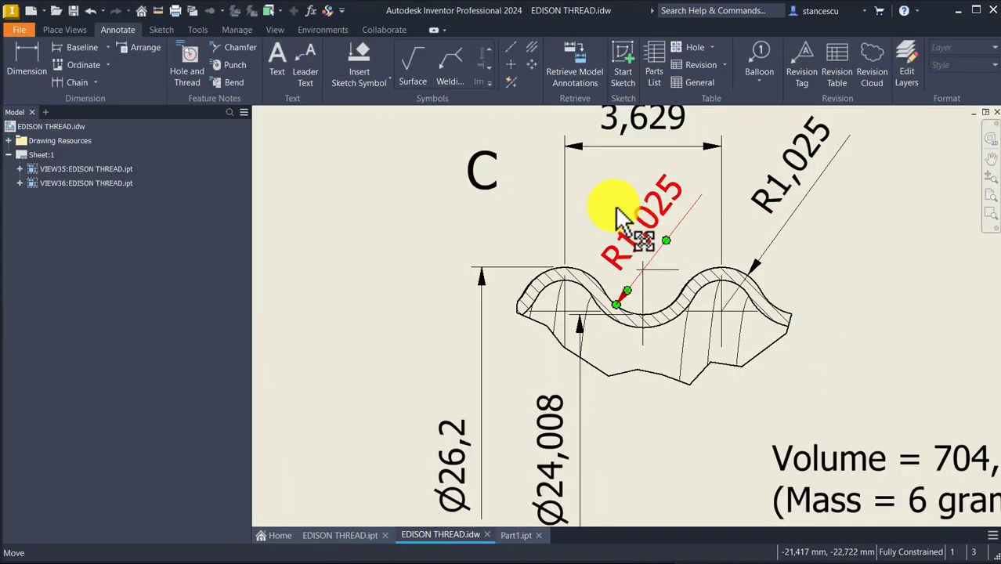
scroll(619, 212, "down", 3)
left_click_drag(602, 276, 603, 243)
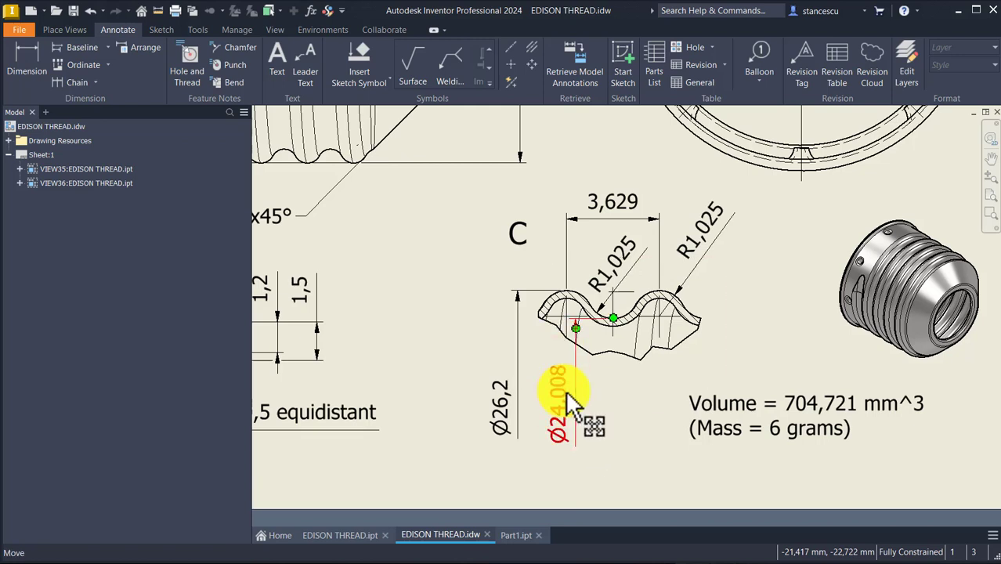
left_click(511, 539)
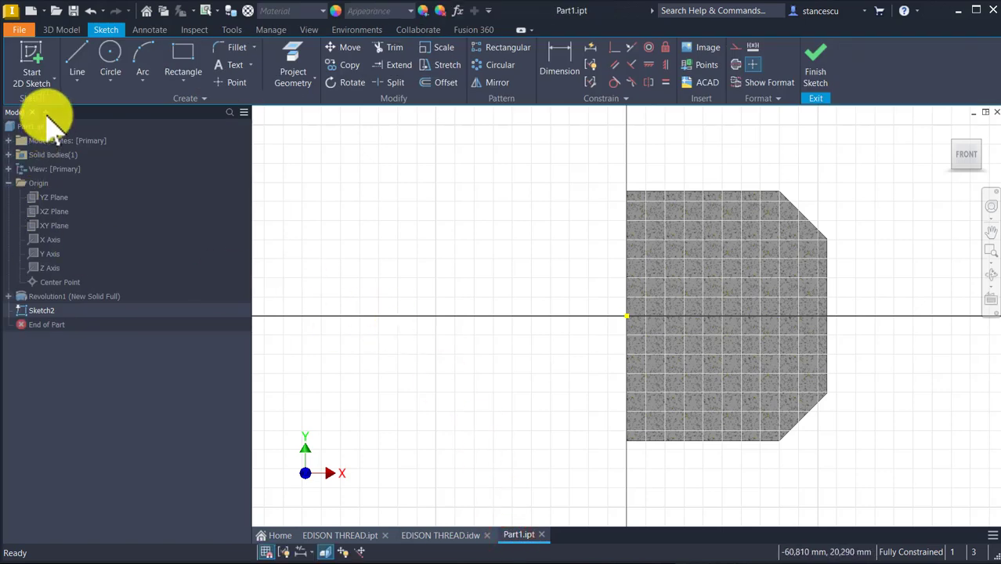
left_click(74, 52)
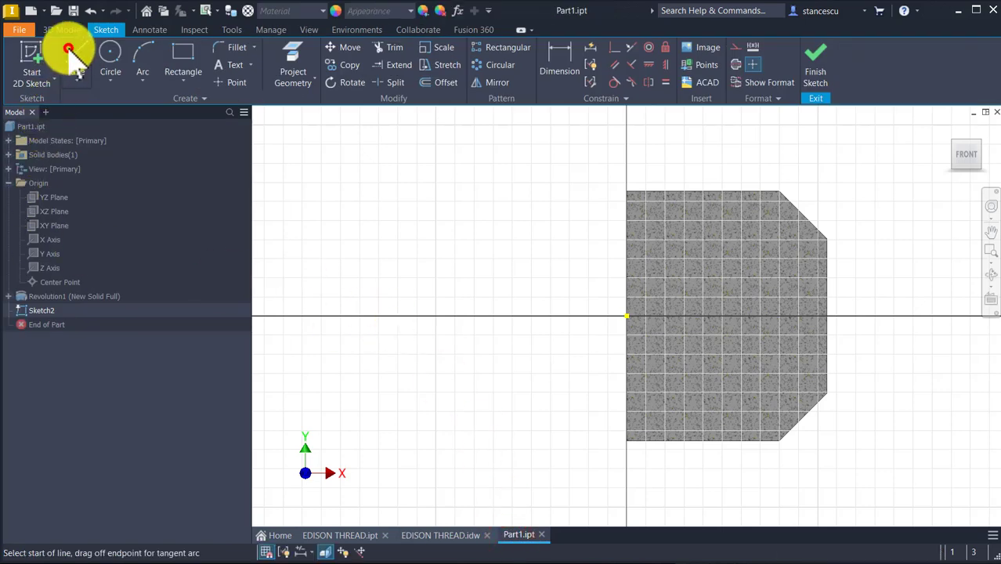
left_click(351, 239)
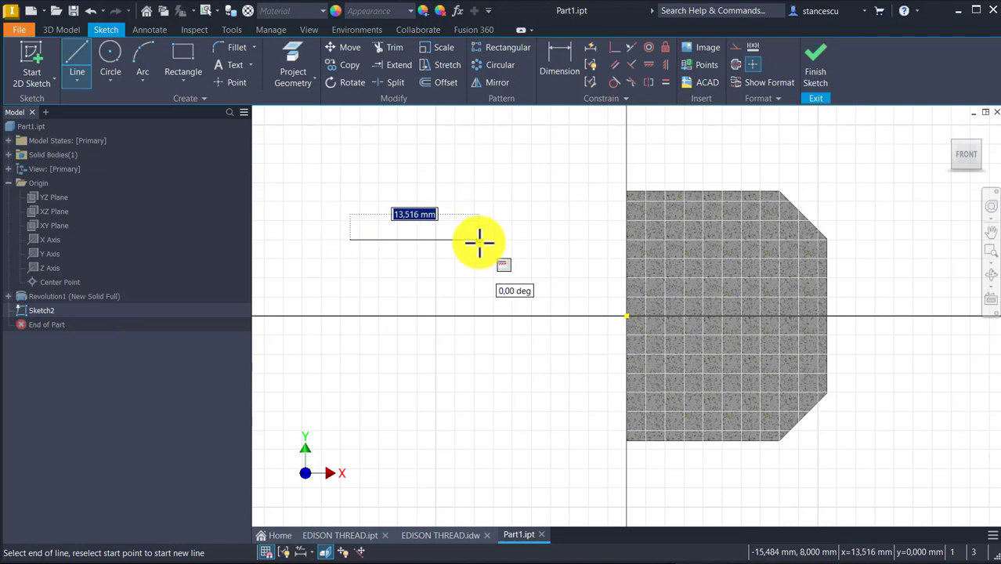
left_click(479, 241)
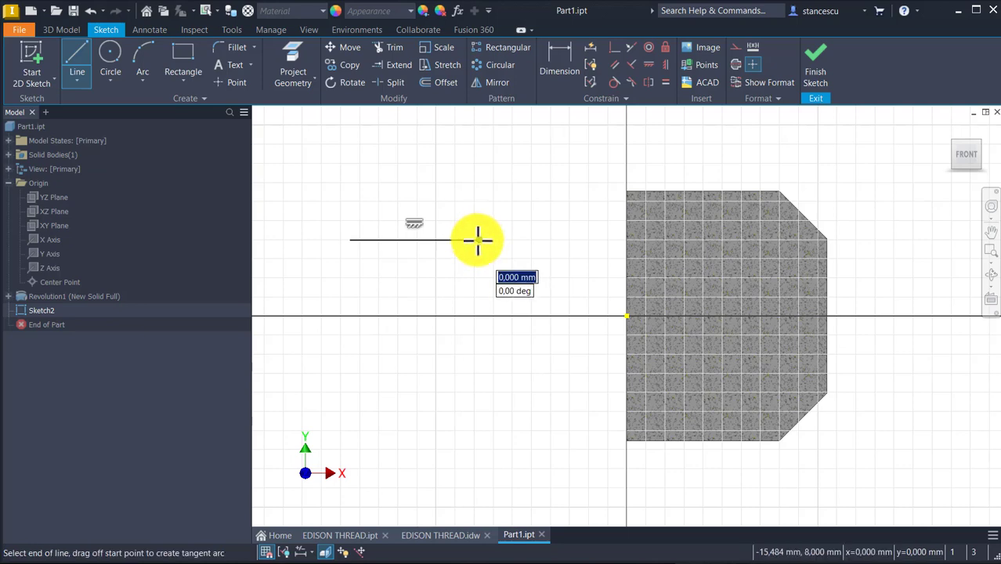
Draw three successive tangent arcs below the horizontal line, from its right endpoint back to its left endpoint, closing the thread profile
left_click_drag(478, 240, 441, 270)
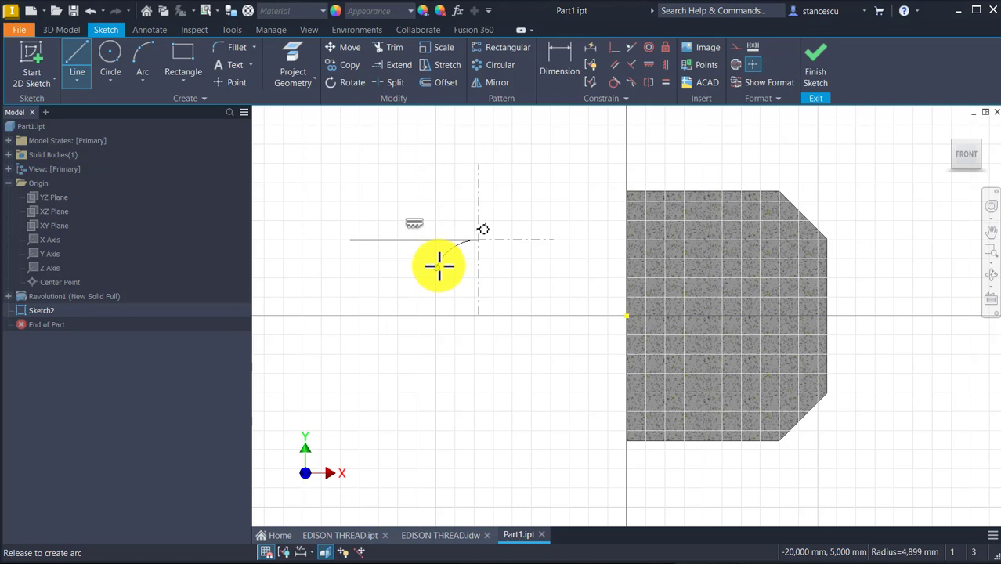
left_click_drag(441, 263, 441, 262)
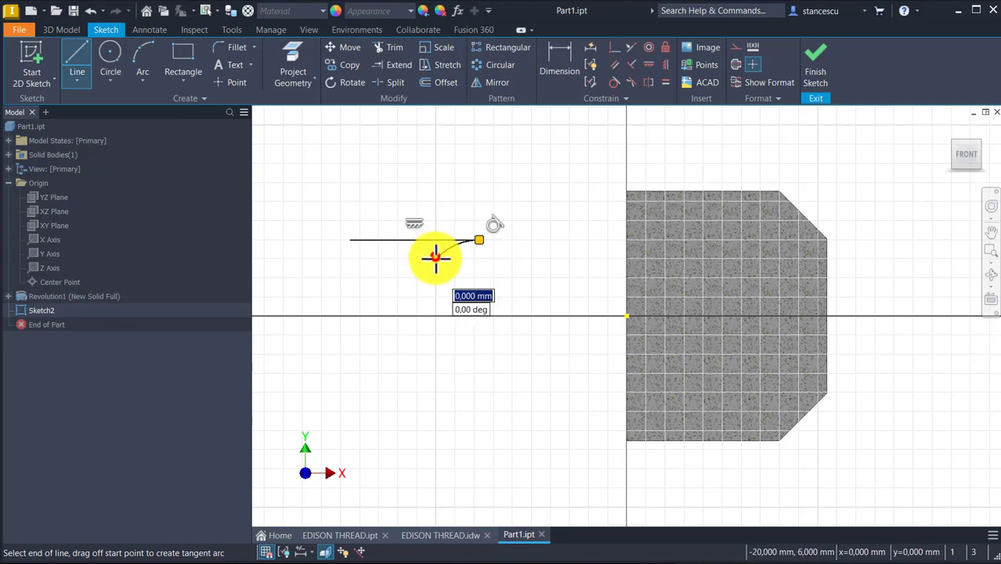
left_click_drag(436, 258, 393, 263)
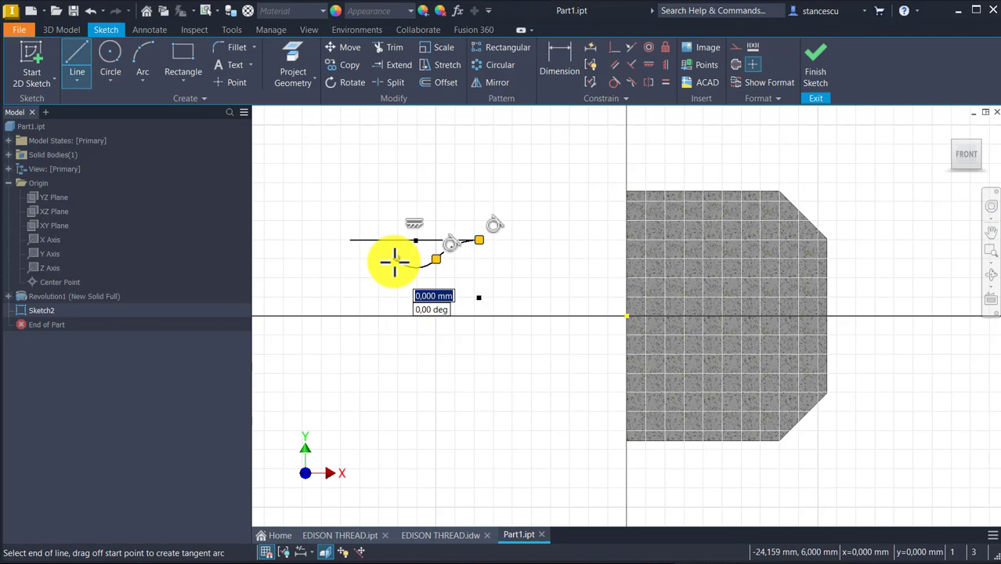
left_click_drag(393, 263, 354, 242)
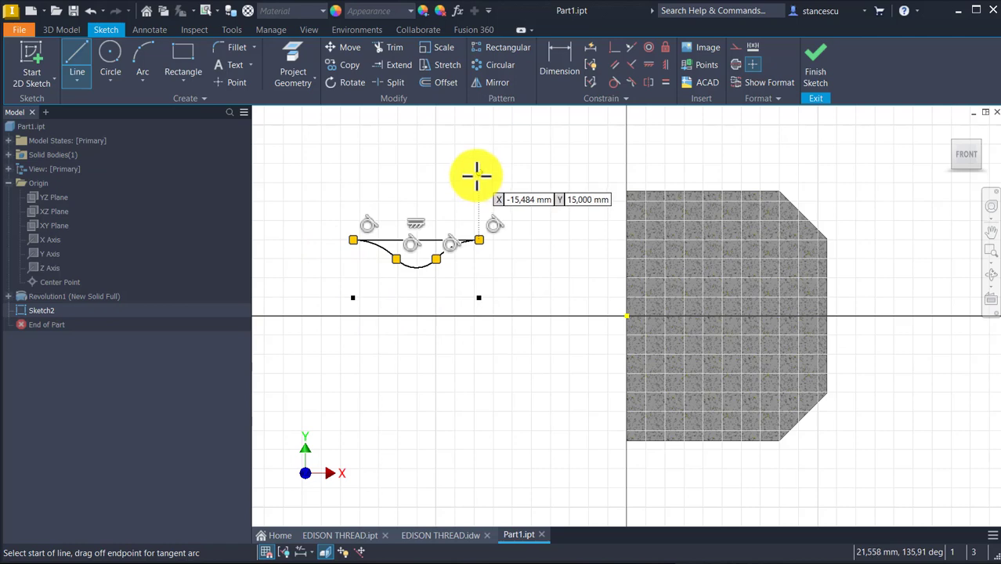
key("Escape")
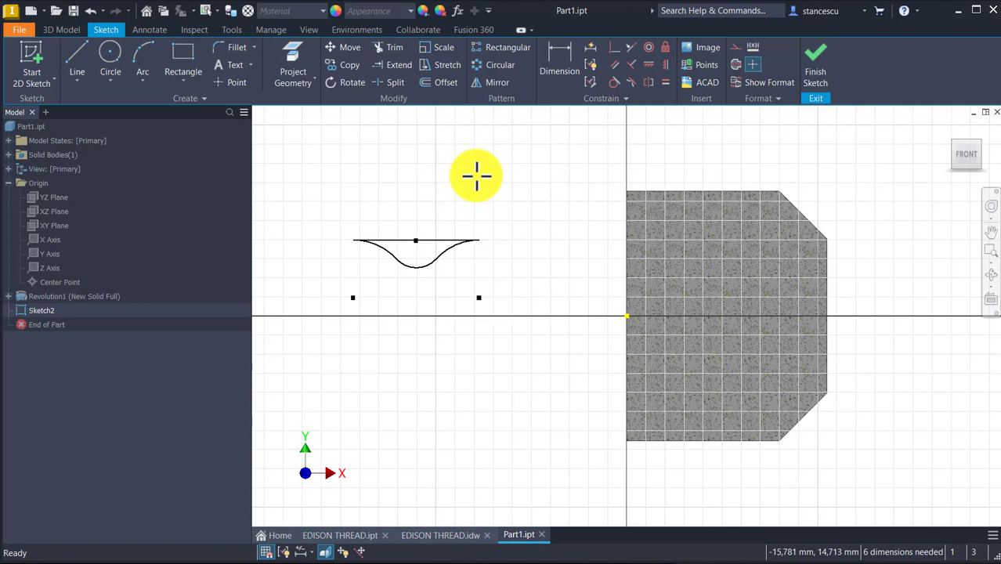
Dimension the horizontal line's length above the profile and link it to the EPitch parameter
left_click(554, 49)
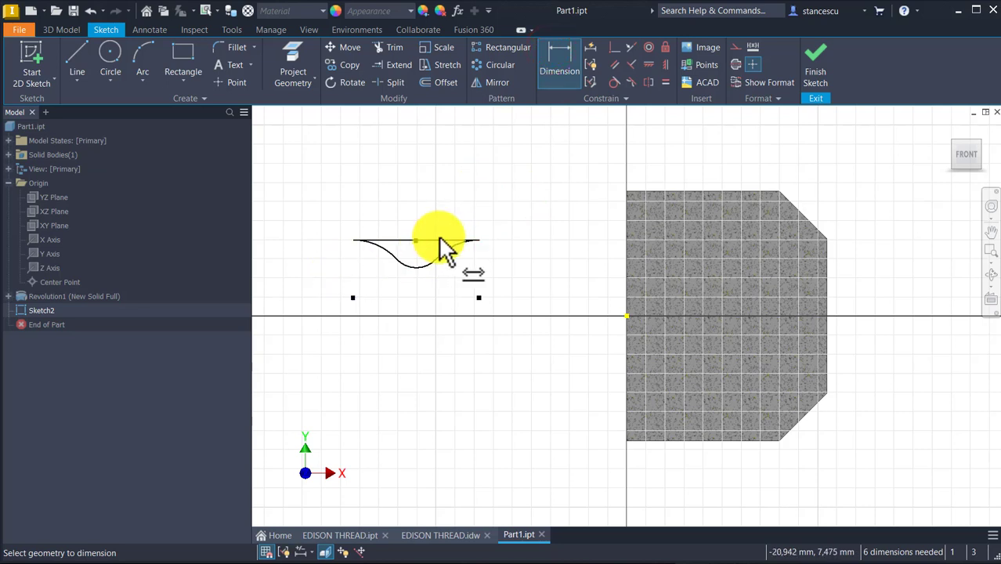
left_click(440, 235)
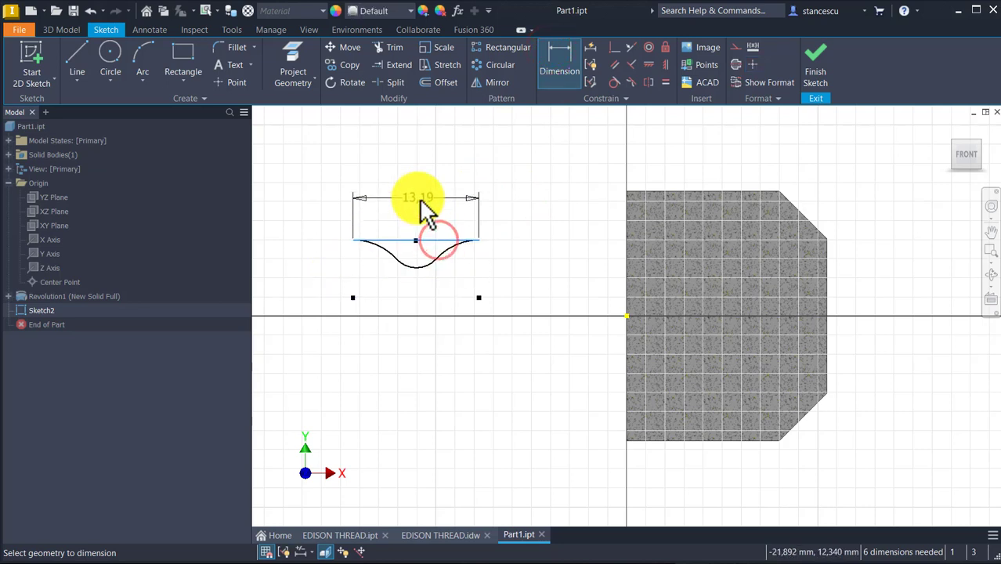
left_click(420, 202)
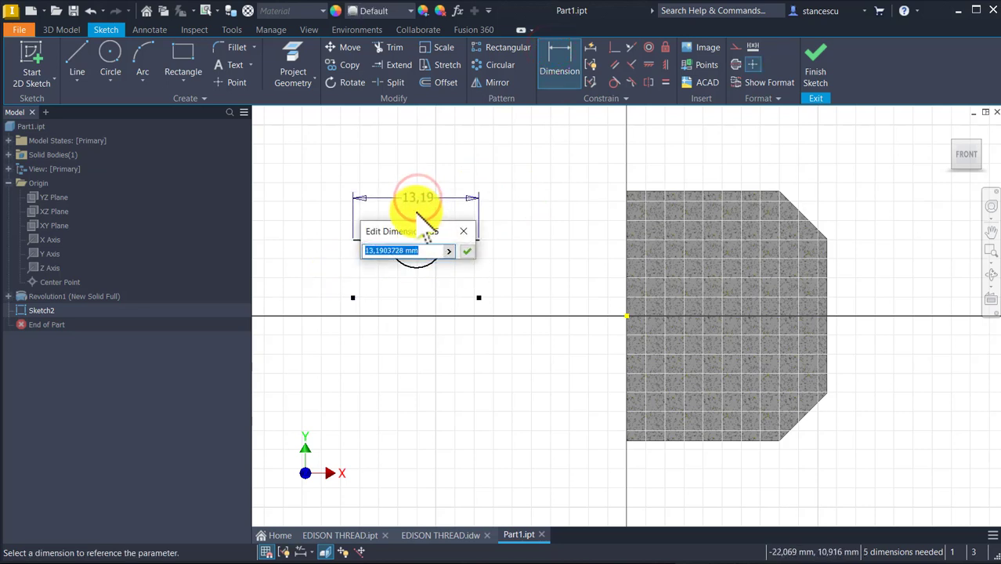
left_click(451, 249)
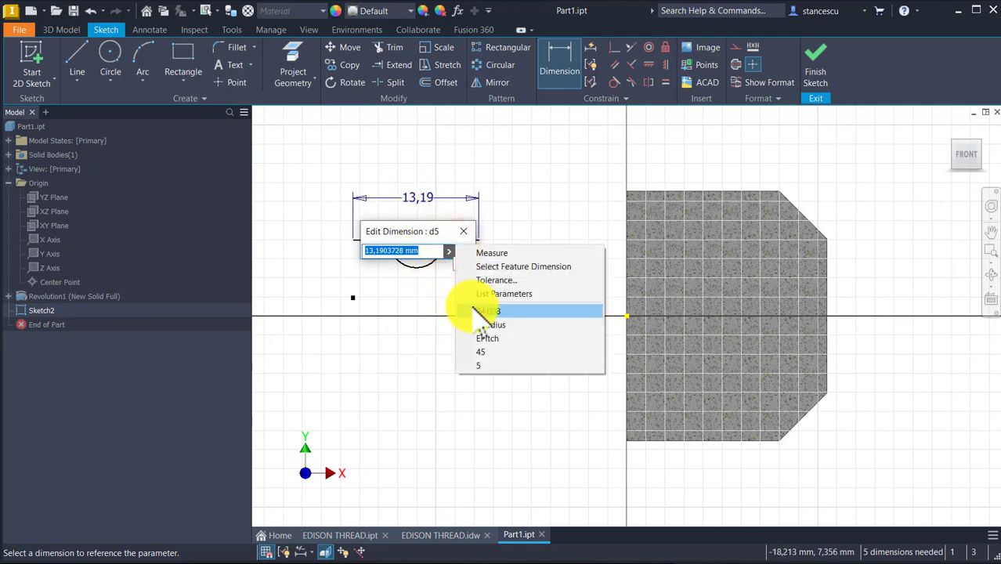
left_click(502, 295)
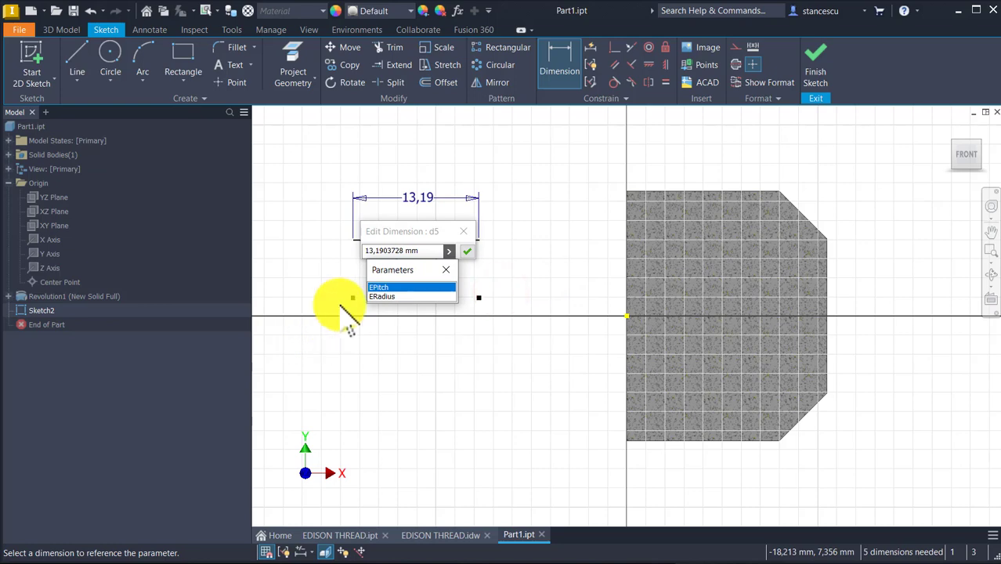
left_click(382, 288)
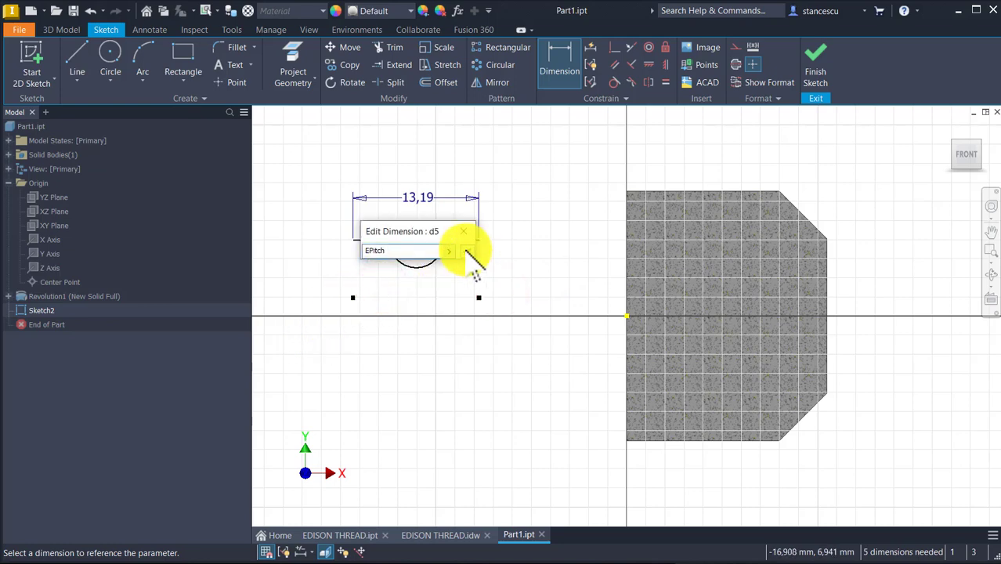
left_click(467, 250)
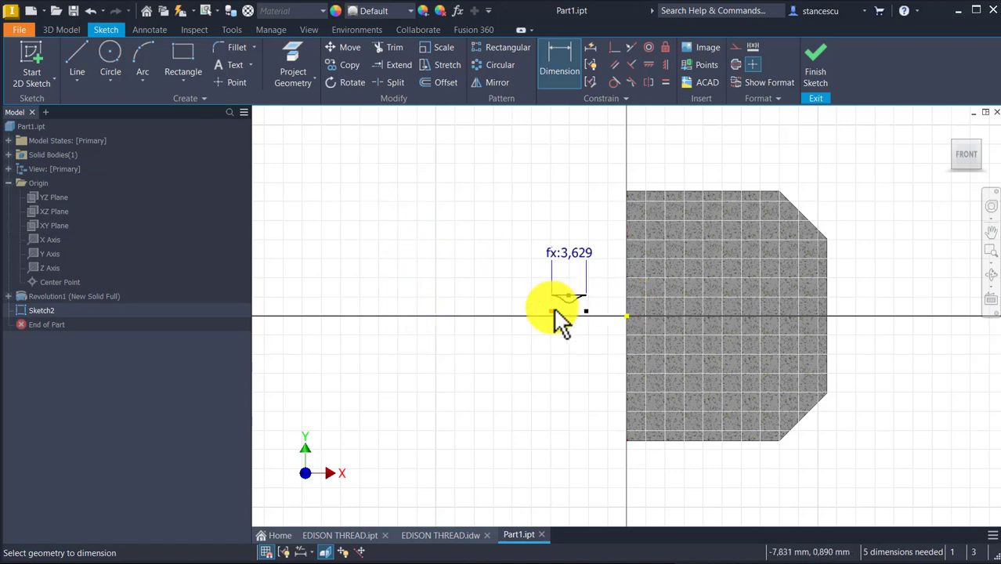
Dimension the radius of the profile's middle arc and link it to the ERadius parameter
scroll(559, 314, "up", 3)
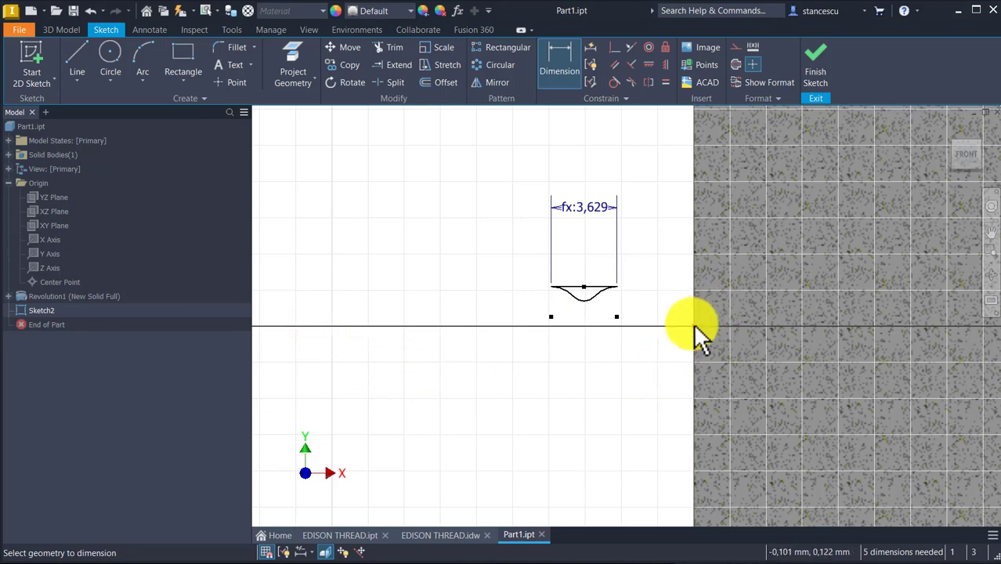
scroll(486, 393, "up", 3)
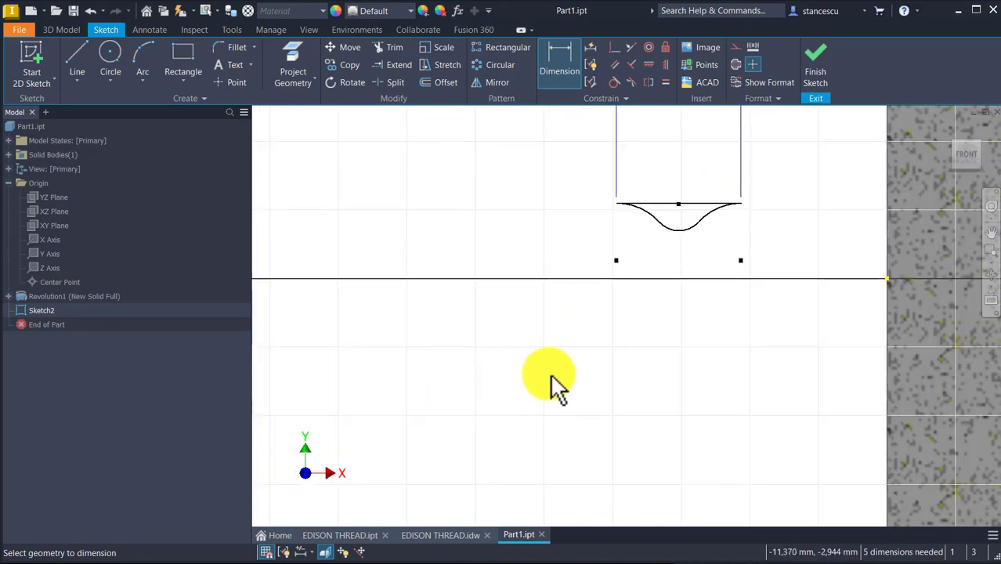
mouse_move(553, 384)
middle_mouse_down()
mouse_move(462, 447)
mouse_move(470, 456)
middle_mouse_up()
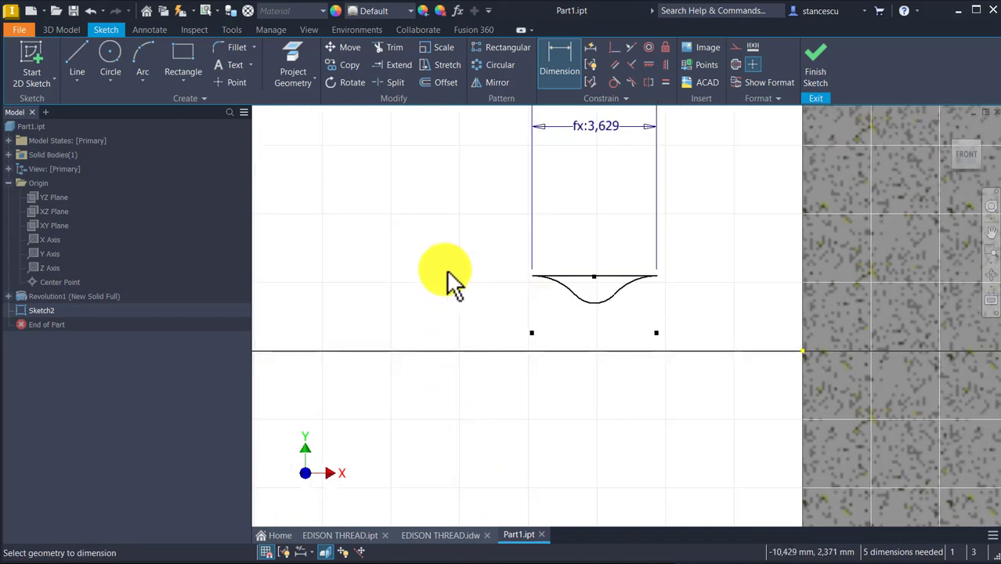
left_click(584, 305)
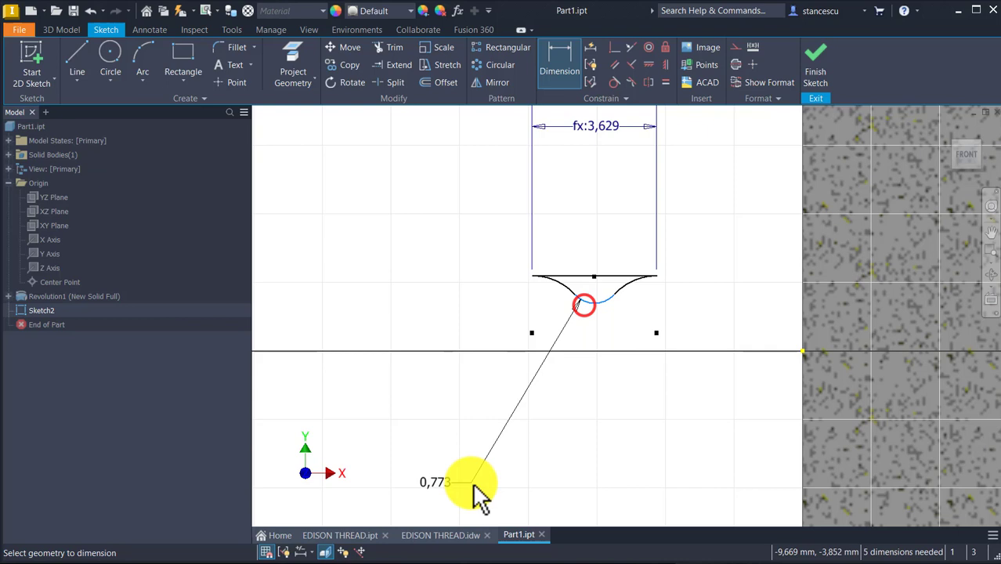
left_click(515, 397)
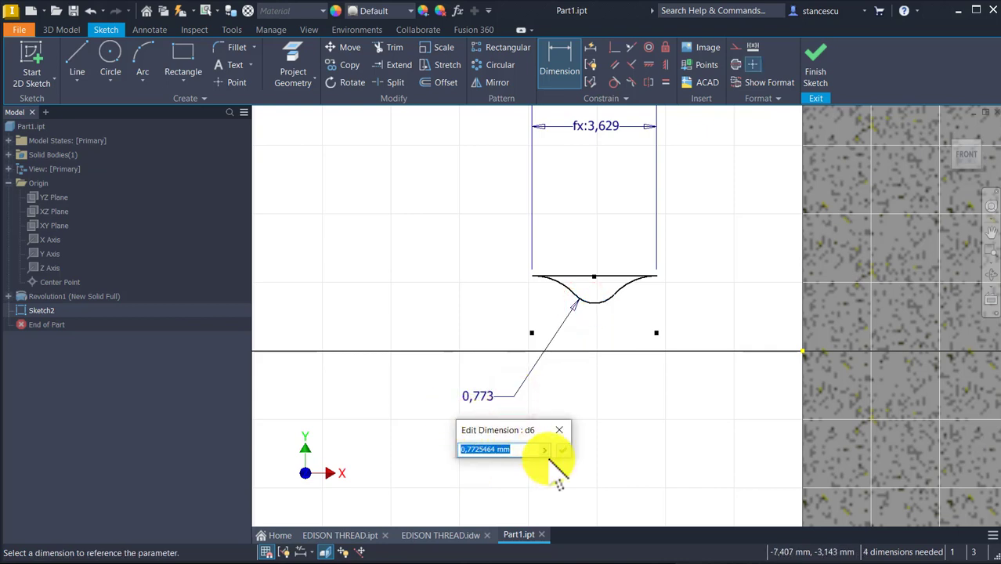
left_click(546, 449)
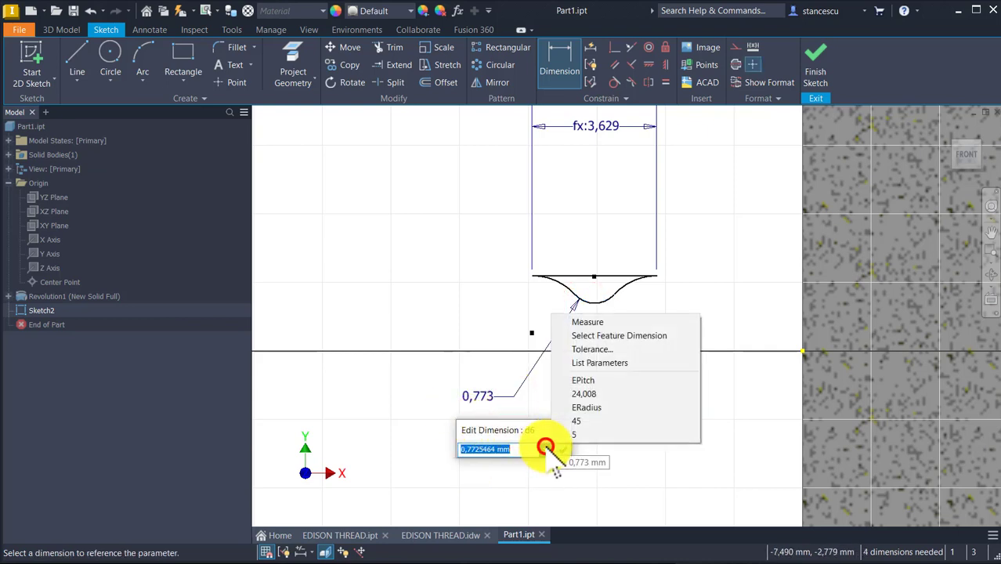
left_click(595, 362)
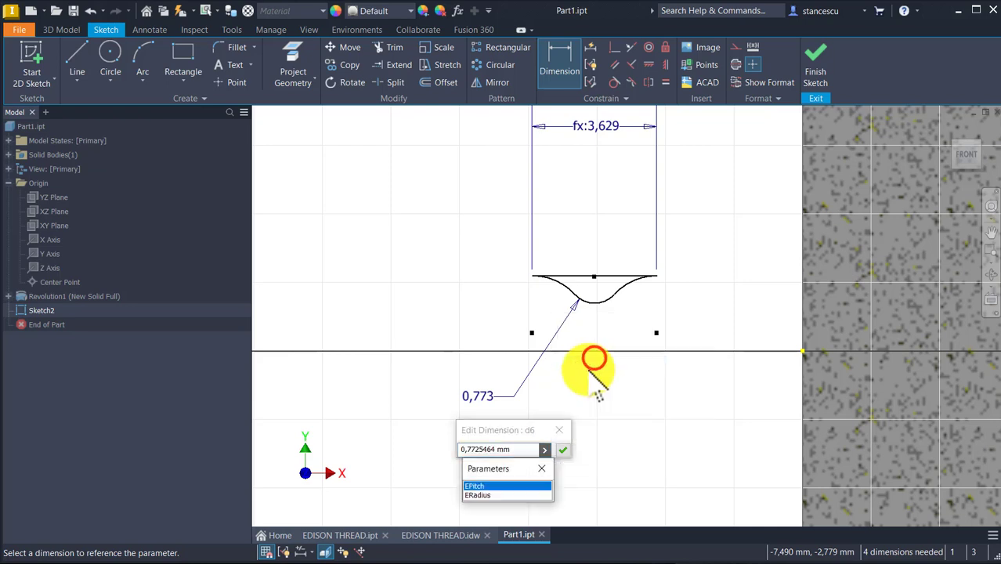
left_click(485, 495)
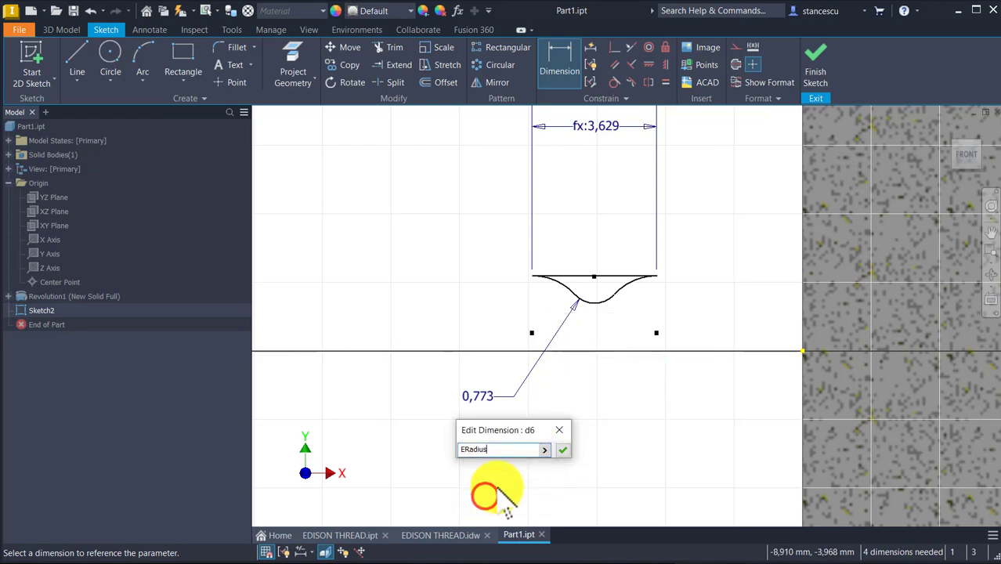
left_click(563, 449)
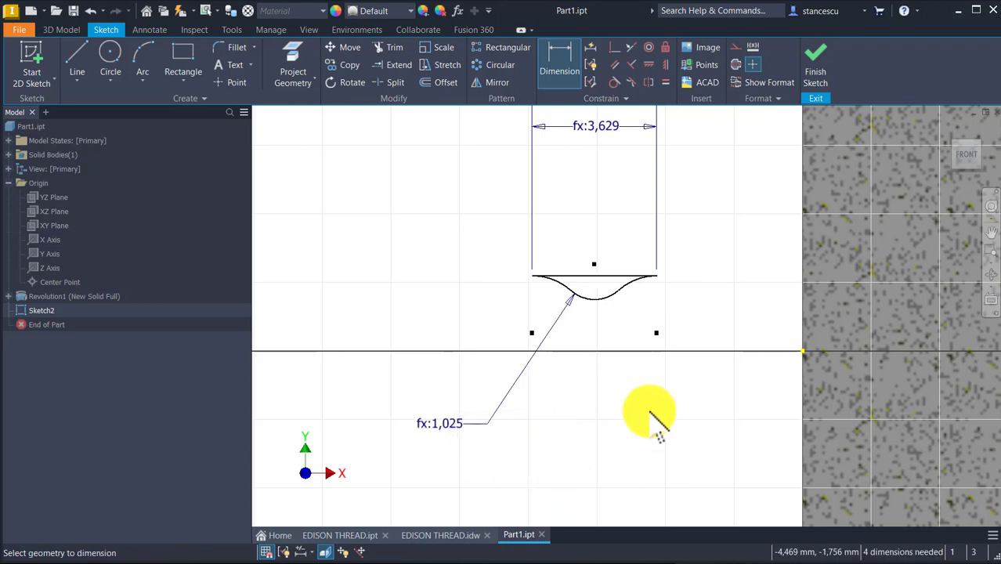
Project the origin X Axis into the thread profile sketch
mouse_move(655, 425)
middle_mouse_down()
mouse_move(486, 417)
mouse_move(465, 407)
middle_mouse_up()
scroll(465, 408, "down", 2)
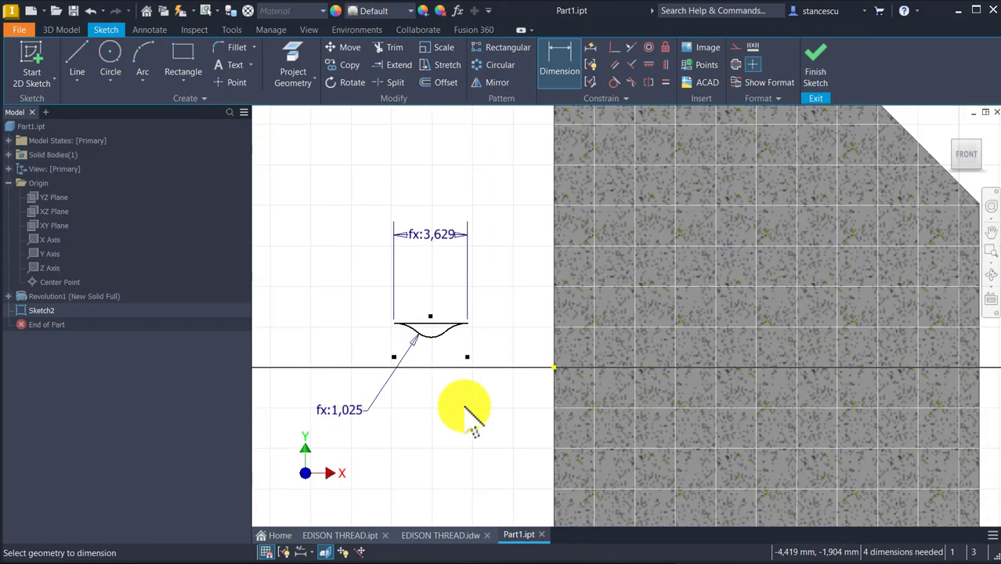
scroll(465, 408, "down", 2)
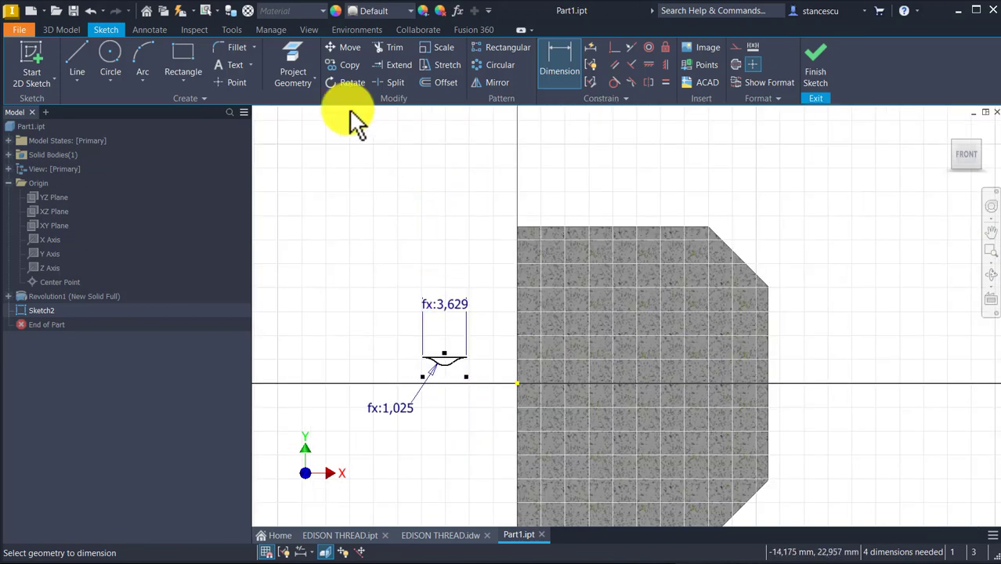
left_click(293, 57)
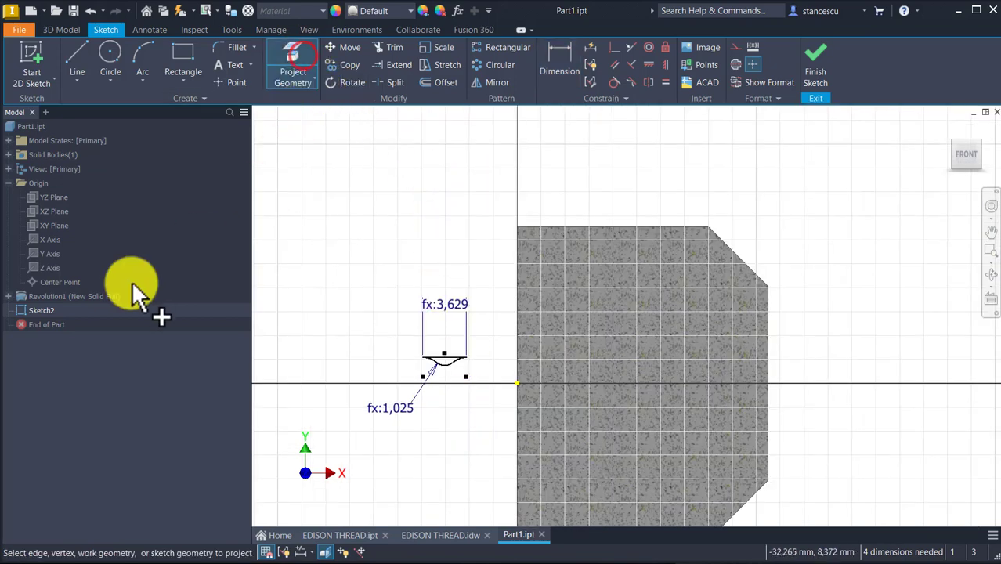
left_click(49, 241)
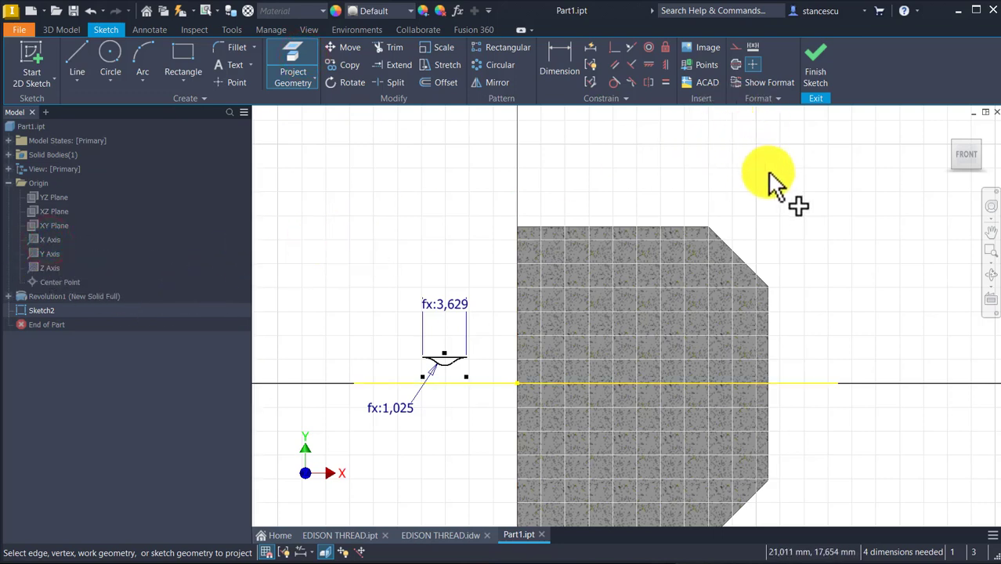
Convert the projected X Axis line in the thread profile sketch into a centerline
key("Escape")
left_click_drag(859, 293, 823, 485)
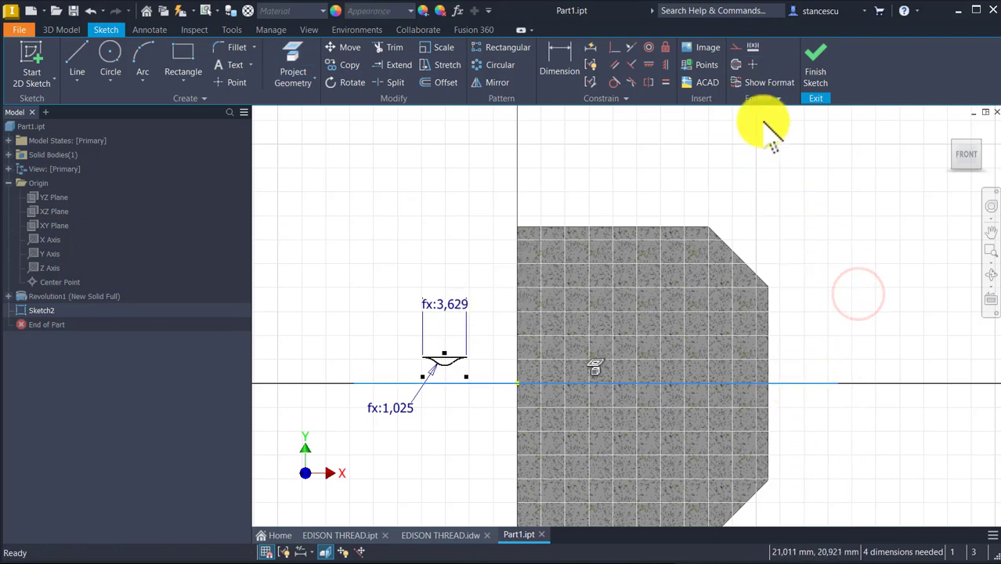
left_click(736, 66)
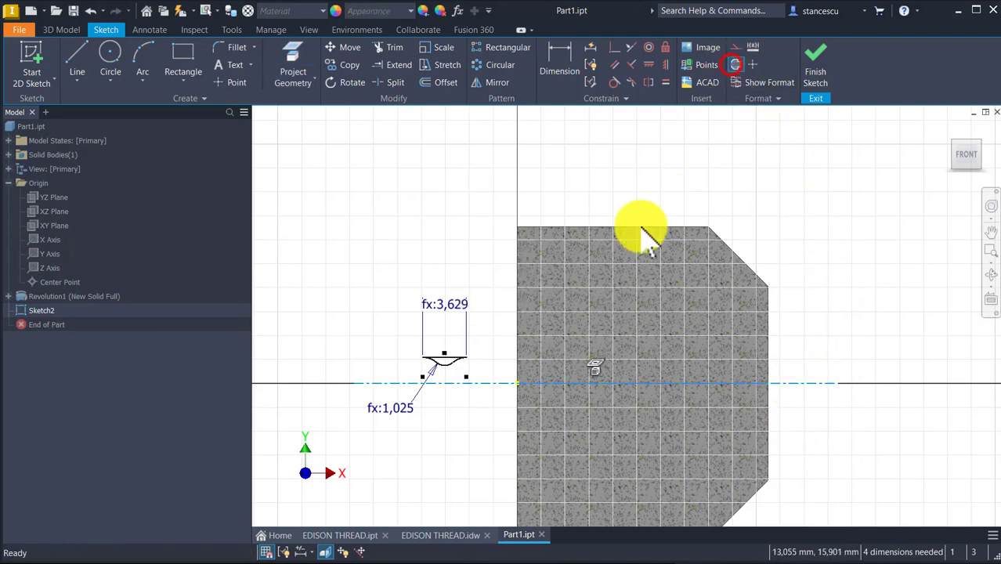
left_click(287, 226)
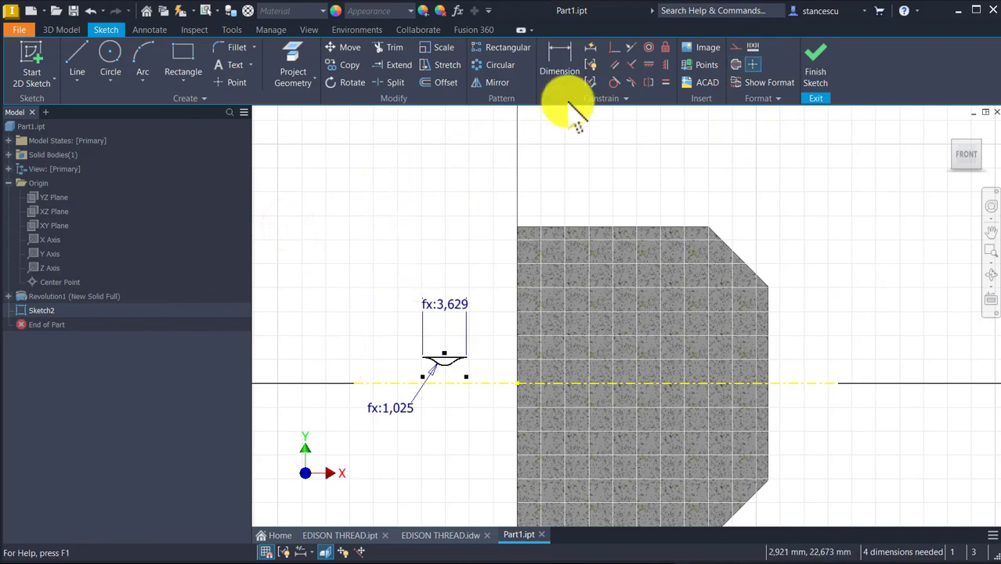
Add a 24,008 mm diameter dimension from the centerline to the lowest point of the profile's middle arc
left_click(560, 59)
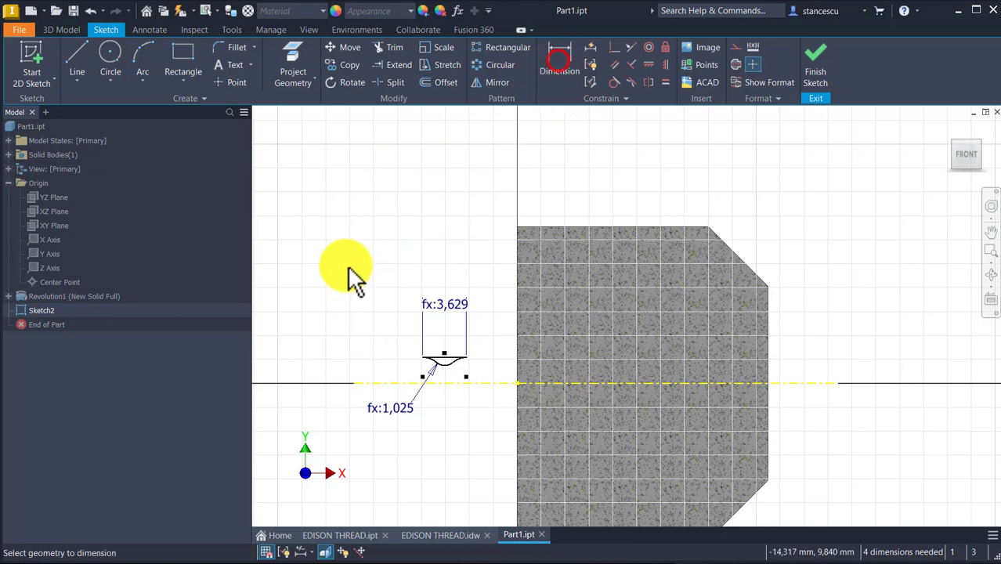
left_click(396, 420)
scroll(470, 425, "up", 3)
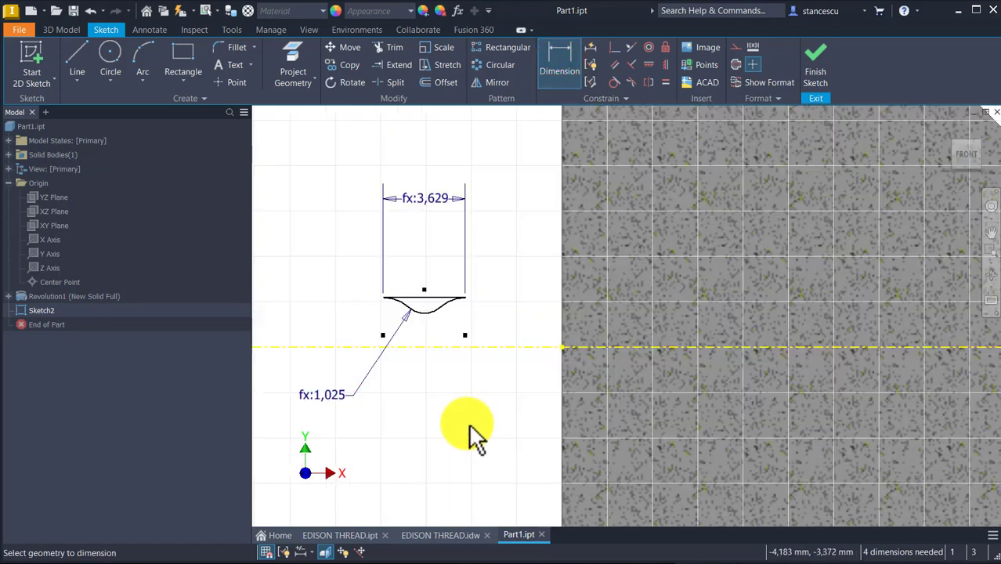
left_click(431, 346)
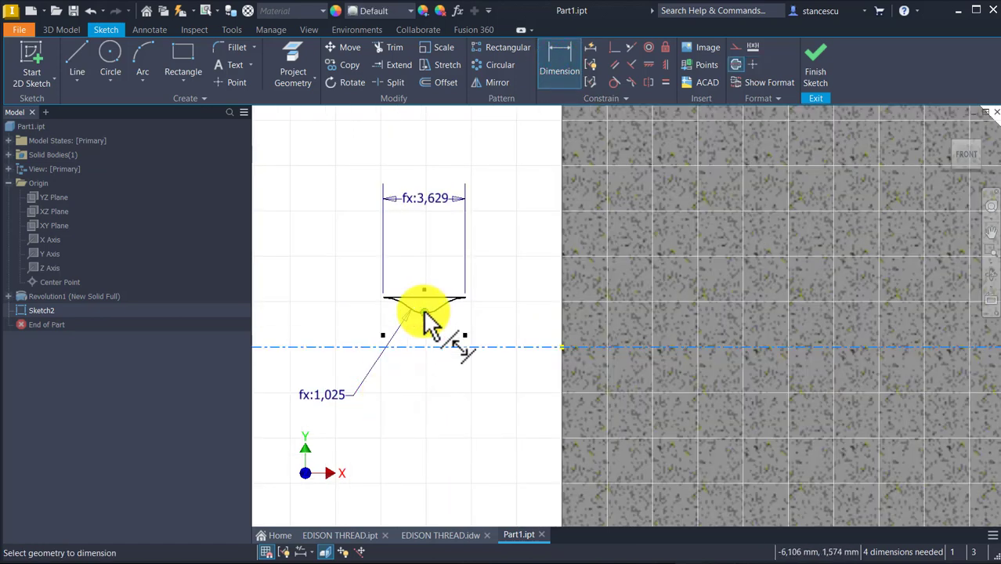
left_click(424, 312)
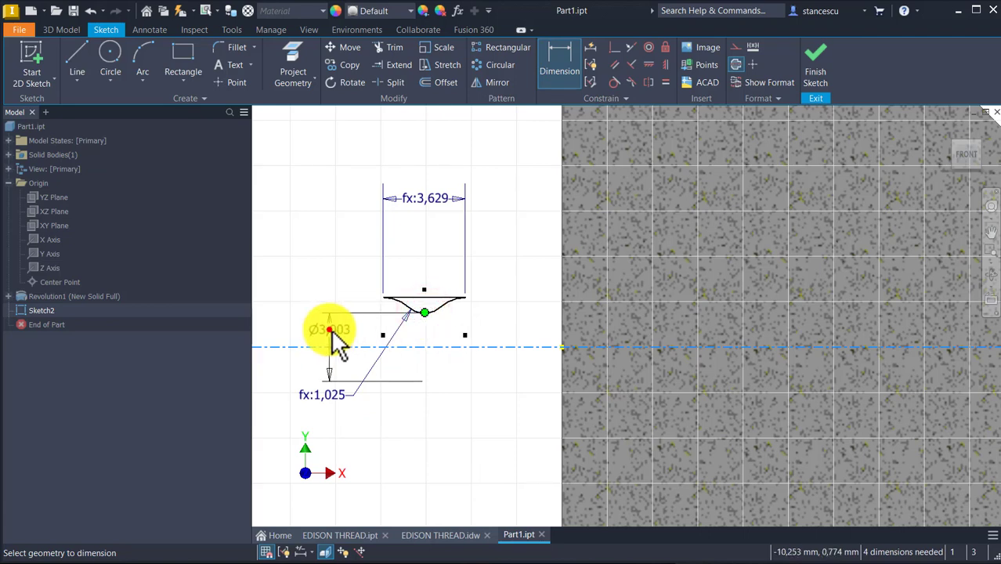
left_click(330, 329)
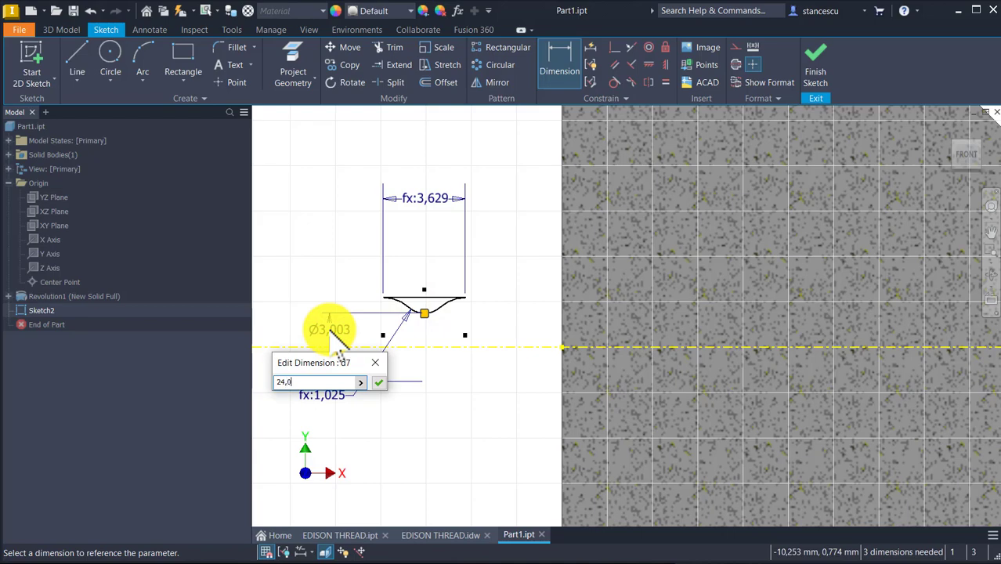
key("Return")
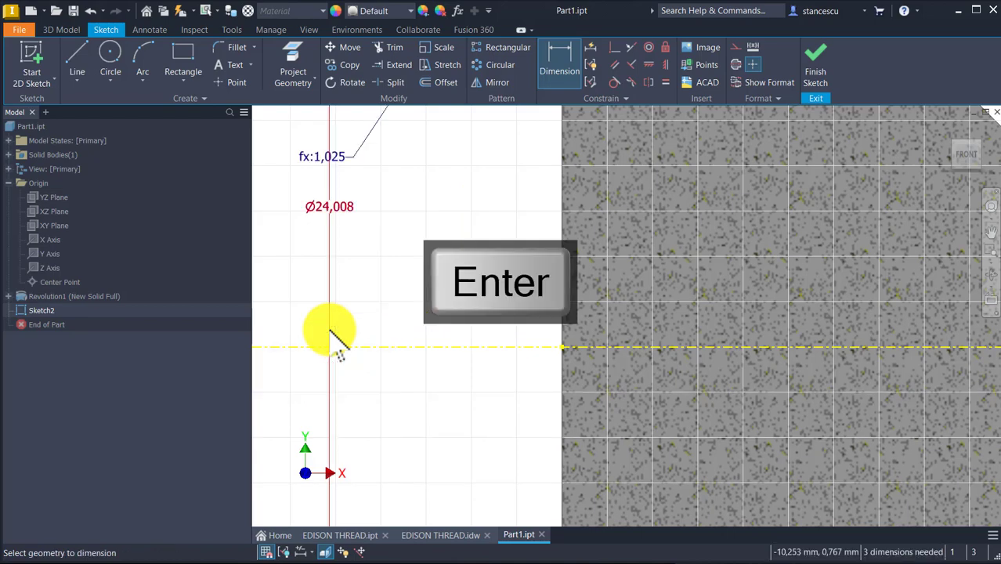
key("Num_Lock")
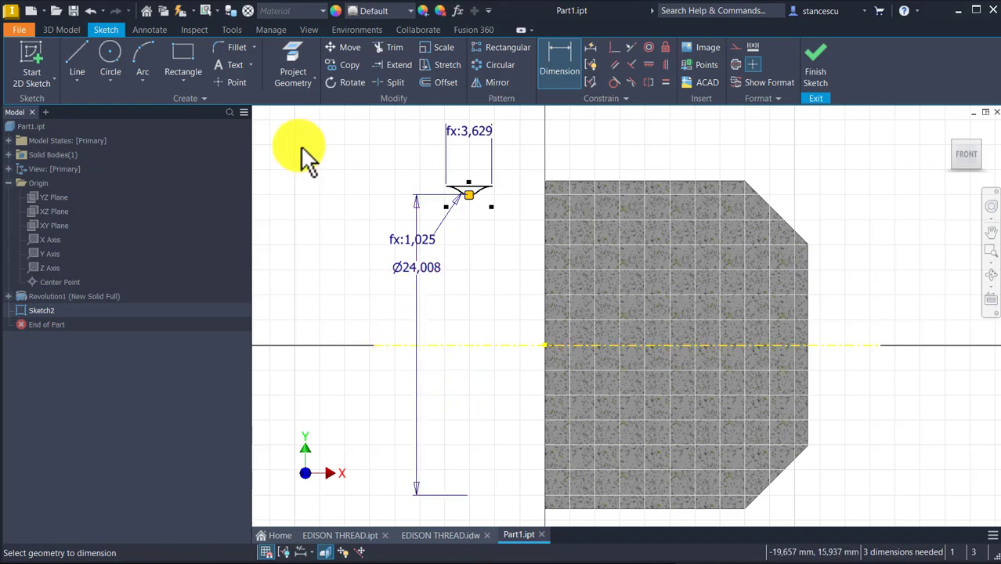
key("Escape")
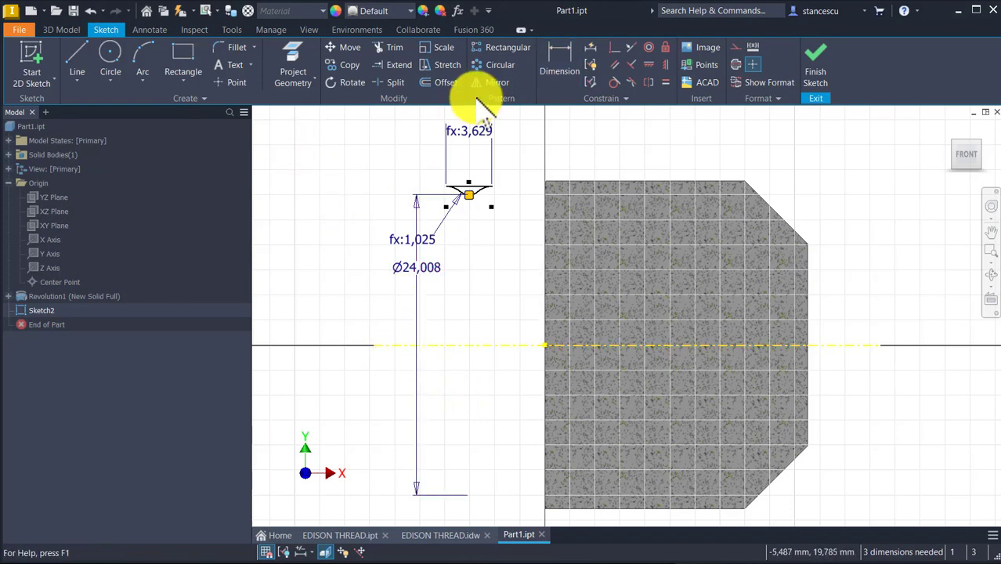
Project the revolved body's upper horizontal edge into the thread profile sketch
left_click(291, 52)
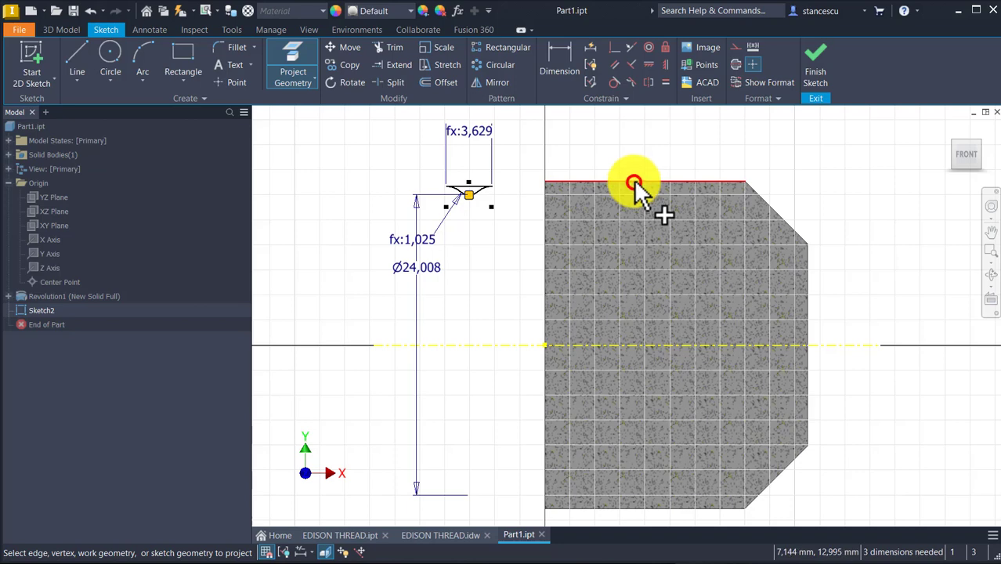
left_click(634, 183)
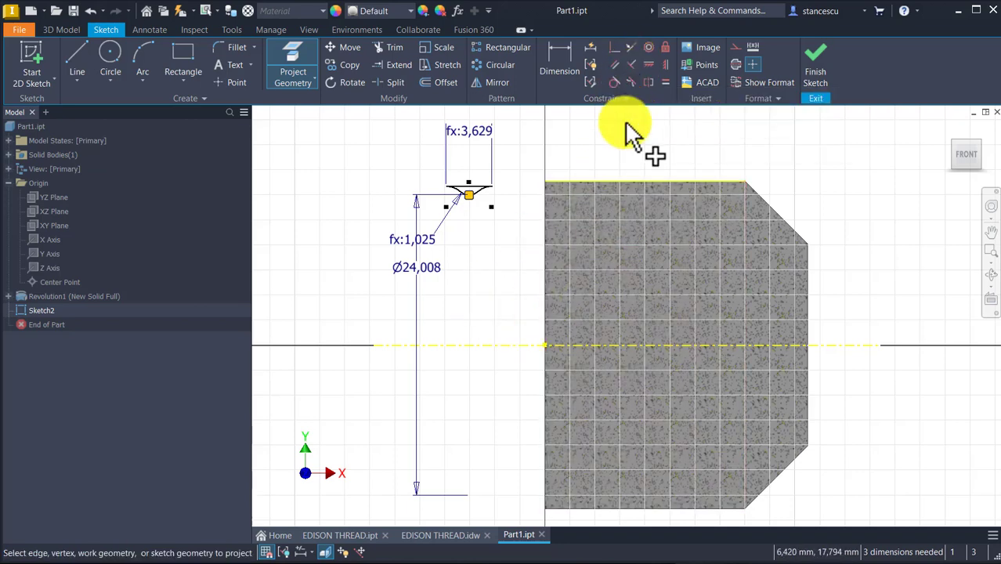
key("p")
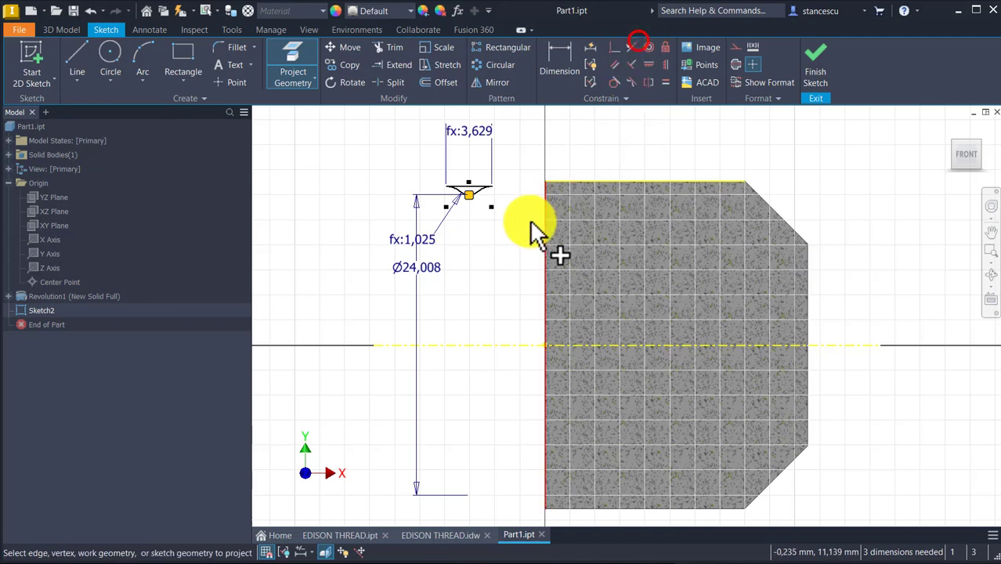
Make the thread profile's horizontal line collinear with the projected upper edge of the body
scroll(512, 197, "up", 3)
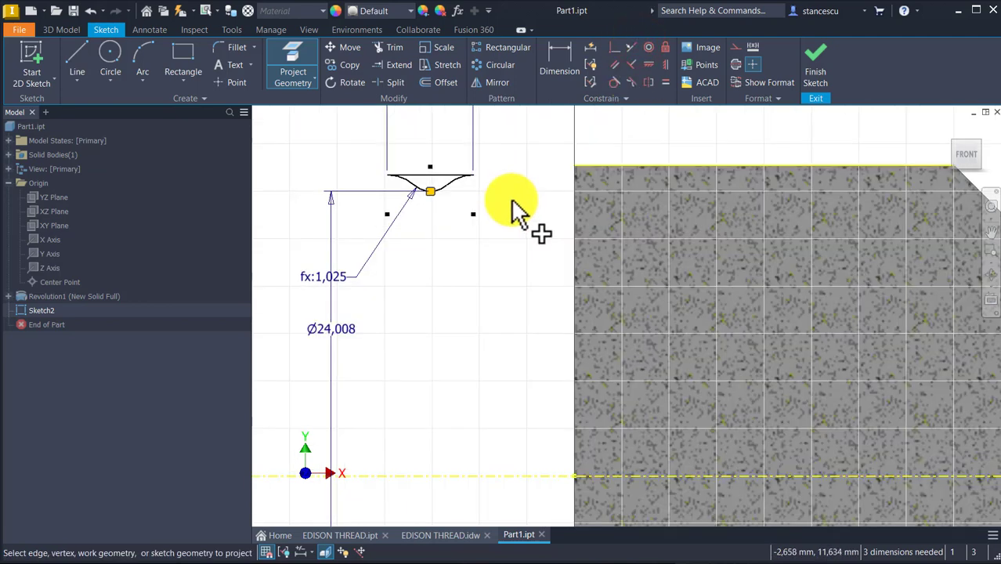
left_click(443, 185)
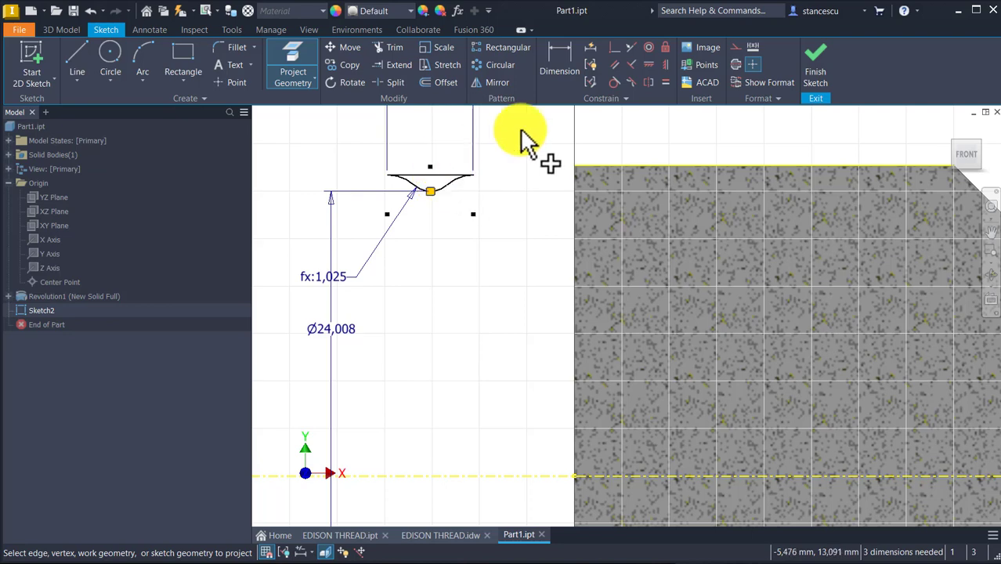
left_click(632, 47)
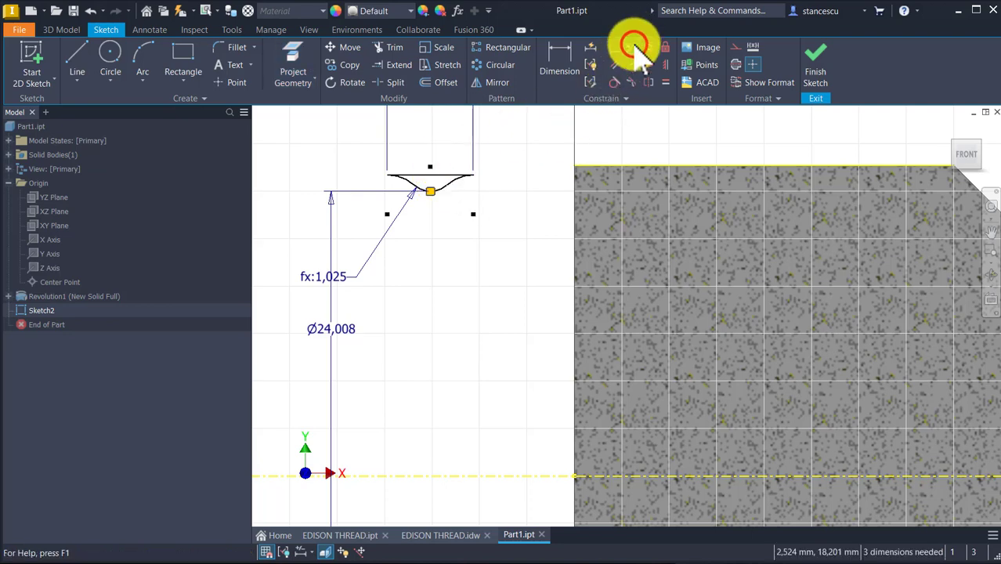
left_click(606, 164)
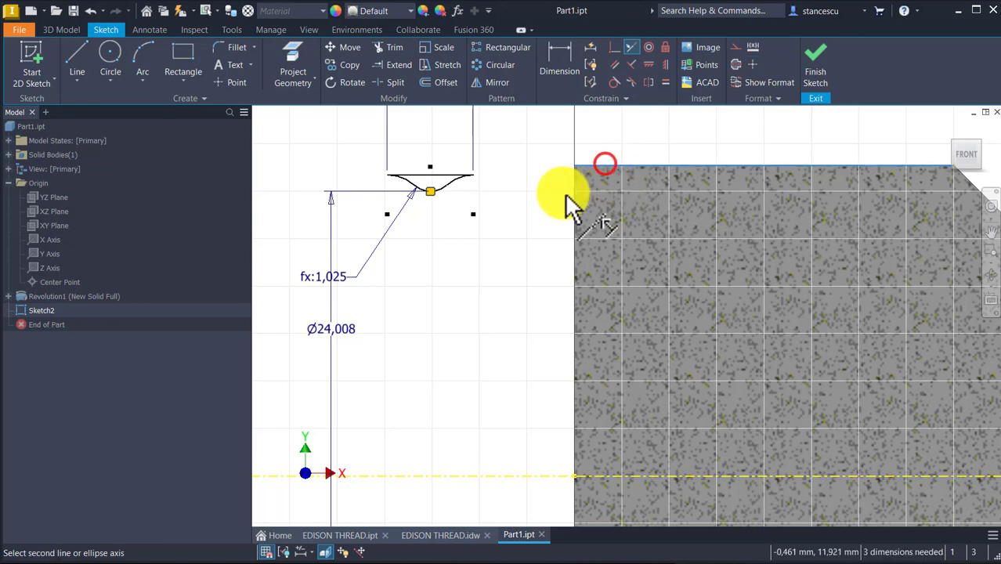
left_click(450, 176)
left_click(455, 188)
scroll(475, 367, "up", 3)
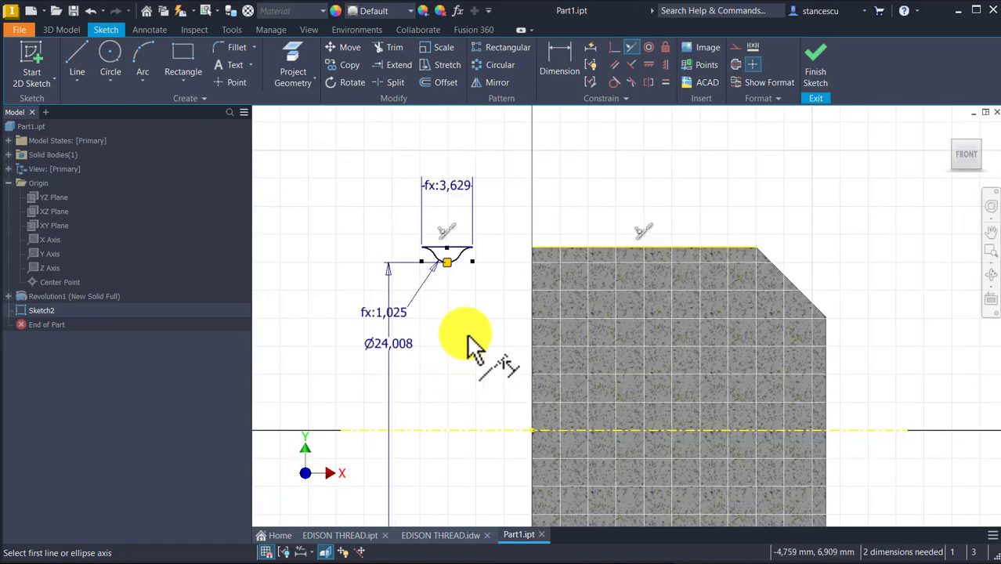
Constrain the left endpoint of the profile's horizontal line coincident with the body's right vertical edge
left_click(614, 49)
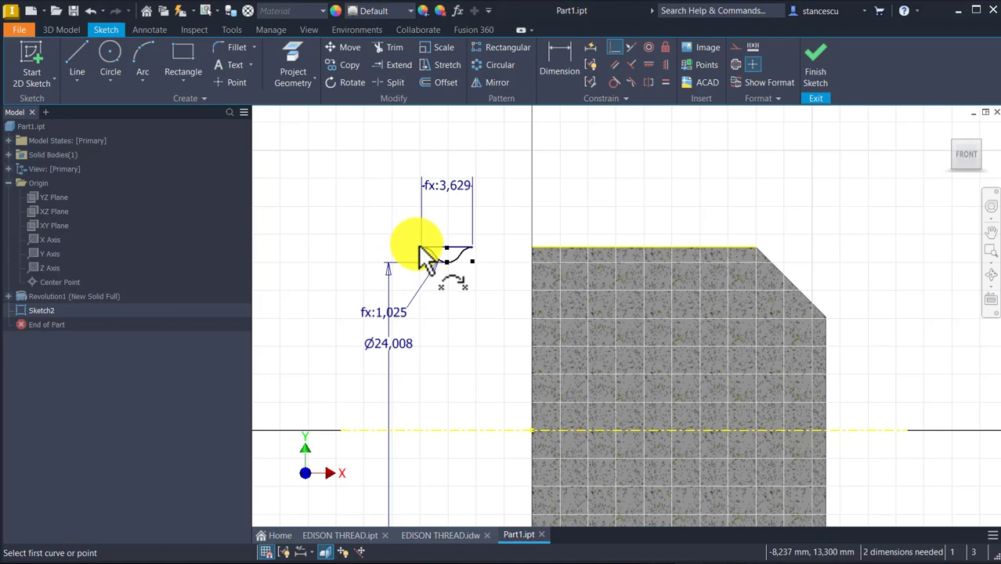
left_click(823, 342)
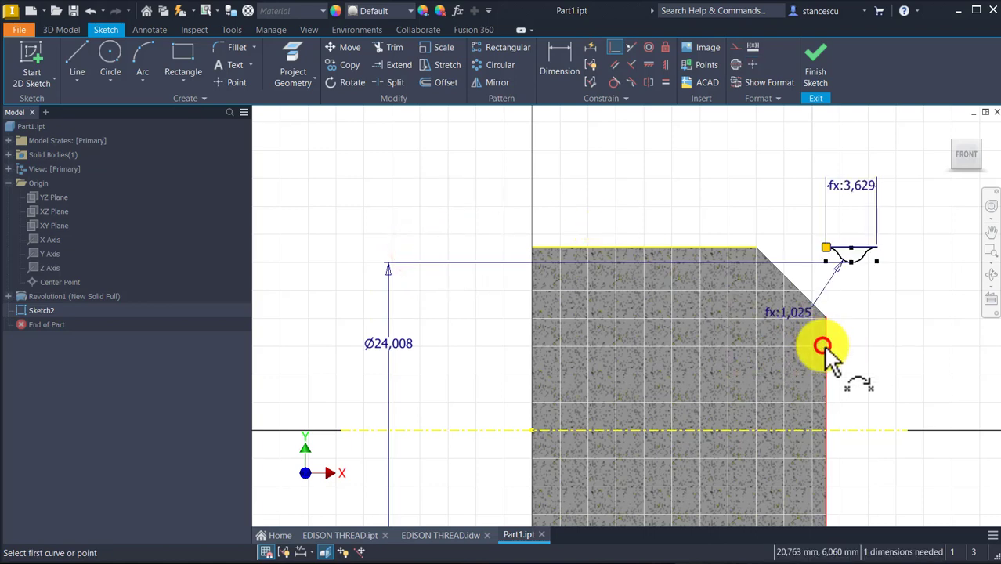
left_click(831, 244)
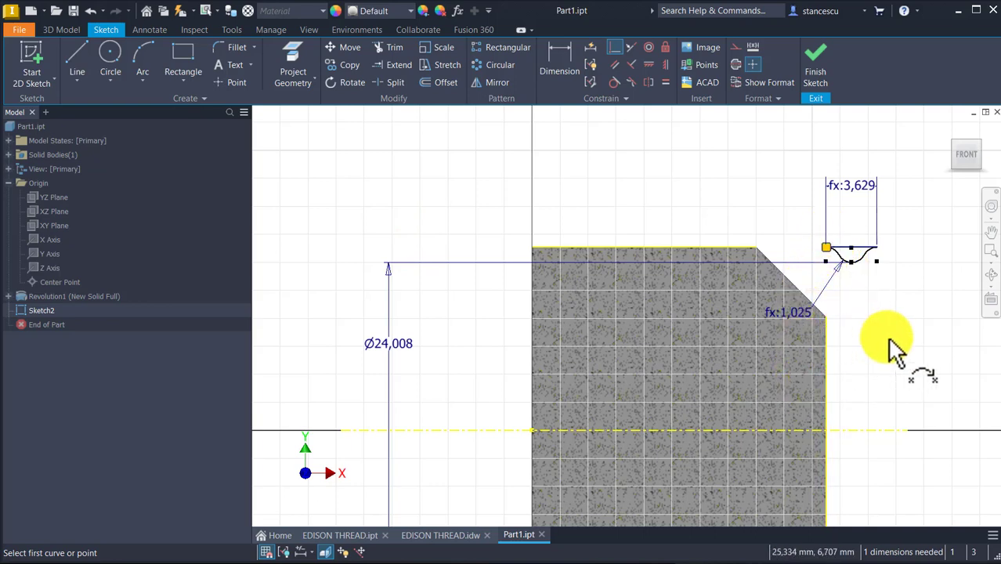
middle_click_drag(878, 320, 829, 268)
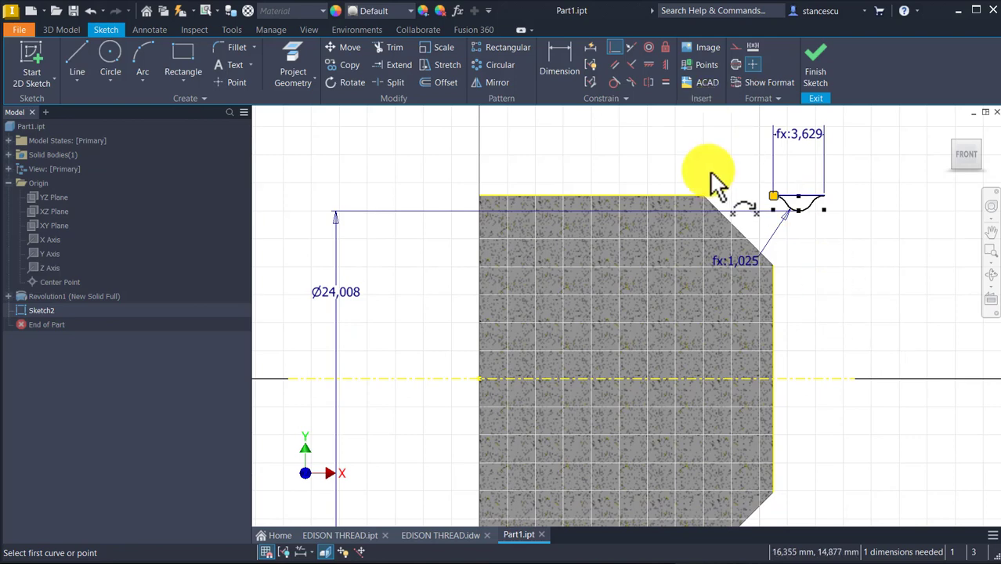
key("Escape")
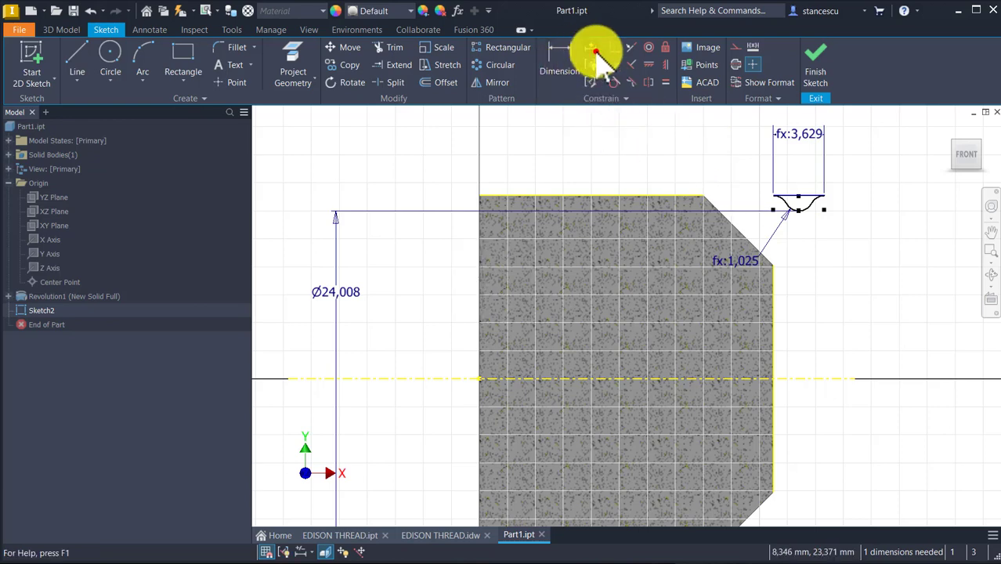
Fully constrain the thread profile with Auto Dimension, keeping dimensions and constraints enabled, and finish the sketch
left_click(591, 48)
left_click(327, 205)
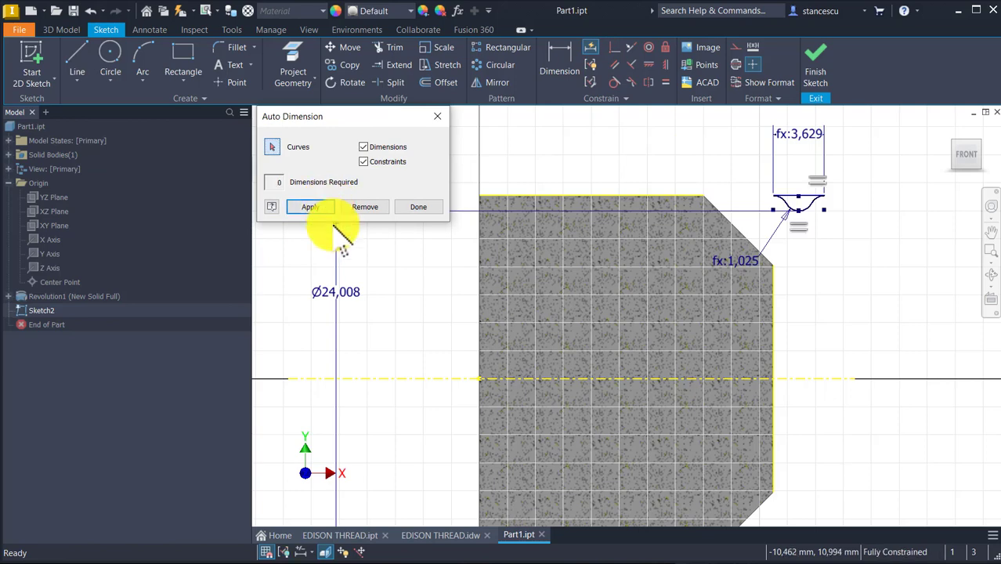
left_click(421, 208)
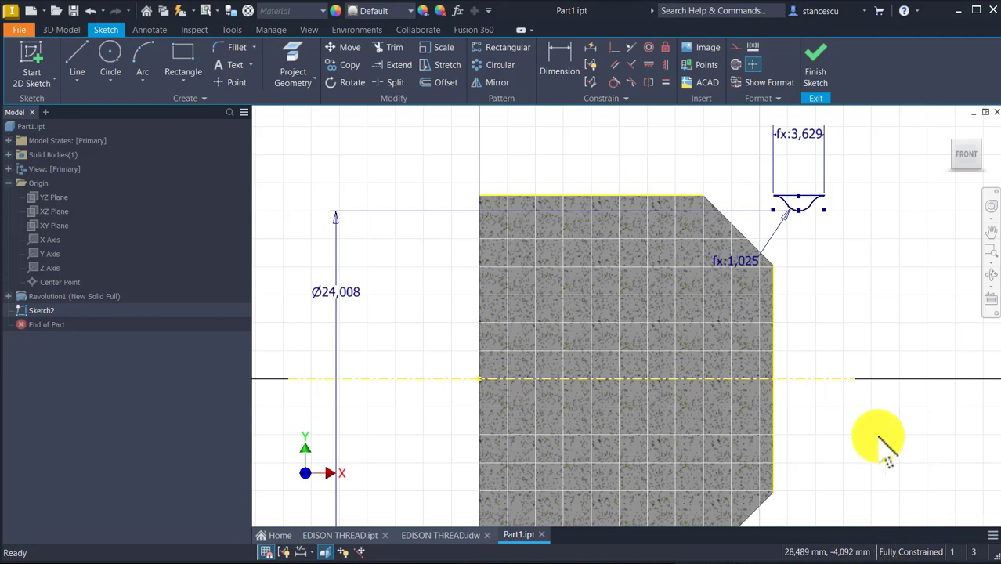
left_click(818, 69)
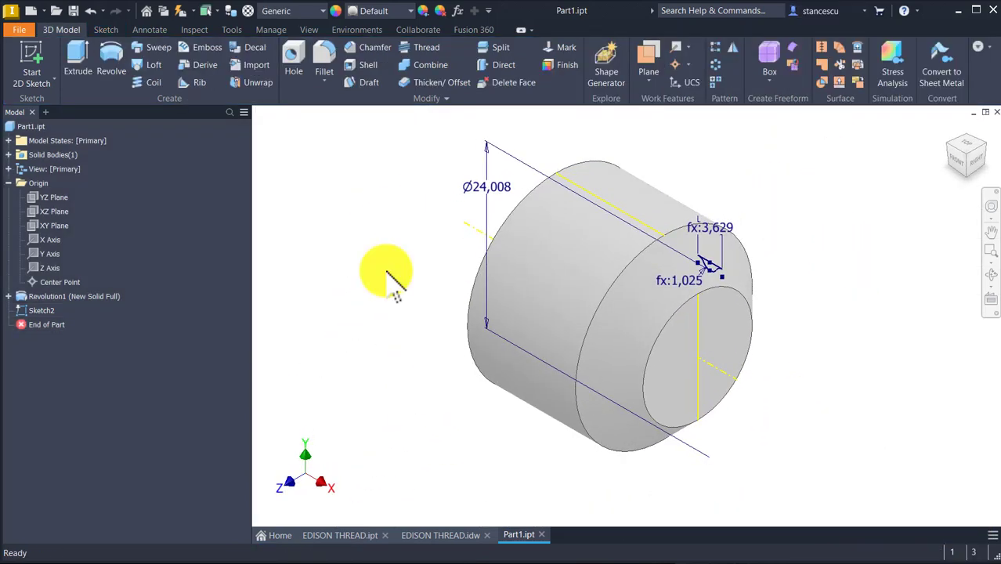
key("F6")
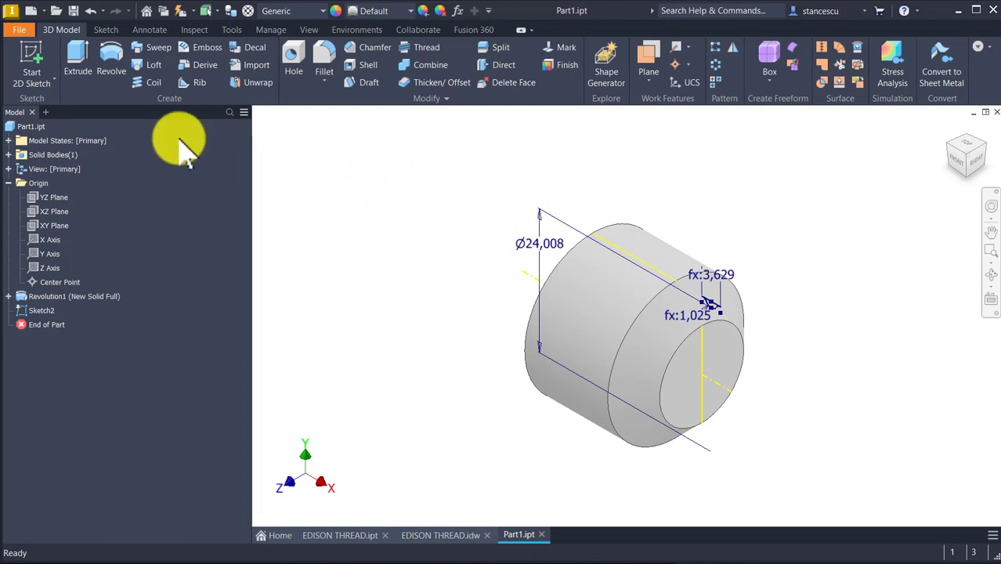
Set up a coil cut of the thread profile around the body's axis, using the EPitch parameter as pitch
left_click(152, 83)
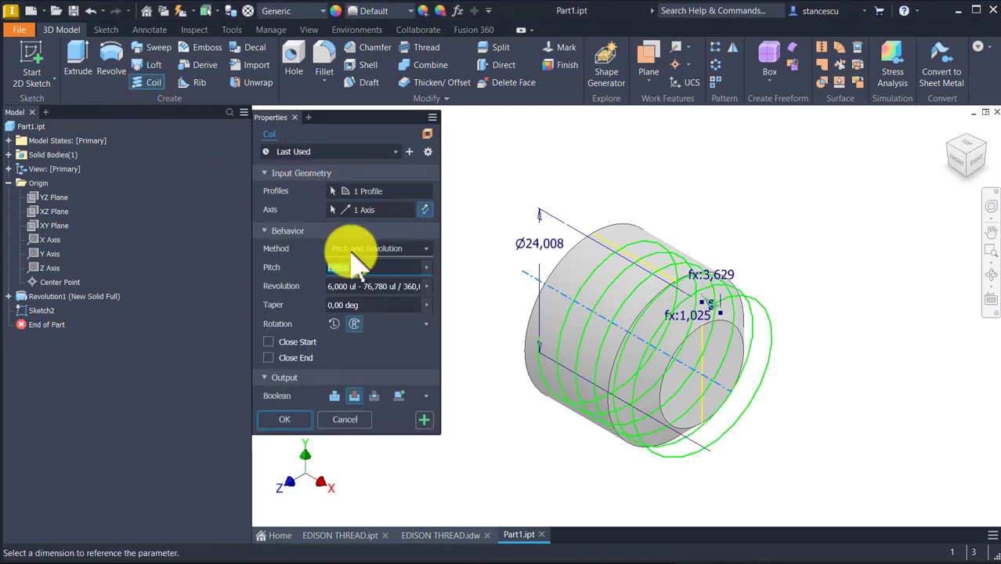
left_click(368, 267)
double_click(381, 267)
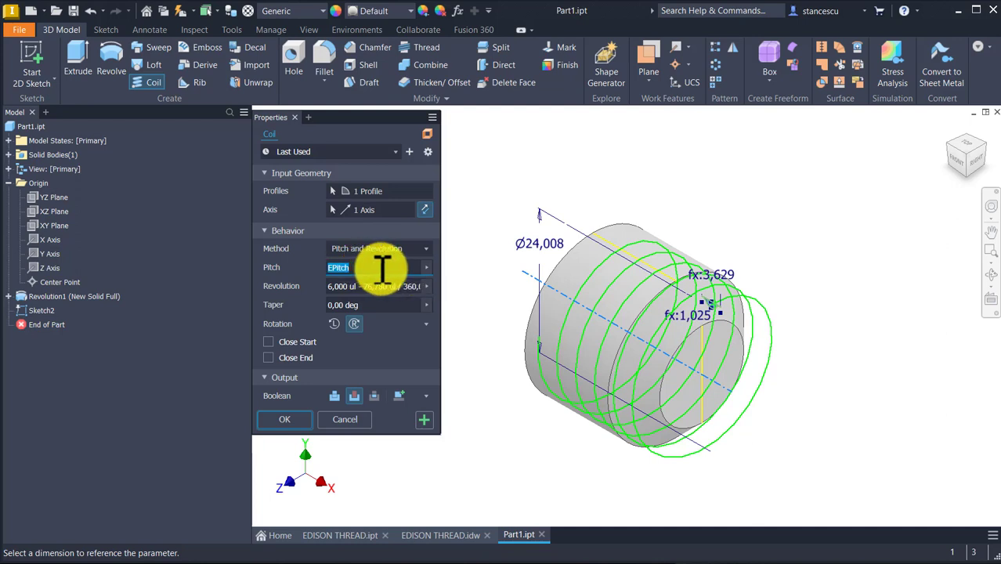
left_click(426, 267)
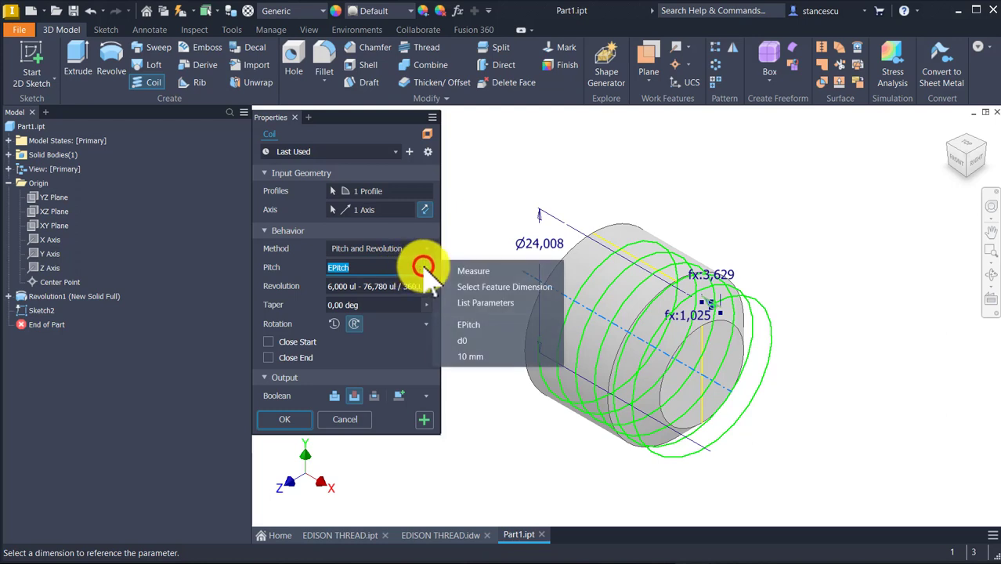
left_click(471, 305)
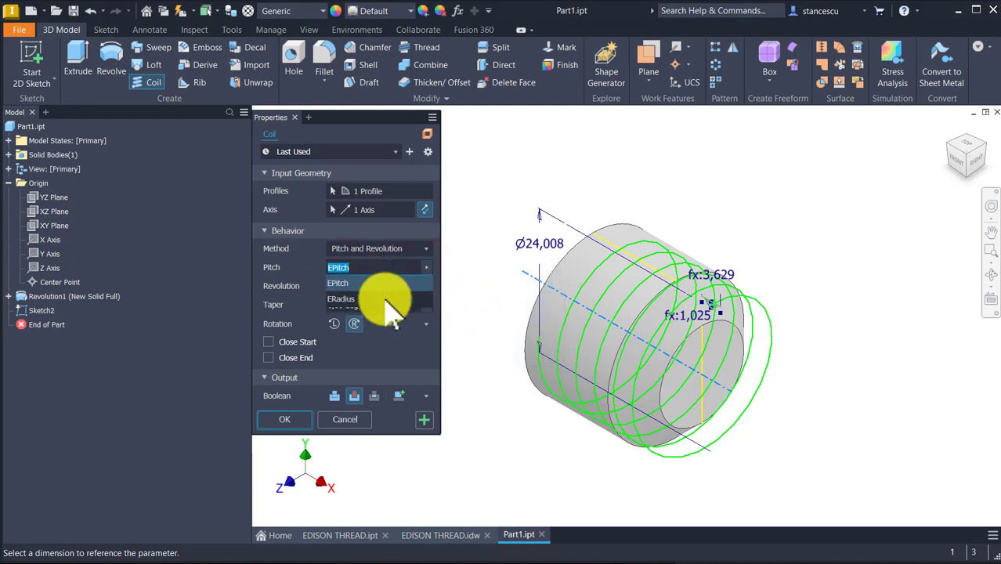
left_click(344, 281)
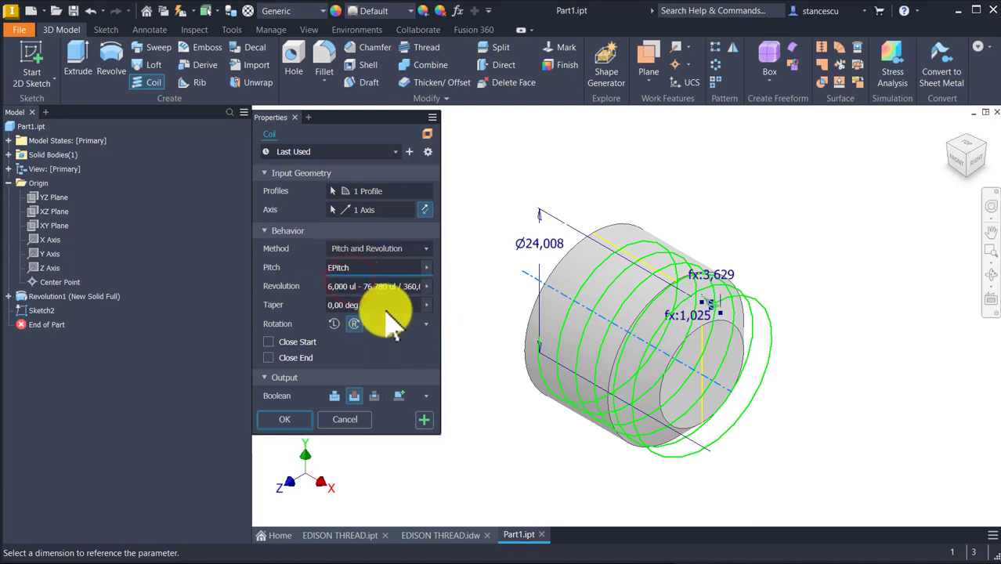
Set the coil to 8 revolutions and create the thread cut
left_click(381, 286)
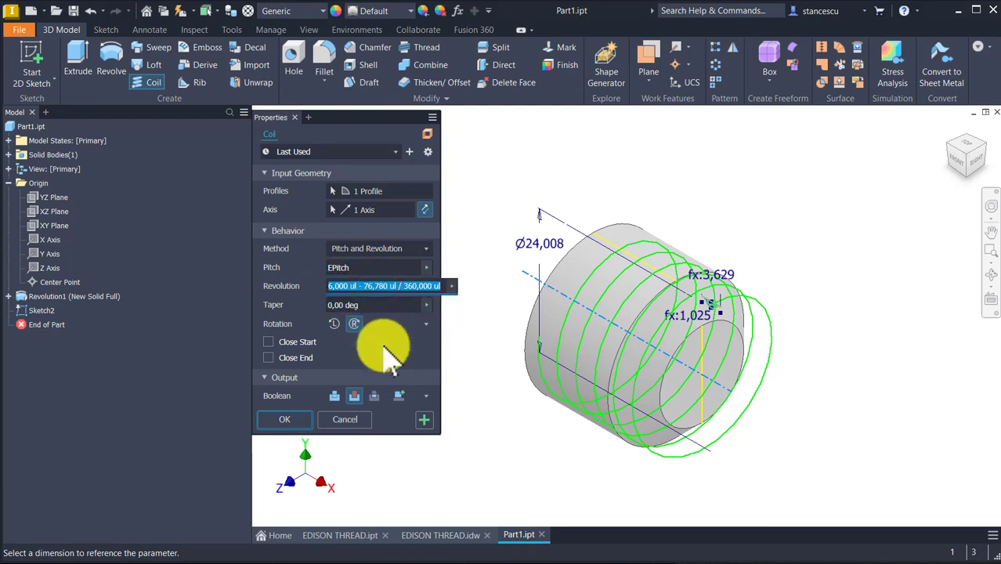
type("8")
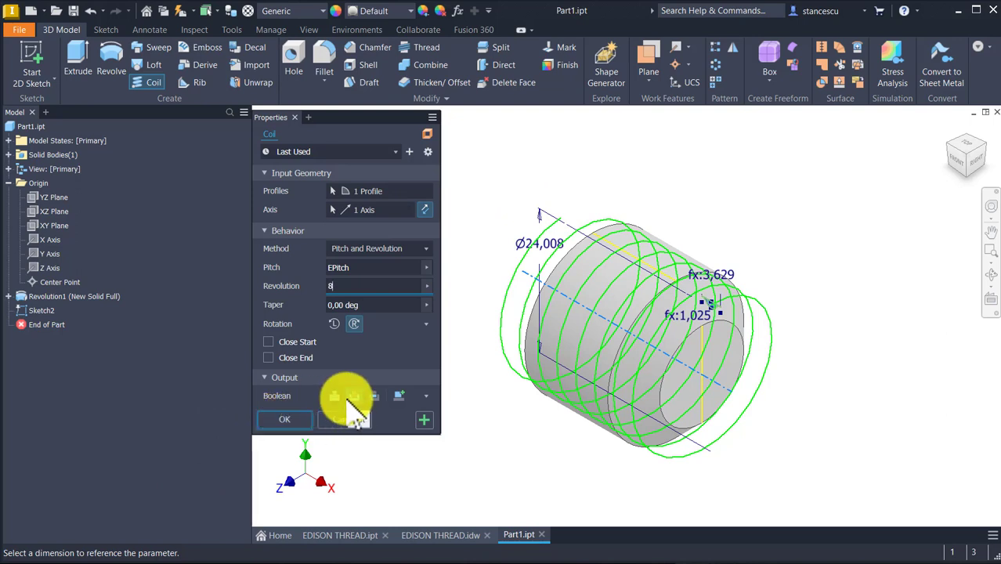
left_click(285, 419)
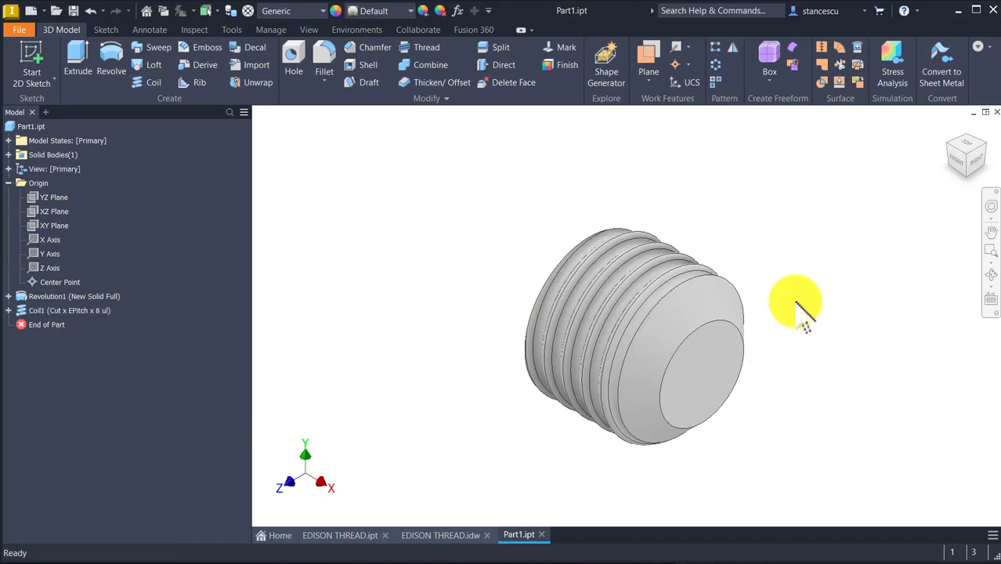
Inspect the cut thread grooves on the body from several angles
key("Num_Lock")
key("F5")
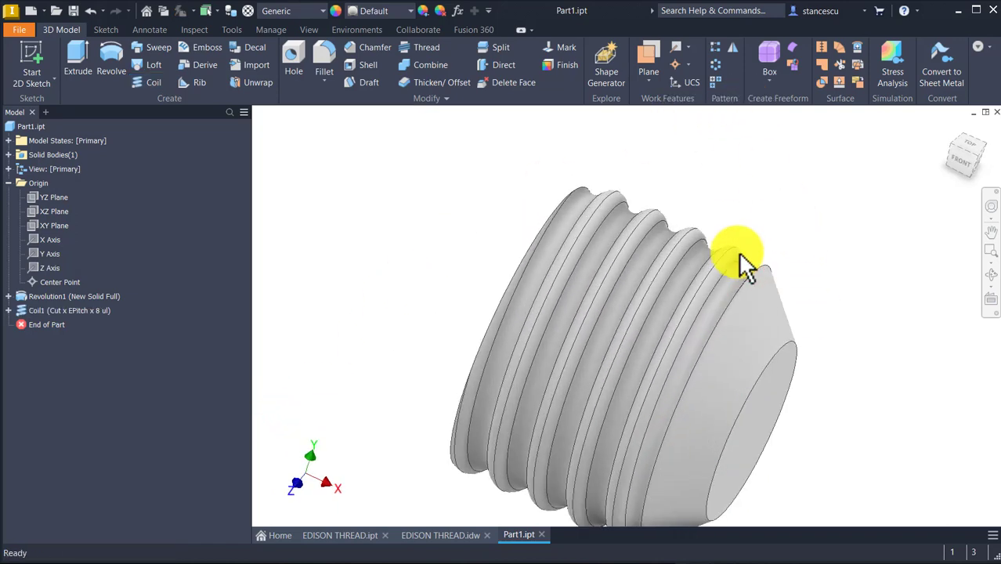
key("F5")
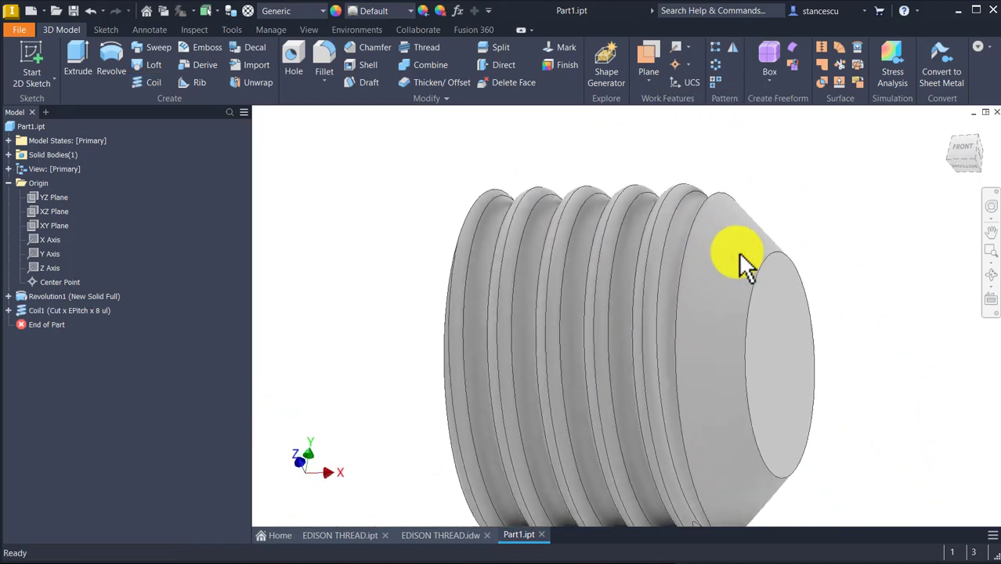
key("F5")
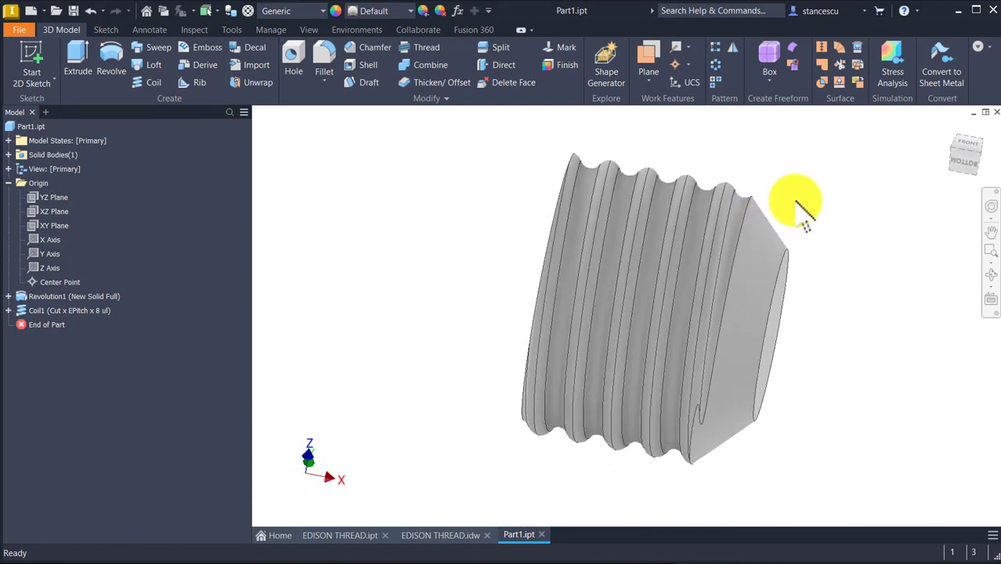
key("F6")
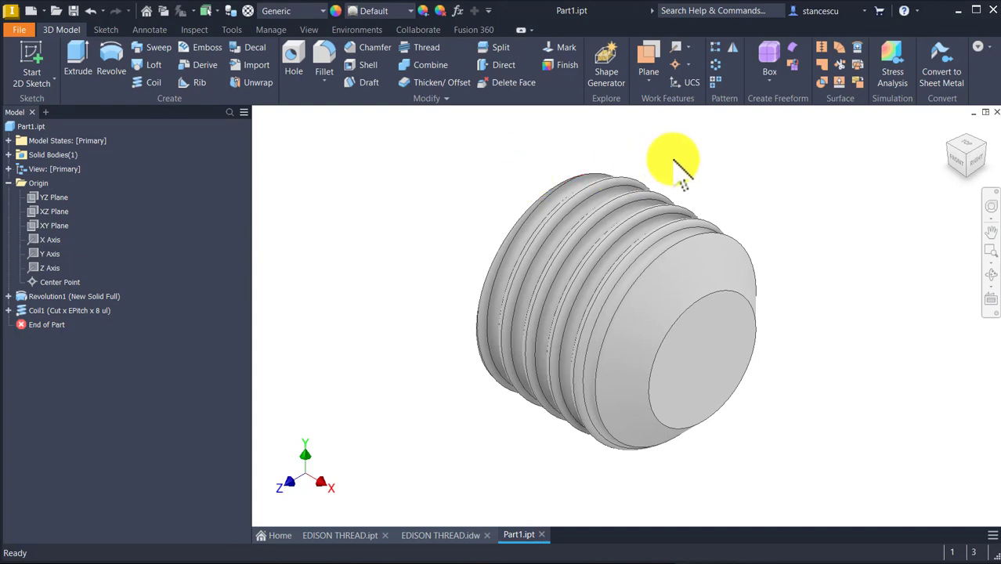
In the EDISON THREAD.idw drawing, examine where the thread runs out in the side view, and details B and C
left_click(447, 535)
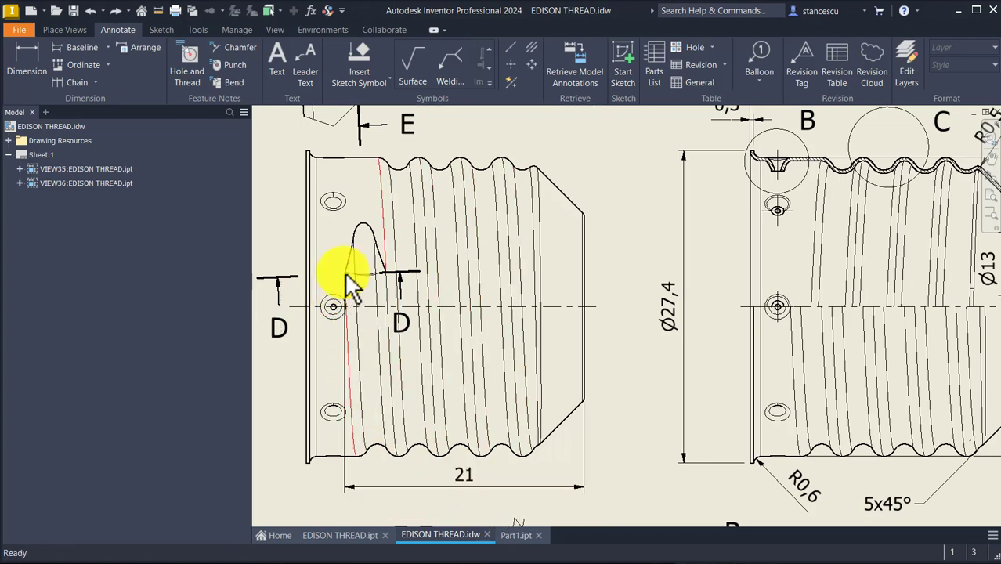
left_click_drag(366, 281, 425, 268)
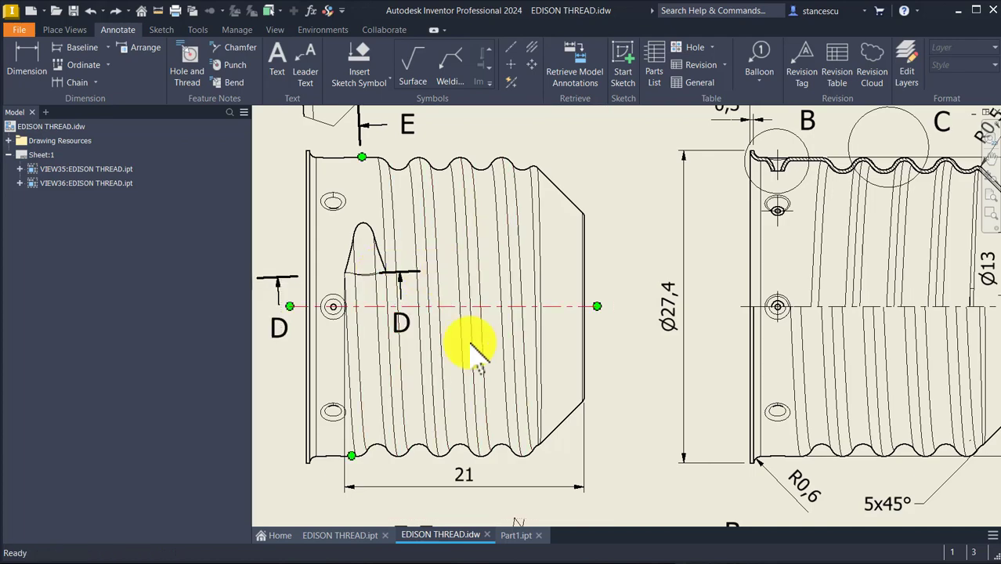
mouse_move(870, 329)
middle_mouse_down()
mouse_move(794, 268)
mouse_move(677, 116)
middle_mouse_up()
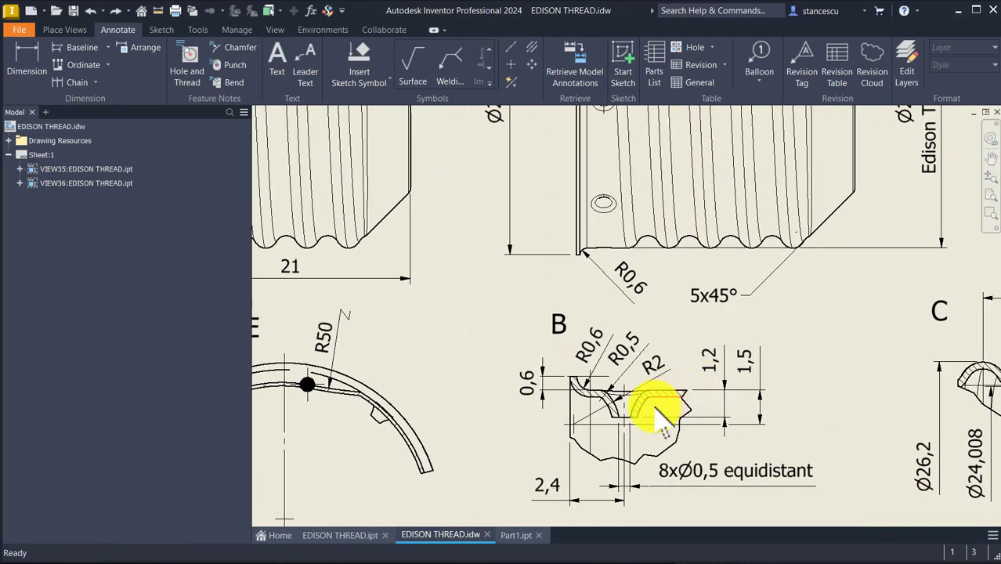
middle_click_drag(675, 429, 331, 357)
scroll(676, 368, "up", 2)
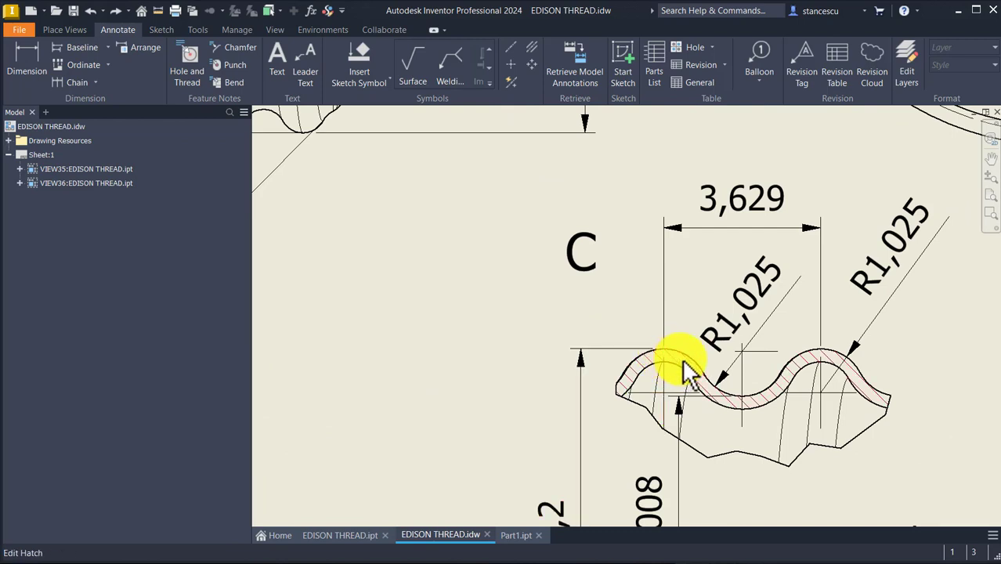
scroll(401, 337, "down", 2)
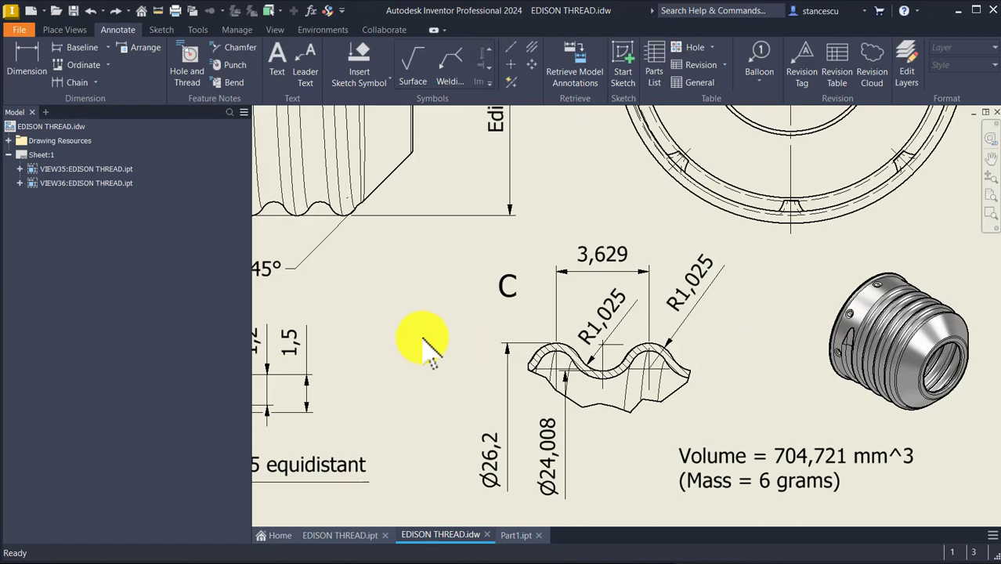
middle_click_drag(424, 345, 608, 318)
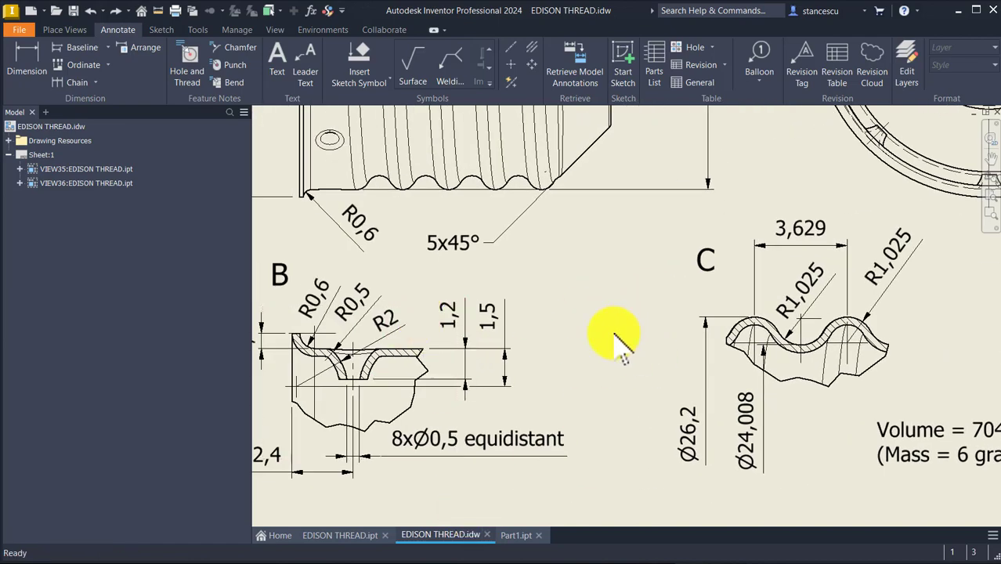
key("Home")
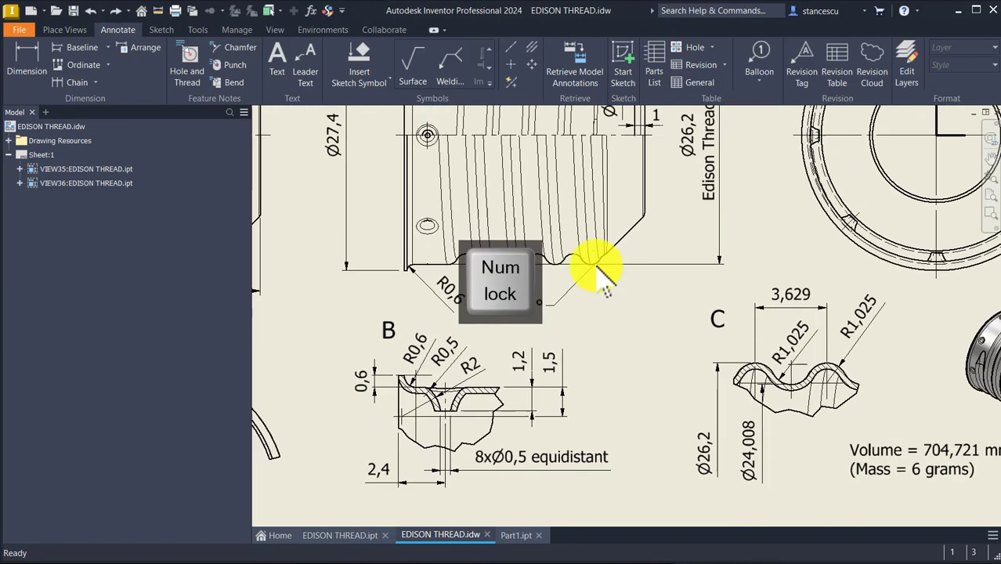
Back in Part1.ipt, edit the existing coil cut and set it to 6 revolutions
left_click(517, 534)
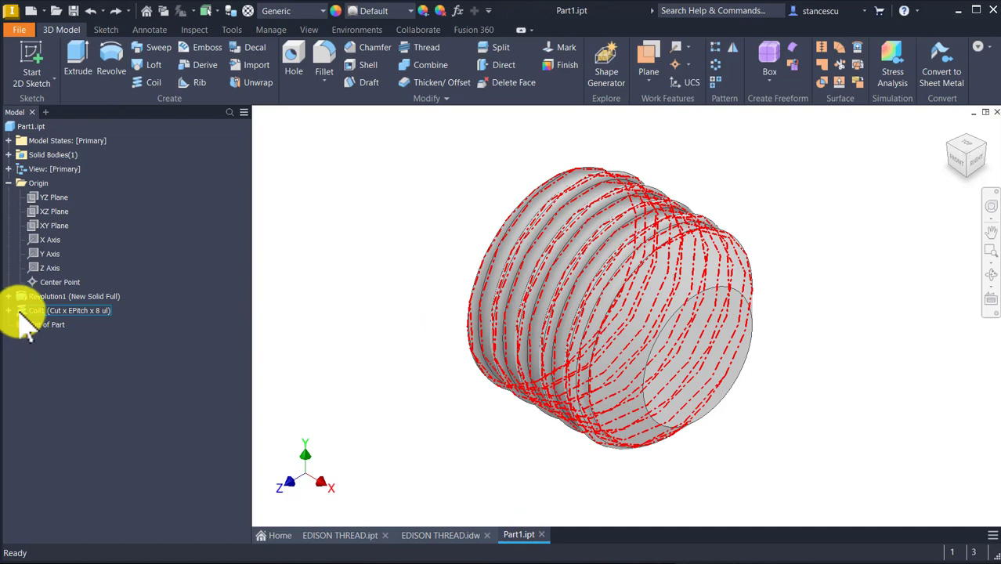
double_click(22, 312)
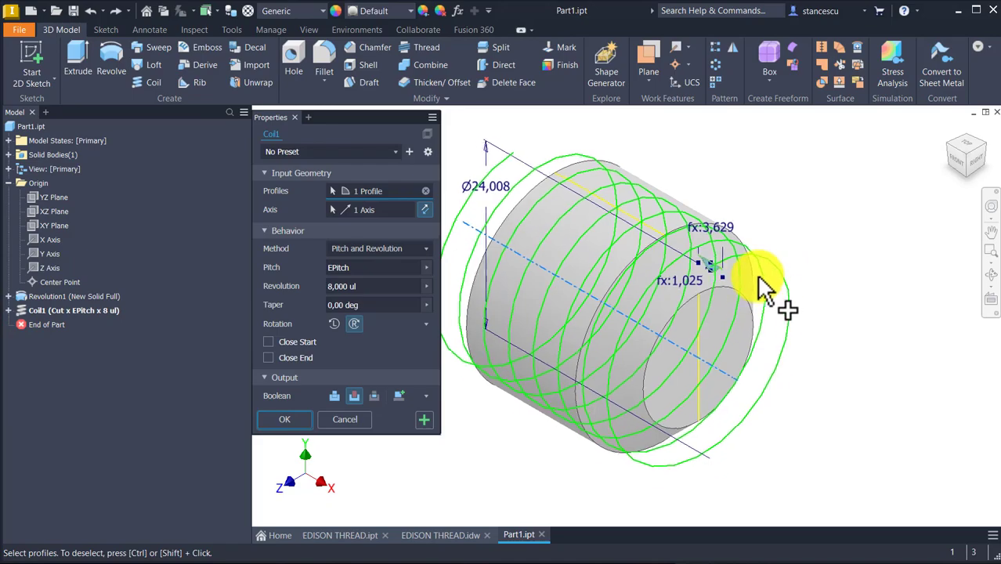
scroll(757, 276, "up", 5)
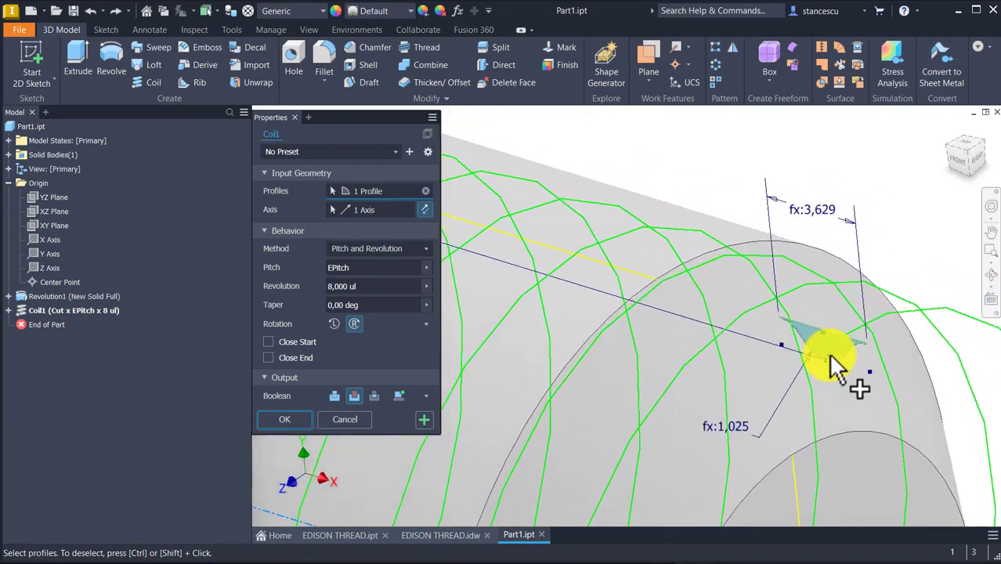
scroll(823, 369, "up", 4)
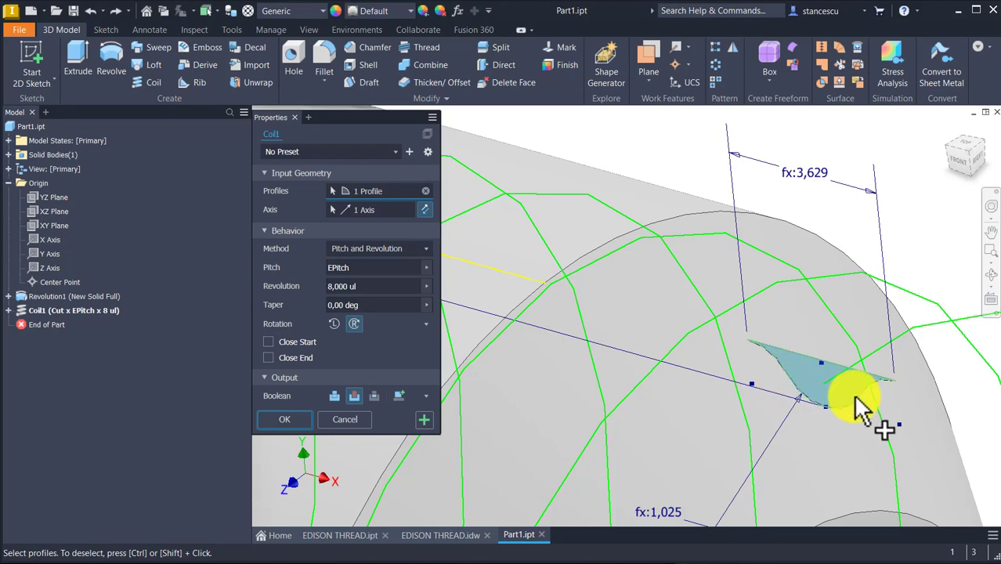
middle_click_drag(841, 403, 603, 291, "shift")
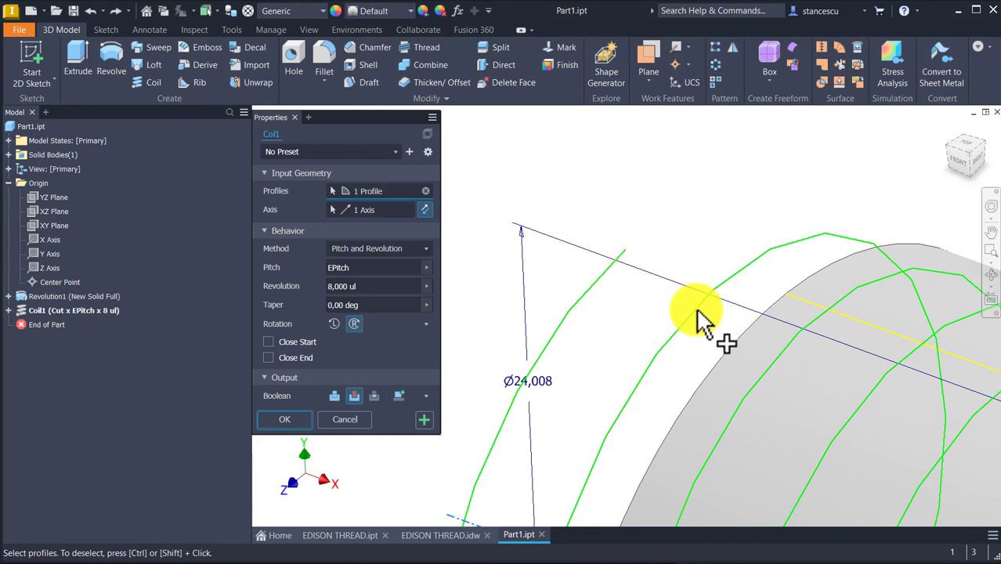
scroll(776, 376, "down", 3)
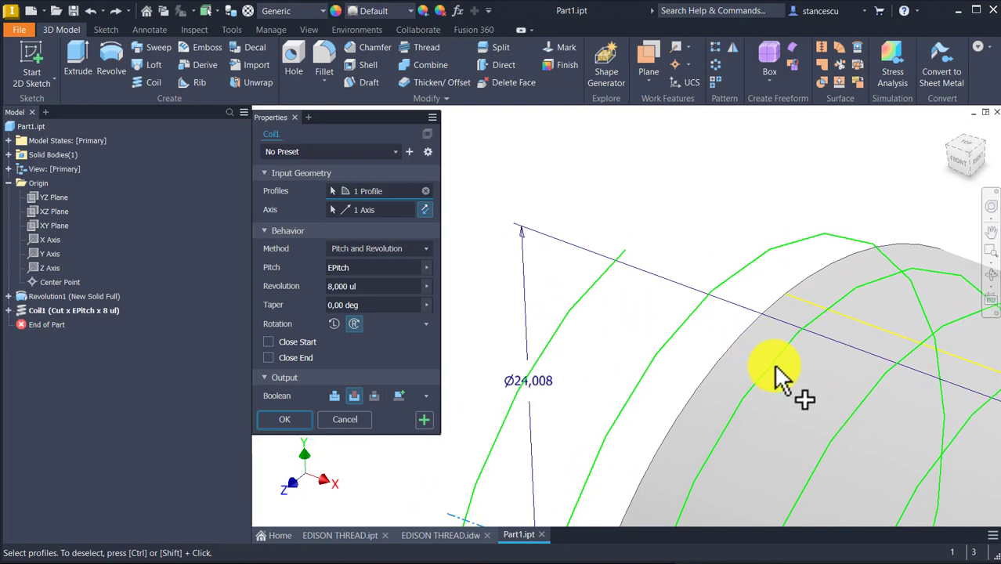
left_click(389, 287)
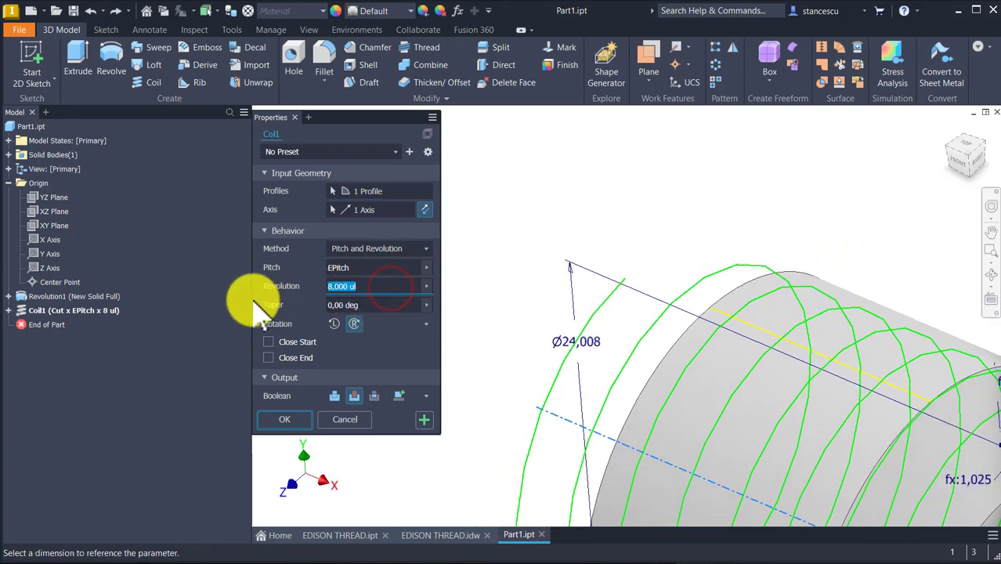
type("6")
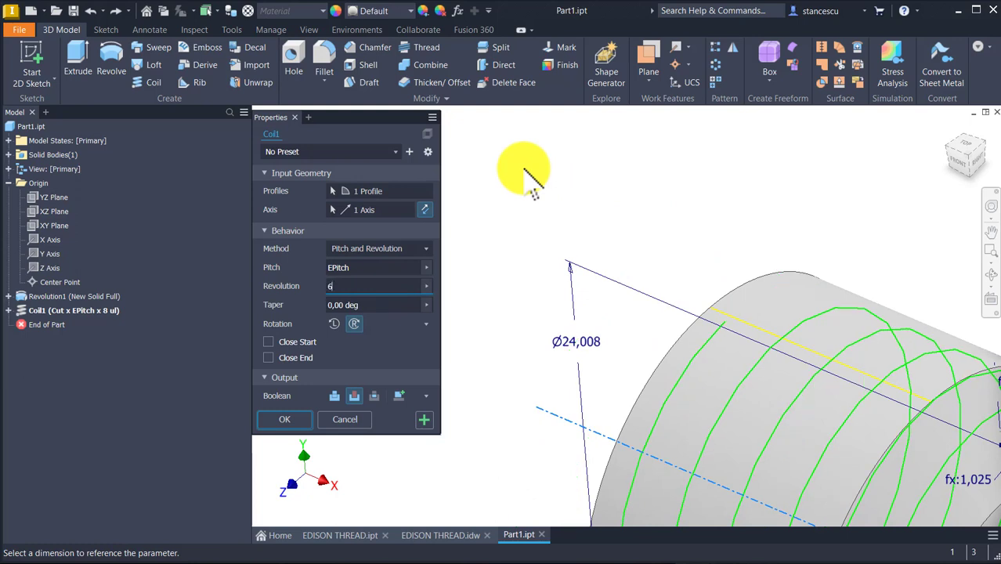
key("Return")
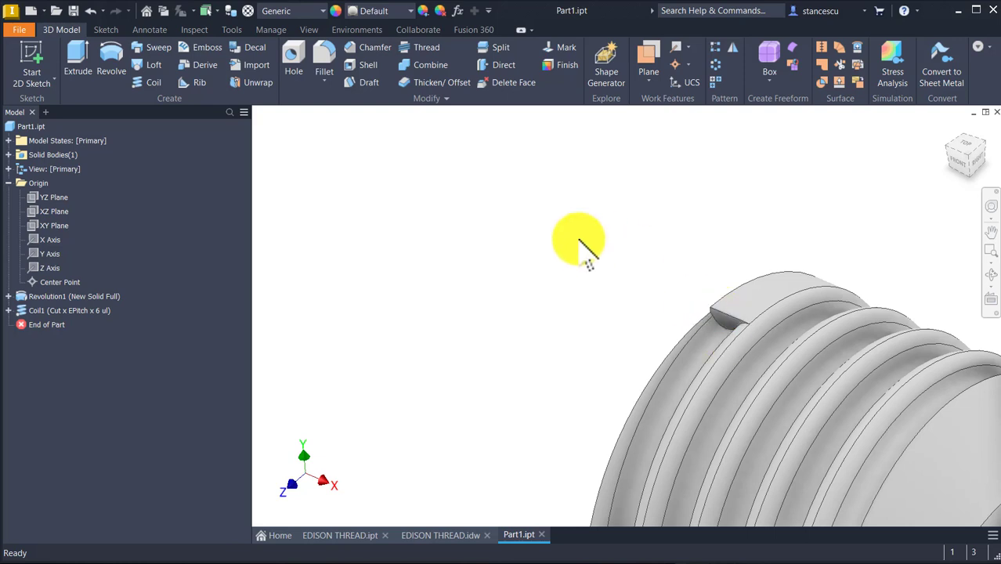
Create a work plane normal to the outer helical thread edge at its endpoint near the body's flat end
middle_click_drag(579, 241, 552, 488, "shift")
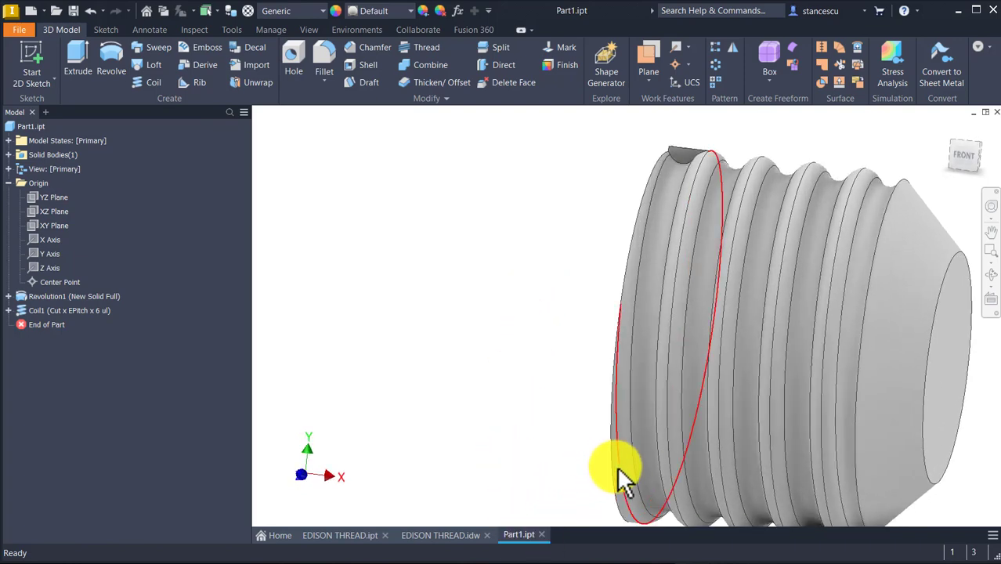
mouse_move(625, 478)
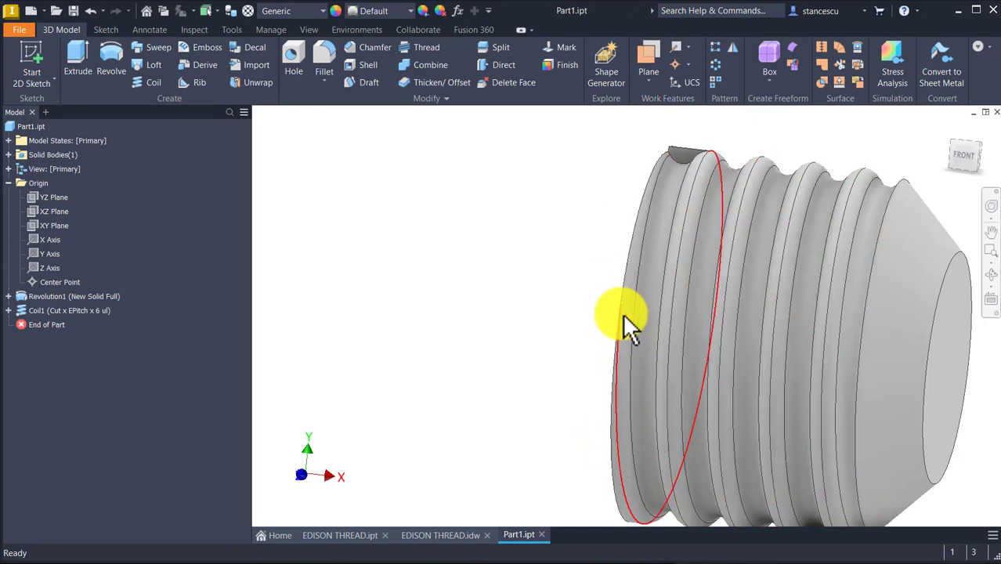
left_click(519, 306)
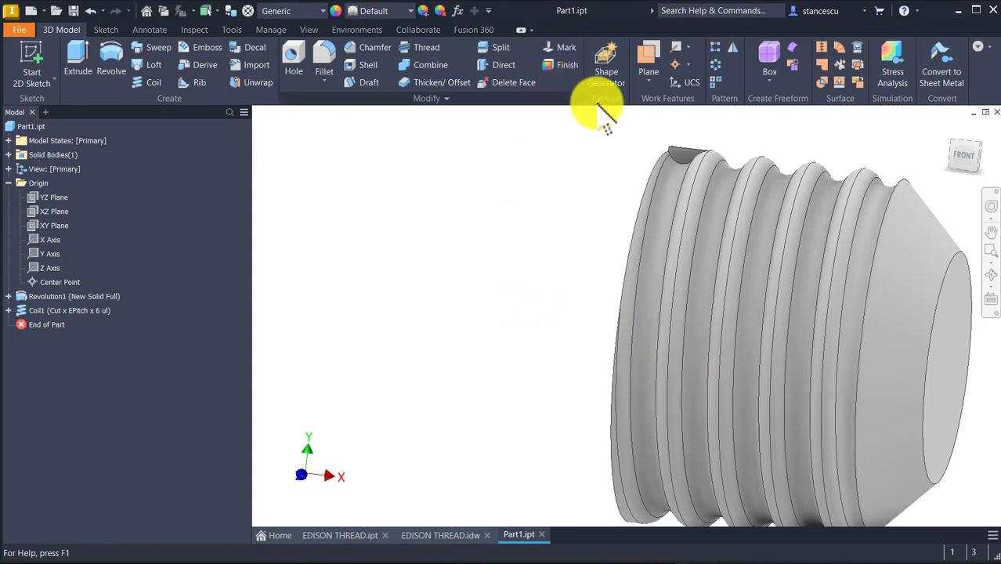
left_click(647, 43)
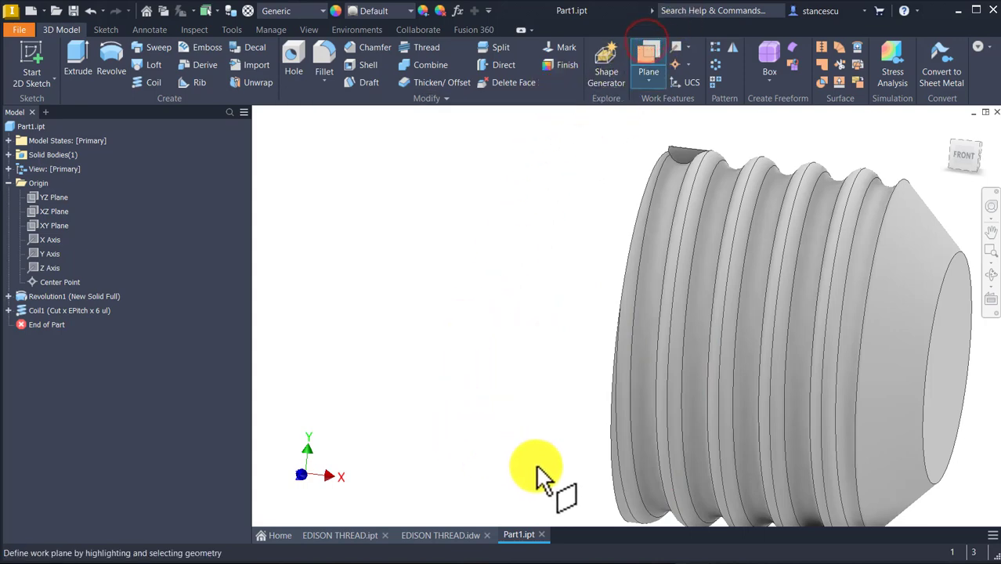
left_click(626, 495)
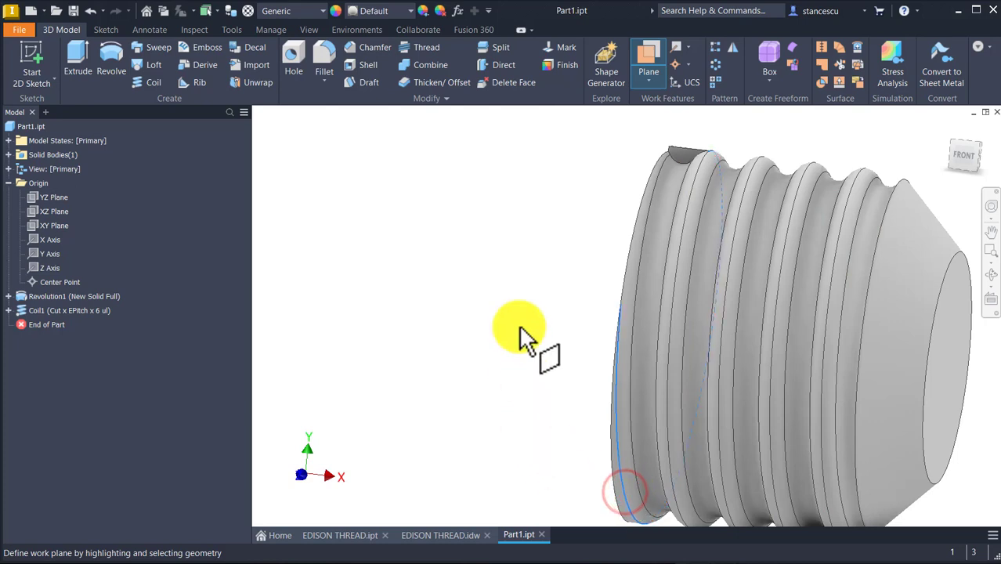
left_click(623, 310)
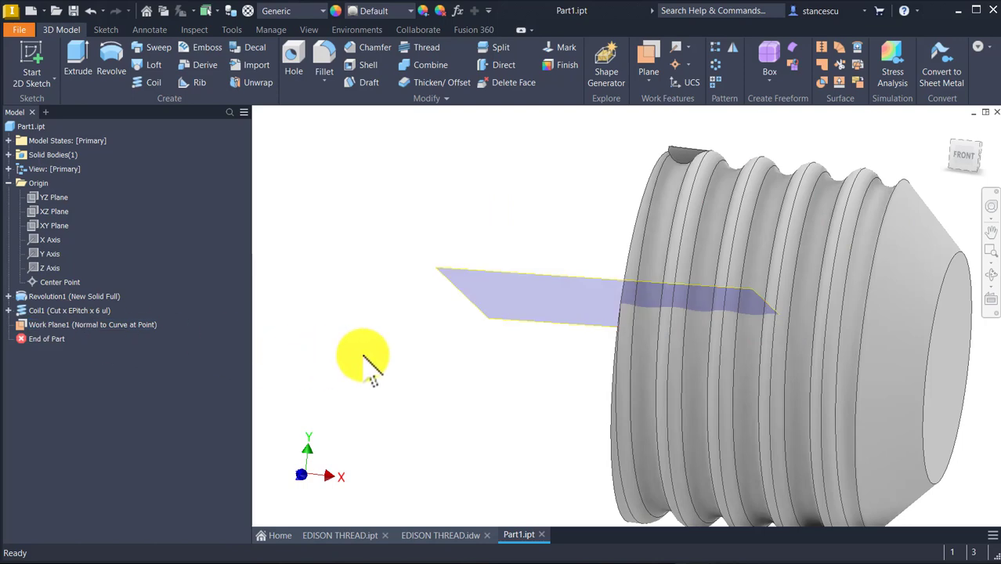
left_click(417, 341)
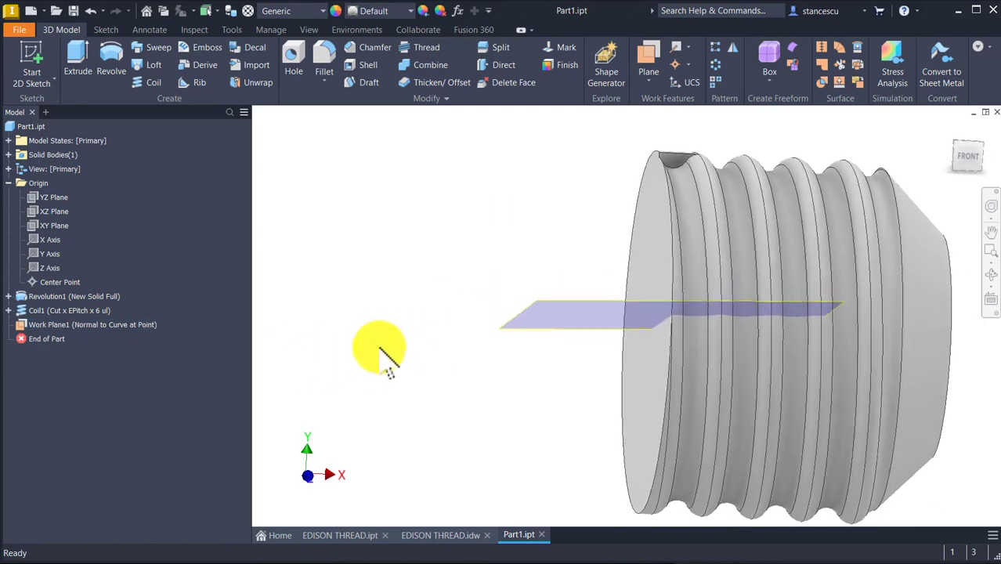
Measure the angle between the work plane and the small end face of the thread groove, and copy the angle value
middle_click_drag(666, 398, 687, 197, "shift")
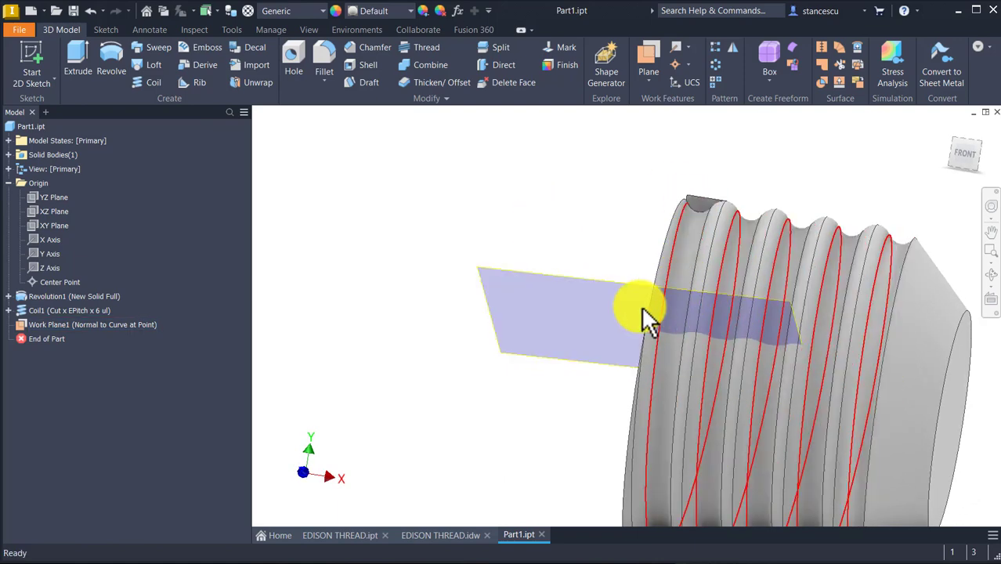
middle_click_drag(635, 309, 664, 286, "shift")
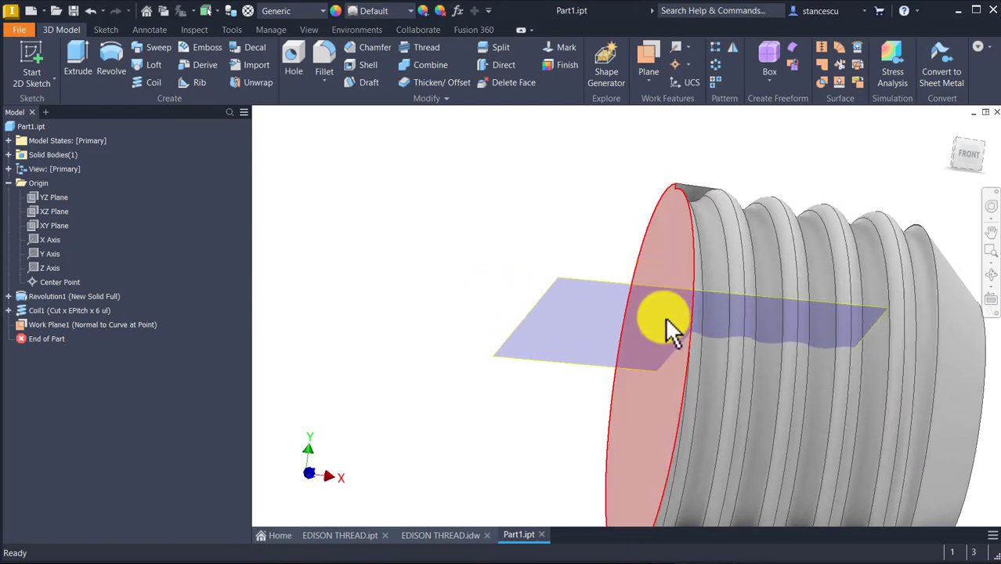
middle_click_drag(692, 329, 515, 256, "shift")
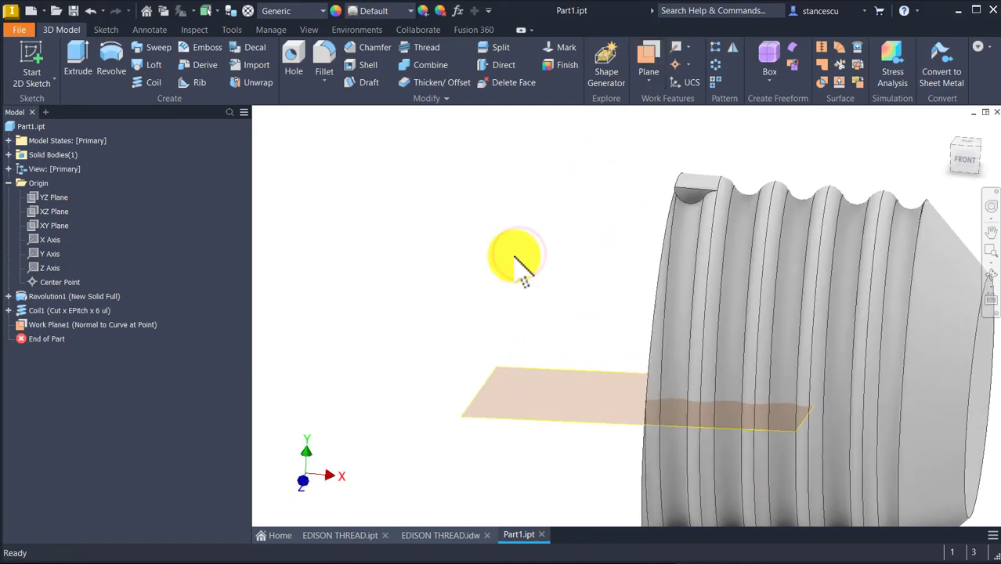
key("m")
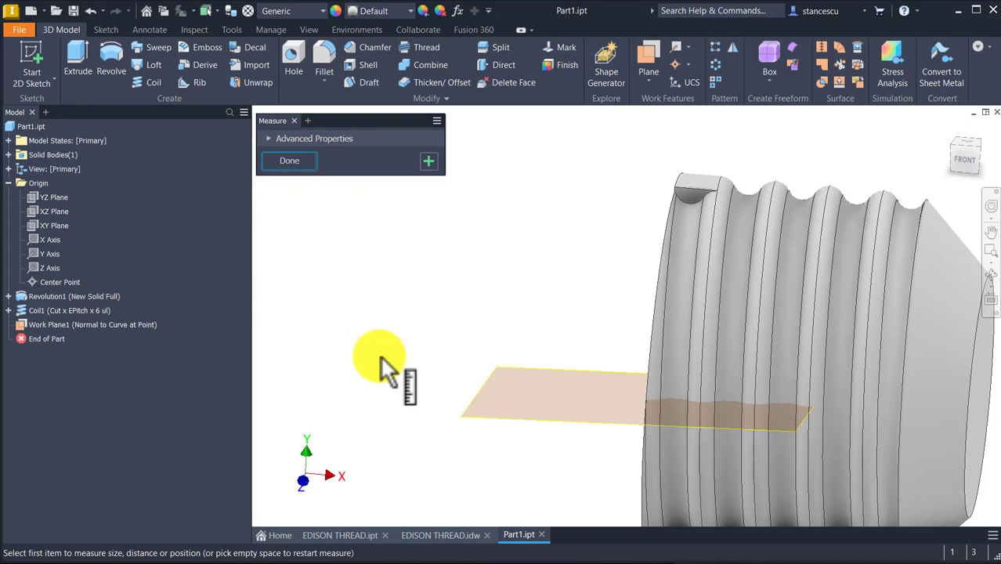
left_click(571, 371)
scroll(698, 200, "up", 2)
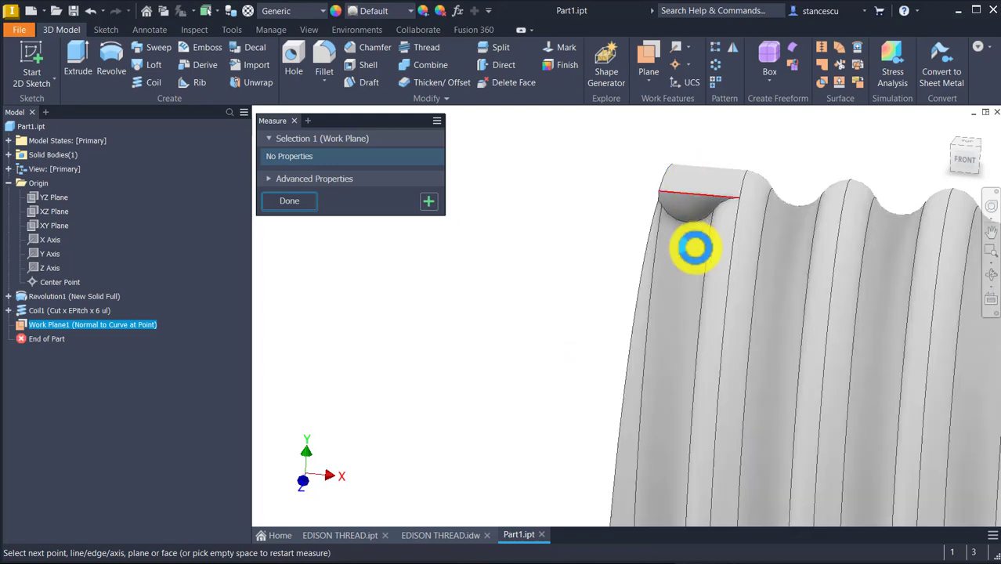
left_click(686, 205)
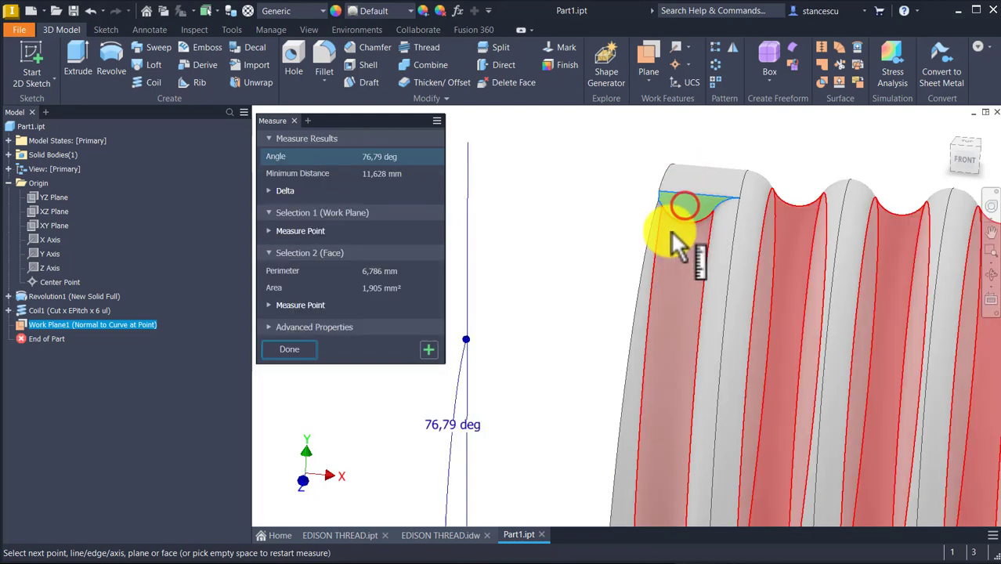
scroll(595, 333, "down", 3)
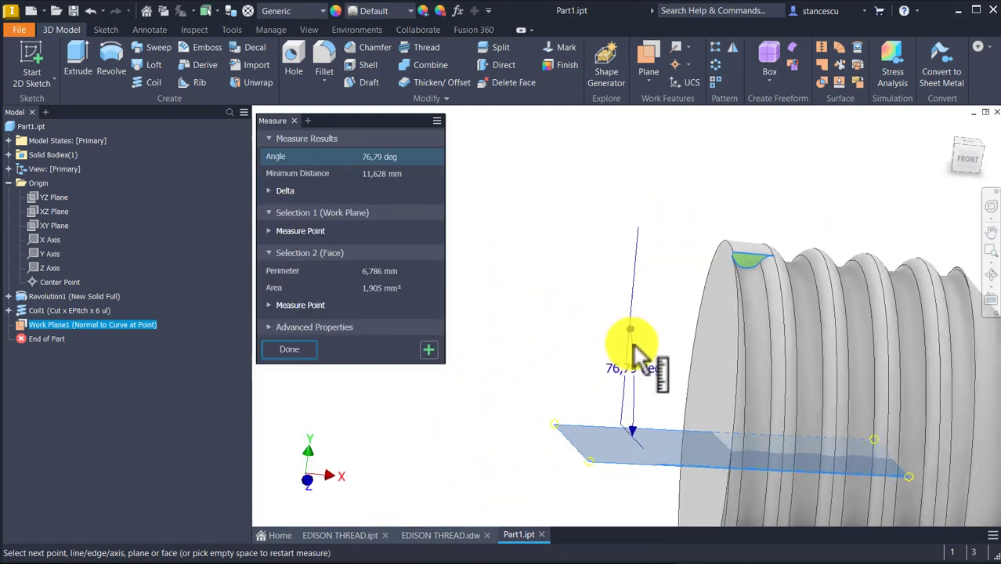
middle_click_drag(636, 342, 652, 369, "shift")
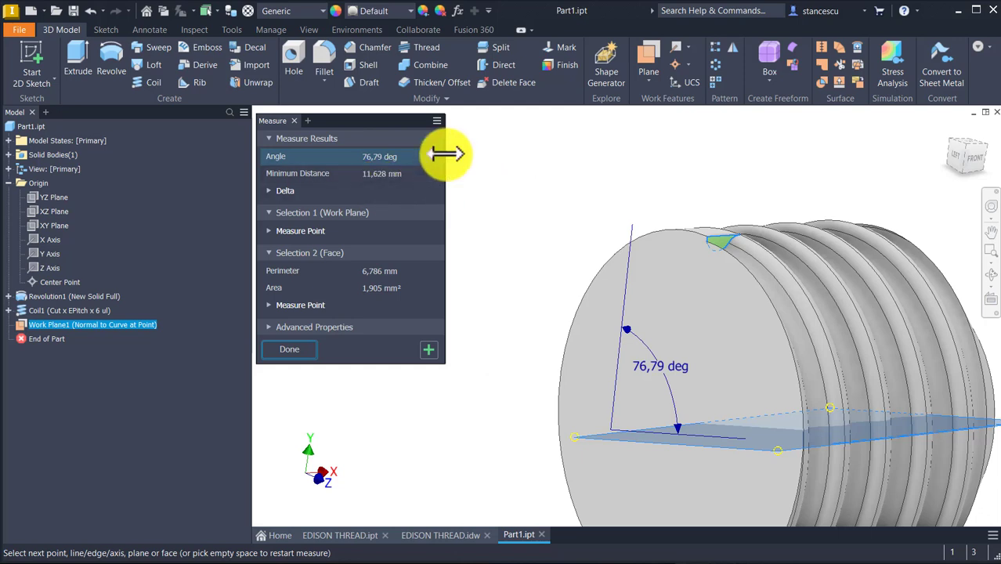
right_click(384, 156)
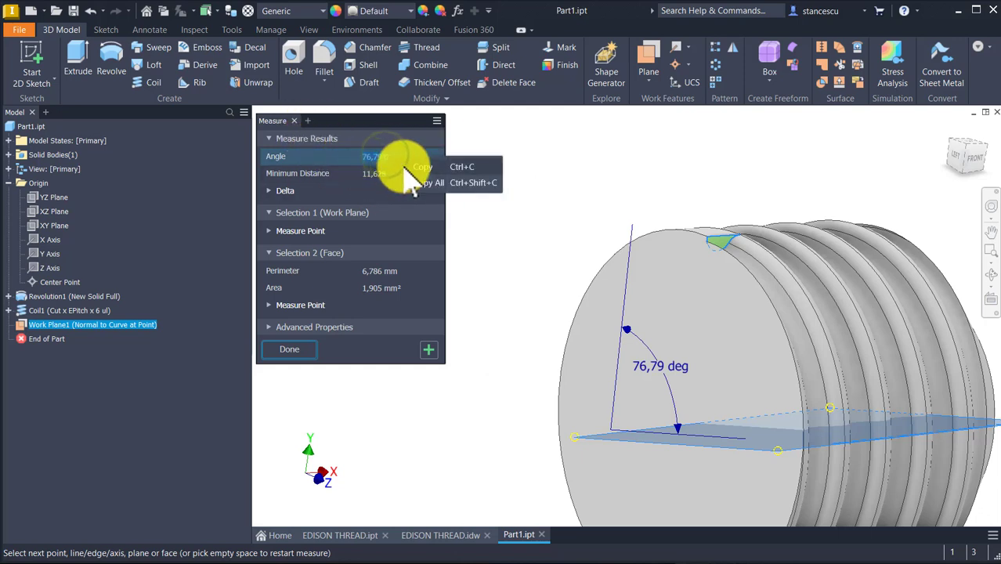
left_click(418, 169)
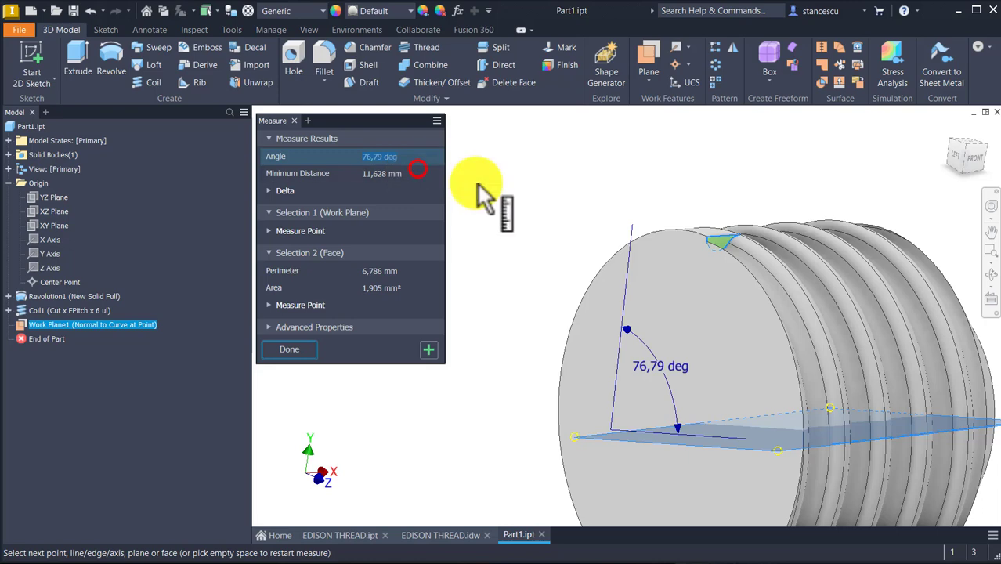
left_click(300, 350)
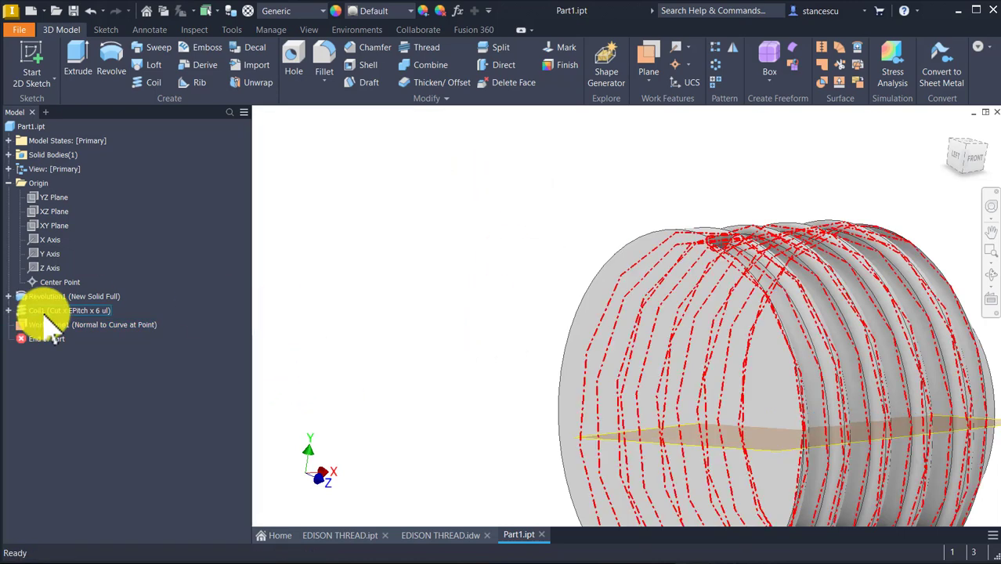
Delete the work plane that is normal to the helical thread edge
left_click(90, 324)
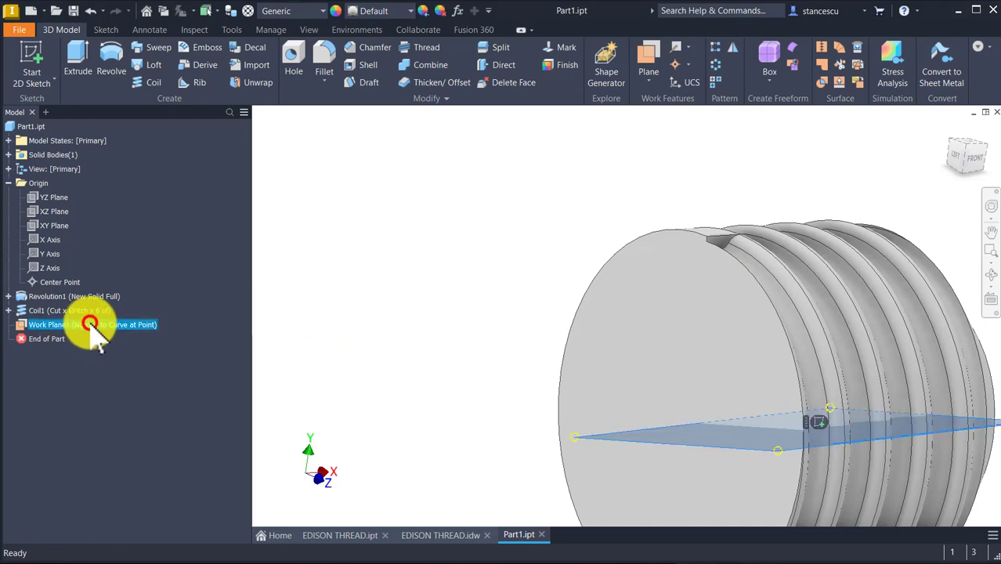
right_click(91, 327)
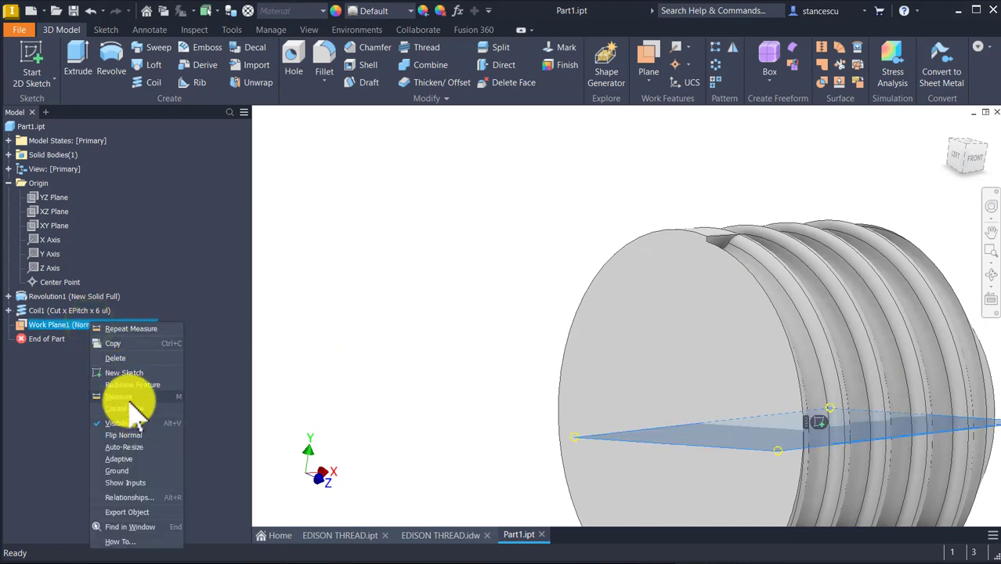
left_click(120, 358)
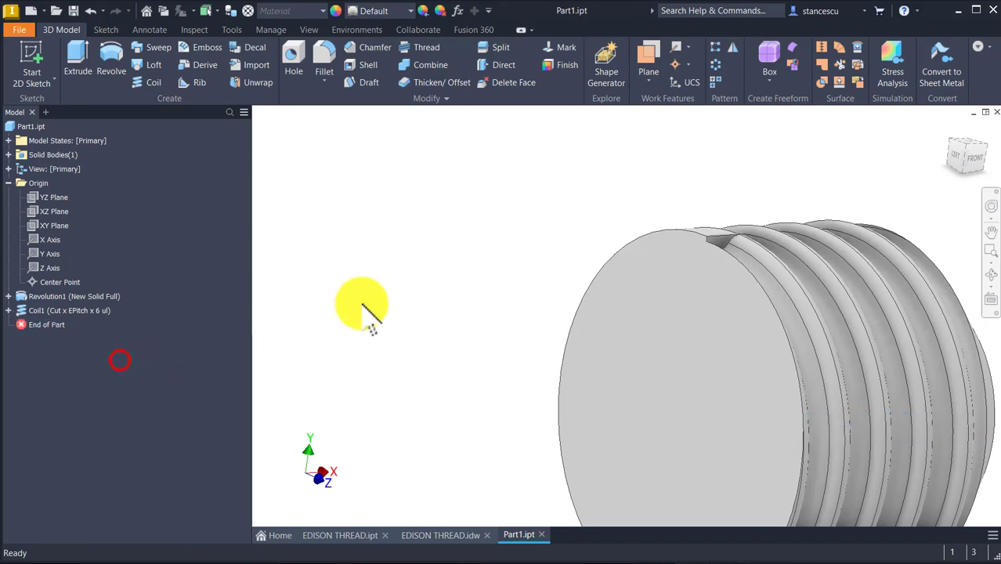
Edit the coil cut and set its revolutions to 6 - 76,79/360, using the copied angle
key("F6")
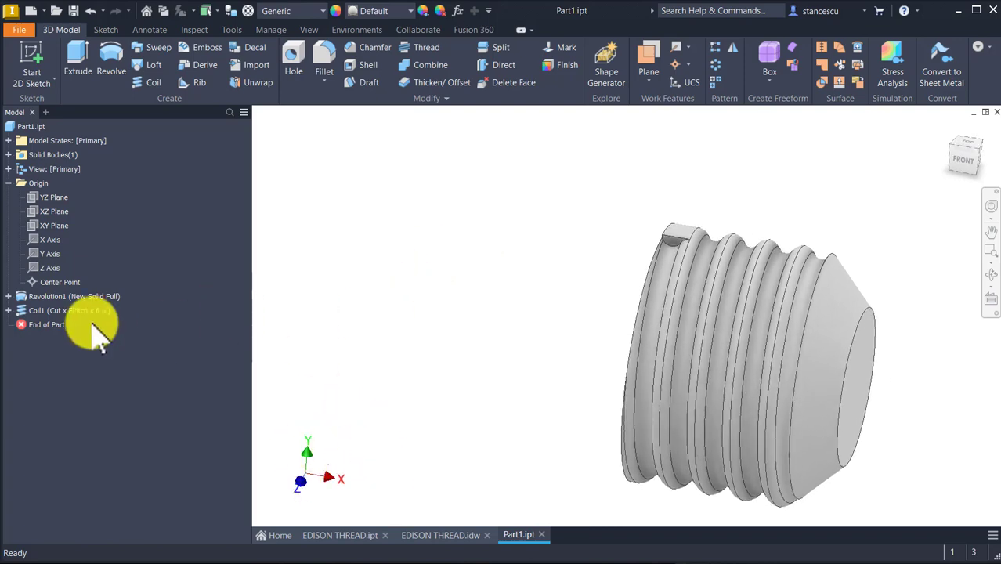
double_click(49, 311)
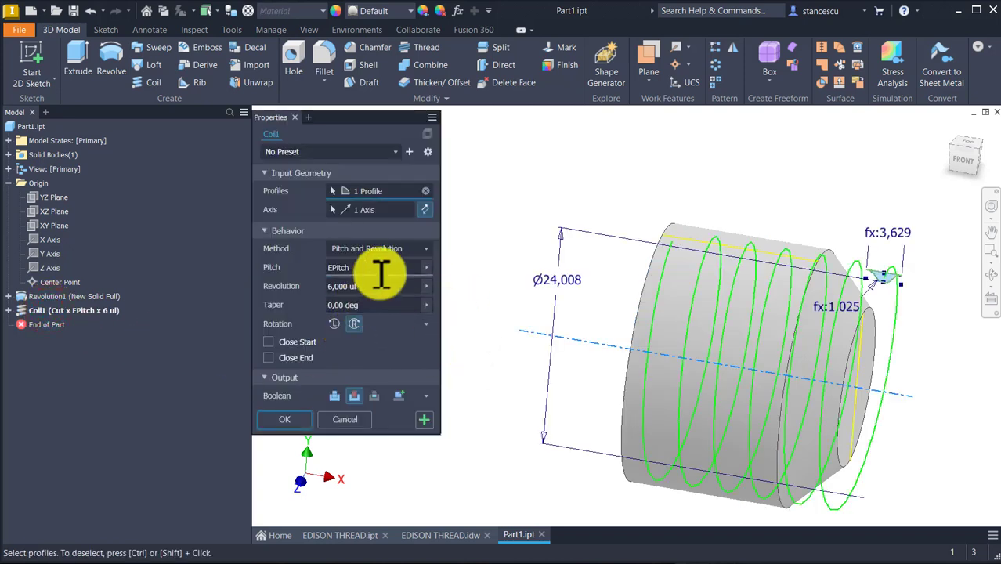
left_click(382, 287)
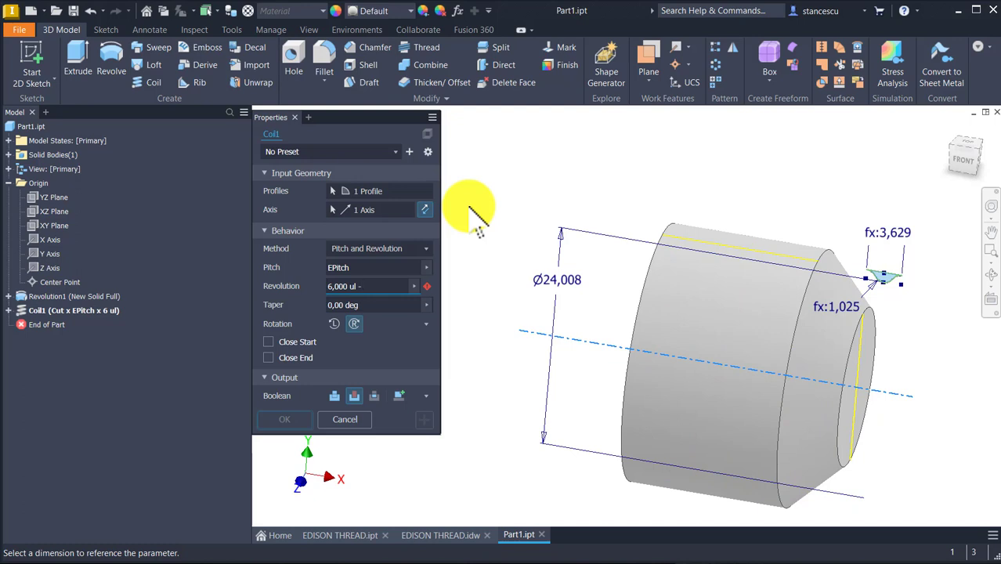
type("-")
key("ctrl+v")
key("BackSpace")
key("BackSpace")
key("BackSpace")
type("/36")
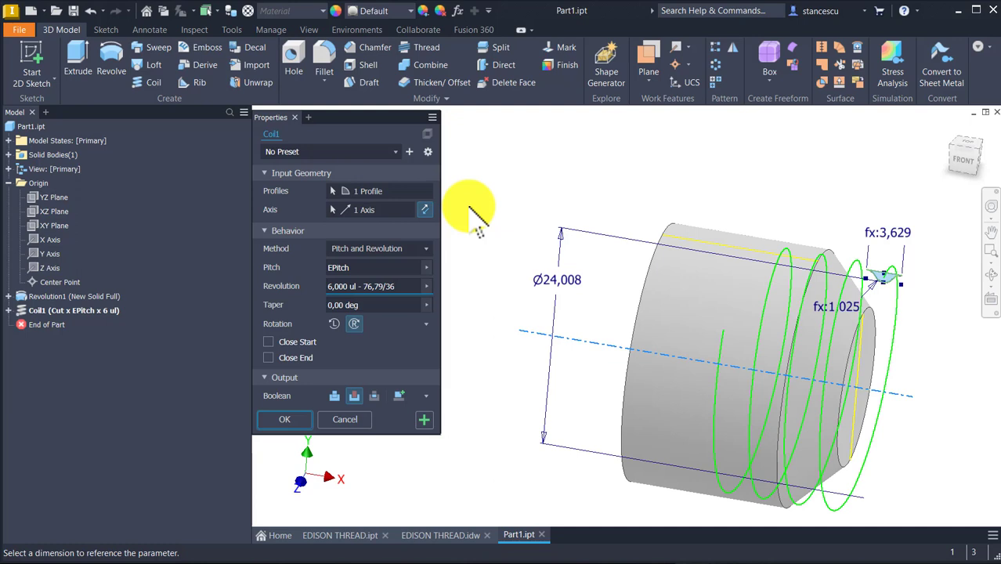
type("0")
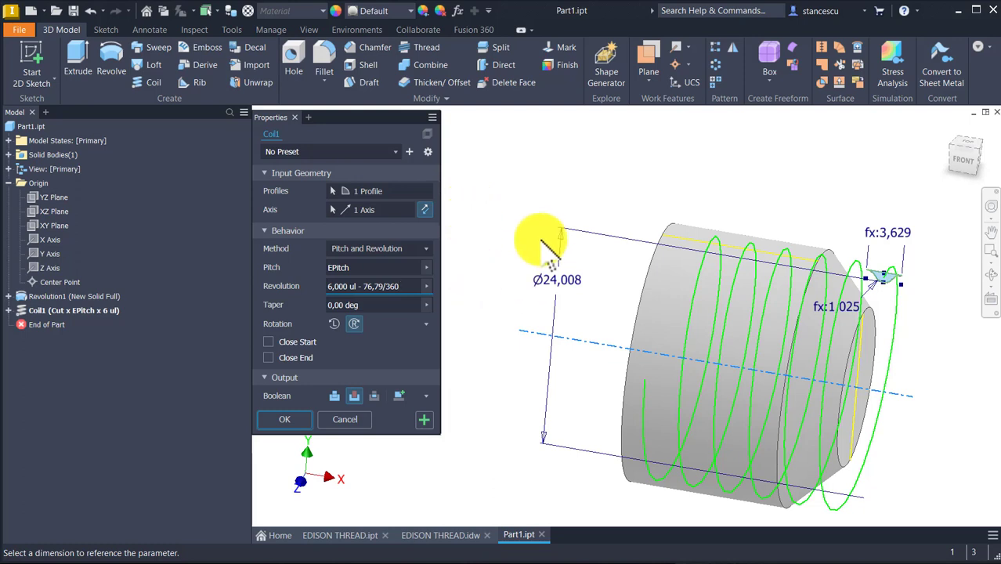
left_click(292, 419)
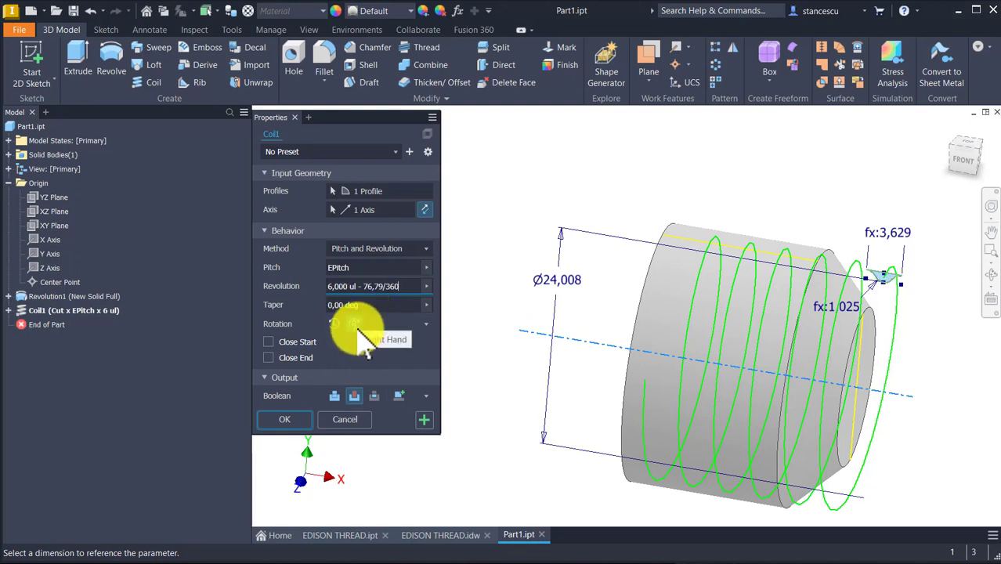
left_click(885, 270)
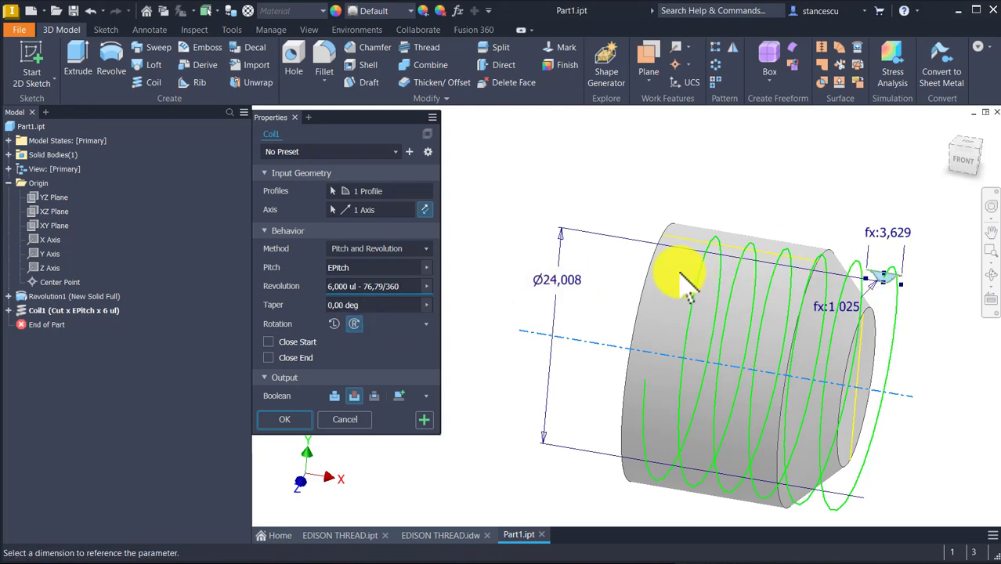
left_click(283, 419)
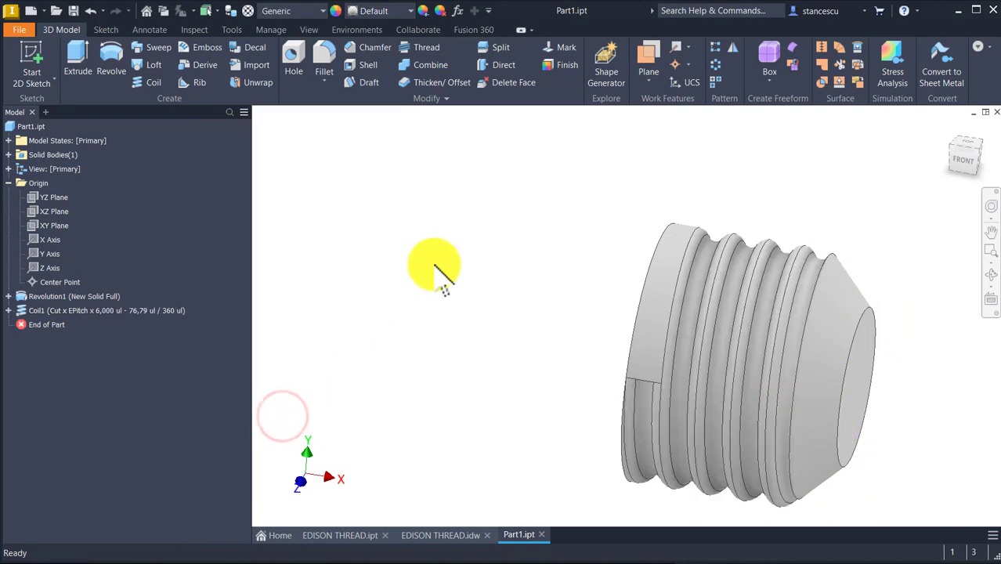
Inspect the shortened thread groove's end face and the rest of the body from several angles
scroll(608, 398, "up", 8)
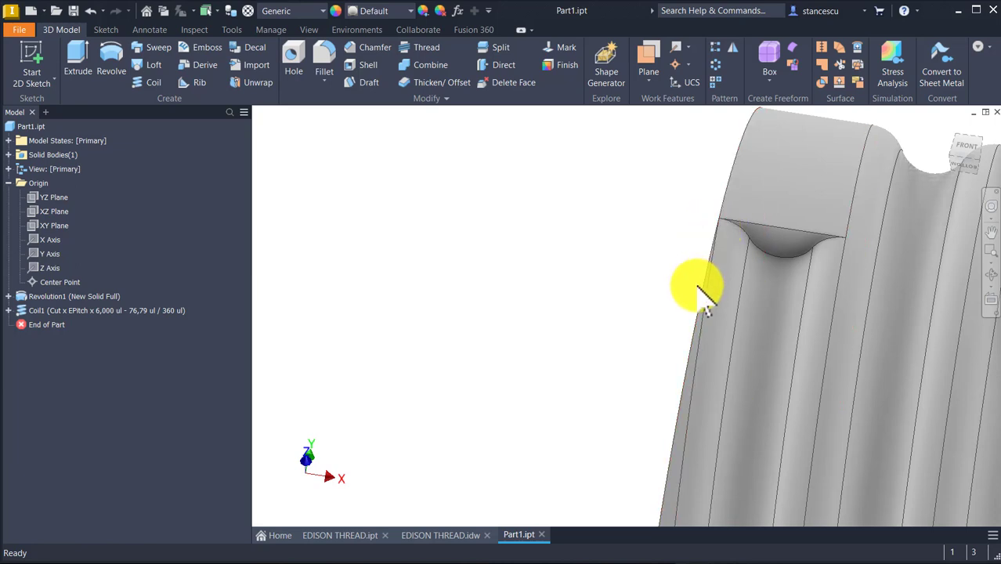
scroll(709, 325, "down", 10)
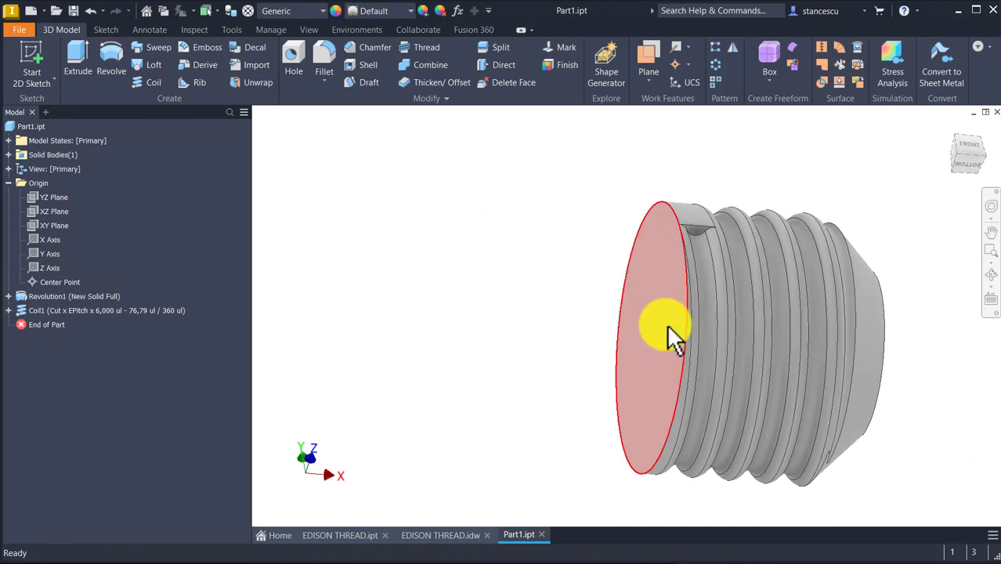
middle_click_drag(668, 328, 833, 365, "shift")
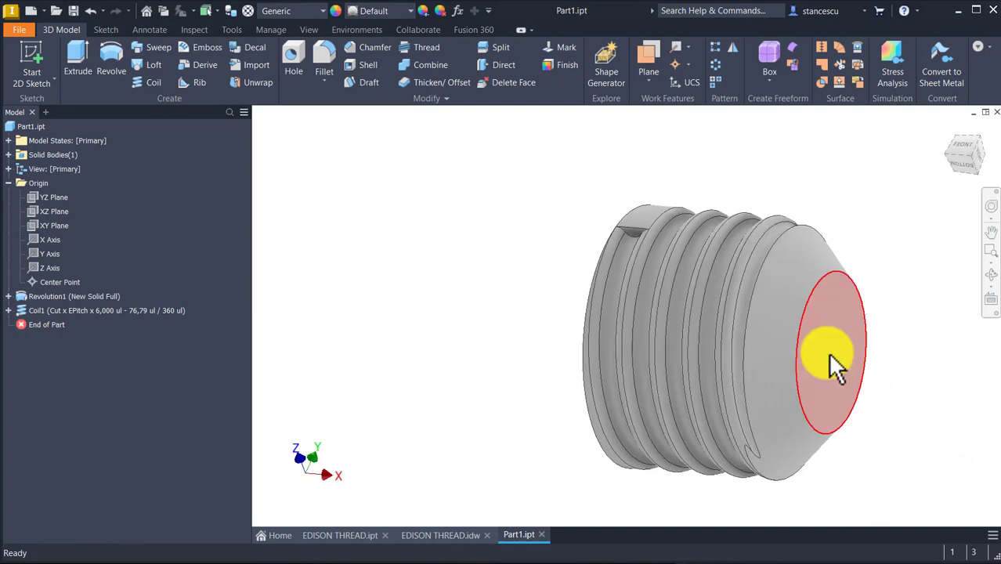
key("F6")
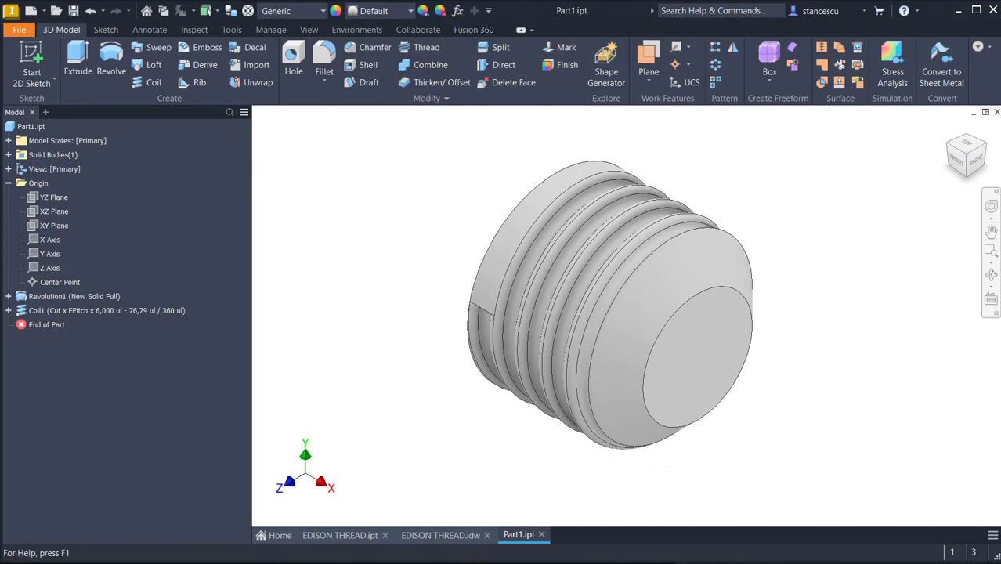
left_click(412, 182)
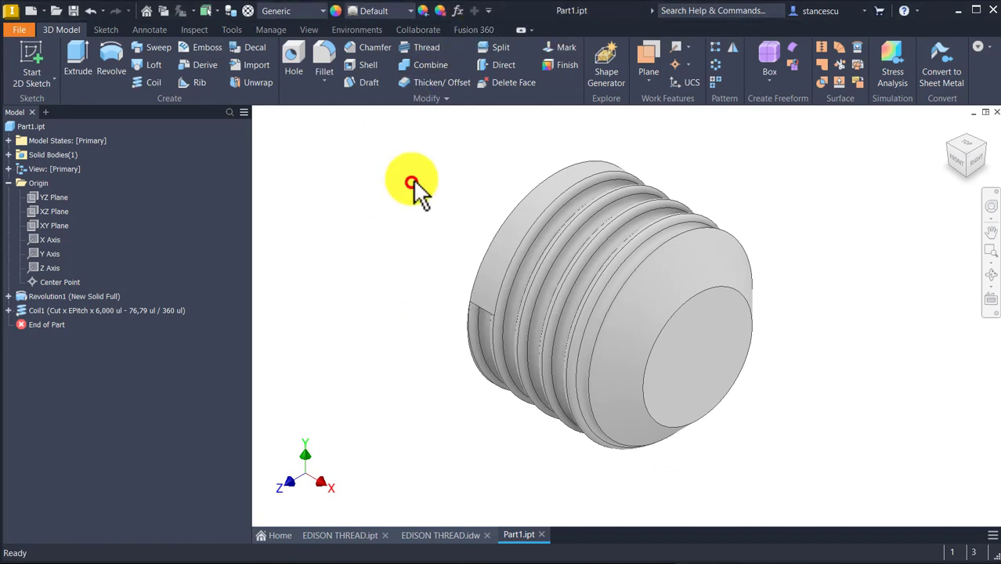
In the EDISON THREAD.idw drawing, examine section line D-D, the thread run-out arc in section E-E, and the thread profile in detail C
left_click(453, 537)
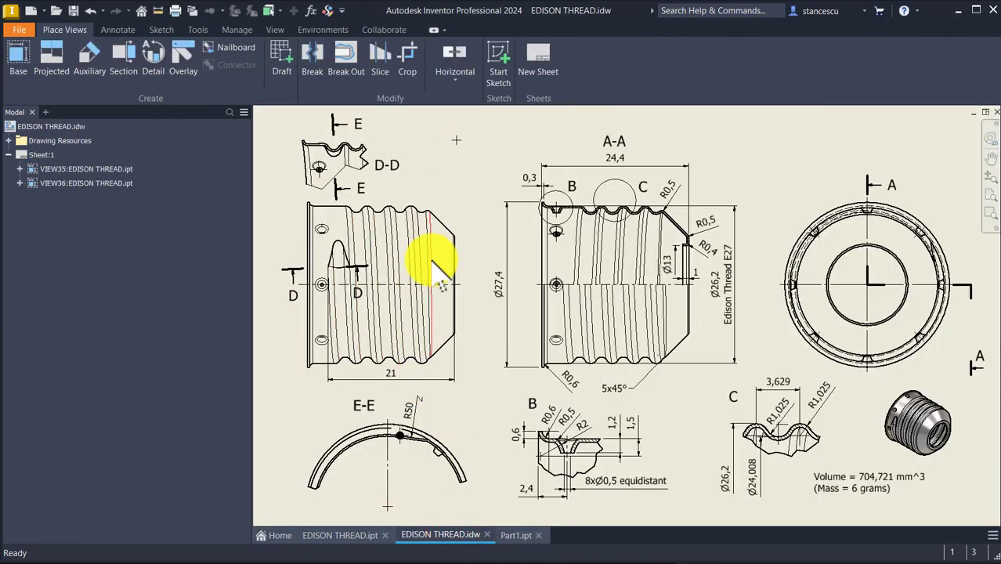
left_click_drag(299, 274, 286, 303)
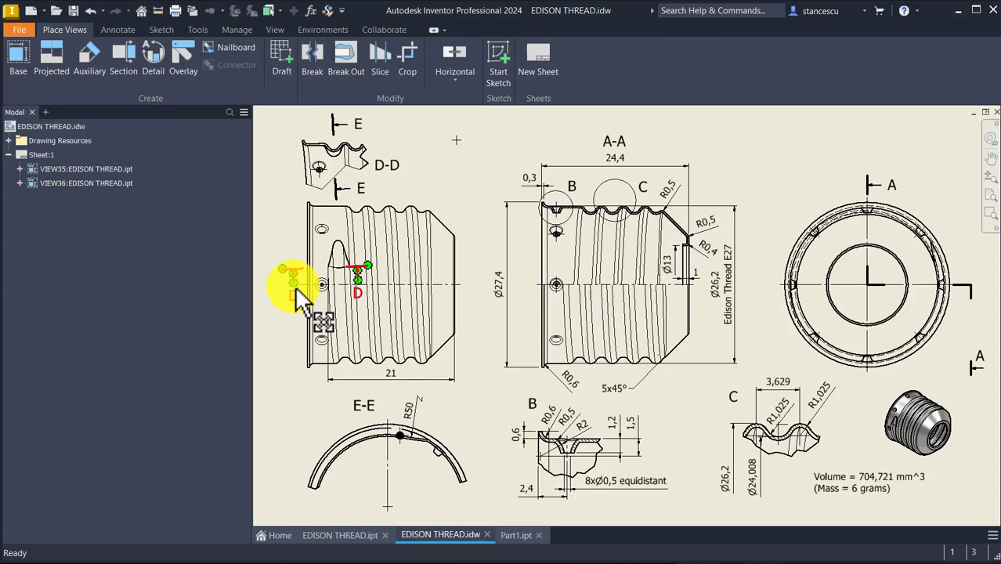
left_click_drag(299, 300, 300, 285)
left_click_drag(367, 155, 384, 166)
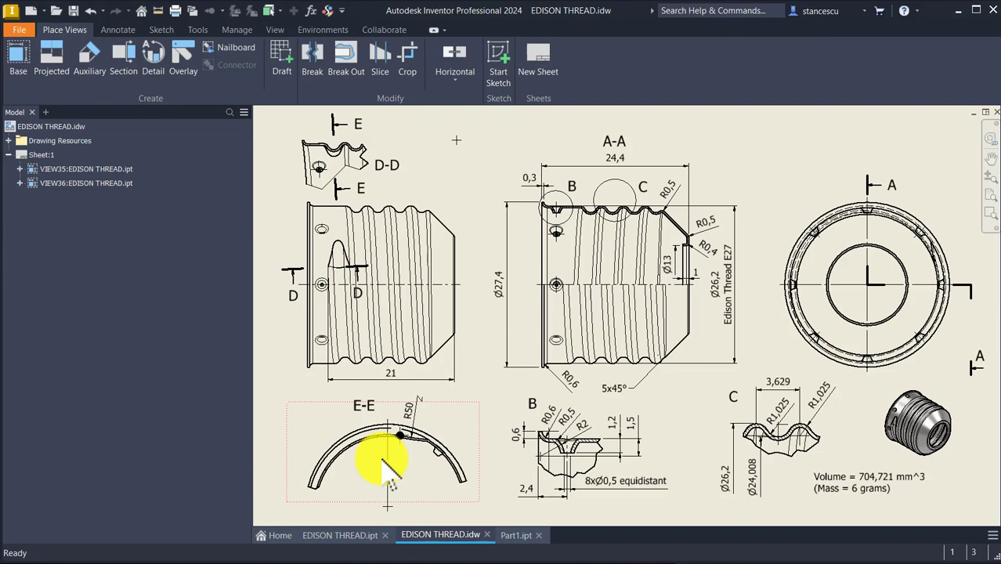
scroll(389, 468, "up", 5)
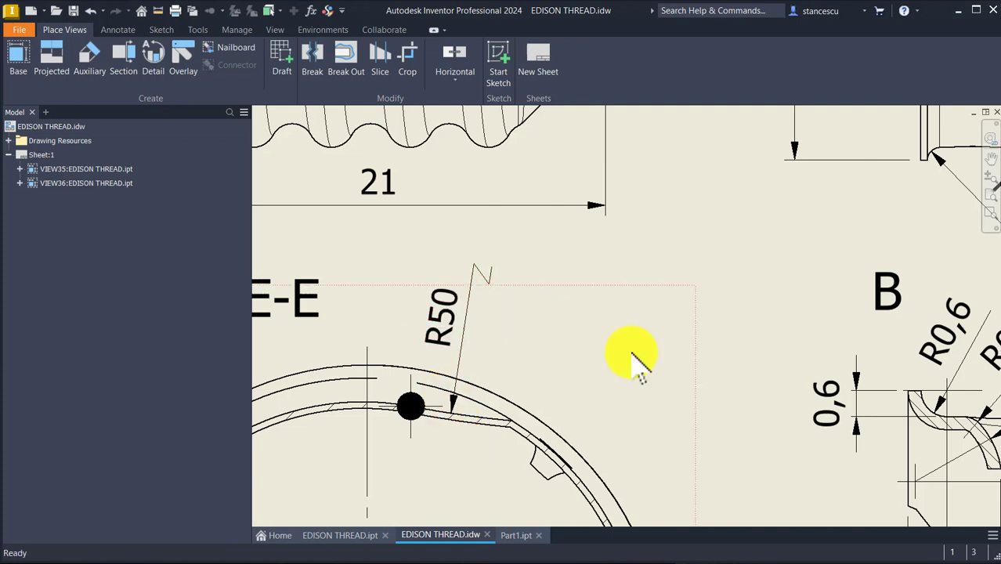
scroll(627, 349, "down", 3)
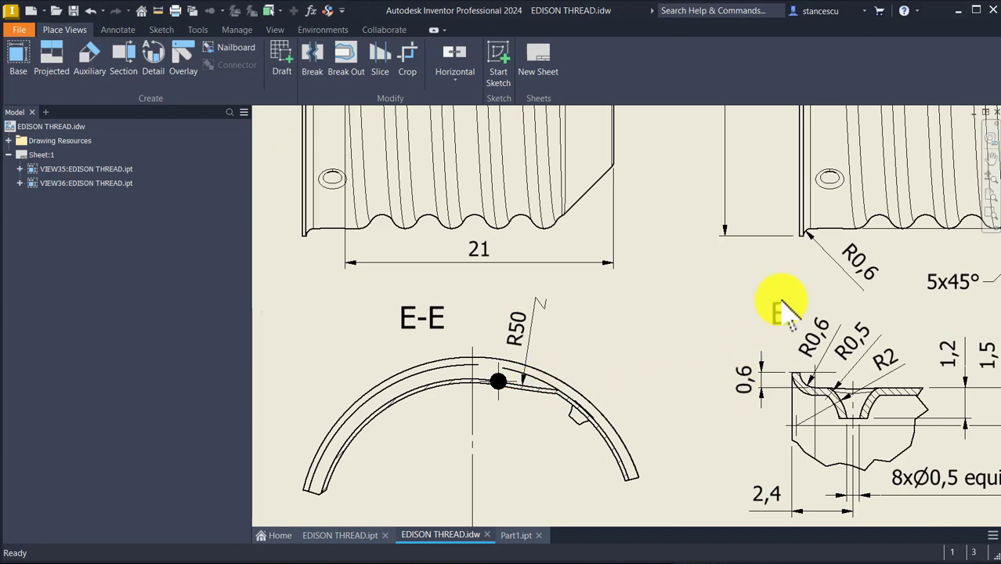
middle_click_drag(771, 302, 424, 318)
middle_click_drag(845, 340, 598, 339)
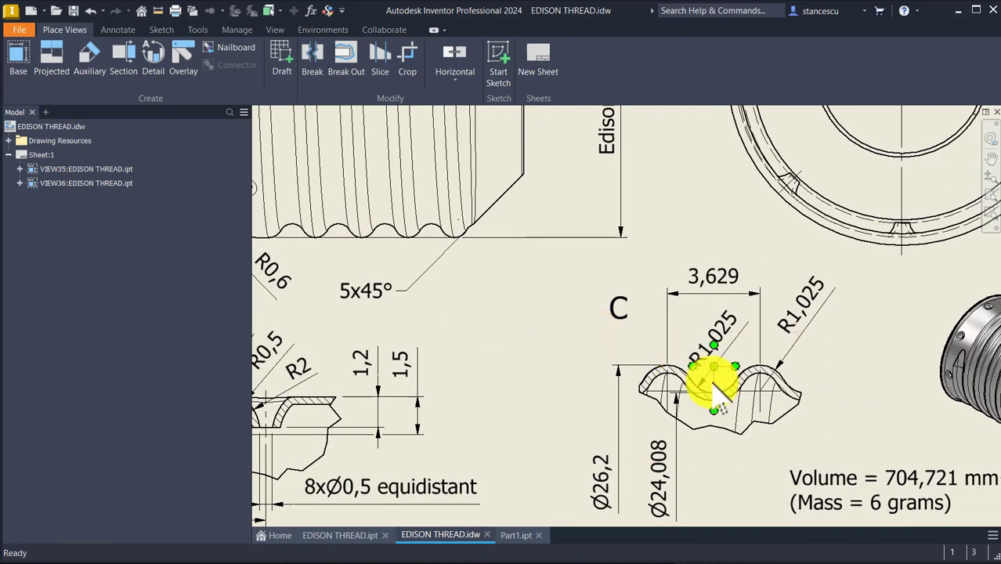
scroll(712, 385, "up", 3)
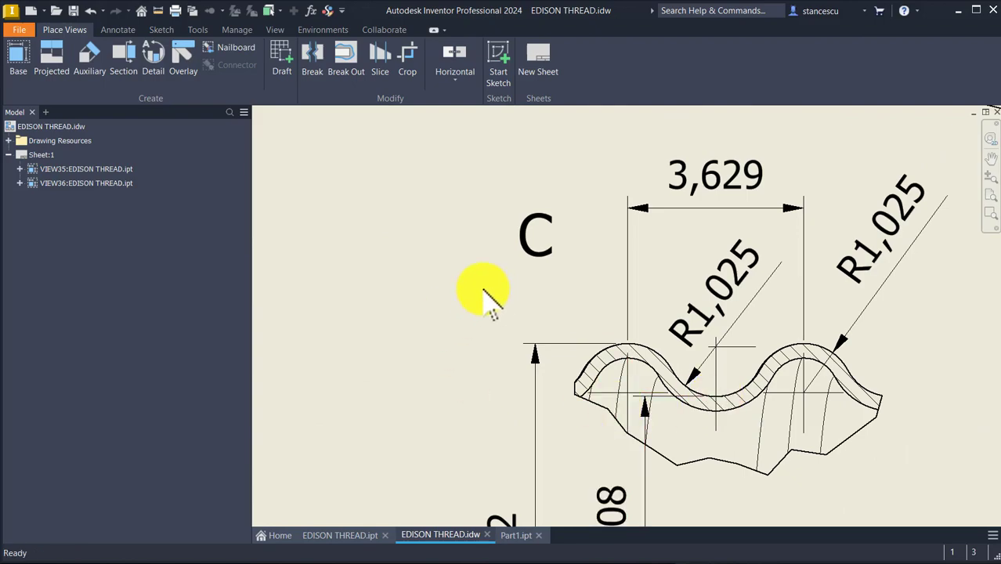
key("Home")
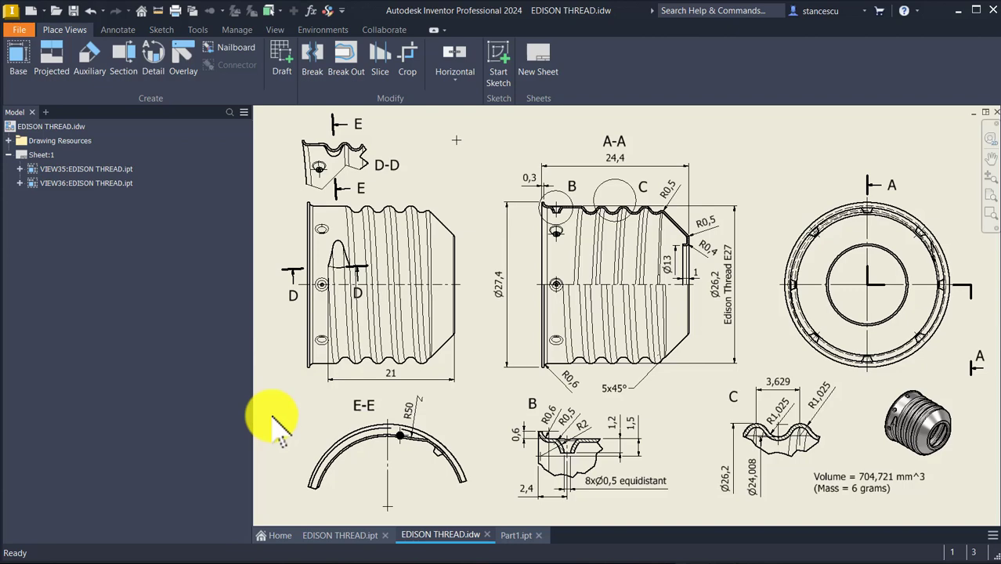
Examine the R50 run-out arc at close range in section E-E of the drawing
scroll(436, 402, "down", 6)
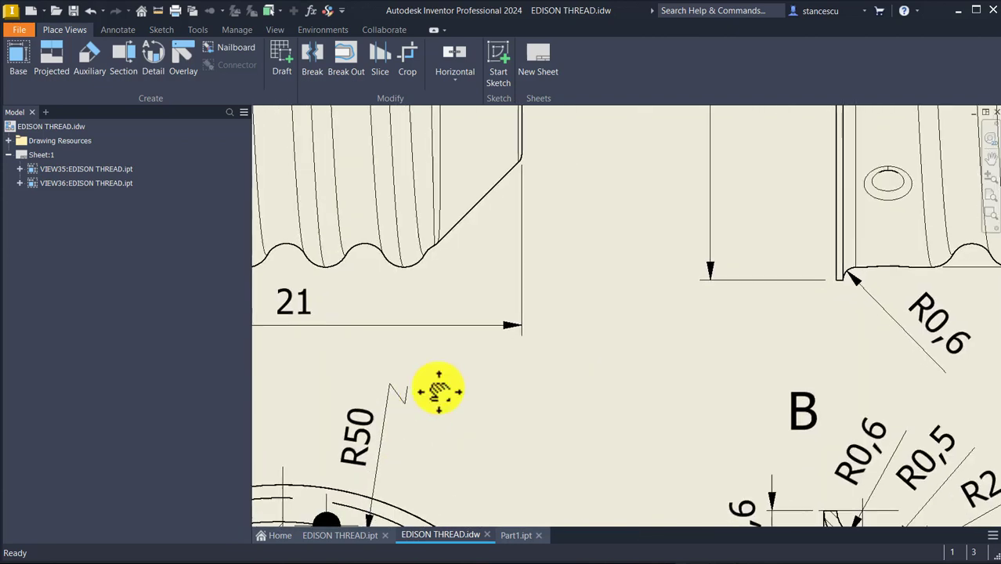
middle_click_drag(438, 390, 653, 207)
scroll(603, 297, "down", 2)
left_click(501, 350)
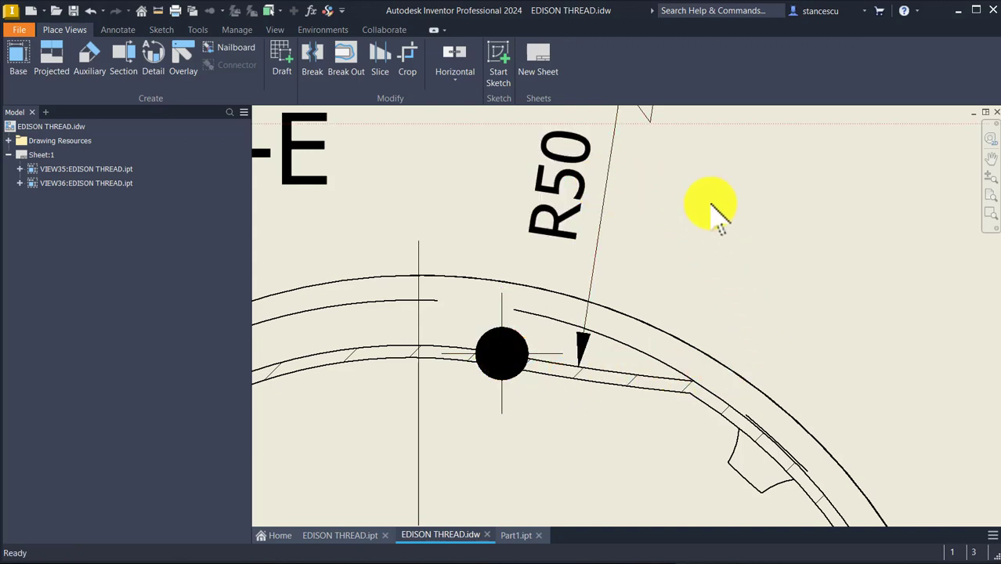
key("Home")
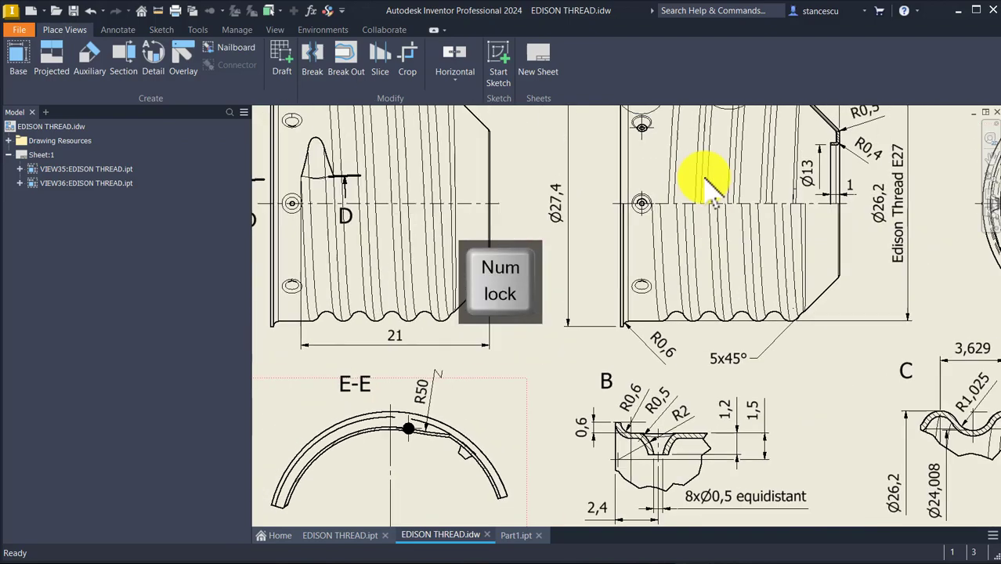
Switch to Part1.ipt and create a work plane normal to the helical thread edge at its endpoint on the groove's end
left_click(513, 535)
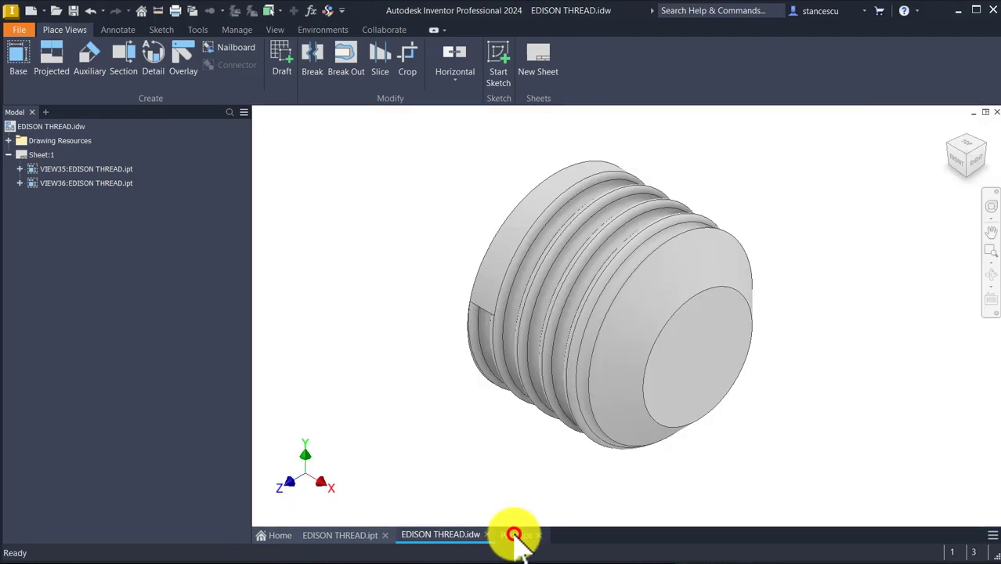
left_click(397, 200)
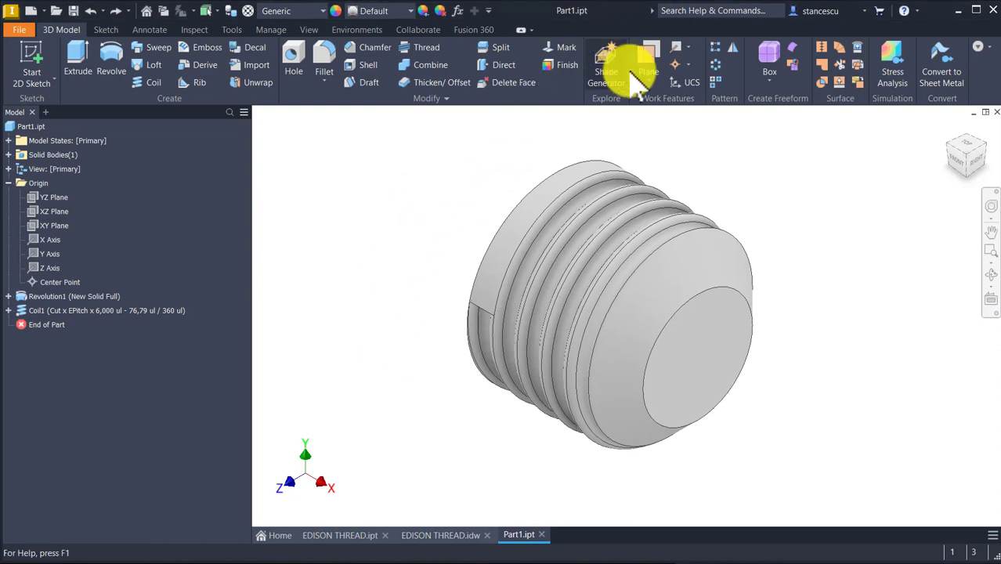
left_click(645, 59)
scroll(464, 396, "up", 5)
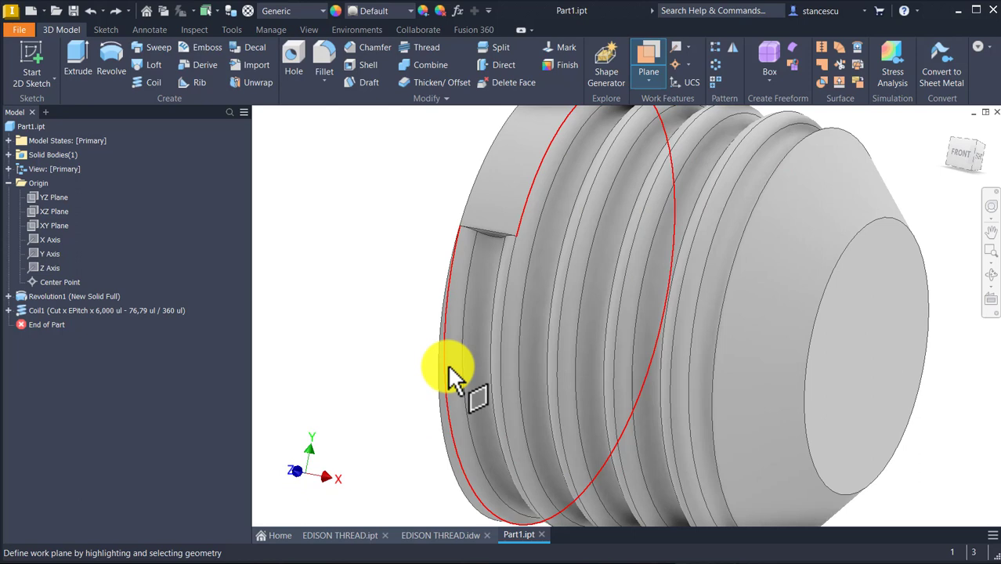
left_click(446, 369)
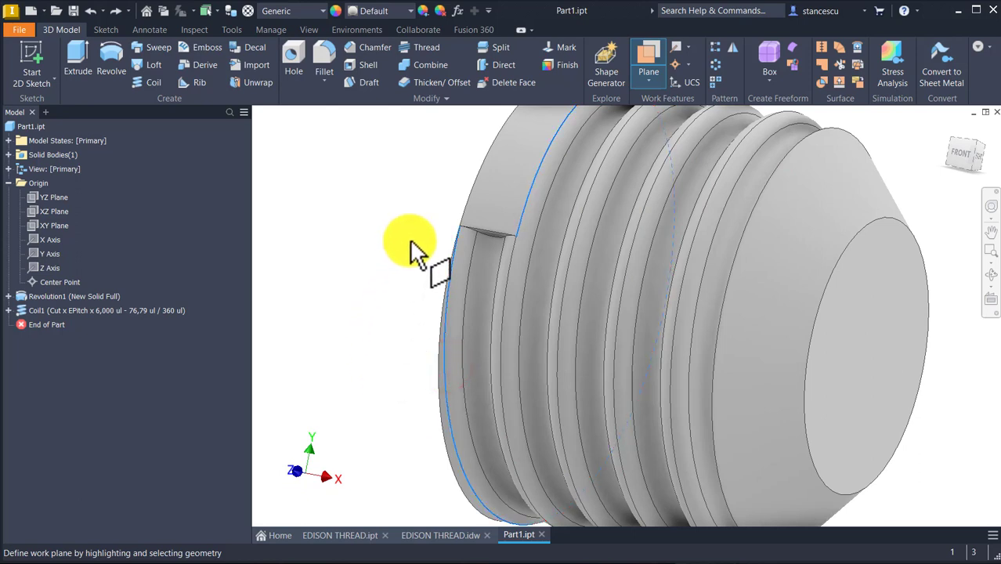
left_click(462, 232)
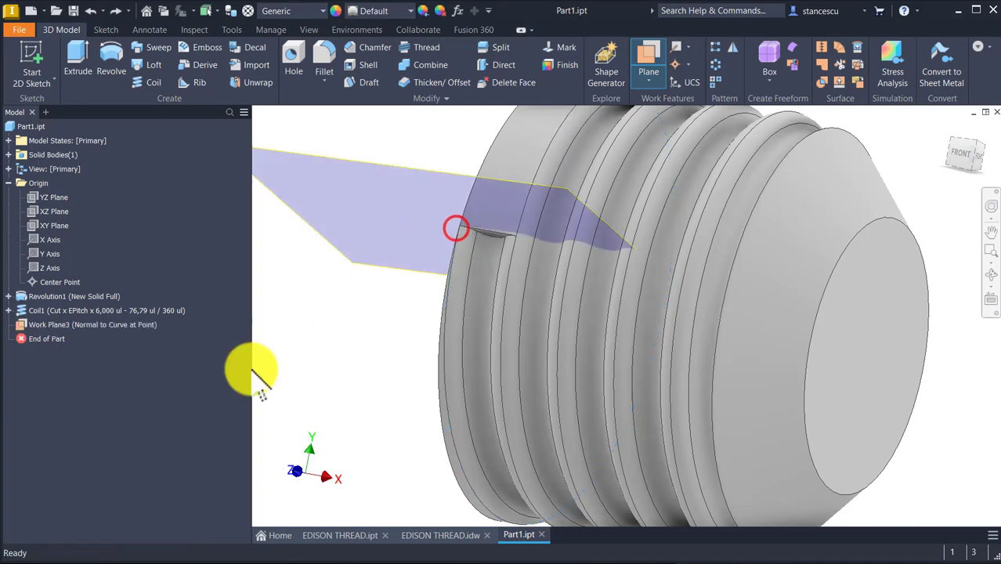
Inspect at close range how the groove's flat end face lies relative to the new work plane
scroll(266, 368, "up", 6)
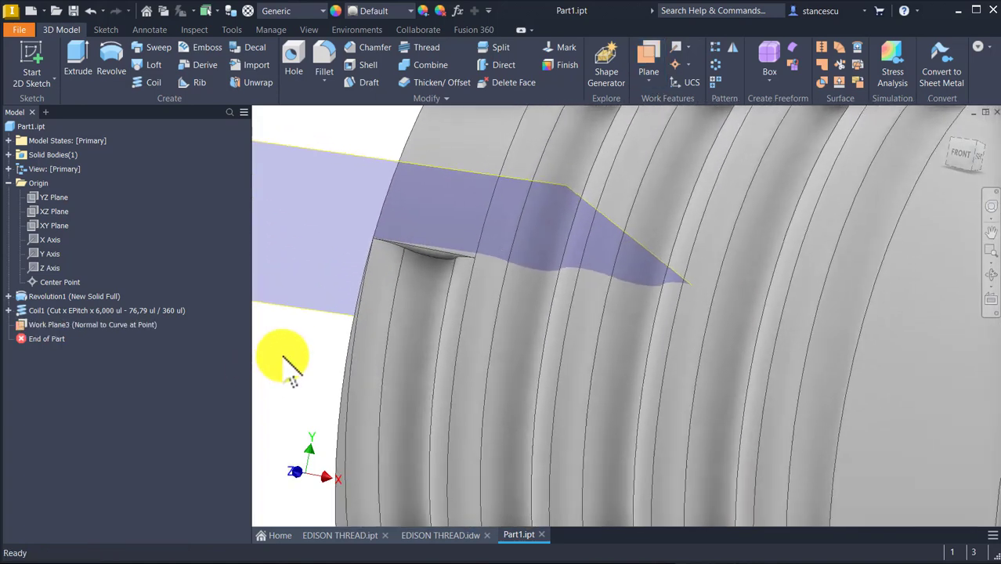
scroll(509, 317, "down", 2)
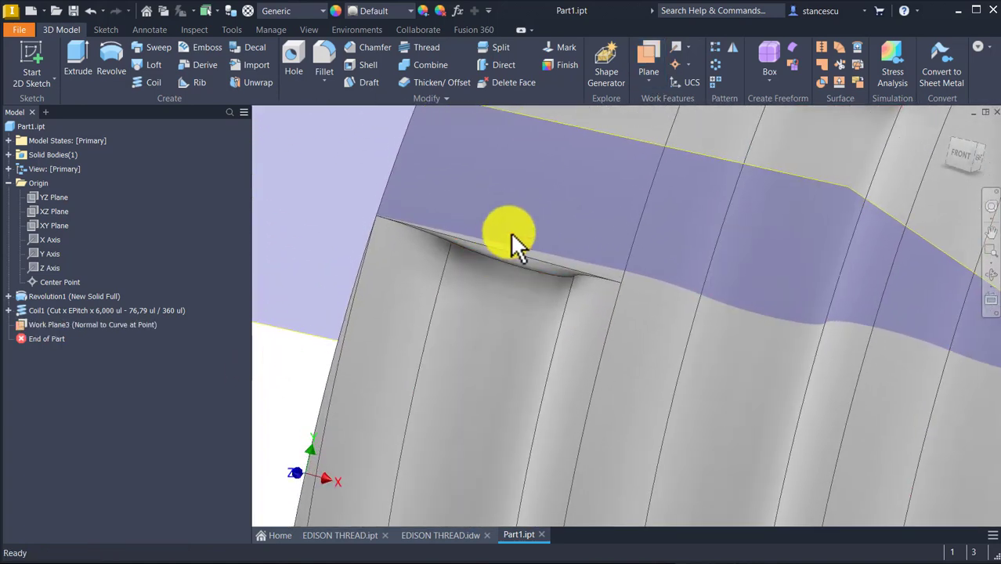
scroll(541, 204, "up", 2)
scroll(537, 235, "down", 2)
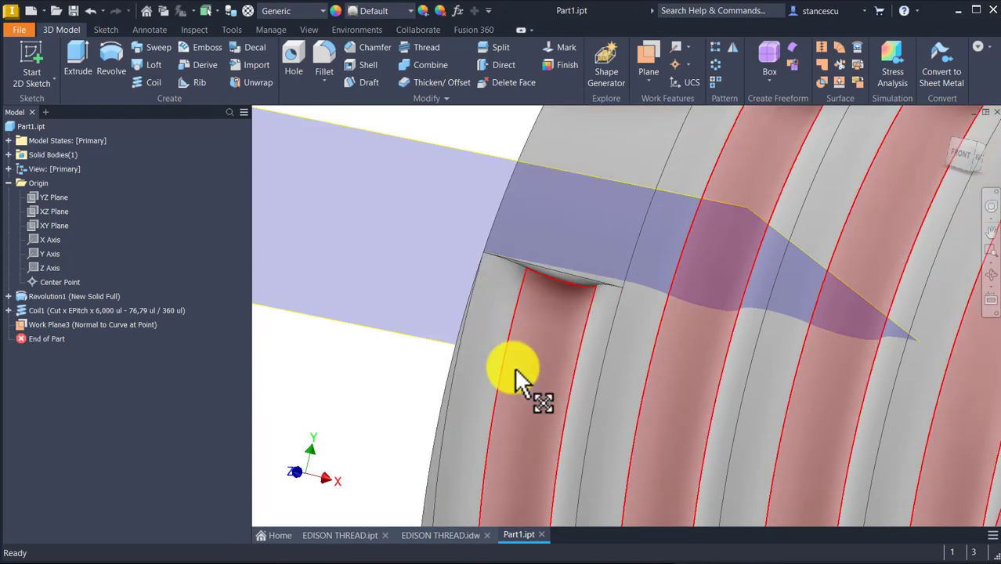
scroll(553, 329, "down", 1)
middle_click_drag(552, 327, 577, 223, "shift")
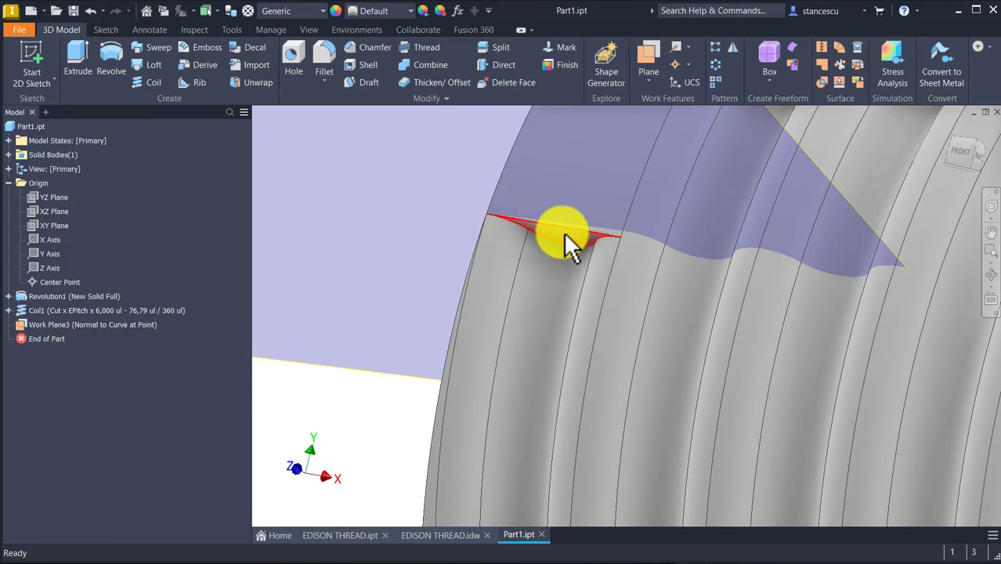
mouse_move(565, 233)
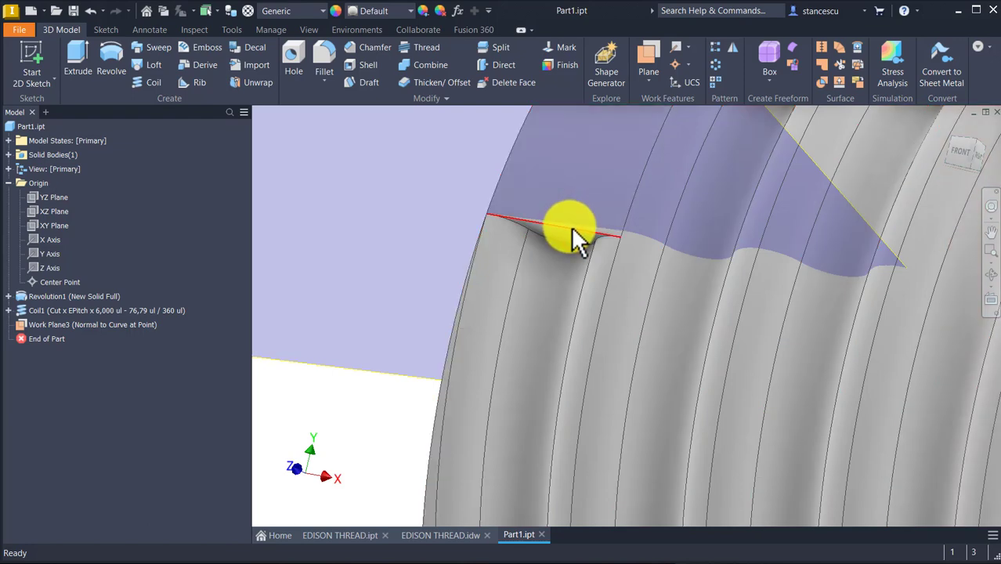
scroll(578, 263, "up", 3)
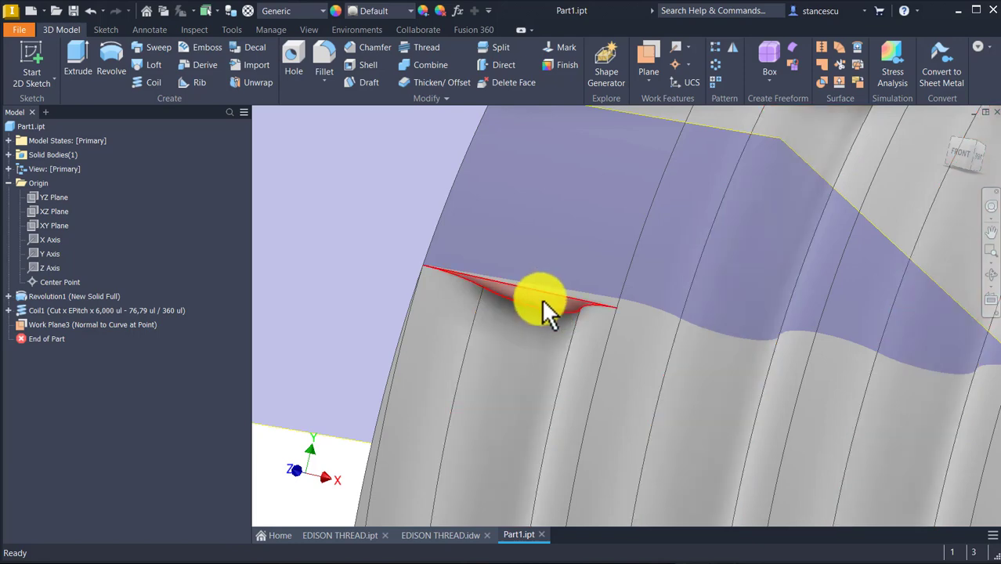
Create a sketch on the groove's end face containing the face's projected outline, check it with sliced graphics, and finish it
left_click(542, 298)
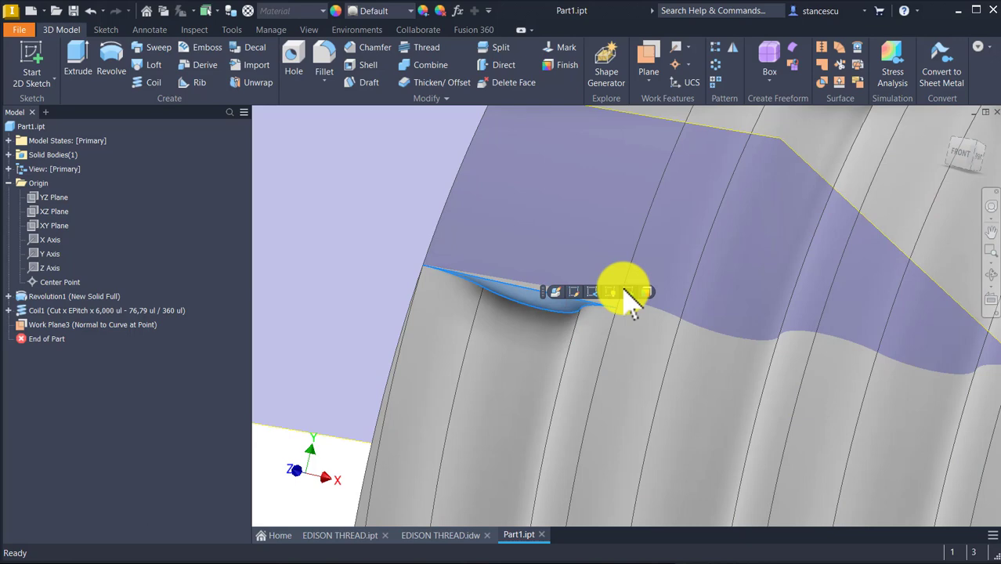
left_click(626, 292)
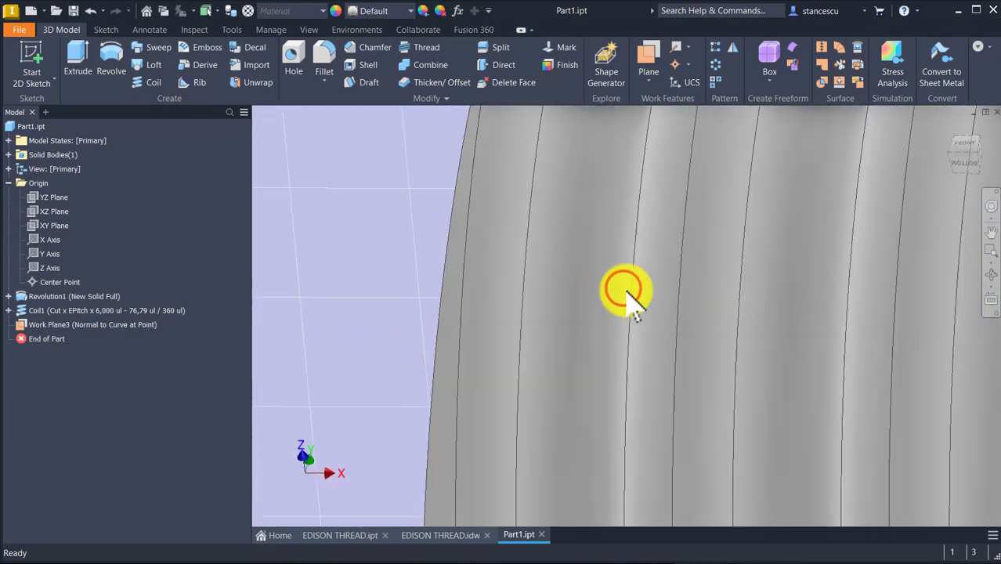
key("Num_Lock")
scroll(631, 298, "up", 5)
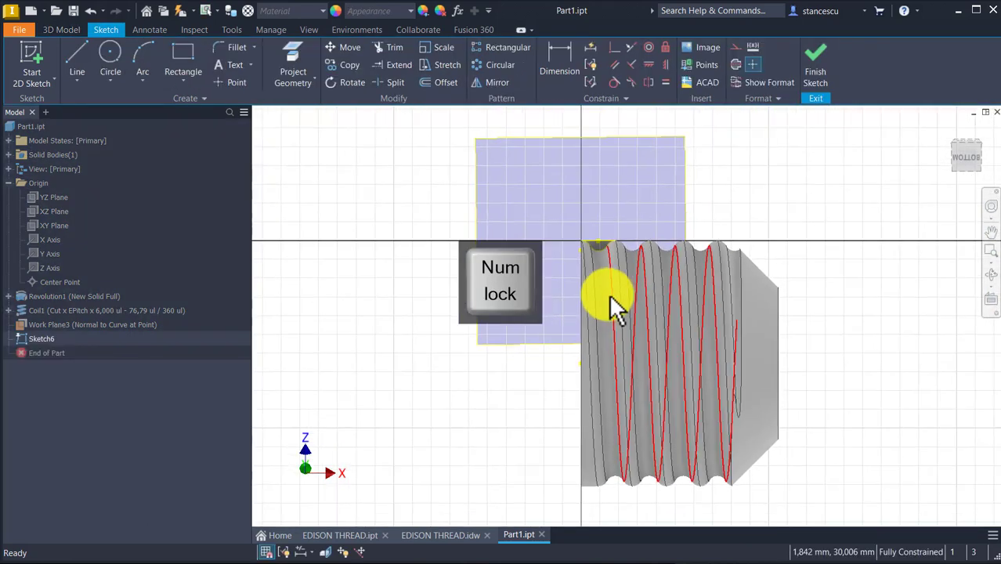
scroll(609, 291, "down", 2)
scroll(599, 274, "down", 2)
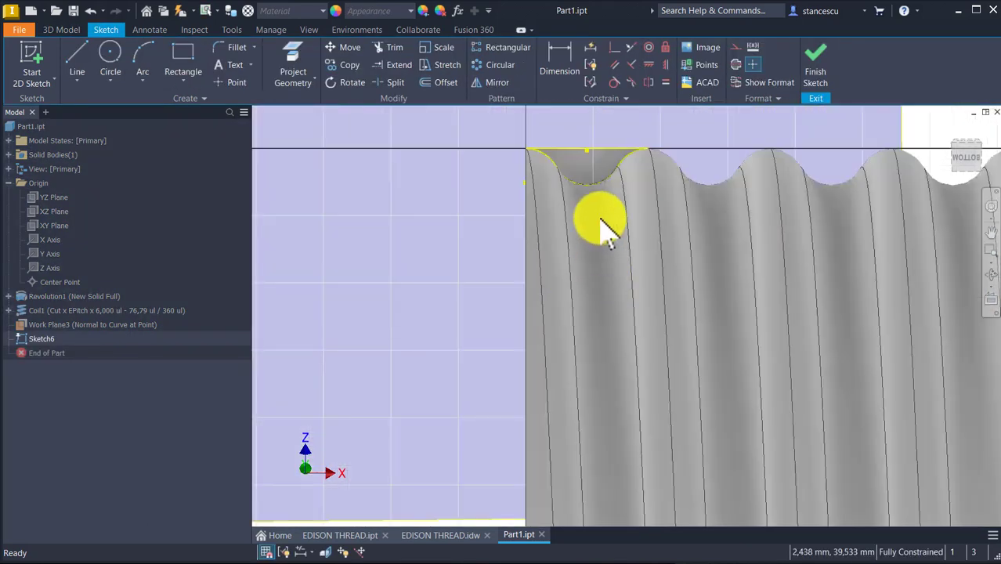
middle_click_drag(605, 229, 610, 422)
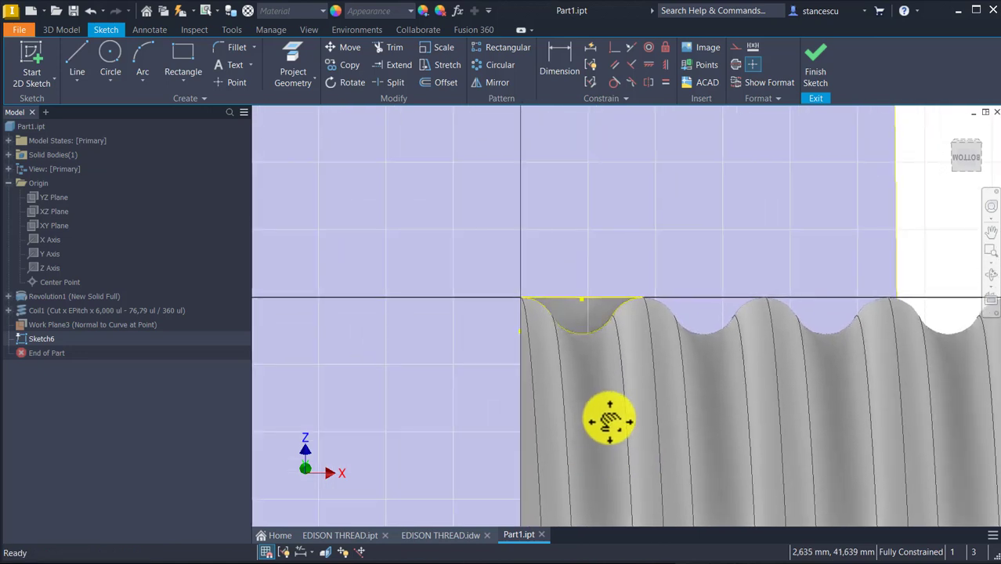
key("F7")
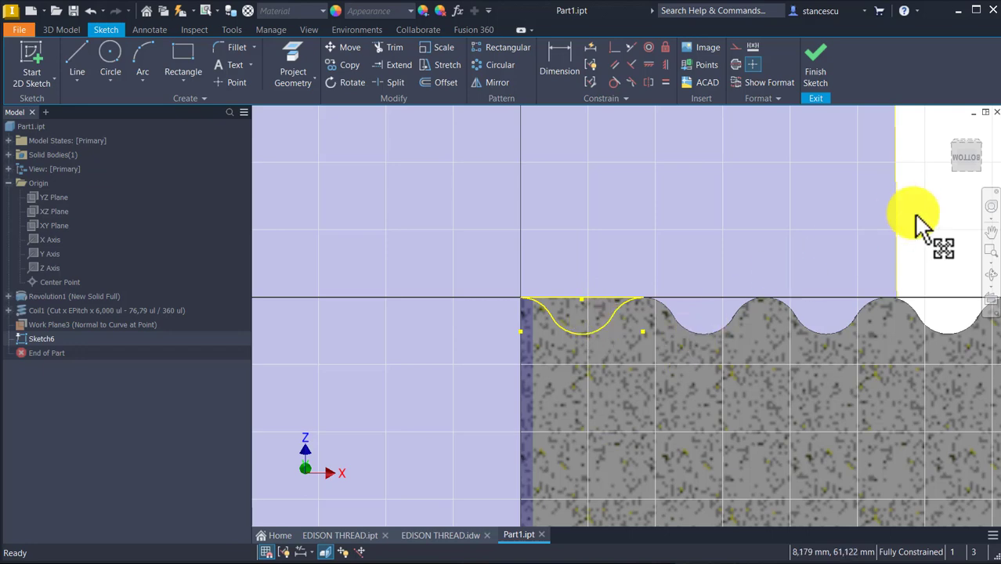
left_click(815, 70)
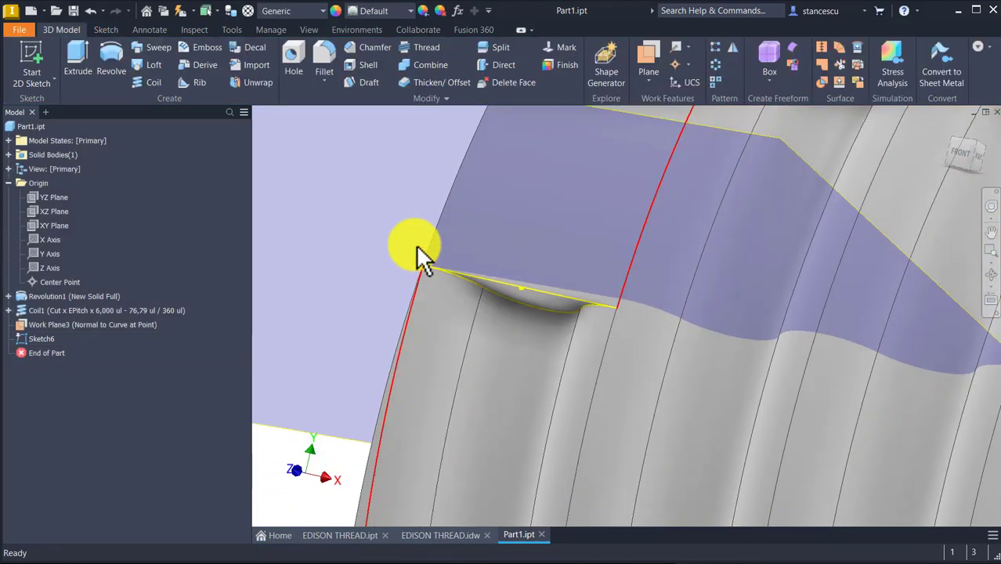
Extrude the end-face profile as a cut up to the normal work plane, and hide that plane
left_click(80, 53)
left_click(543, 300)
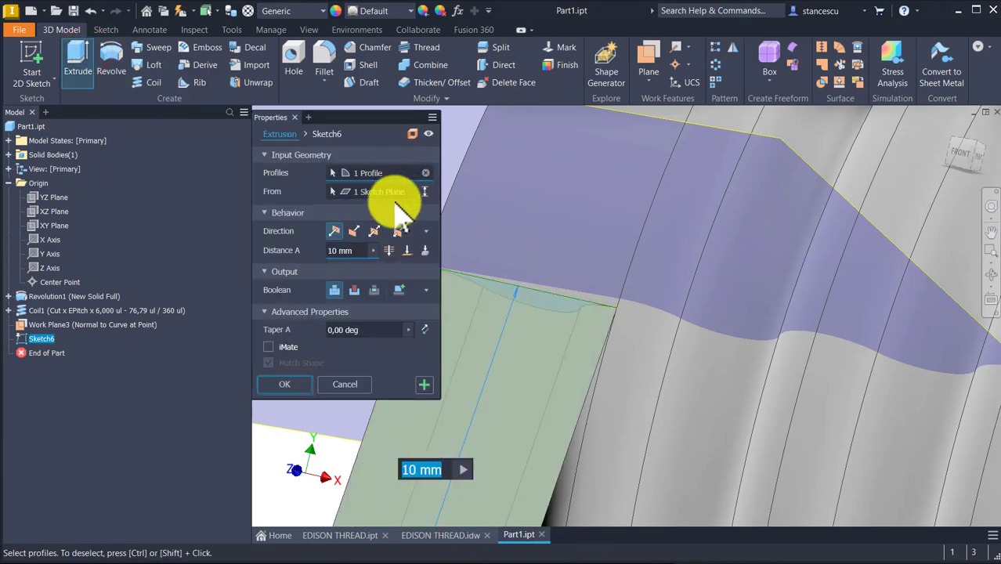
left_click(406, 250)
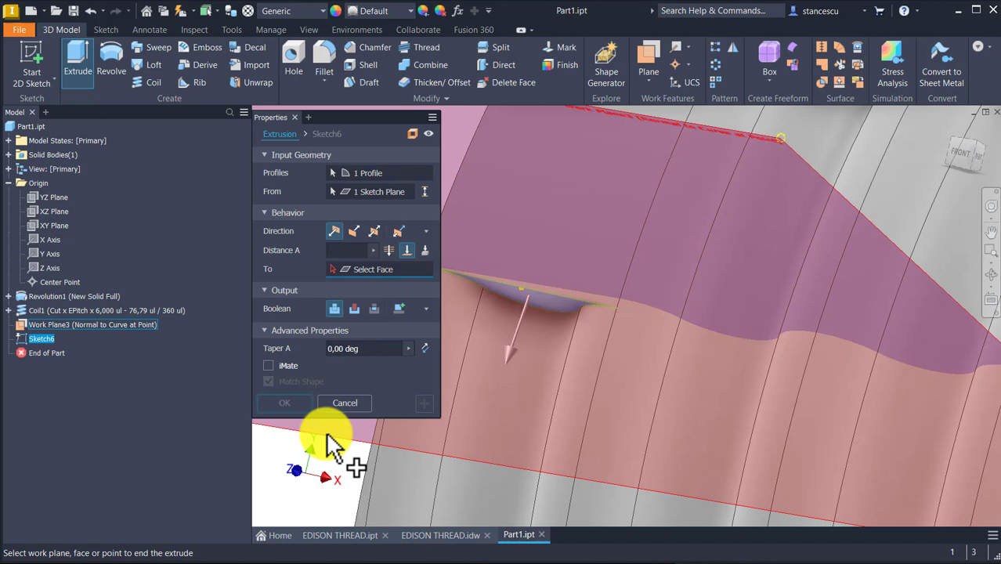
left_click(329, 431)
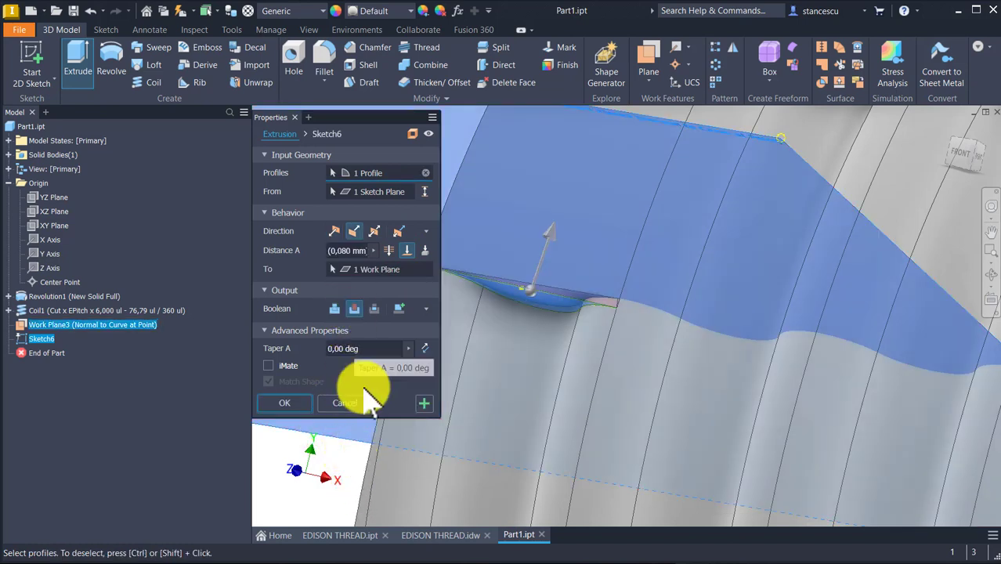
left_click(283, 411)
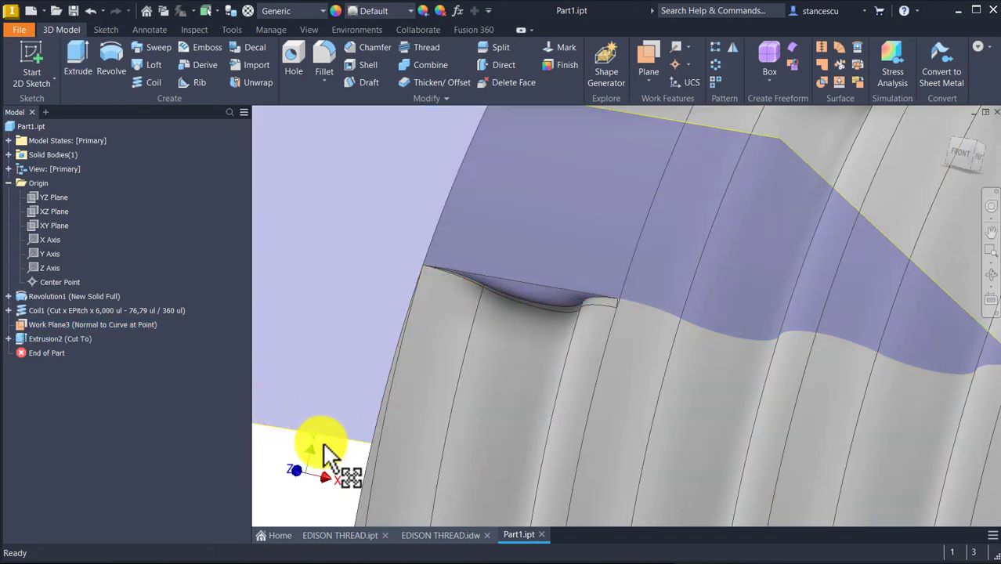
right_click(327, 453)
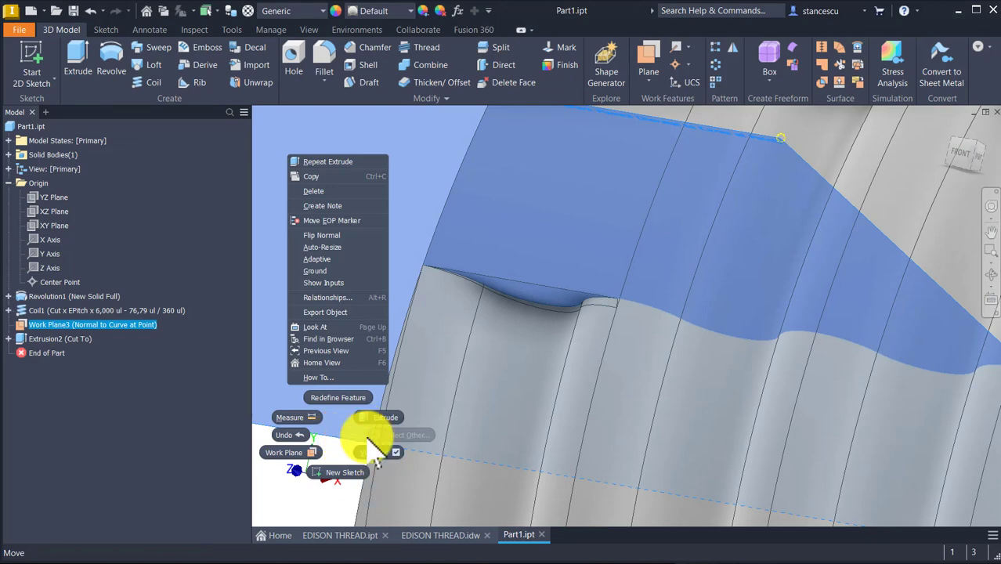
left_click(375, 453)
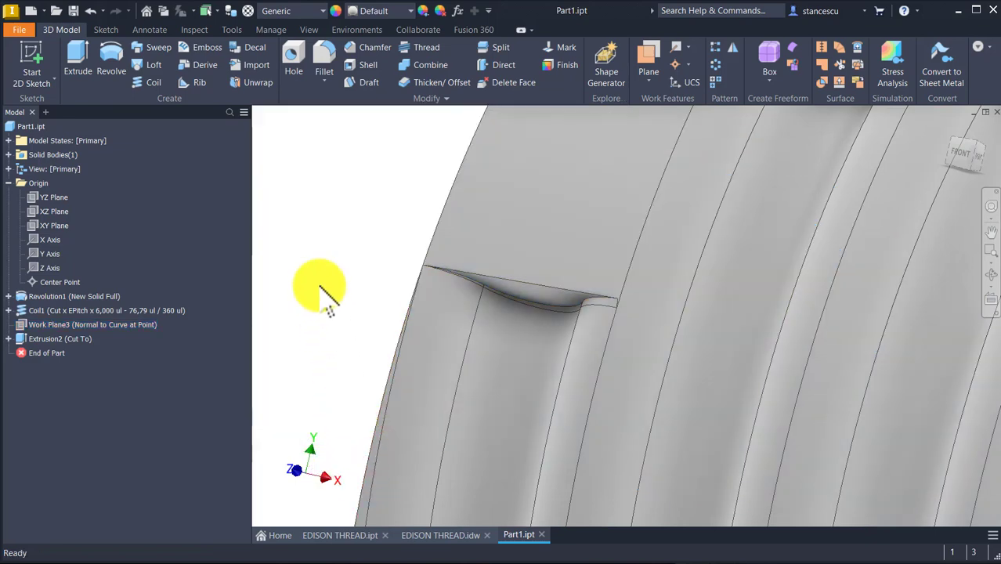
Inspect the recut groove end and the whole body from several angles, comparing the XY plane with the normal work plane
middle_click_drag(319, 287, 357, 287, "shift")
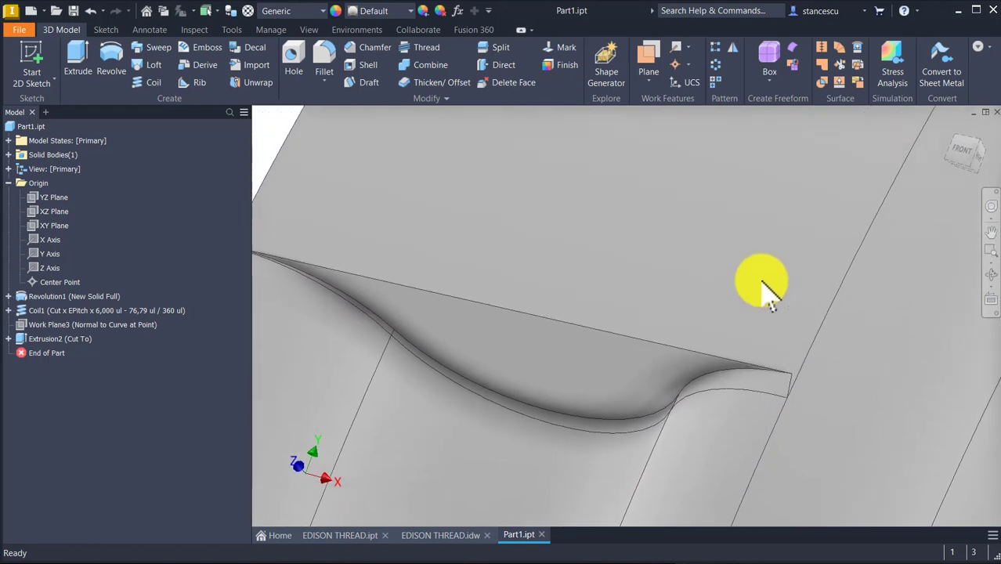
middle_click_drag(410, 369, 686, 208, "shift")
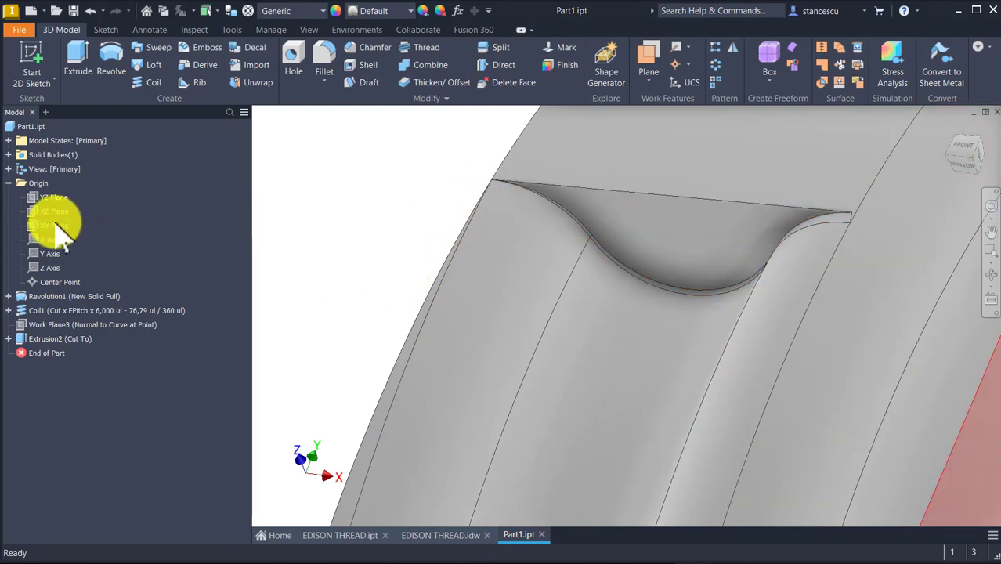
key("Page_Up")
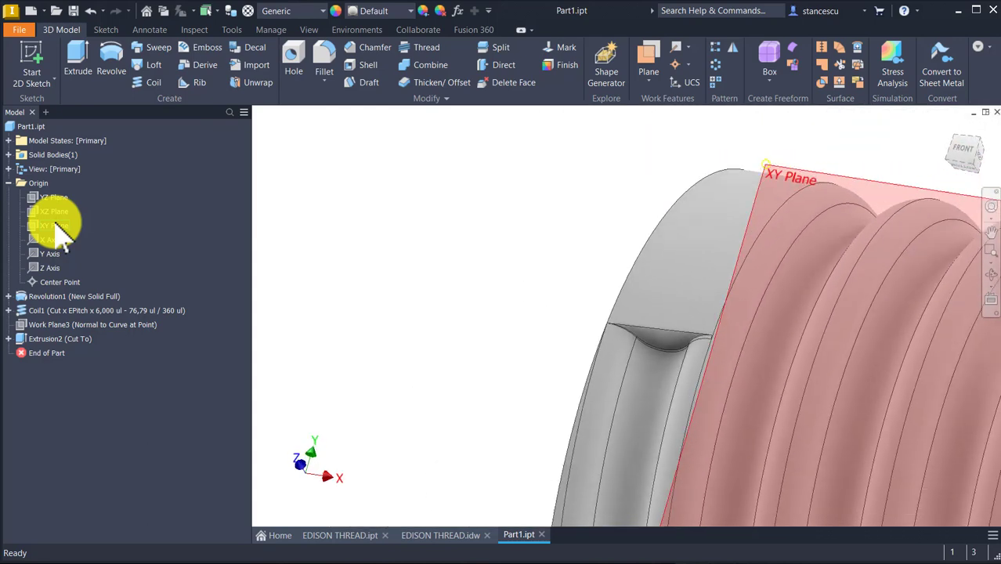
key("F6")
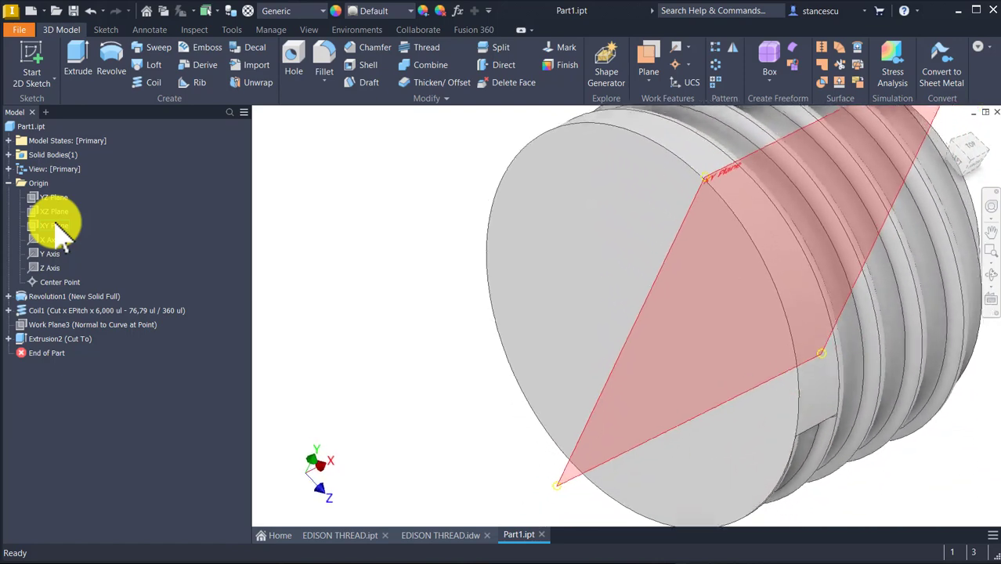
key("Page_Up")
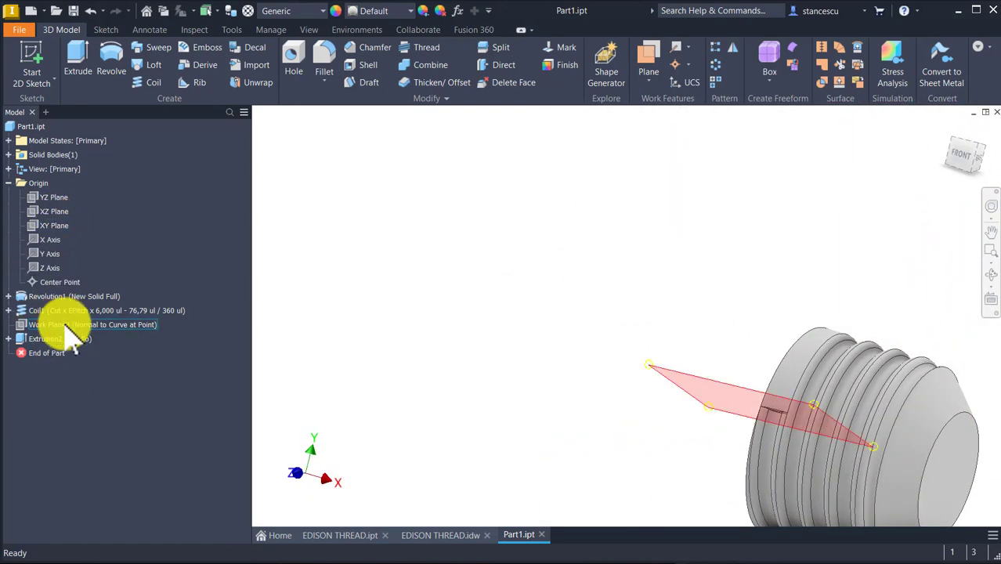
middle_click_drag(654, 183, 595, 165, "shift")
key("F6")
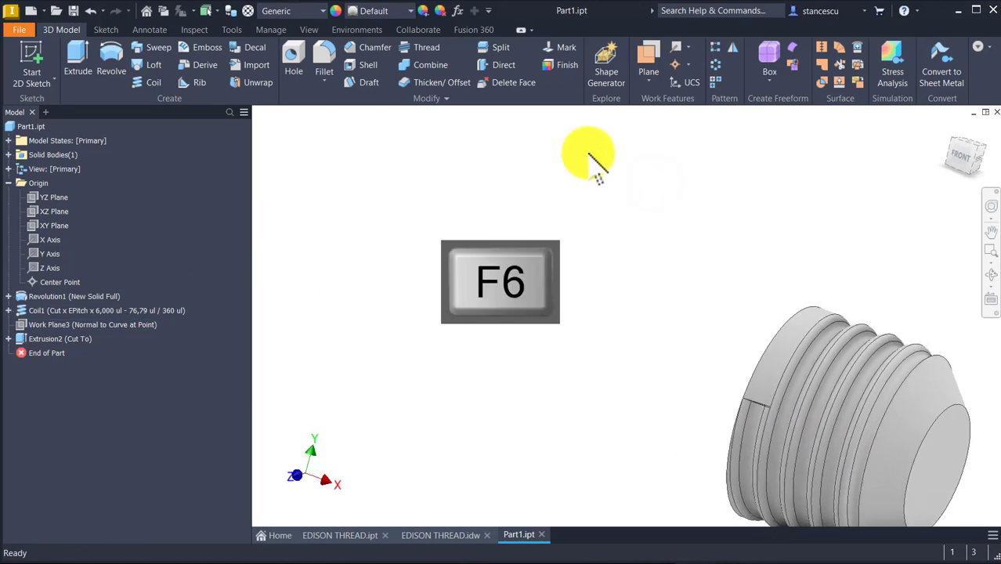
middle_click_drag(417, 148, 388, 273, "shift")
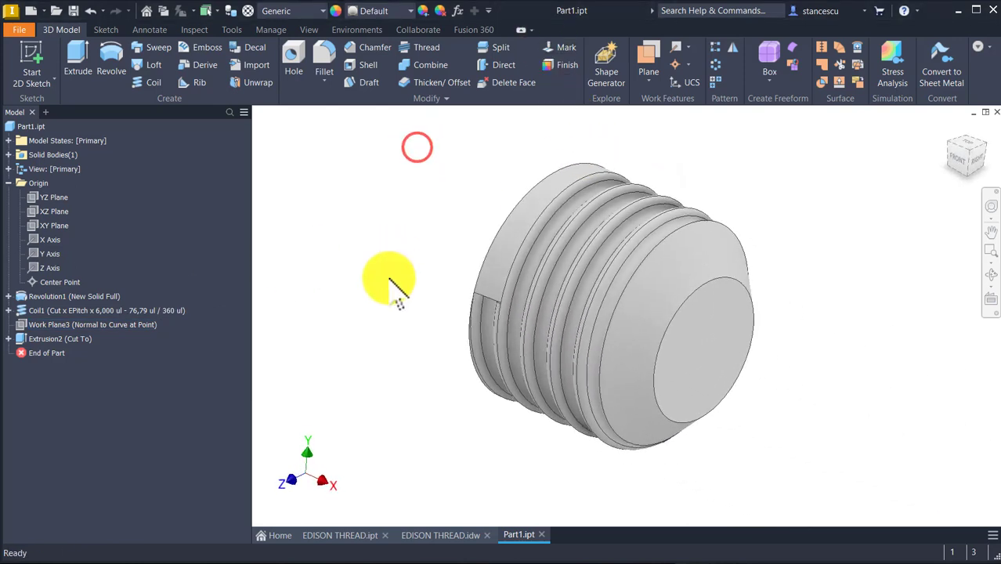
scroll(396, 309, "down", 5)
middle_click_drag(398, 311, 469, 340, "shift")
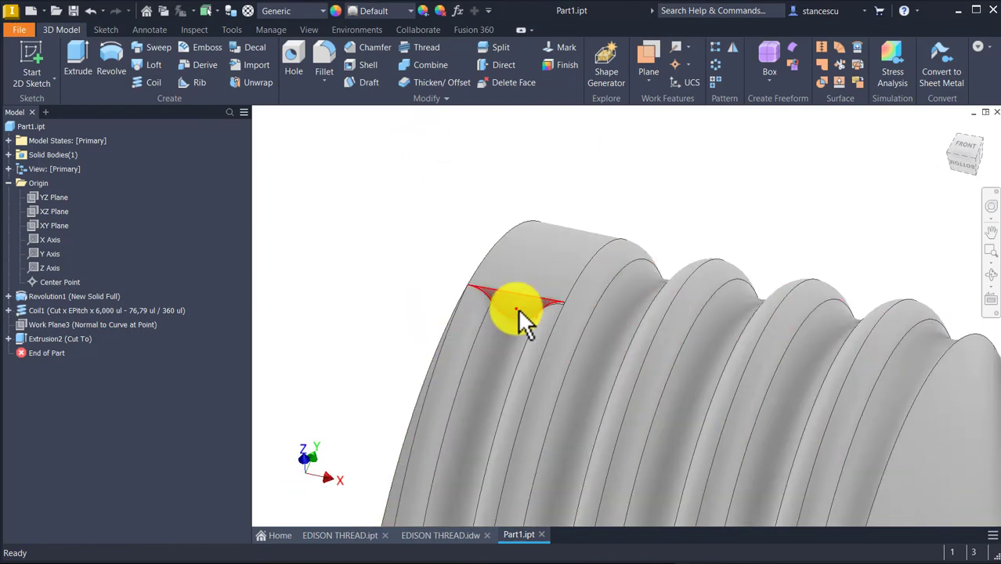
Start a sketch on the groove's trimmed end face and draw a horizontal line about 7 mm long above the groove, outside the body
left_click(519, 311)
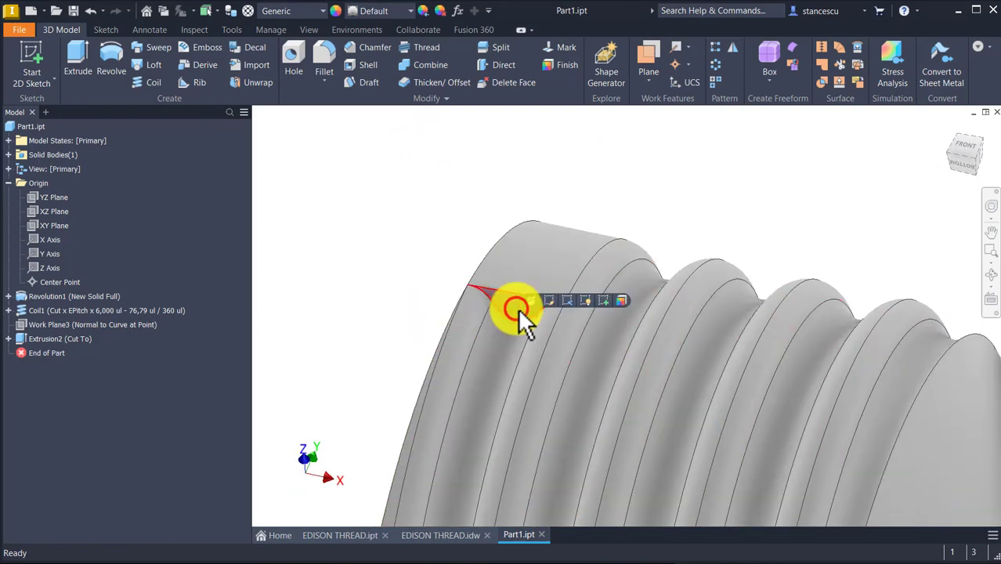
left_click(599, 295)
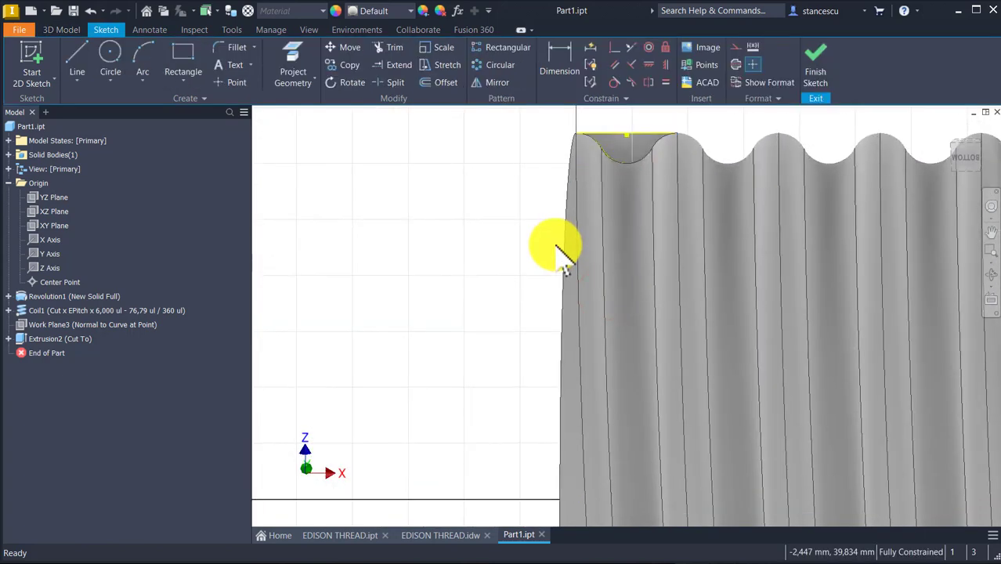
middle_click_drag(514, 246, 456, 553)
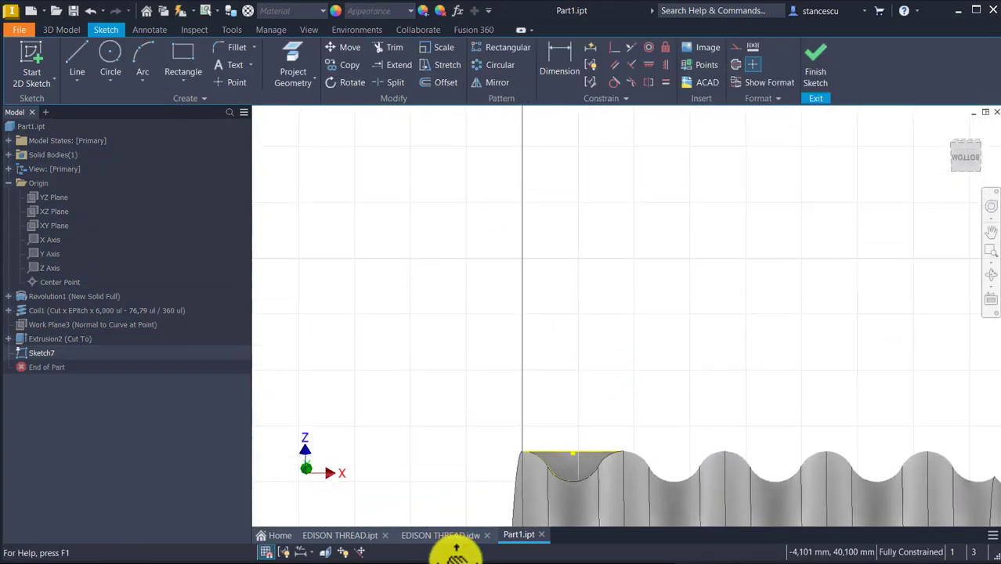
scroll(479, 250, "down", 2)
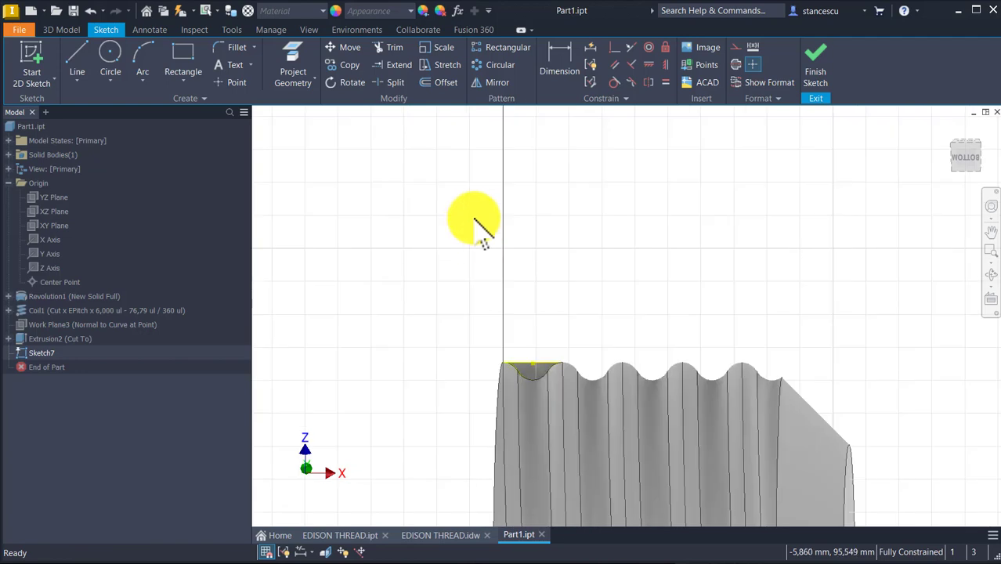
left_click(77, 56)
left_click(468, 163)
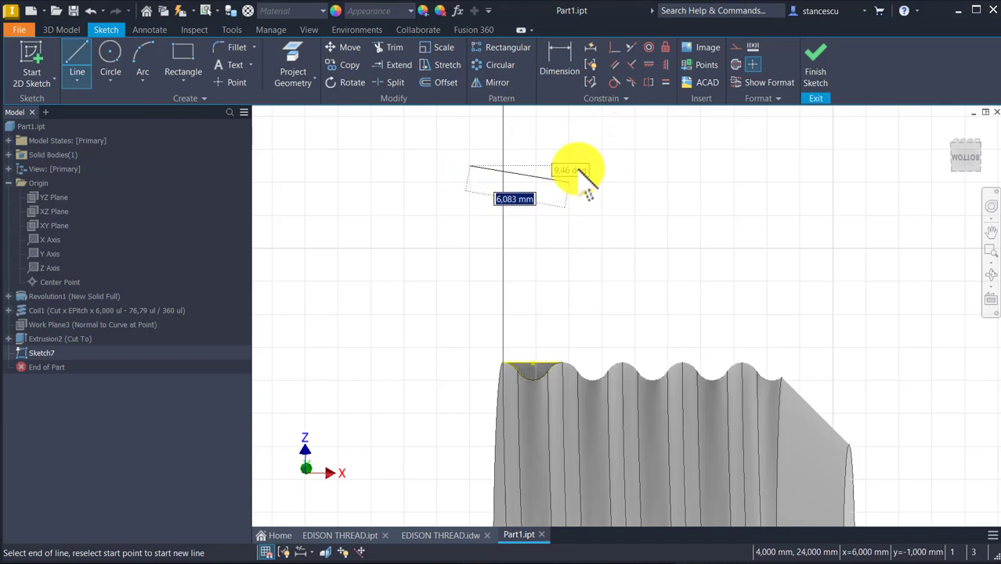
left_click(590, 166)
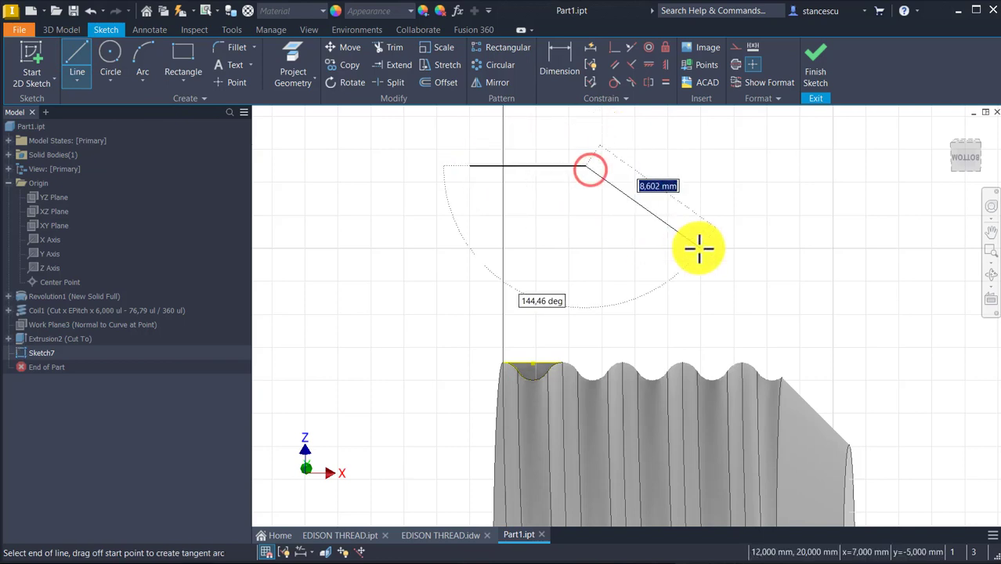
key("Escape")
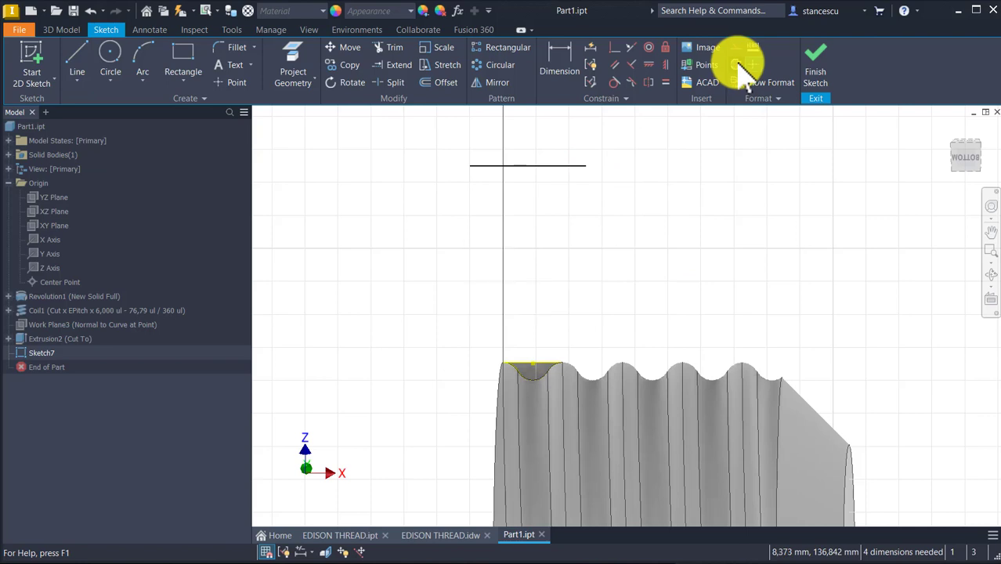
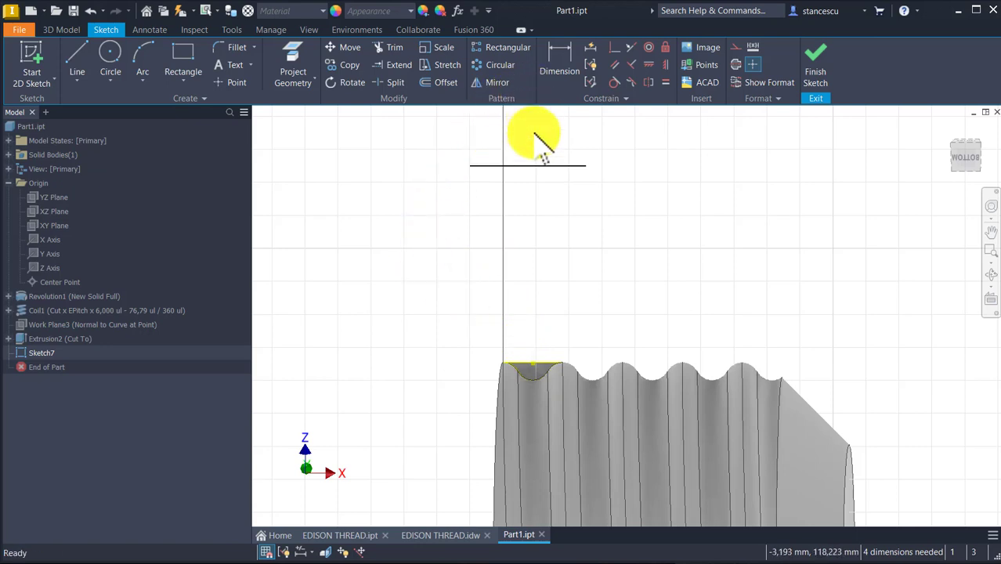
Start dimensioning the horizontal line sketched above the groove
left_click(564, 51)
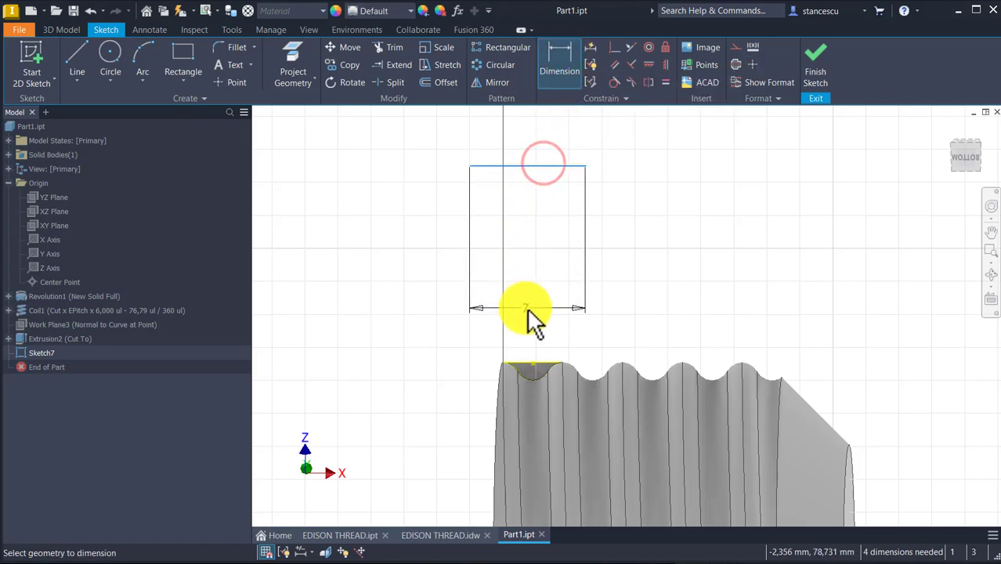
Dimension the vertical distance between the horizontal line above the part and the projected point in the thread groove profile
scroll(529, 320, "up", 3)
scroll(529, 329, "up", 3)
middle_click_drag(529, 336, 557, 168)
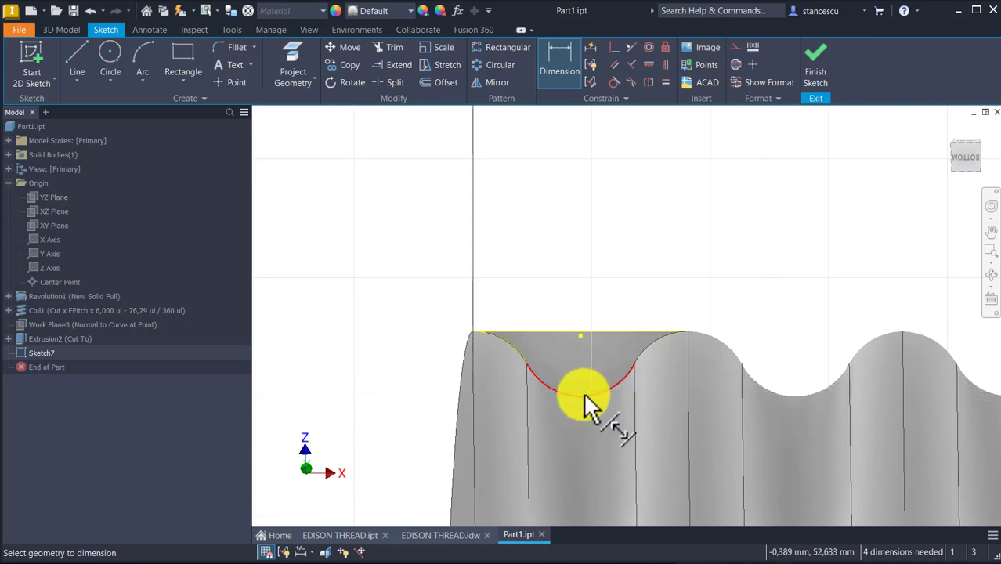
left_click(581, 388)
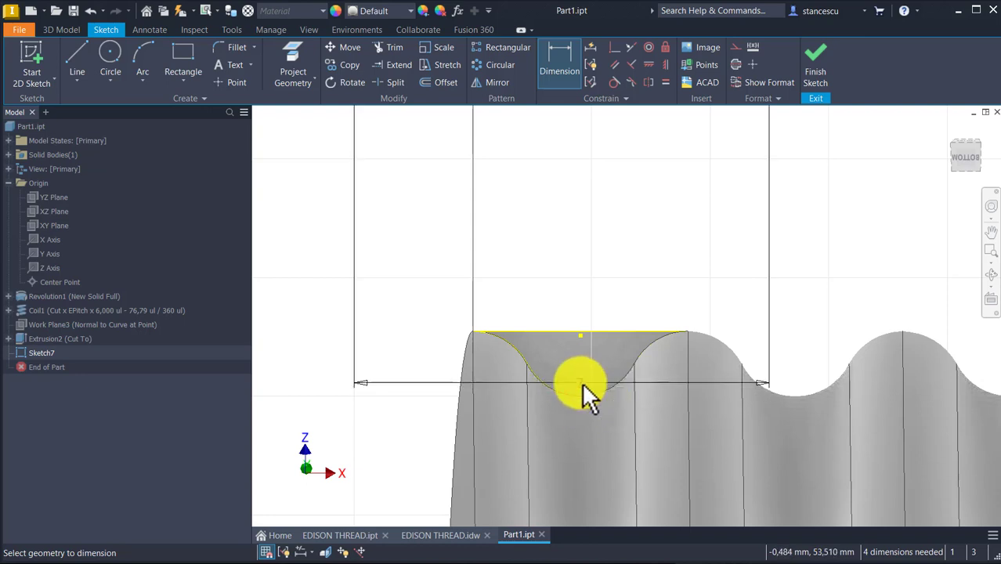
scroll(577, 354, "up", 3)
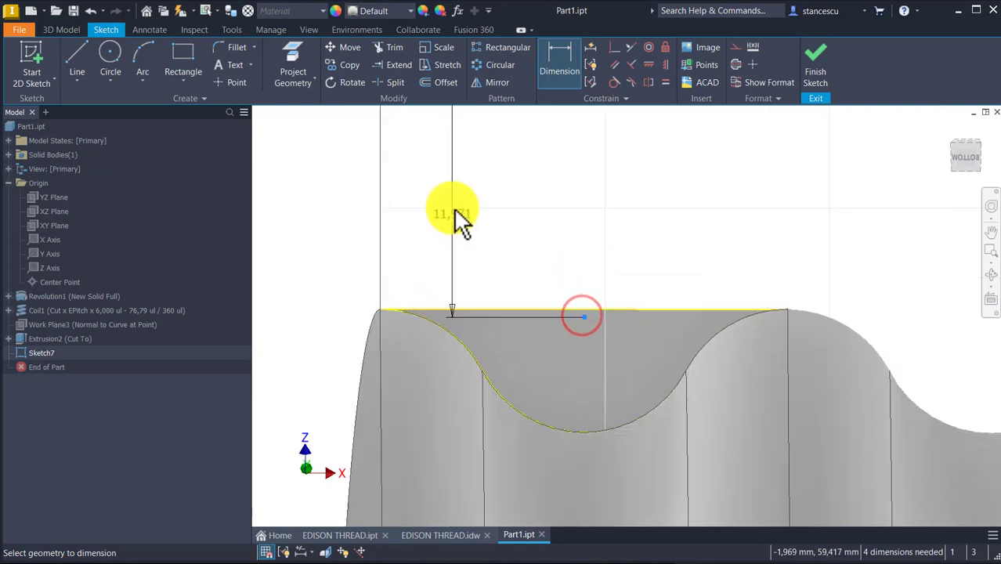
scroll(462, 217, "down", 2)
middle_click_drag(462, 172, 500, 294)
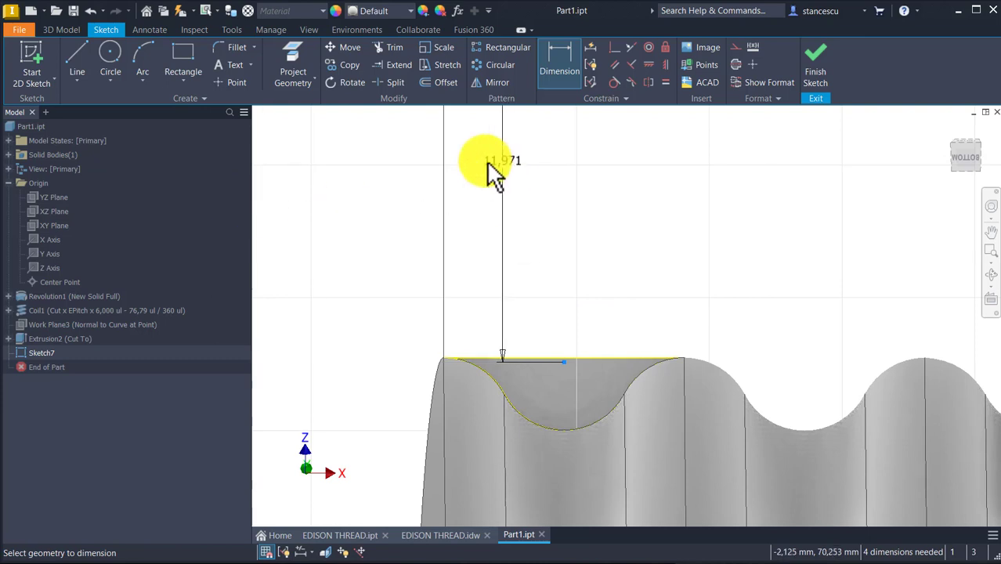
left_click(334, 198)
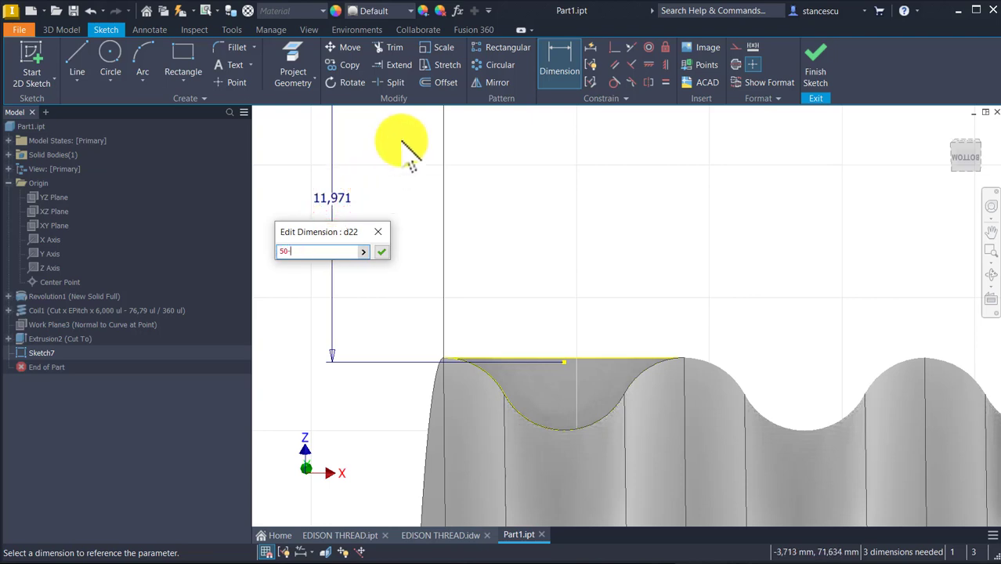
Set the vertical distance between the line and the groove point to 50-ERadius, using the listed parameter
left_click(364, 252)
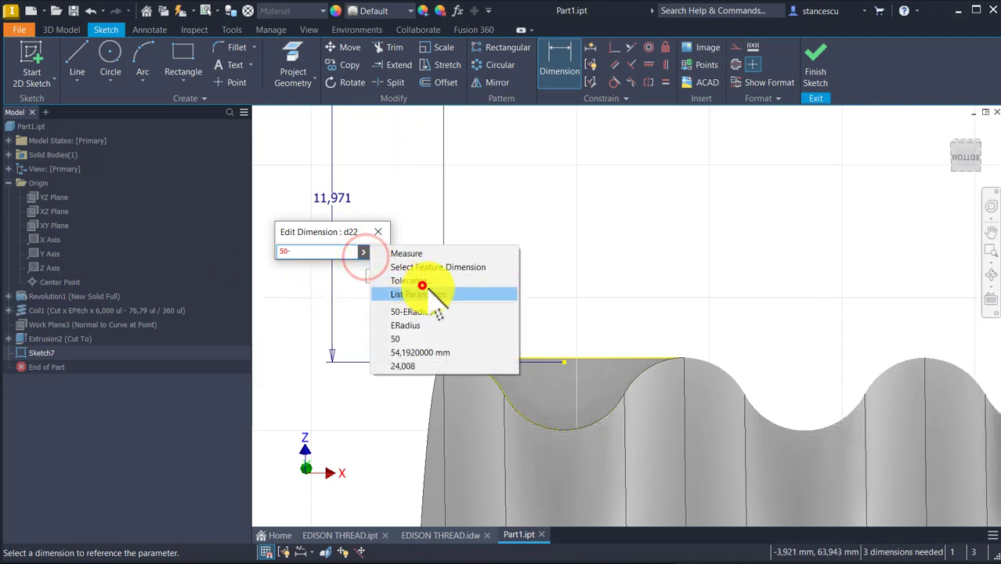
left_click(420, 286)
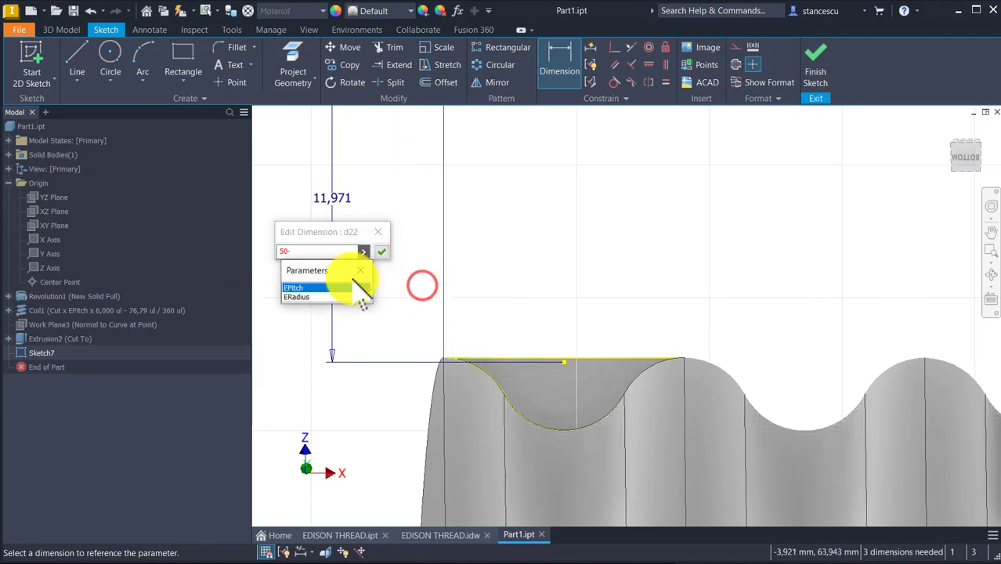
left_click(315, 298)
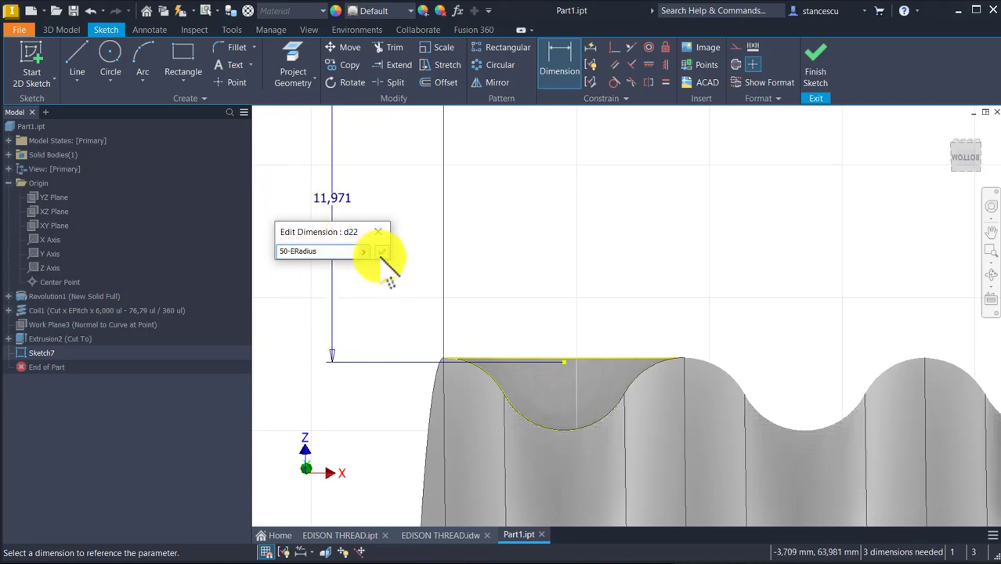
left_click(380, 255)
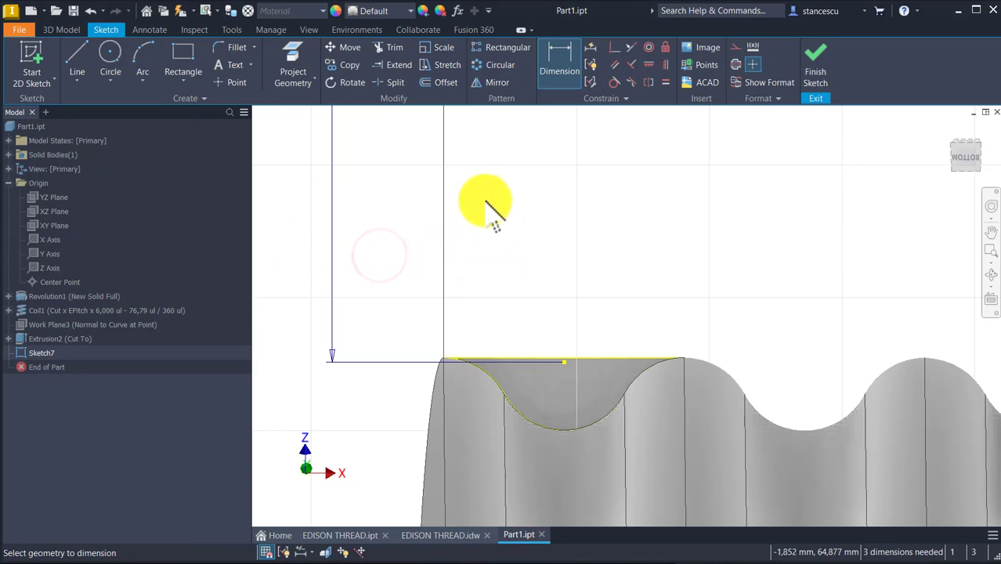
key("Num_Lock")
key("Home")
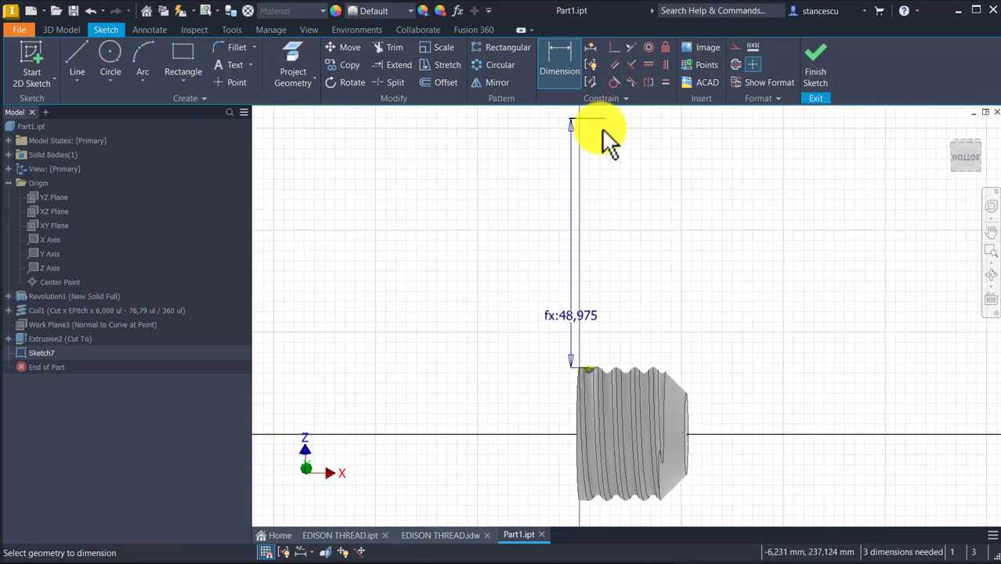
key("Escape")
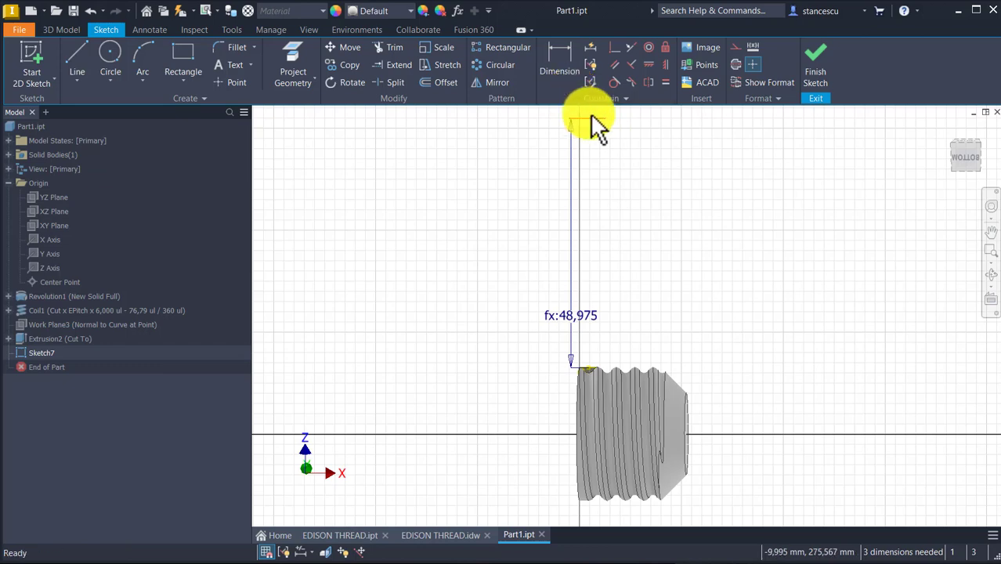
Convert the horizontal line above the part to a centerline and finish the sketch
left_click(590, 116)
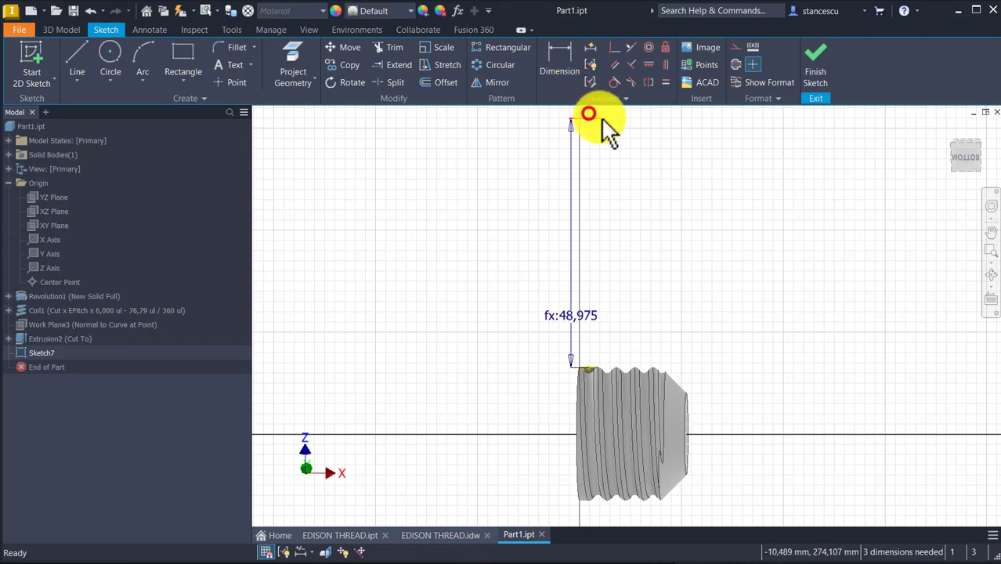
left_click(737, 64)
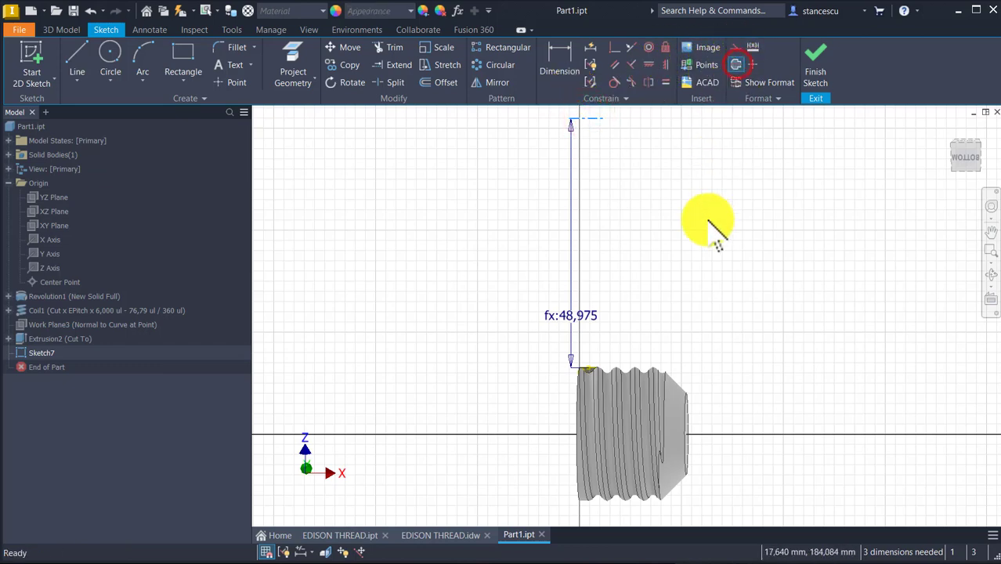
left_click(823, 81)
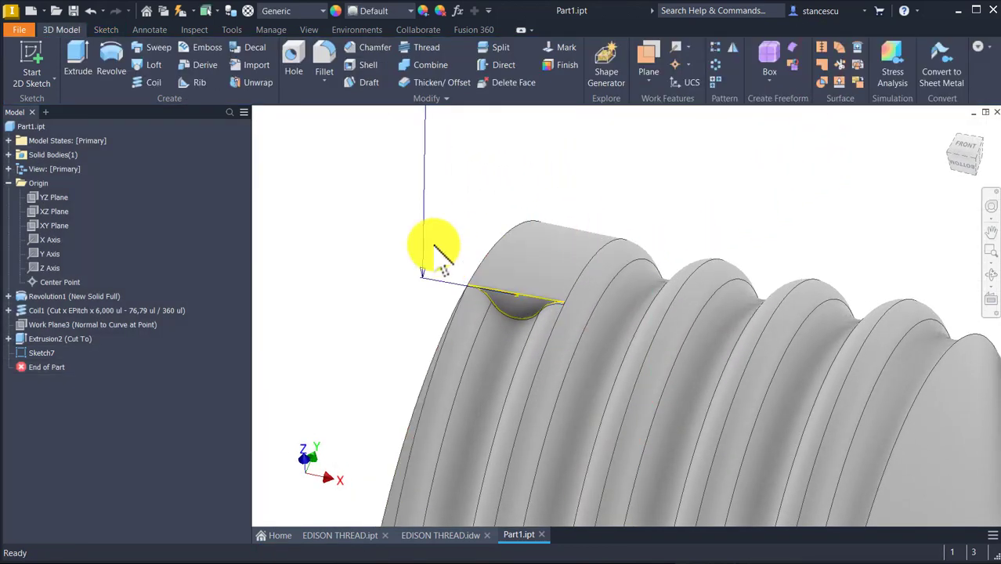
Revolve the groove profile a full 360 degrees about the centerline as a cut
left_click(112, 57)
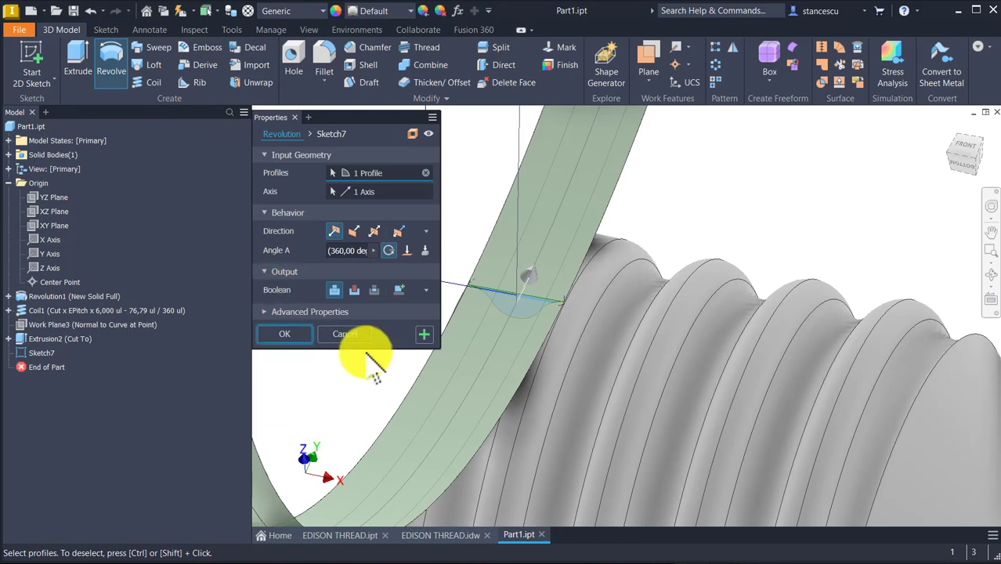
scroll(766, 343, "down", 2)
scroll(766, 338, "down", 2)
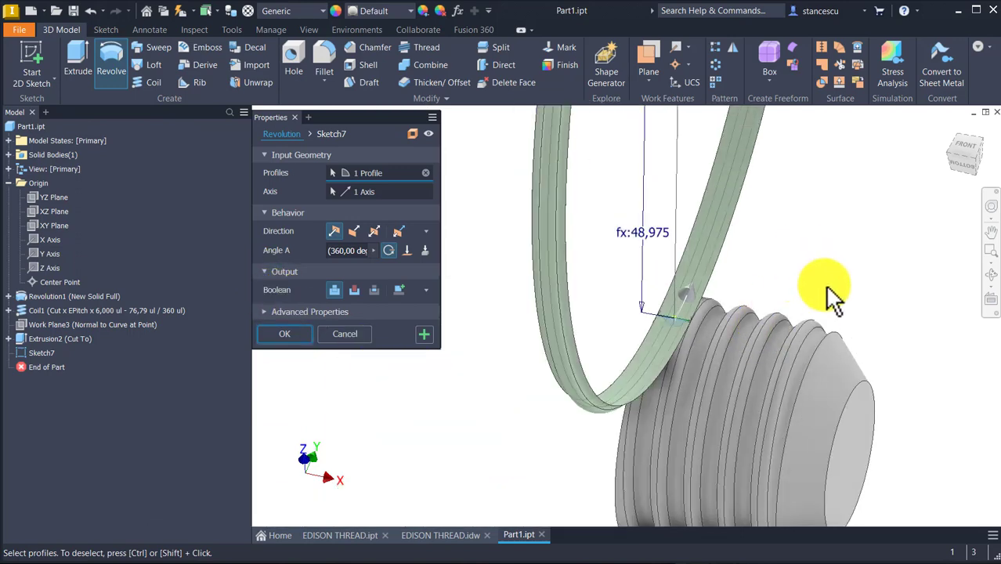
middle_click_drag(831, 297, 772, 388)
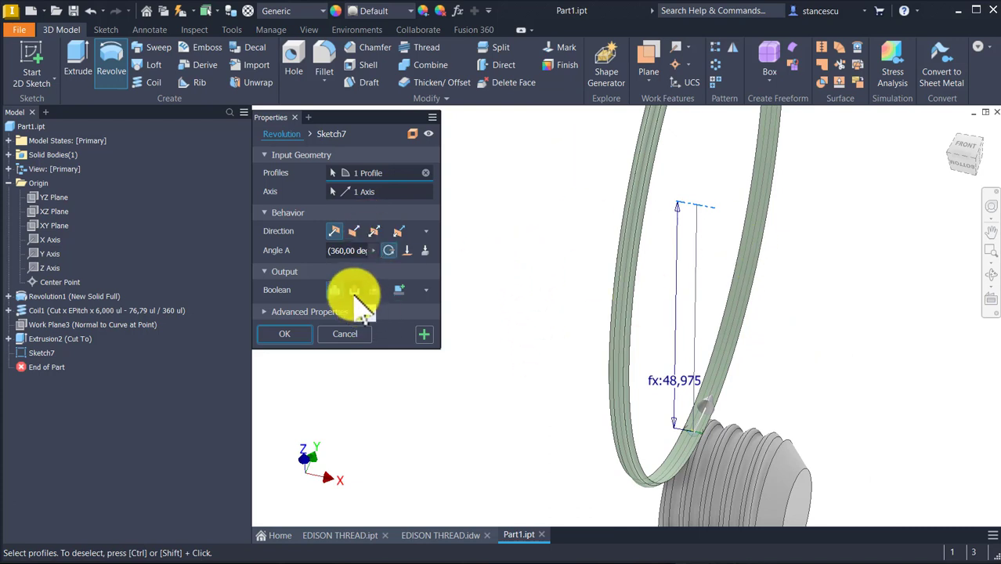
left_click(354, 292)
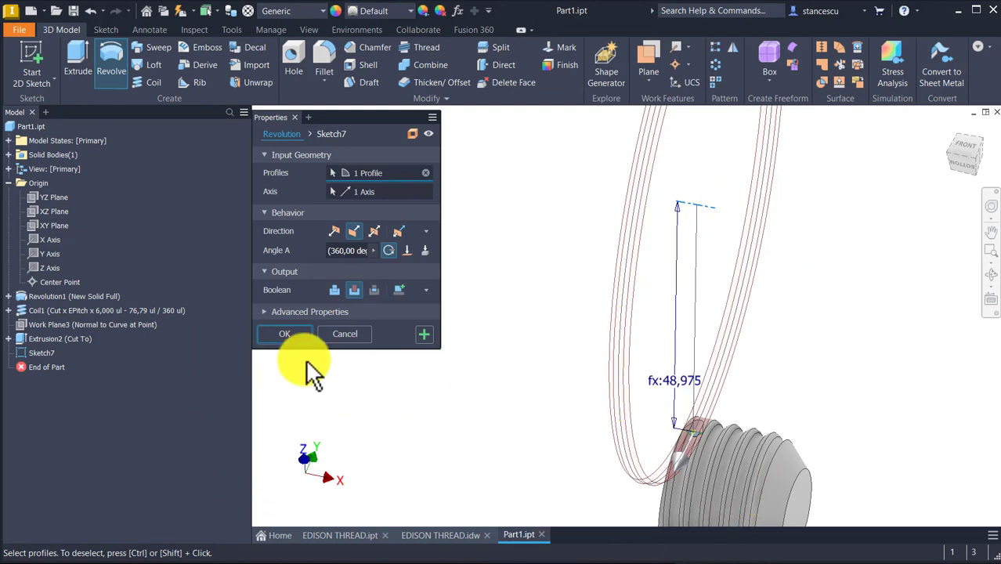
left_click(289, 334)
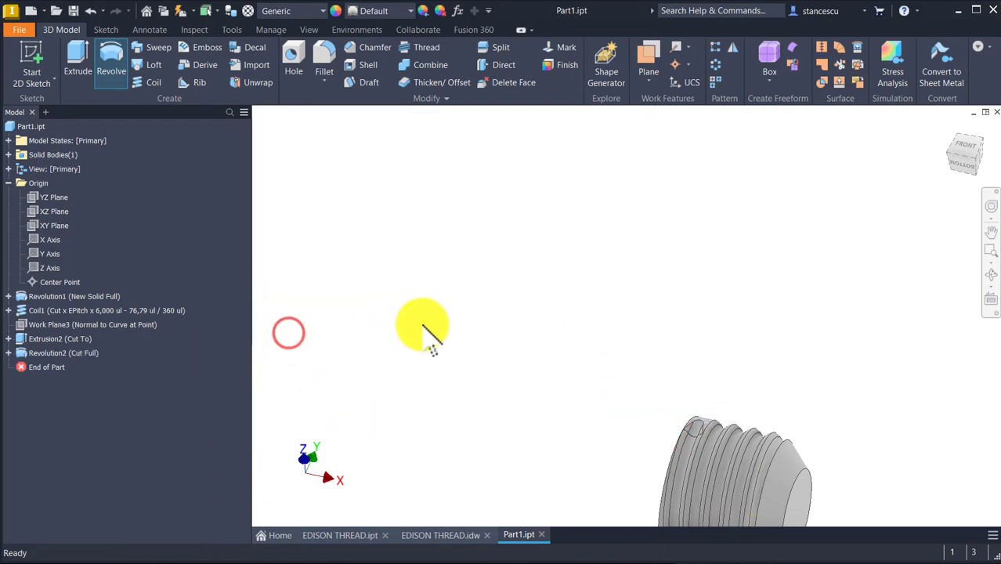
Inspect the revolved cut at the thread's run-out and the adjacent flat end face of the part
key("Home")
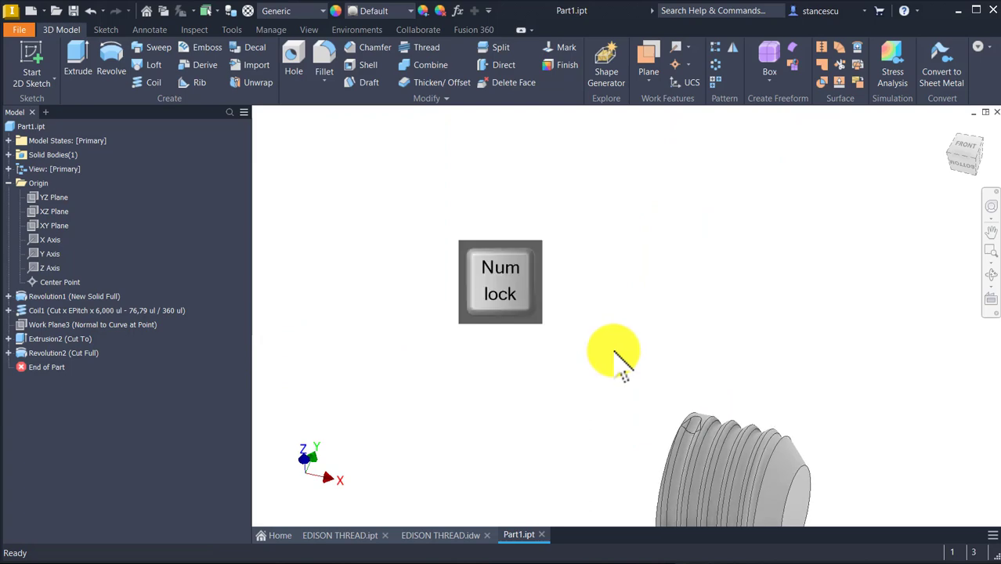
scroll(518, 222, "up", 5)
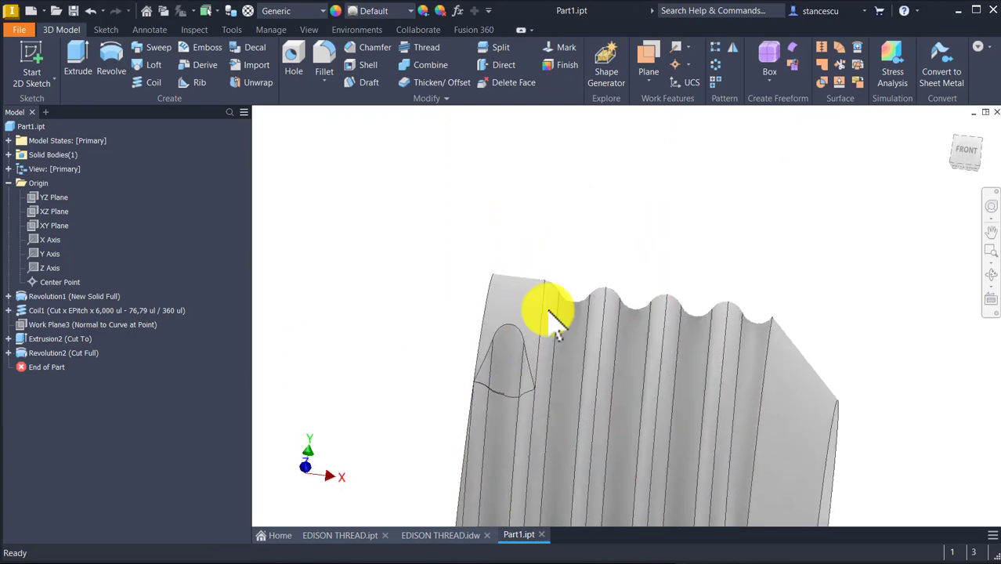
middle_click_drag(503, 311, 578, 213, "shift")
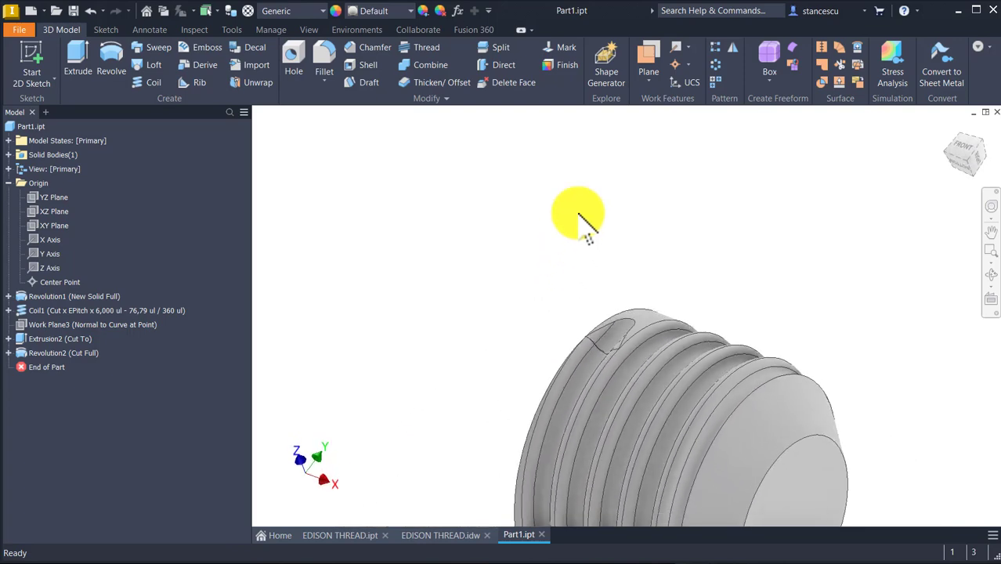
key("F6")
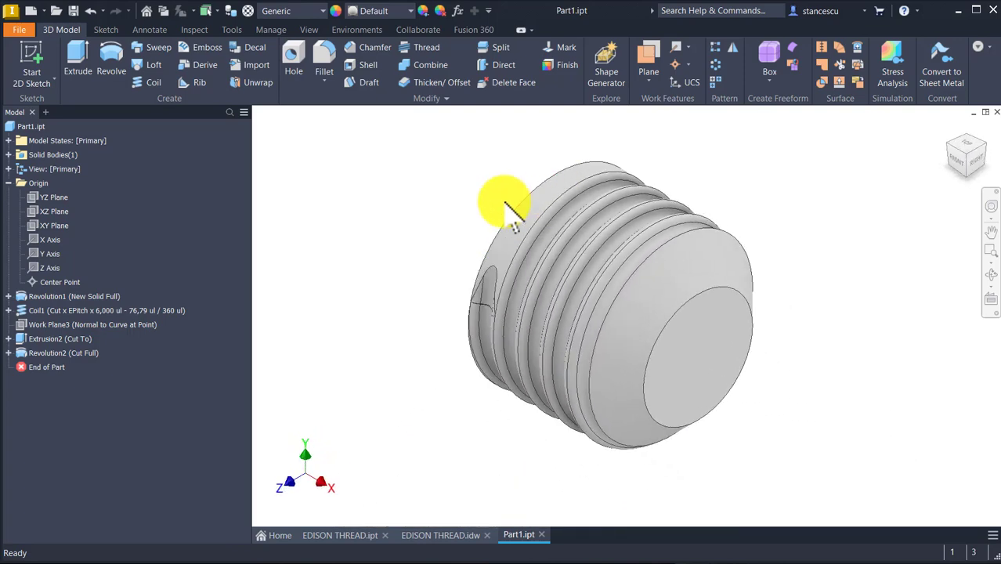
middle_click_drag(459, 139, 523, 276, "shift")
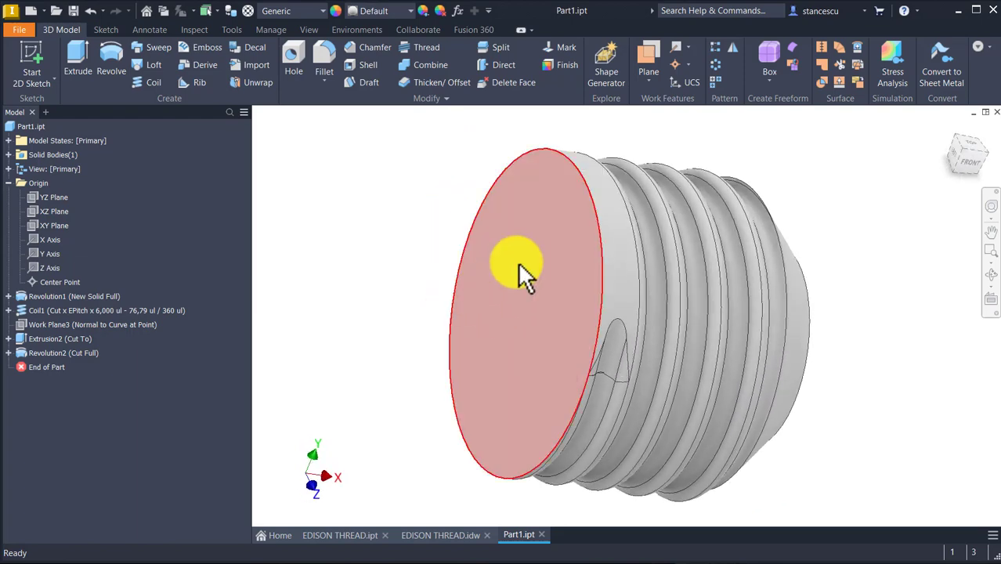
Switch to the EDISON THREAD.idw drawing and examine the open-end rim's diameter and wall thickness in section A-A
left_click(444, 536)
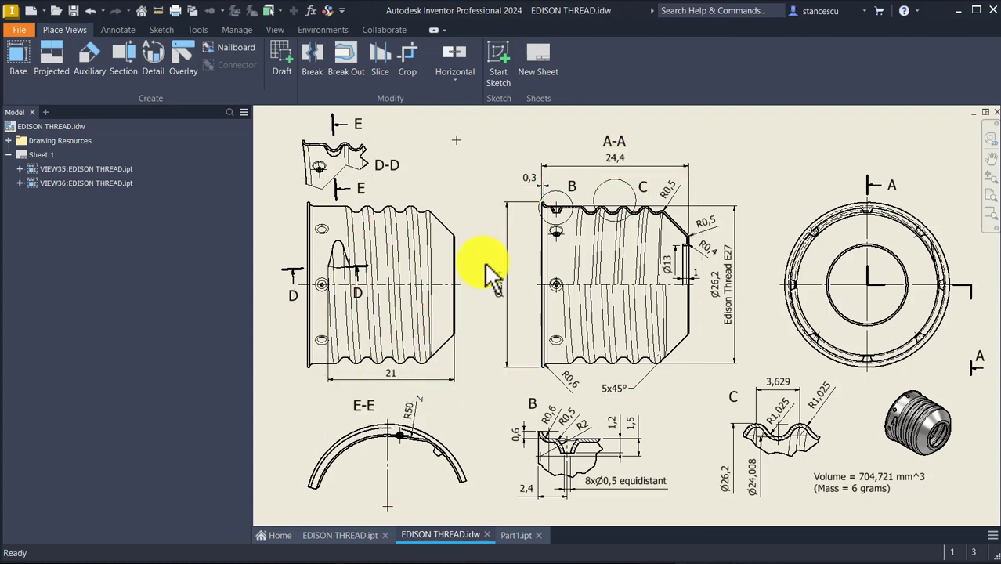
scroll(489, 272, "up", 4)
mouse_move(573, 240)
middle_mouse_down()
mouse_move(570, 295)
mouse_move(496, 311)
middle_mouse_up()
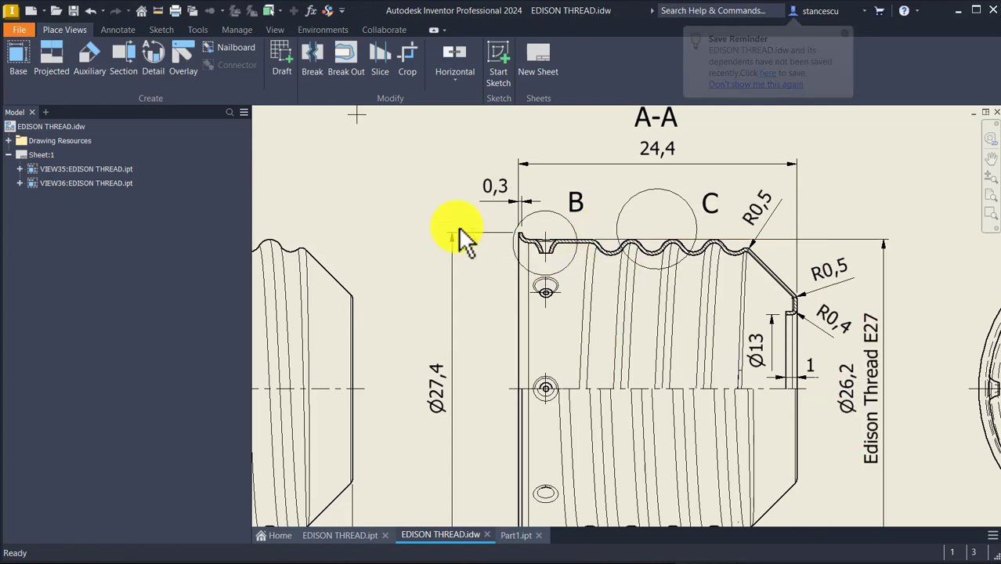
scroll(548, 247, "up", 3)
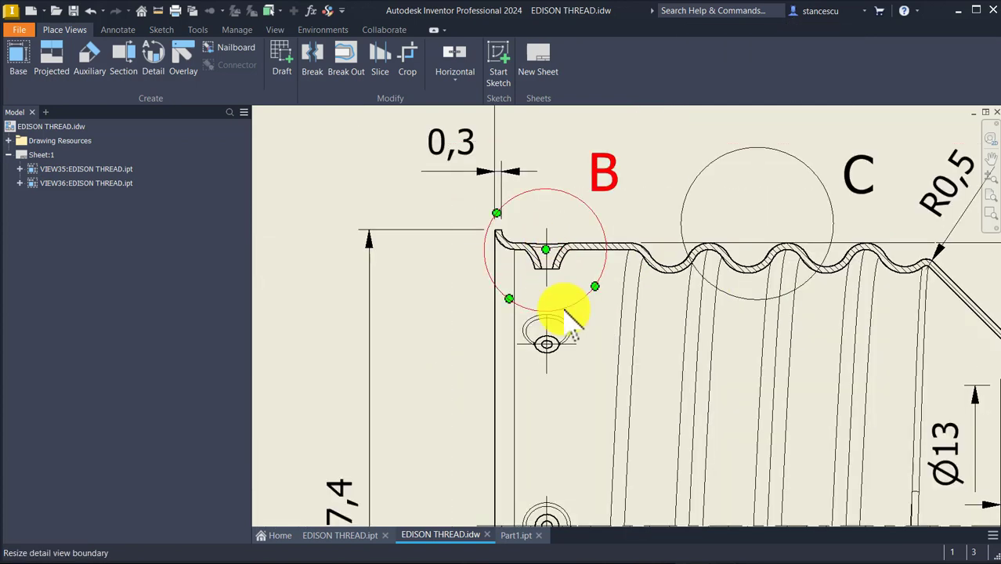
scroll(566, 313, "down", 2)
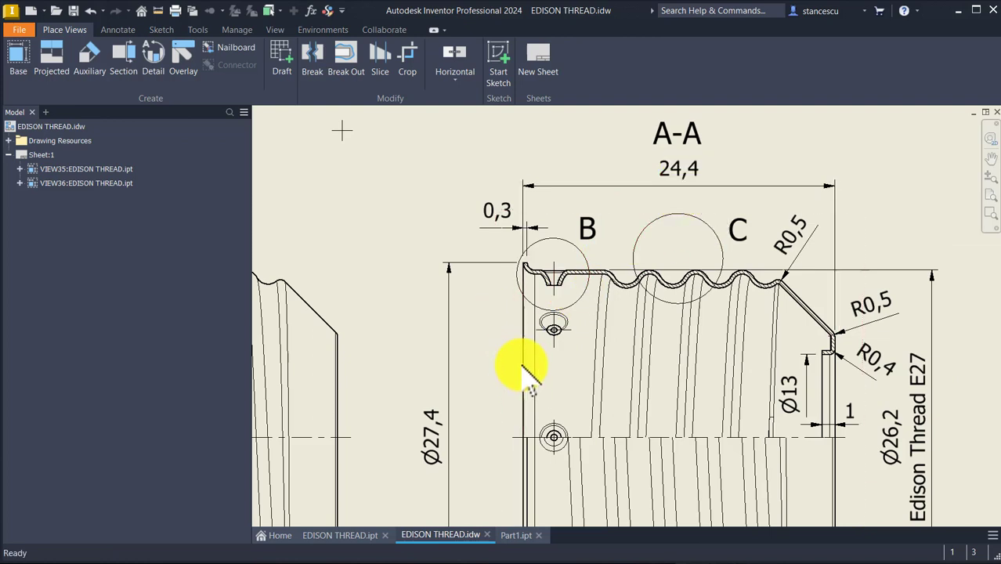
middle_click_drag(523, 373, 511, 319)
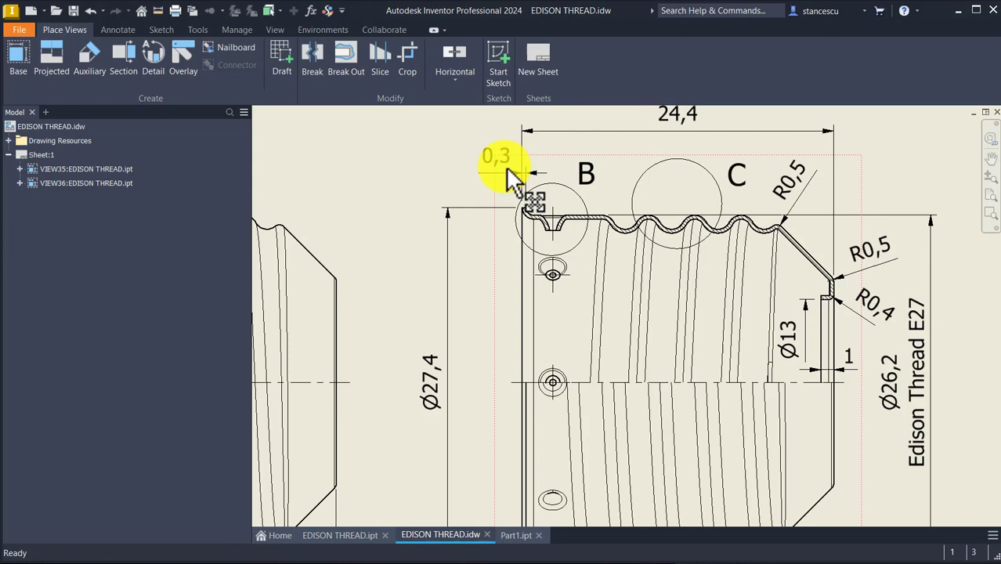
Examine the rim's fillet radii and length dimensions at the lower edge of section A-A and in detail B
middle_click_drag(520, 386, 531, 194)
middle_click_drag(549, 375, 537, 217)
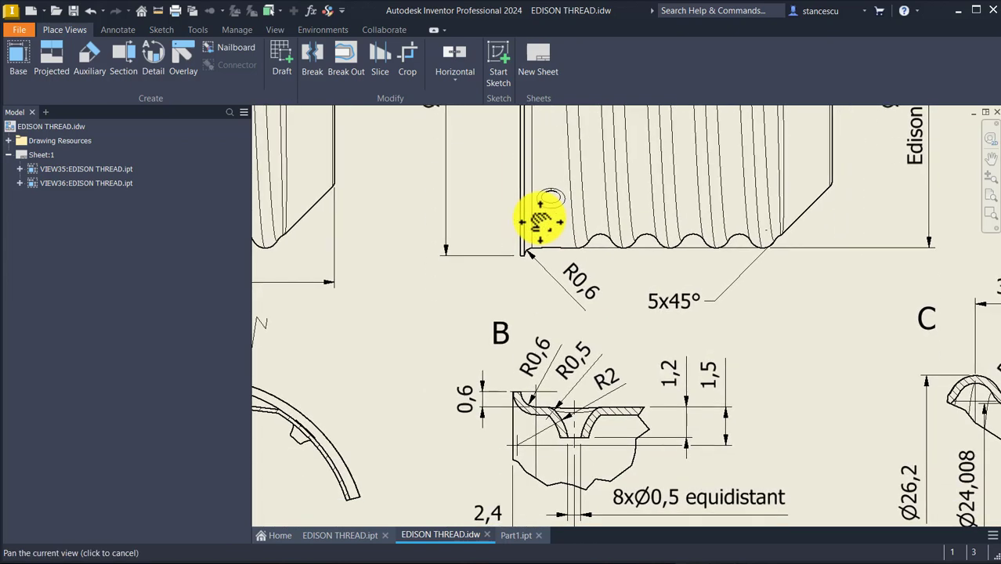
scroll(541, 388, "up", 3)
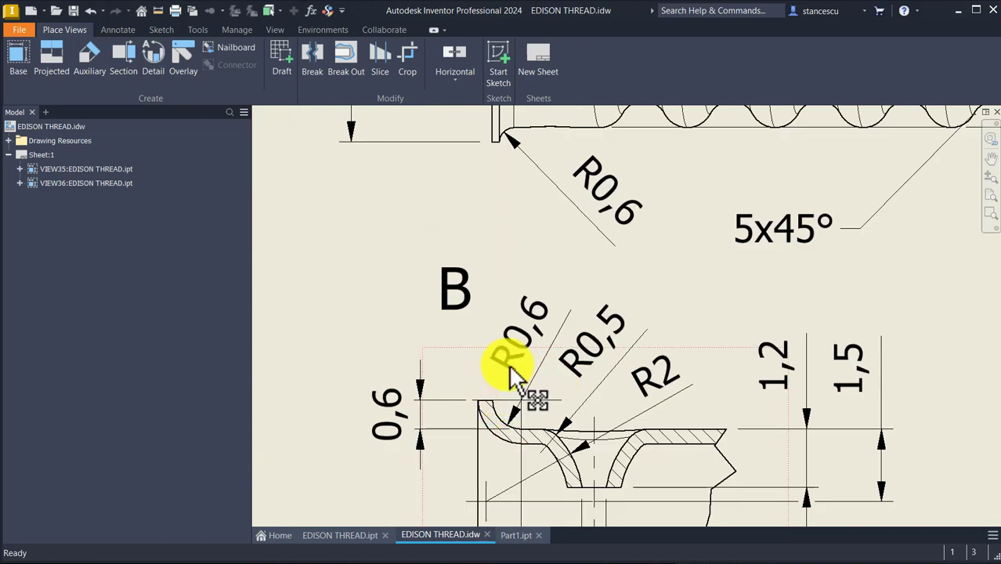
left_click_drag(514, 374, 546, 336)
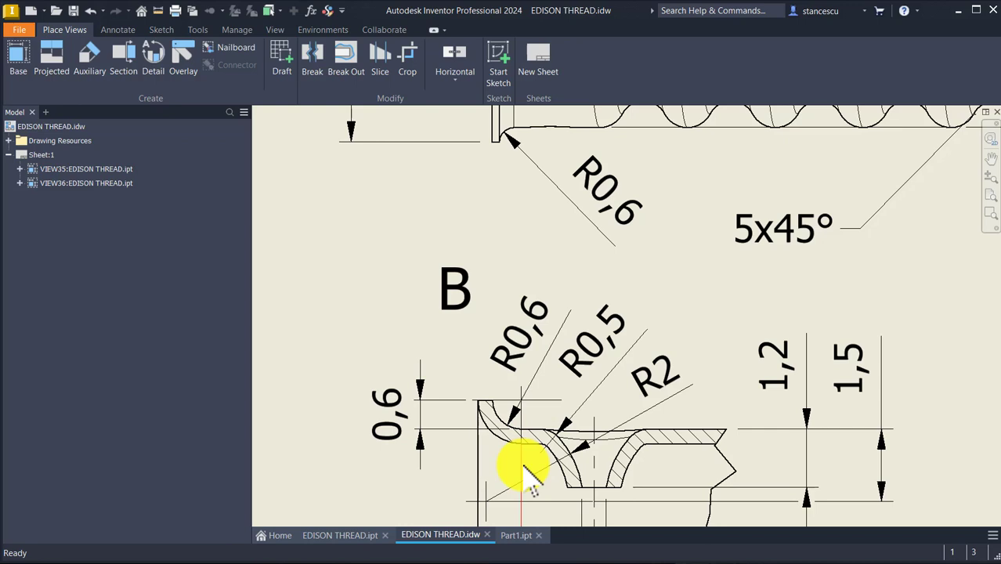
scroll(476, 357, "down", 2)
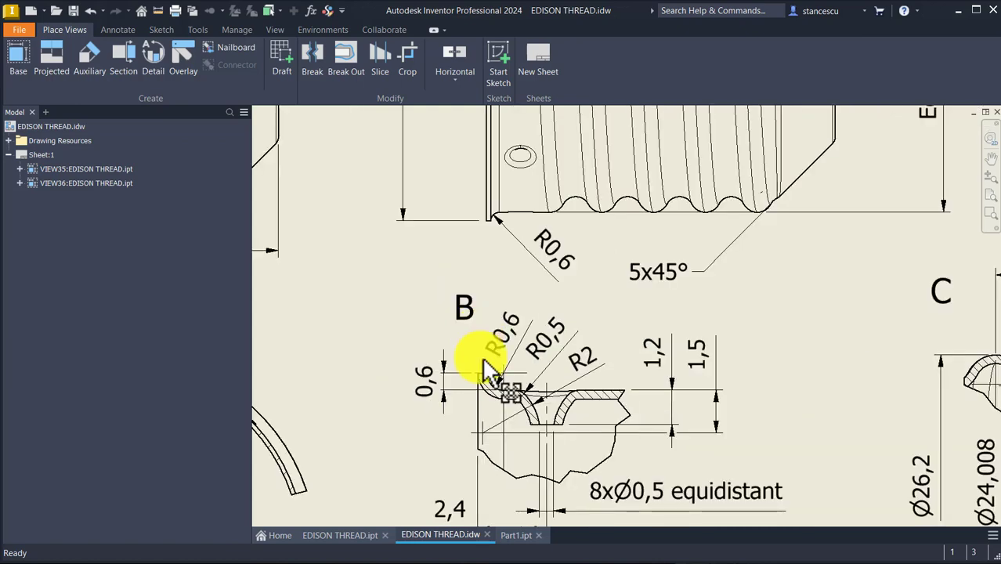
mouse_move(477, 357)
middle_mouse_down()
mouse_move(487, 346)
mouse_move(492, 392)
middle_mouse_up()
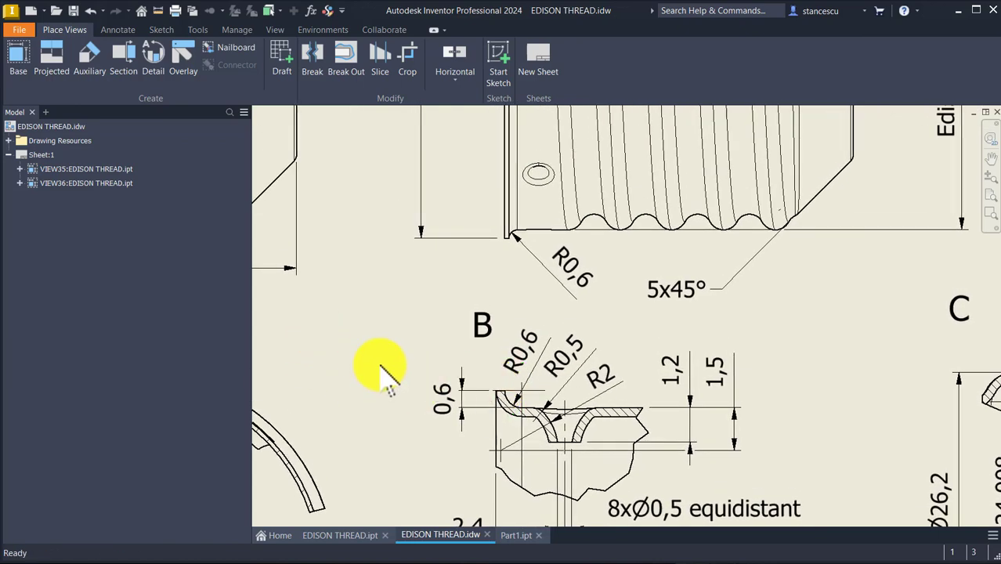
key("Home")
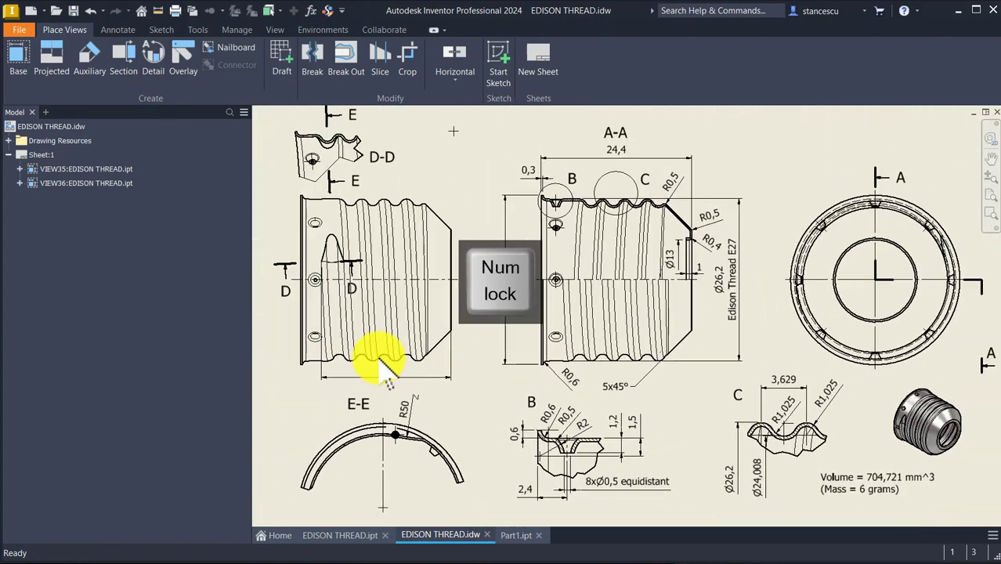
Switch to Part1.ipt and create a sketch on the flat open-end face containing its projected circular outline
left_click(515, 534)
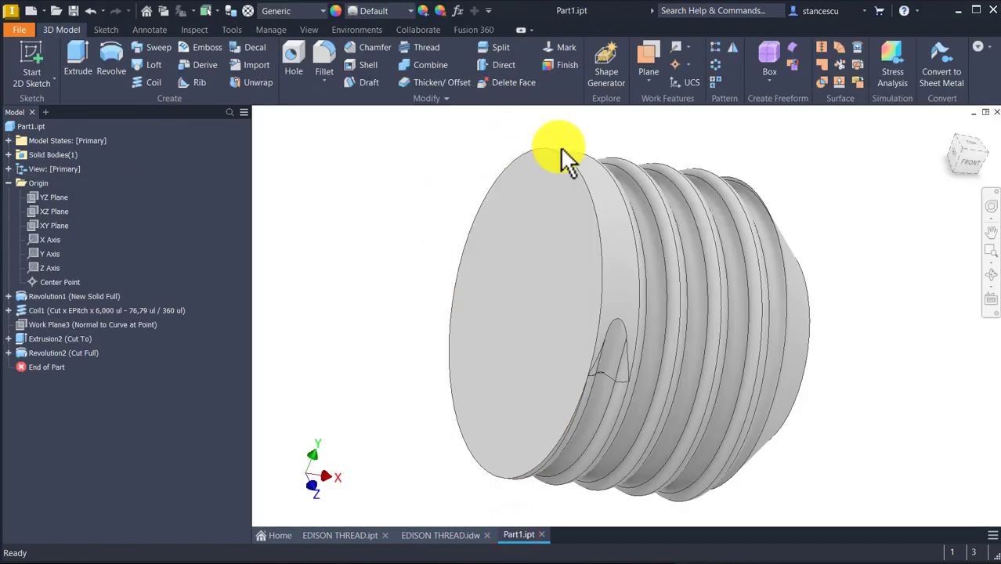
left_click(49, 63)
left_click(488, 324)
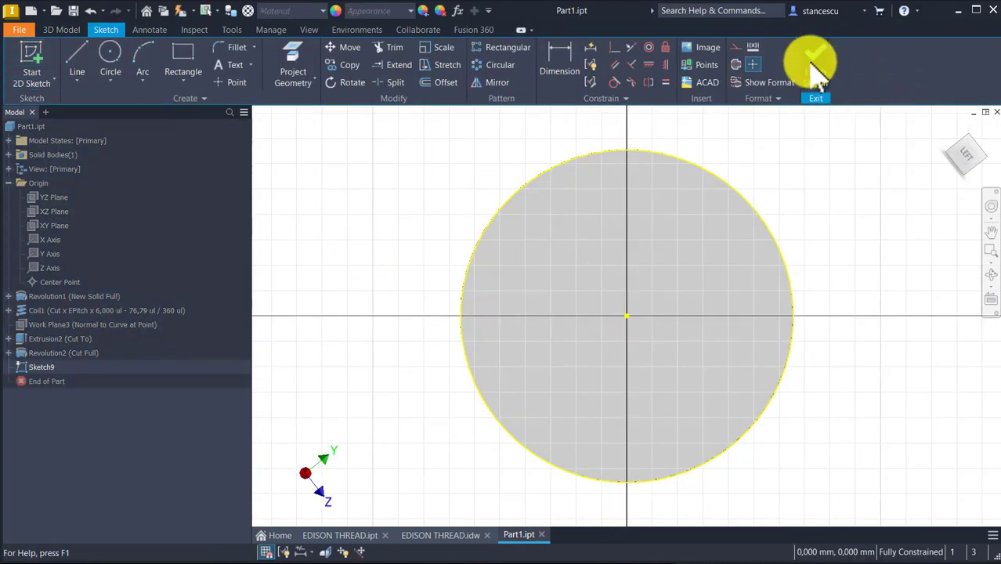
left_click(815, 72)
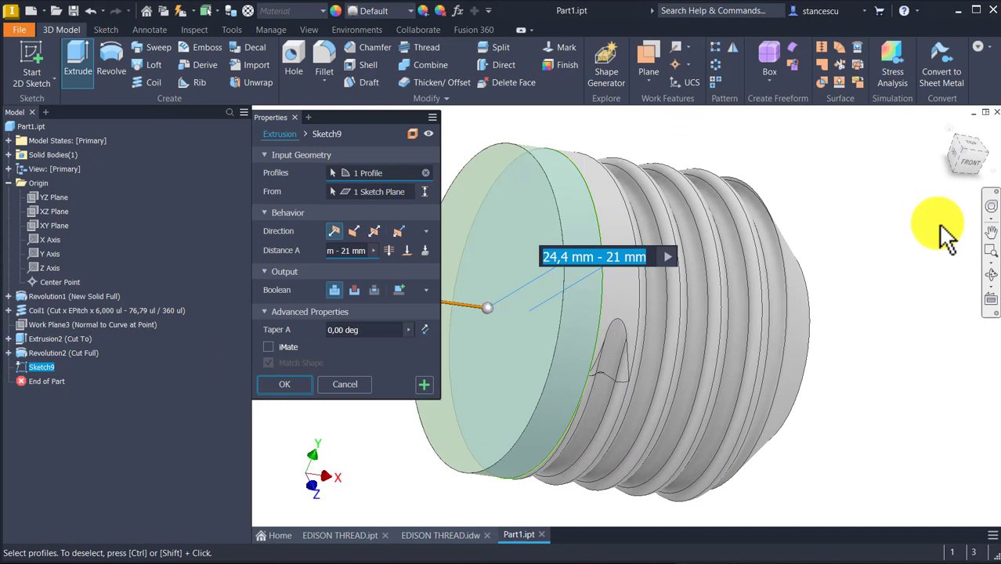
Extrude the circular profile outward as a join by 24,4 mm - 21 mm - 0,3 - 0,6
key("End")
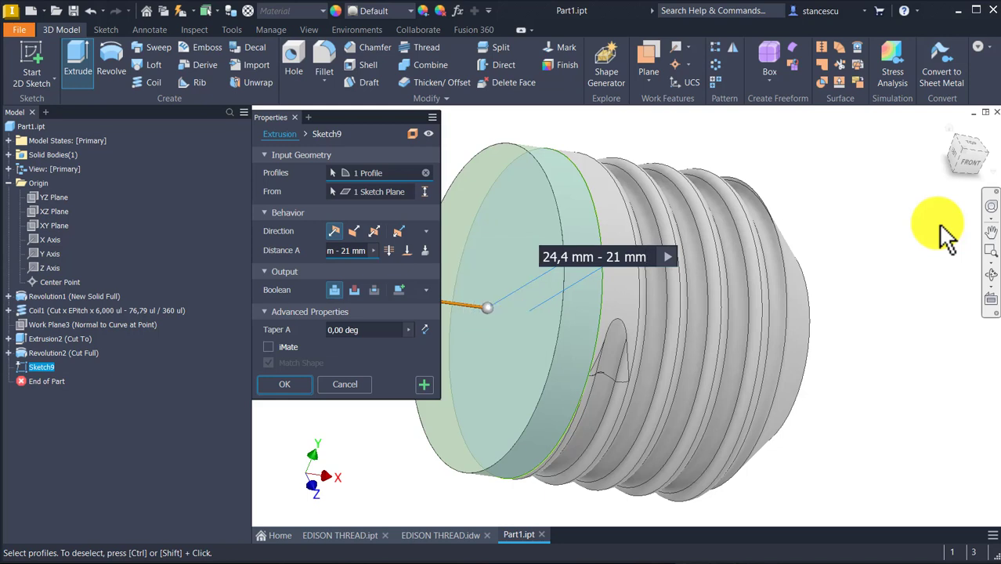
type("-0,3-0,6")
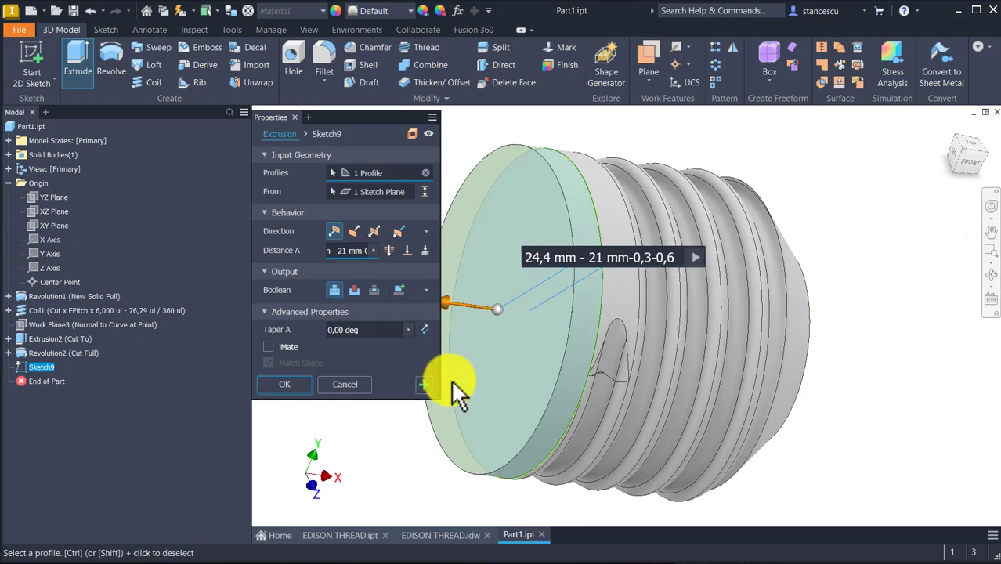
left_click(285, 383)
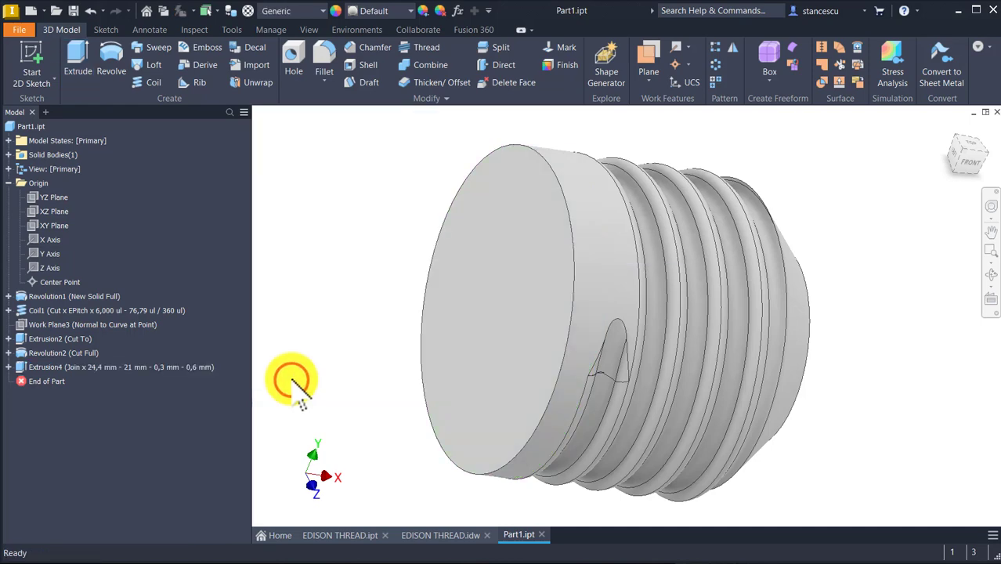
Switch to EDISON THREAD.idw and examine the fillet radii on the chamfered end in section A-A
key("F6")
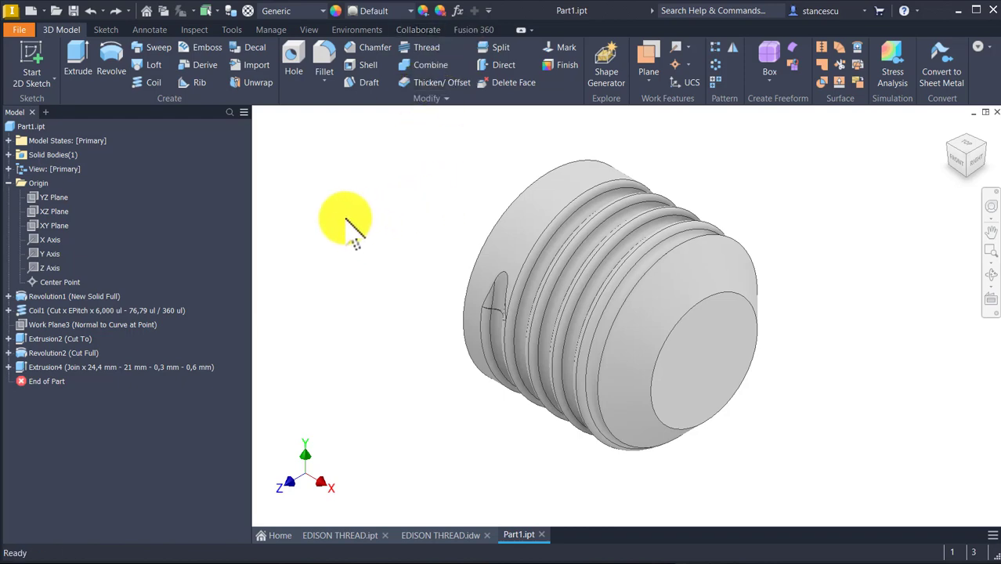
left_click(451, 534)
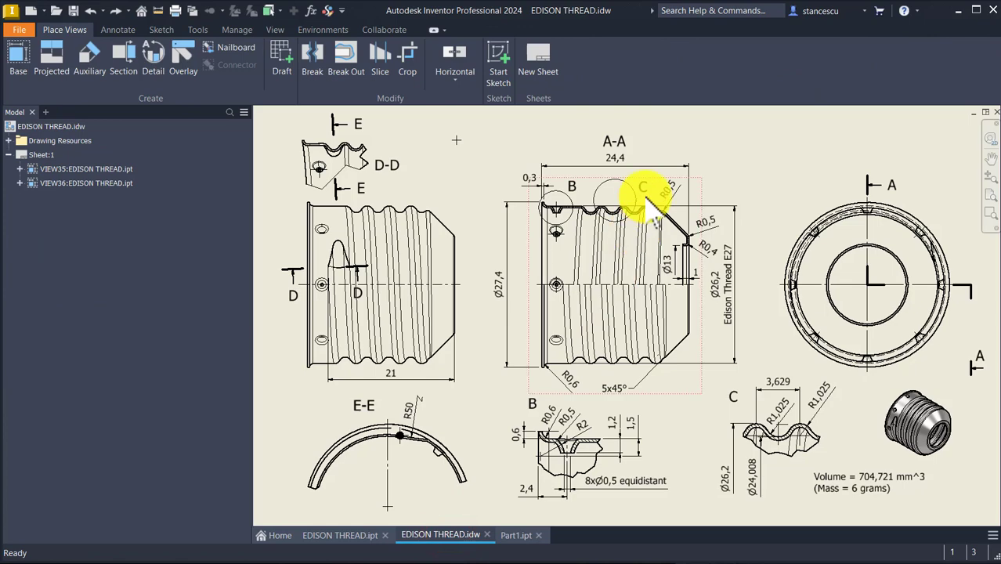
scroll(645, 197, "up", 3)
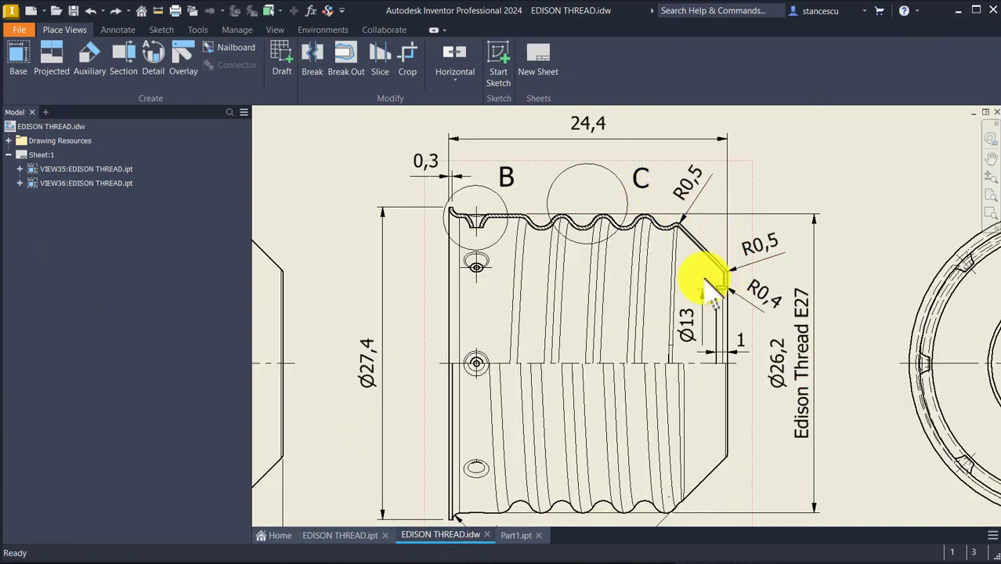
In Part1.ipt, fillet the small end face's edge and the edges where the cone meets the threaded body with a 0,5 mm radius
left_click(510, 540)
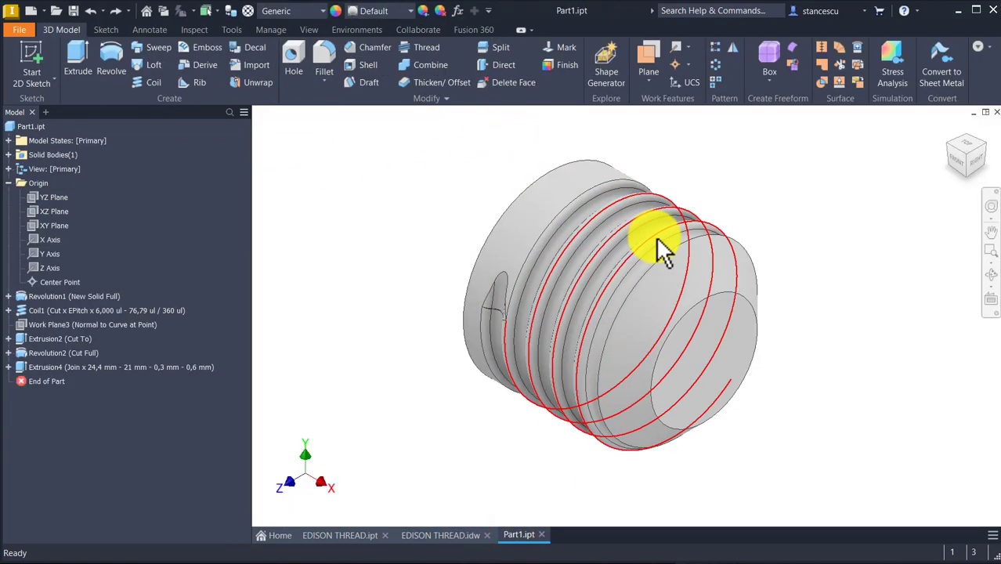
left_click(719, 297)
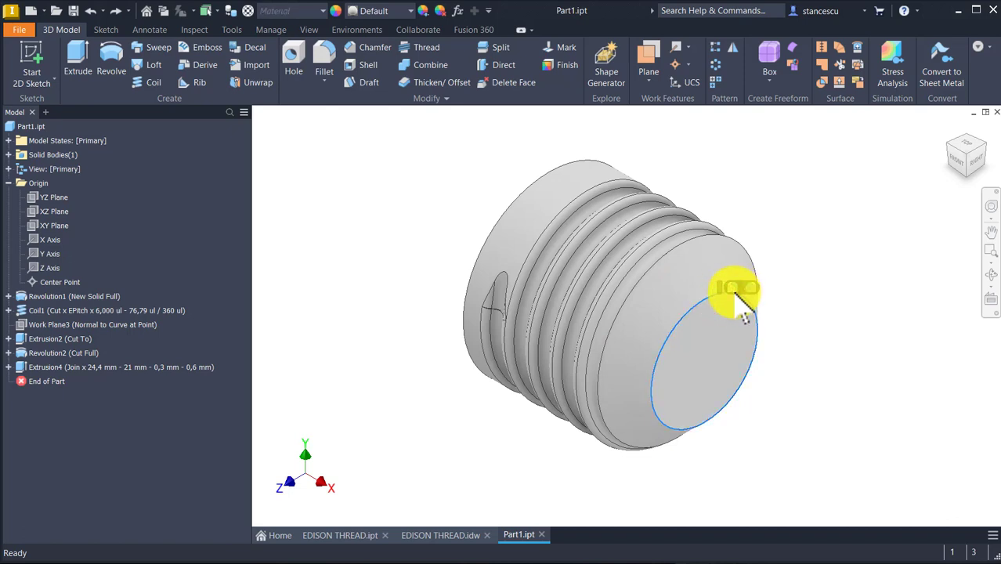
key("f")
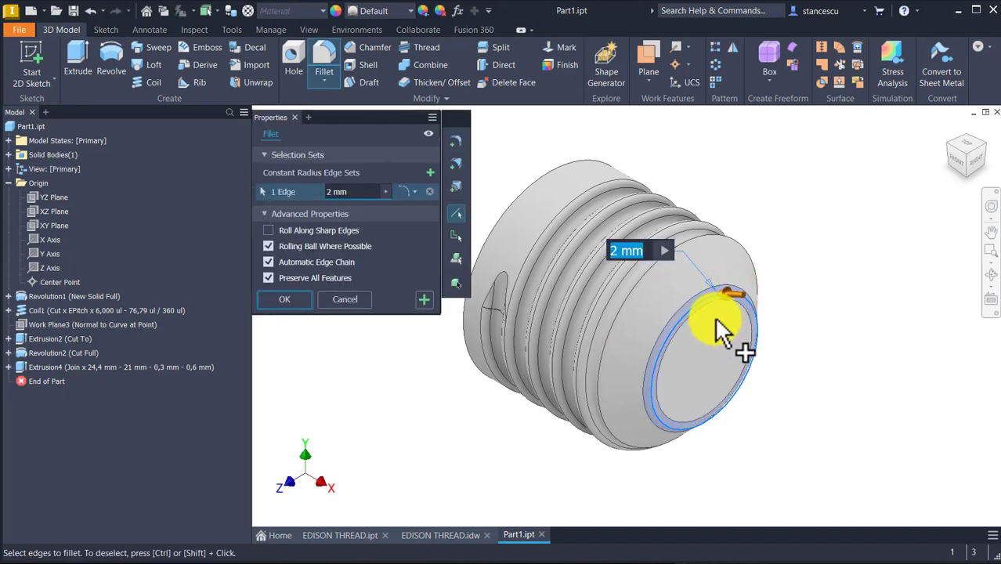
type("0,5")
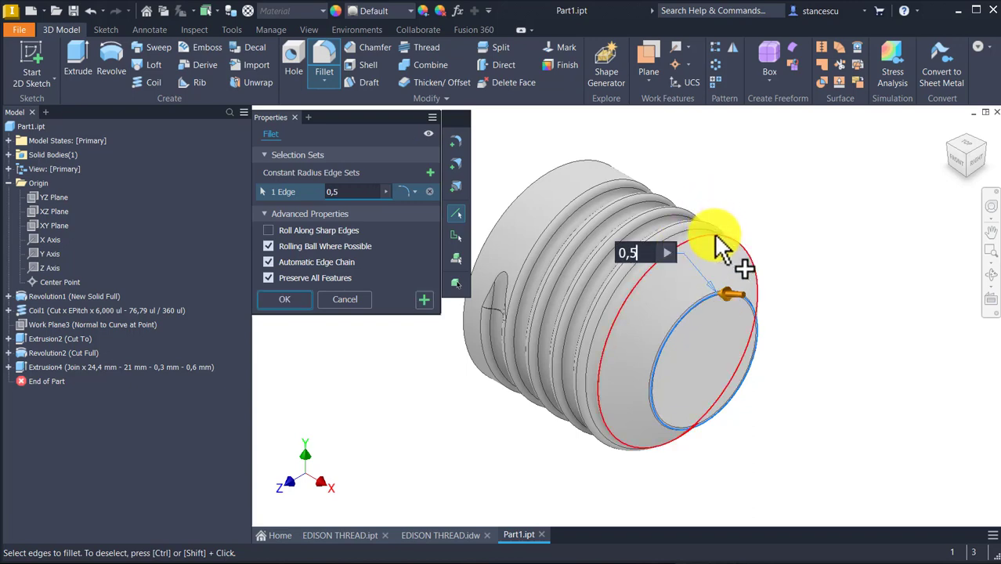
middle_click_drag(776, 264, 720, 315, "shift")
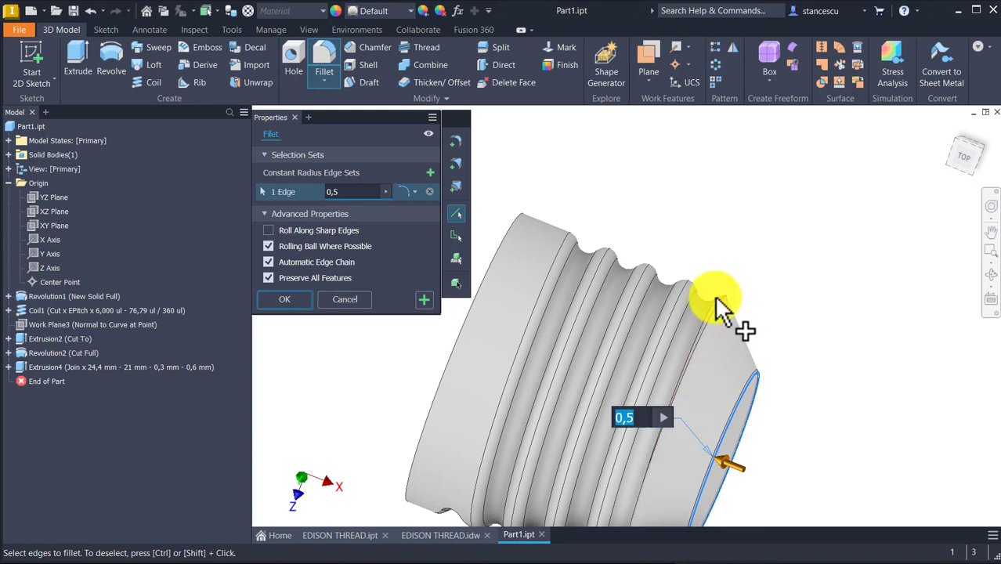
left_click(718, 300)
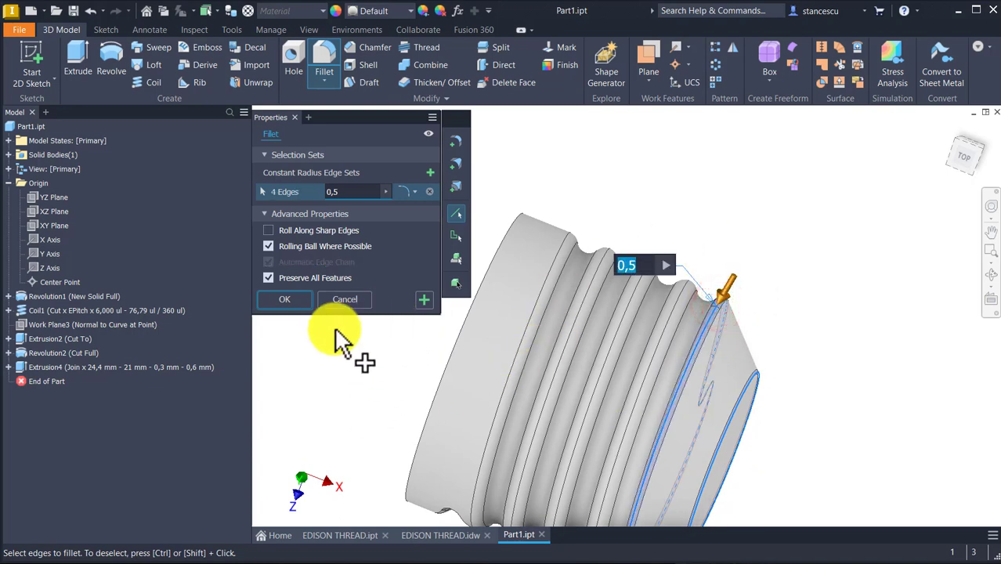
left_click(302, 302)
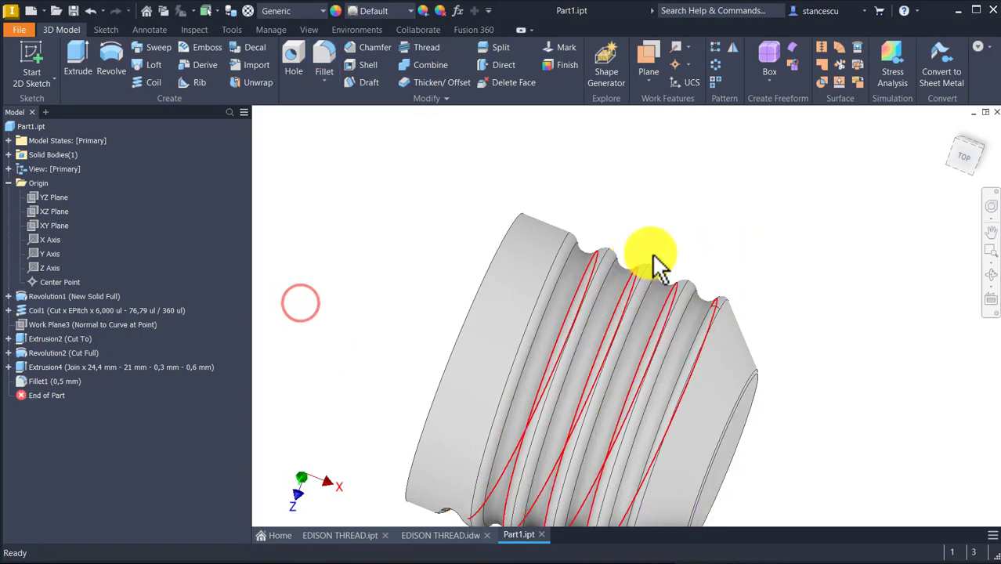
Return to EDISON THREAD.idw and examine the end opening's diameter, depth and edge radius in section A-A
middle_click_drag(648, 252, 729, 478, "shift")
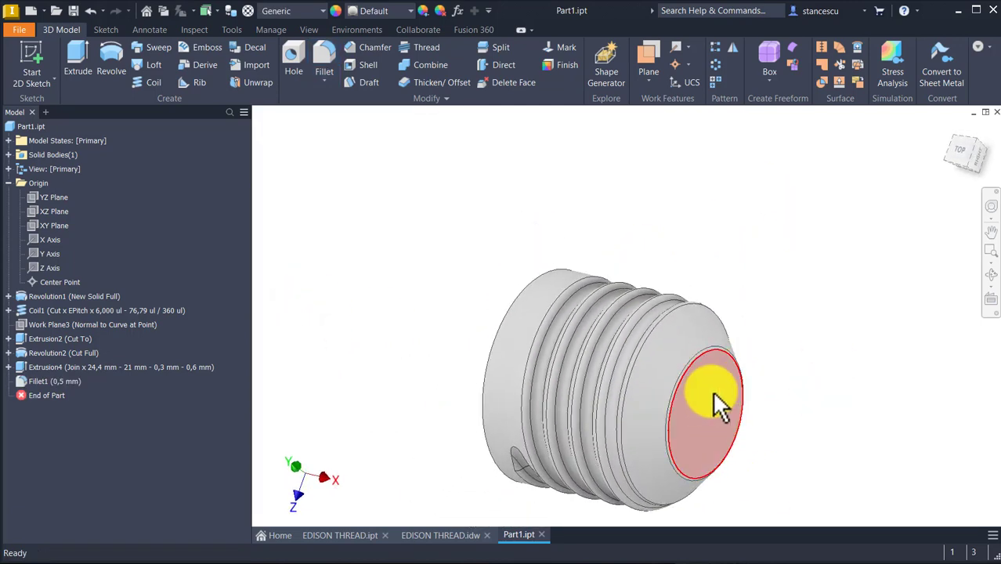
left_click(427, 536)
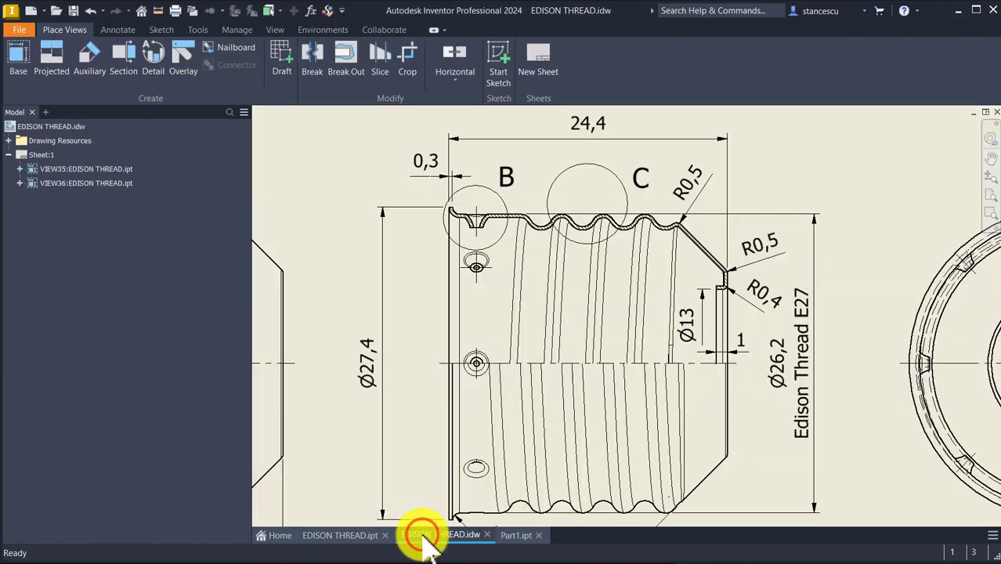
left_click_drag(679, 329, 710, 331)
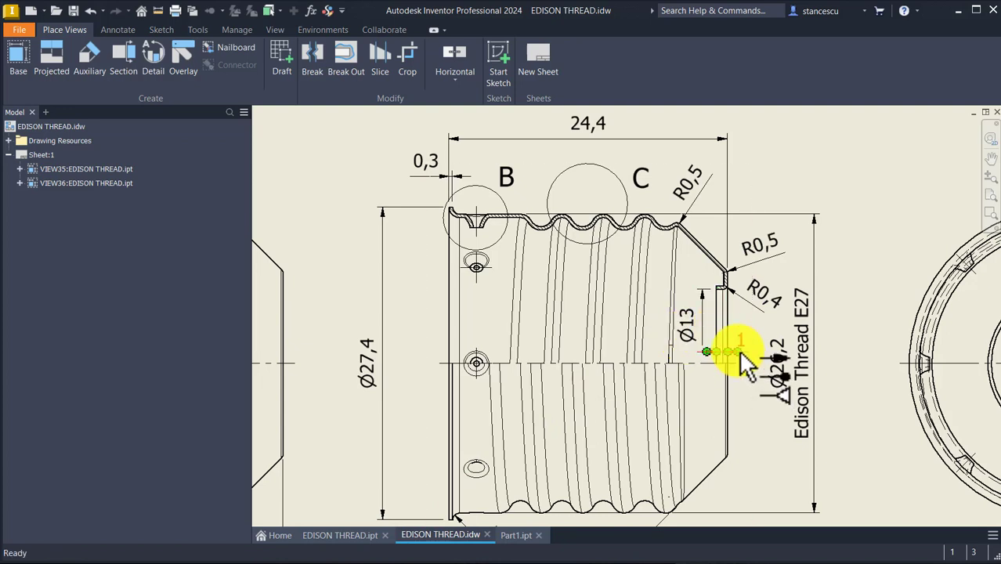
left_click_drag(759, 295, 779, 308)
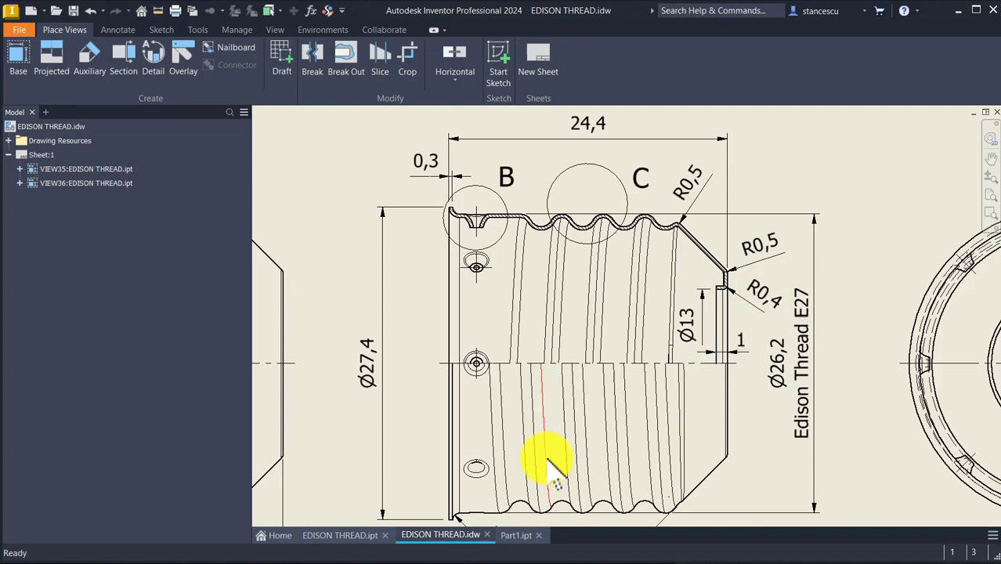
Switch to Part1.ipt and place a simple hole on the small end face, concentric with its circular edge
left_click(514, 536)
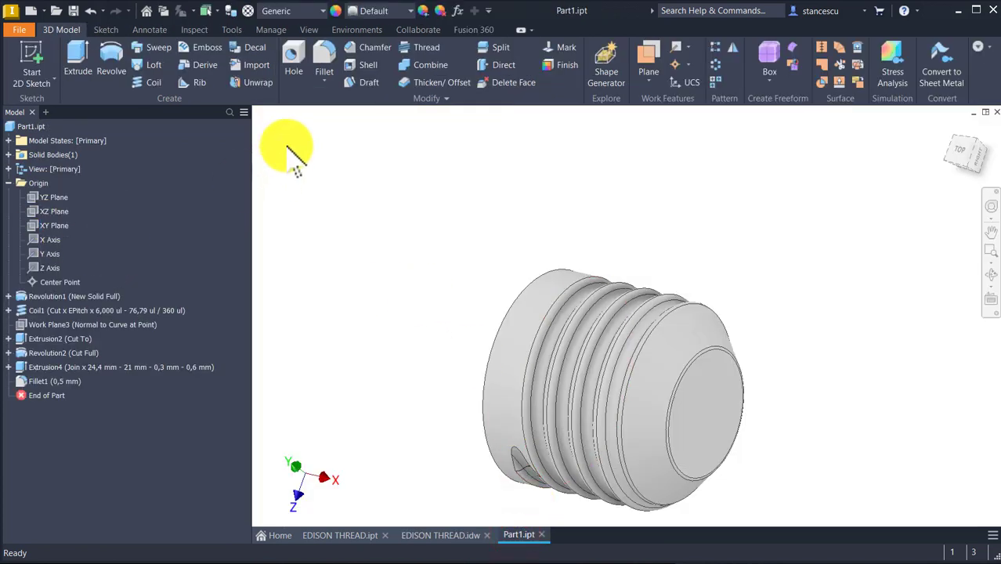
left_click(291, 60)
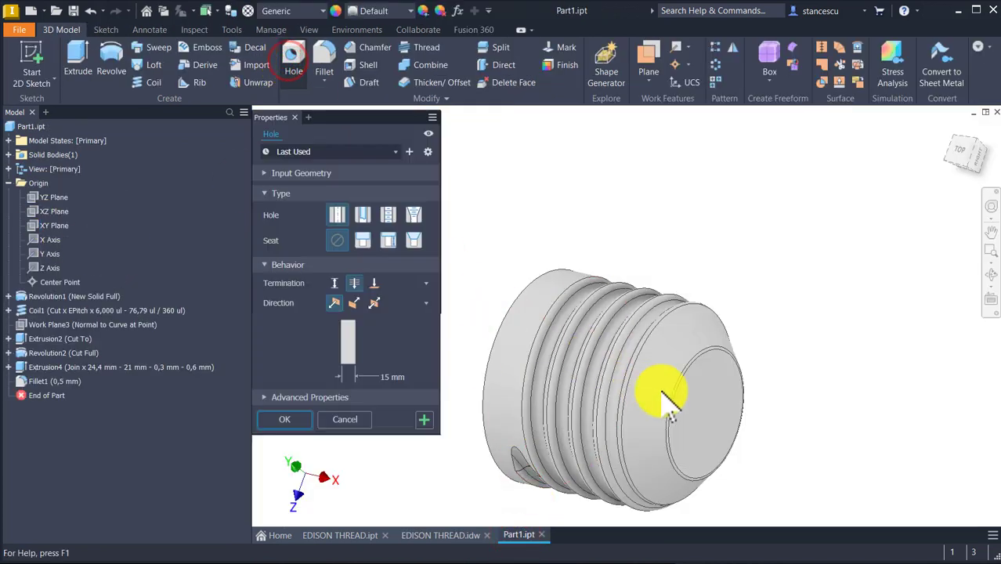
left_click(729, 402)
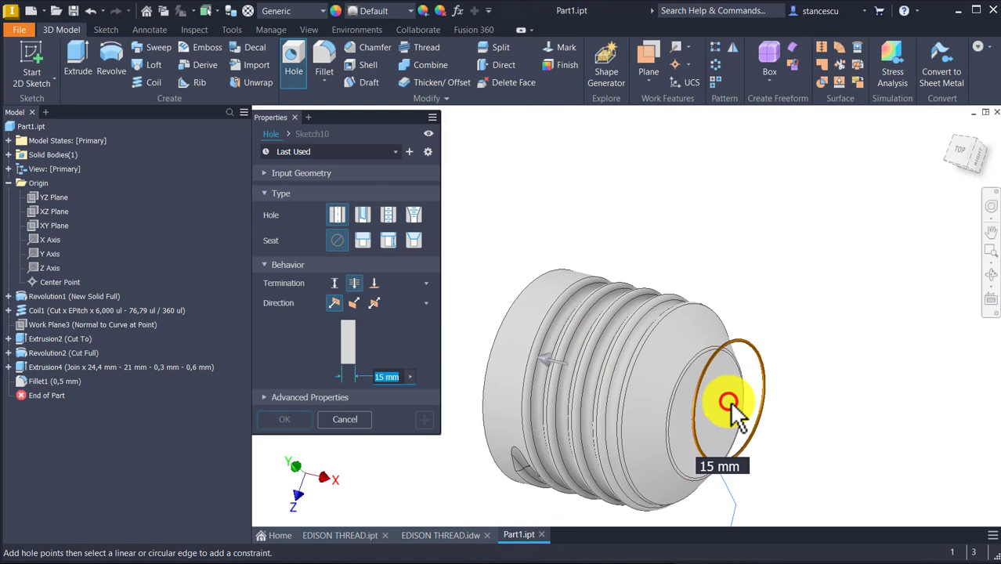
left_click(672, 447)
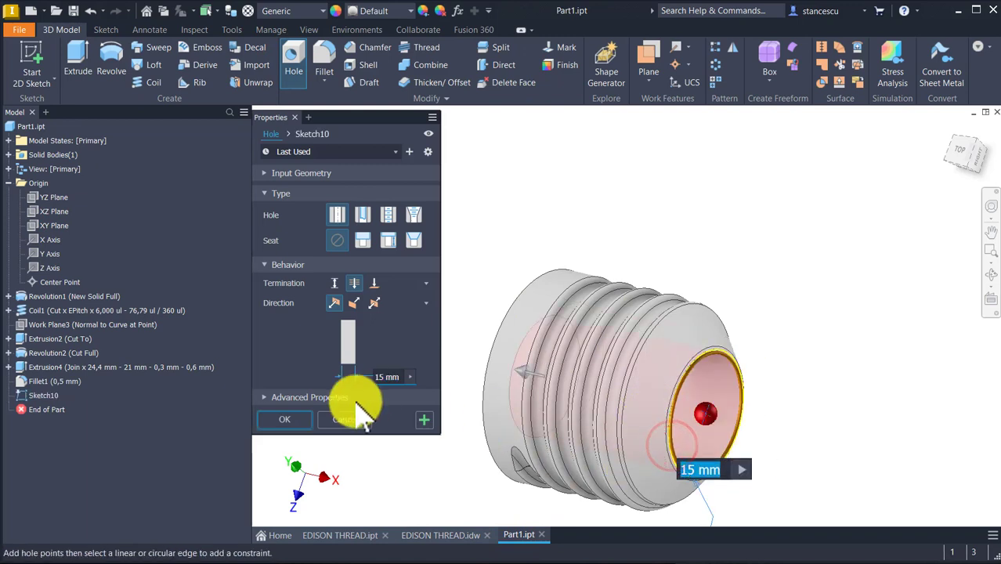
Create the hole with a distance termination, flat drill point, 1 mm depth and 13 mm diameter
left_click(336, 284)
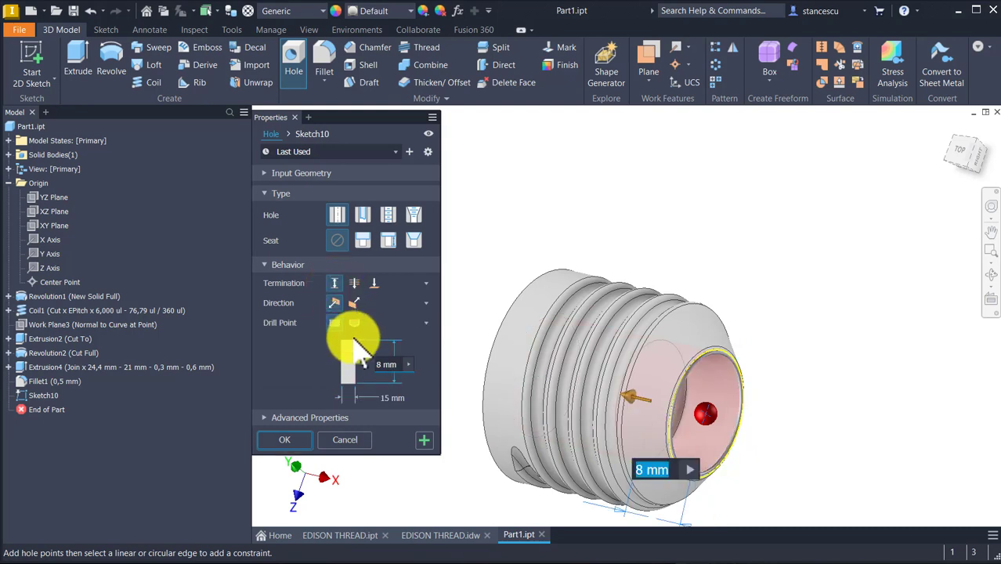
left_click(356, 324)
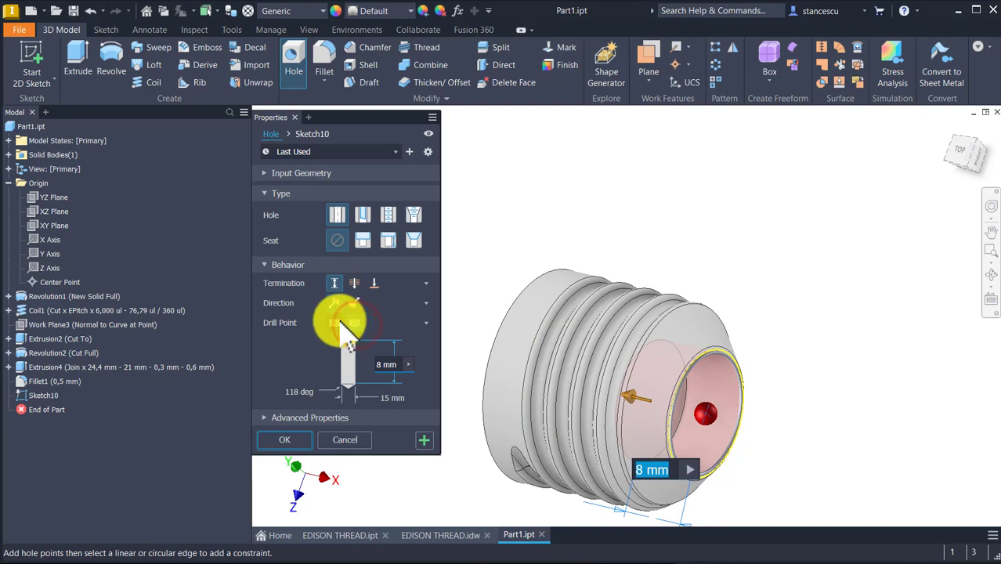
left_click(336, 322)
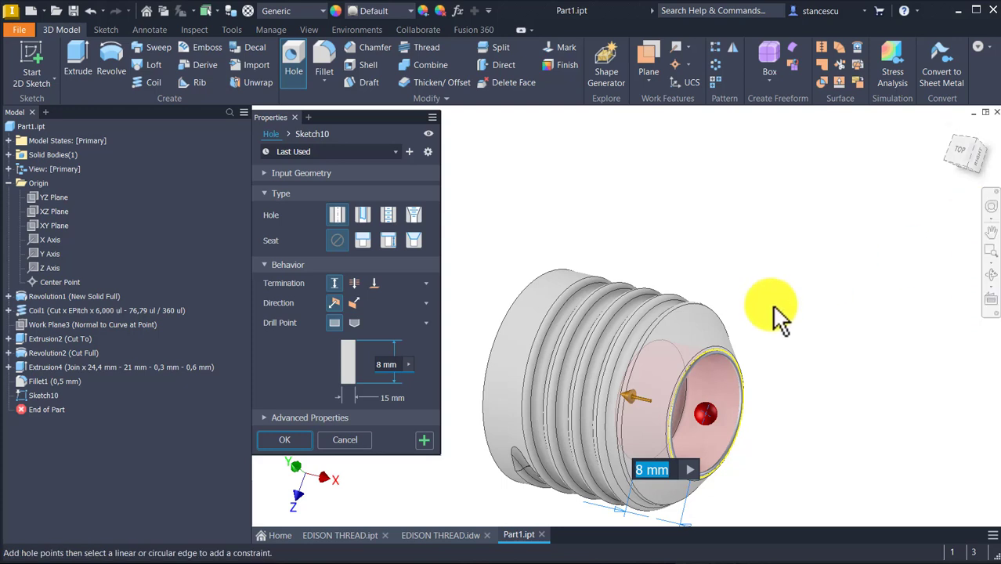
key("Return")
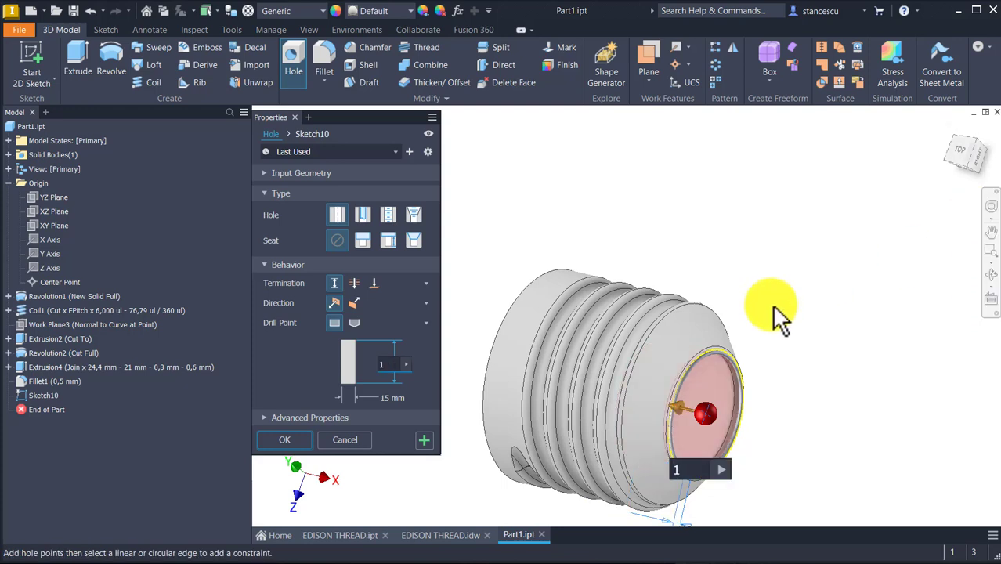
key("Tab")
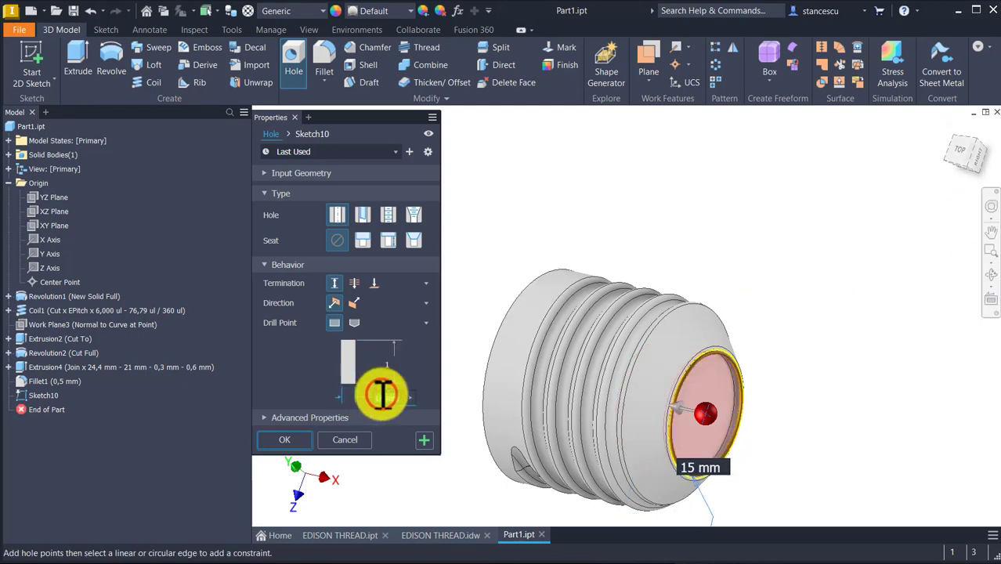
left_click(381, 396)
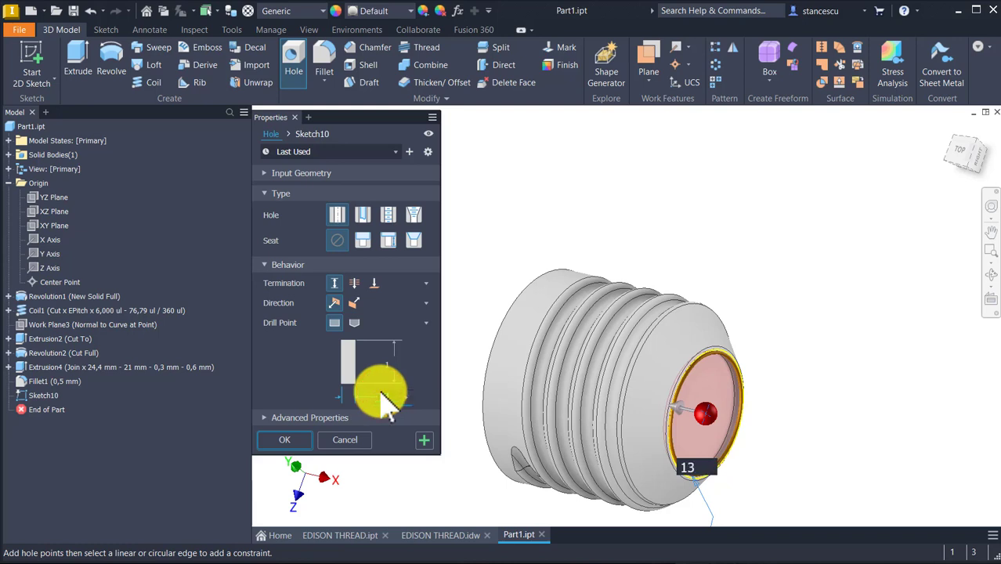
key("Return")
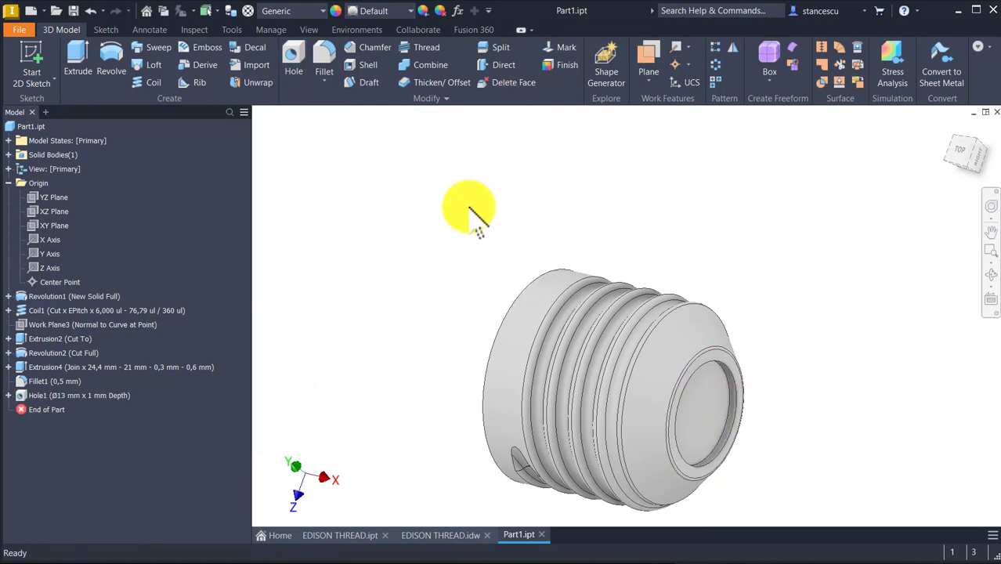
Fillet the outer circular edge of the 13 mm hole with a 0,4 mm radius
type("f")
type(",4")
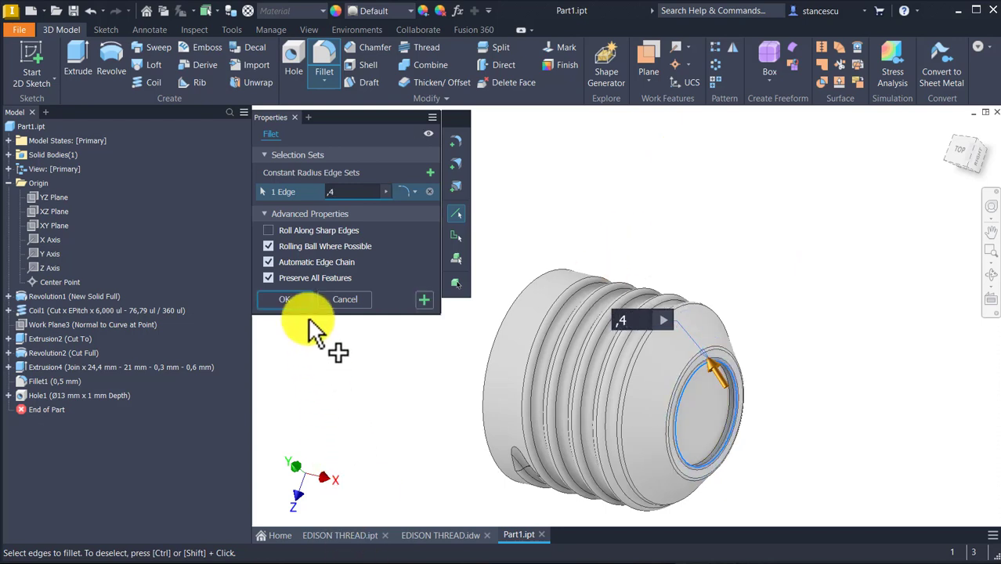
left_click(298, 299)
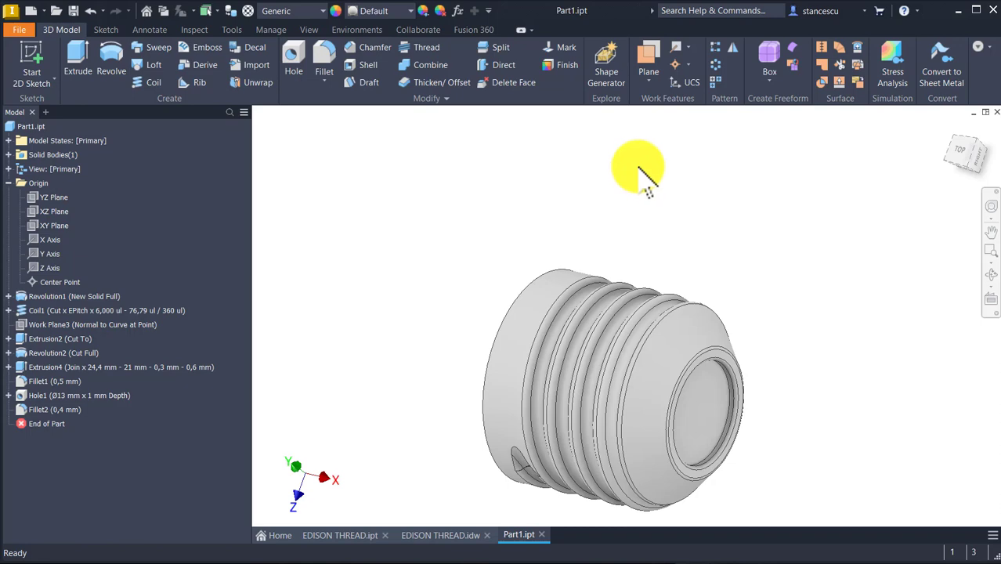
key("F5")
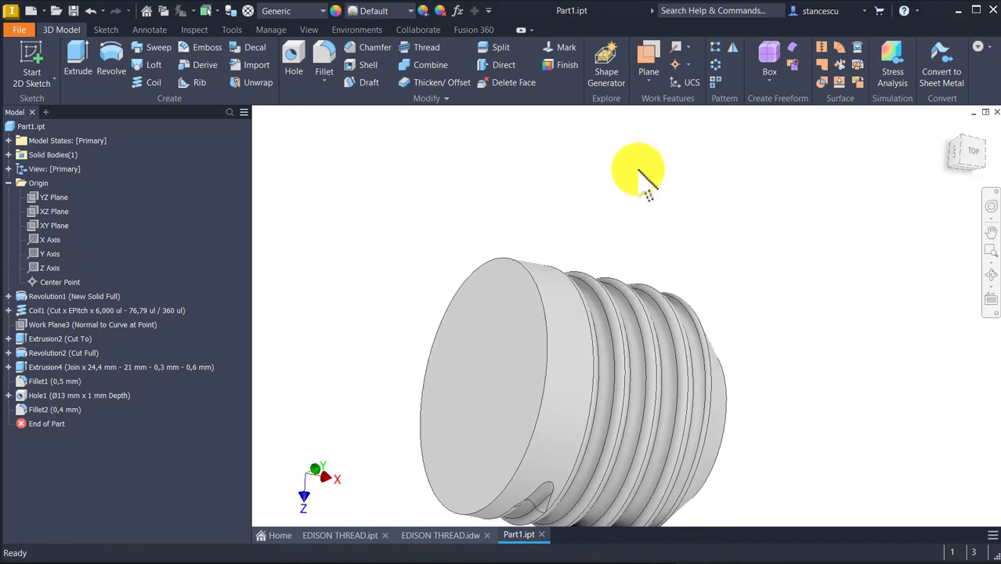
key("F6")
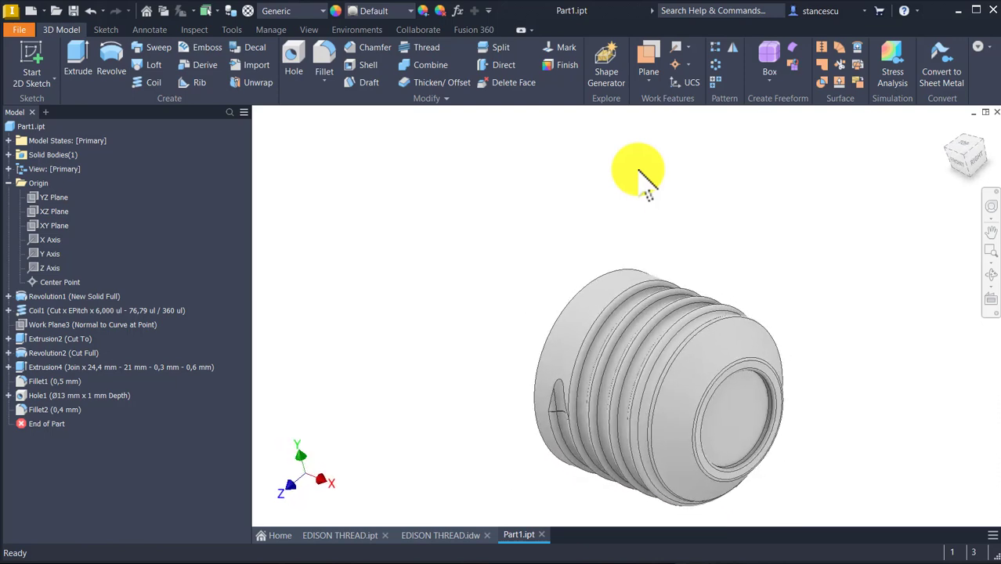
Switch to the finished EDISON THREAD.ipt model and examine the flared holes around its open end from outside and inside
key("F6")
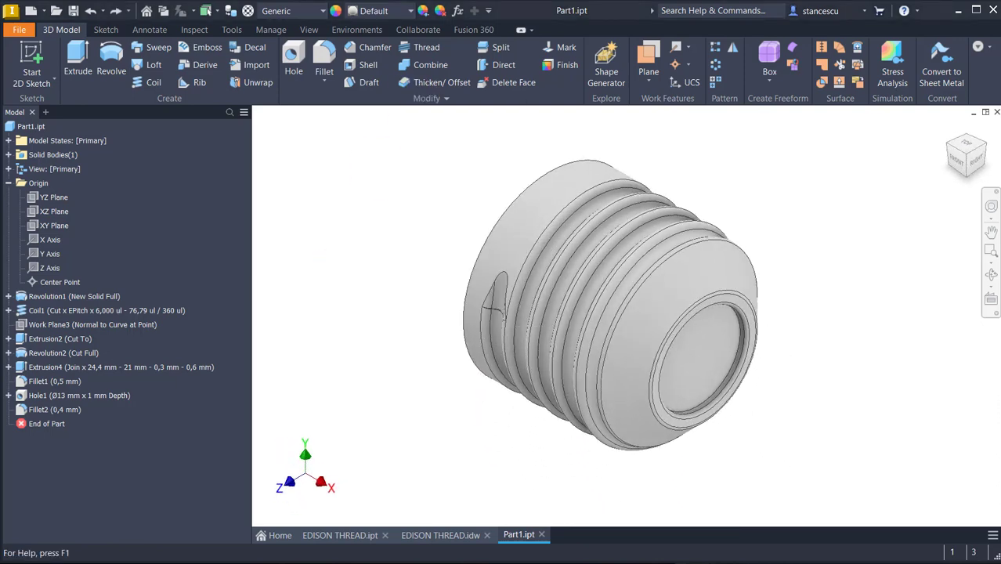
left_click(448, 536)
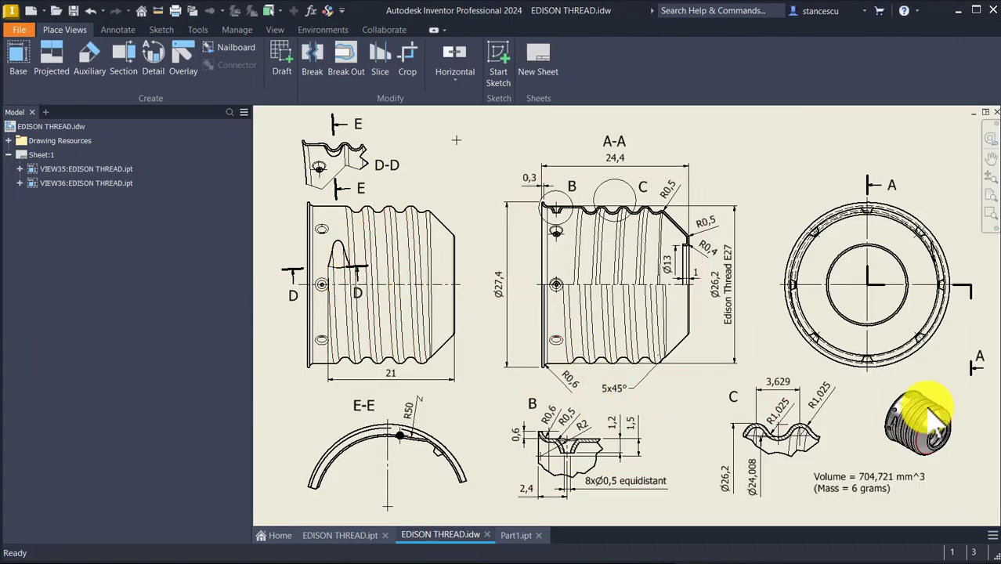
left_click(337, 536)
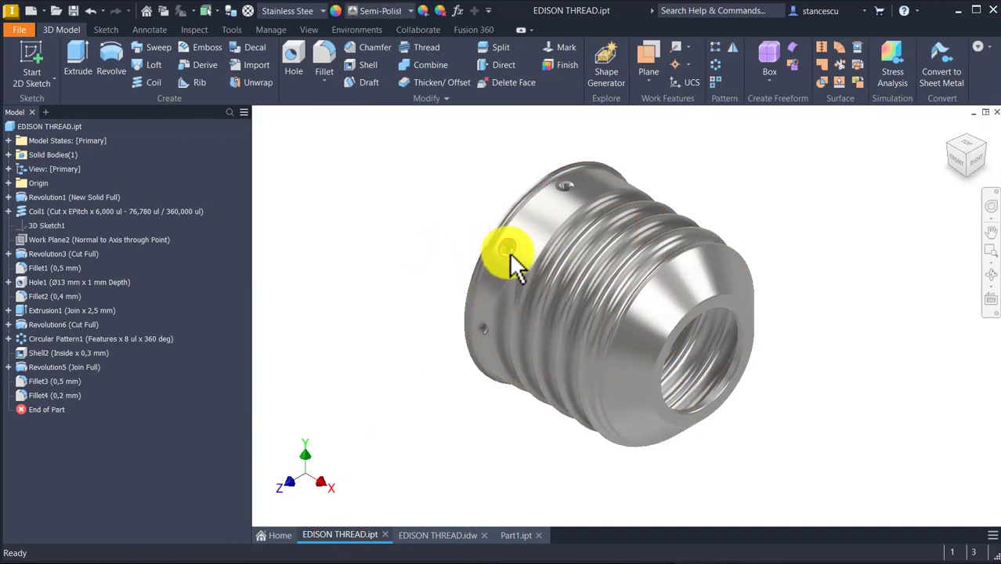
scroll(530, 246, "up", 3)
scroll(549, 220, "up", 3)
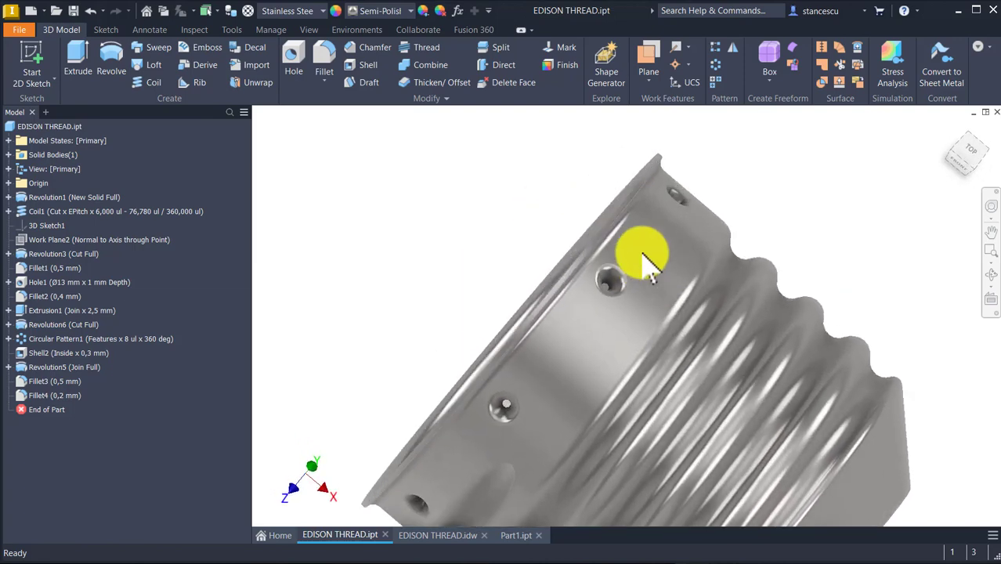
scroll(607, 375, "down", 2)
middle_click_drag(611, 375, 655, 320, "shift")
middle_click_drag(819, 194, 778, 309, "shift")
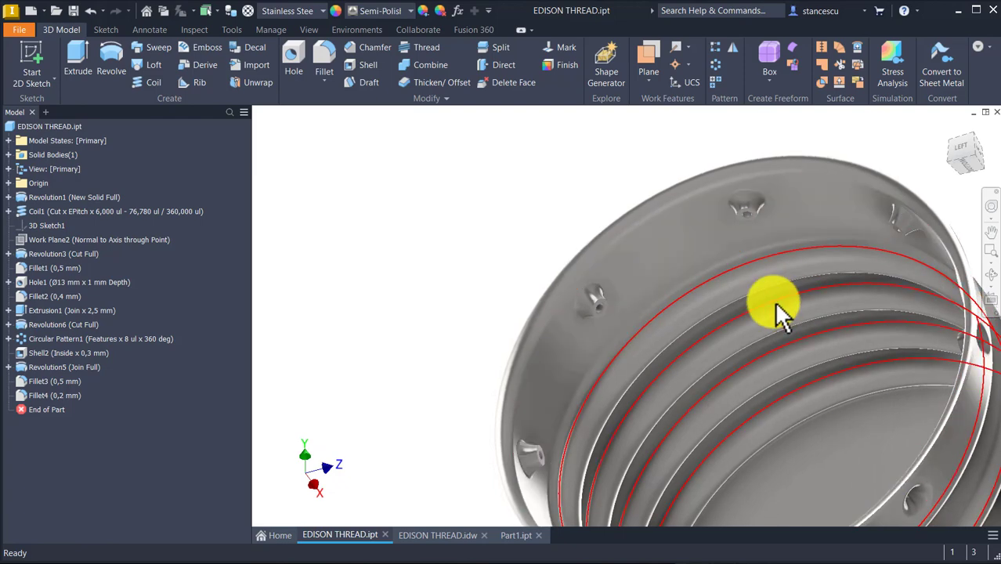
key("F6")
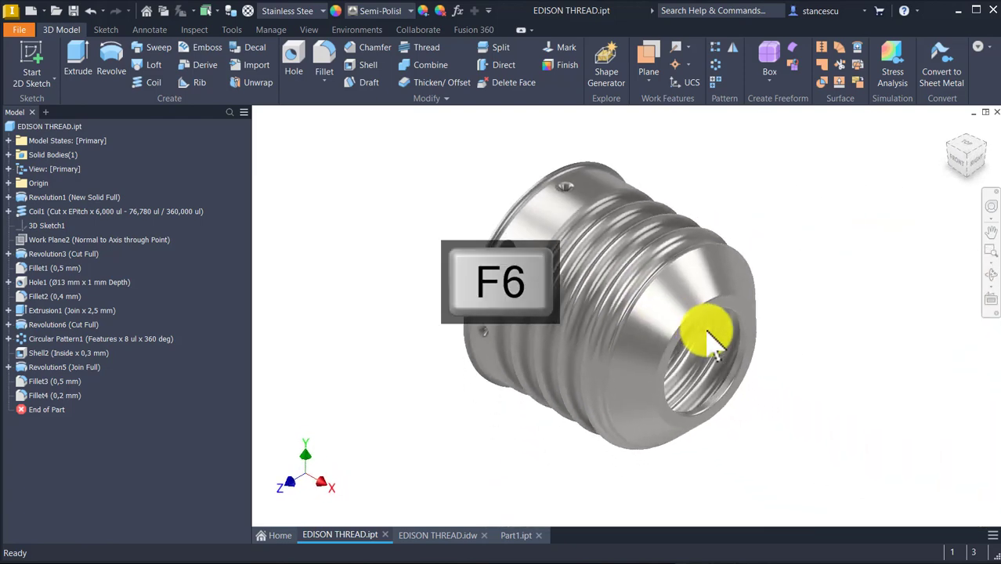
Switch to EDISON THREAD.idw and examine the position, depth, diameter and radii of the equidistant flared holes in detail B
left_click(461, 536)
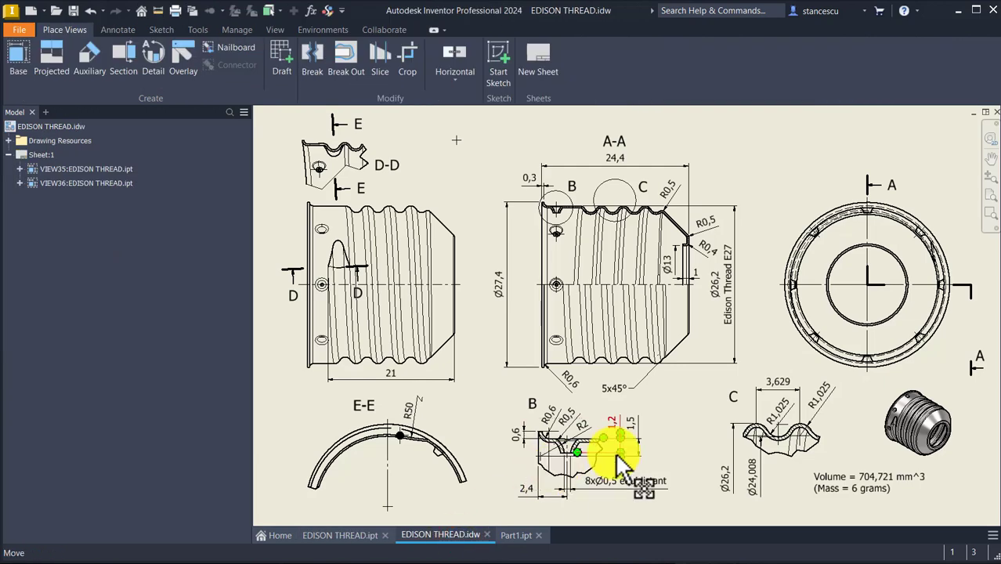
scroll(619, 463, "up", 6)
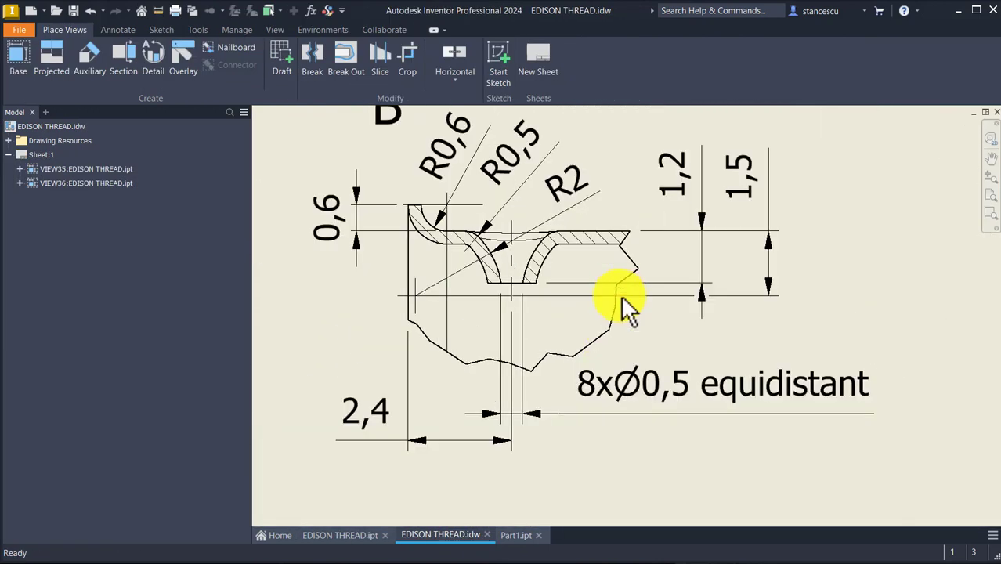
scroll(619, 294, "down", 2)
middle_click_drag(555, 290, 540, 329)
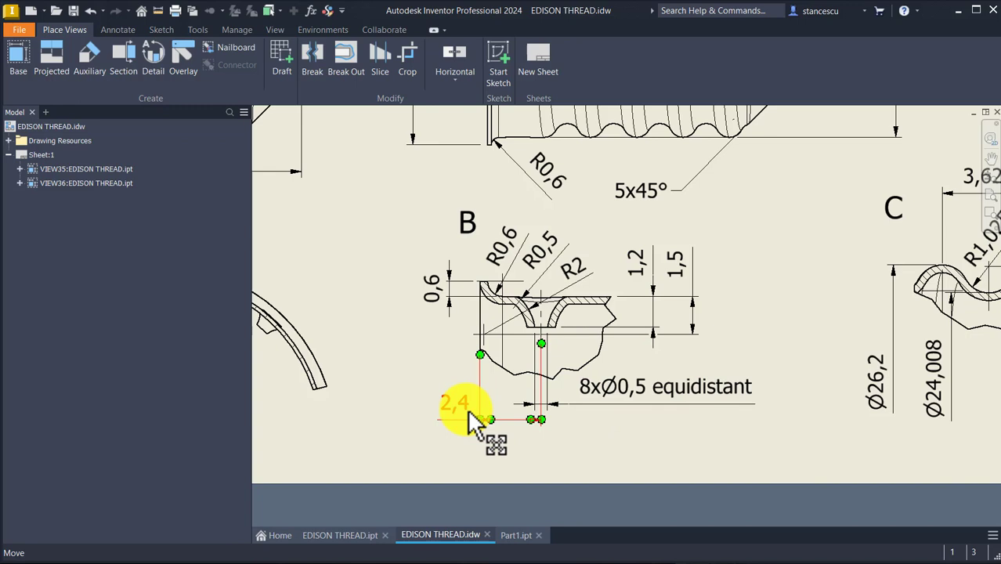
left_click_drag(469, 421, 469, 421)
left_click_drag(622, 276, 635, 272)
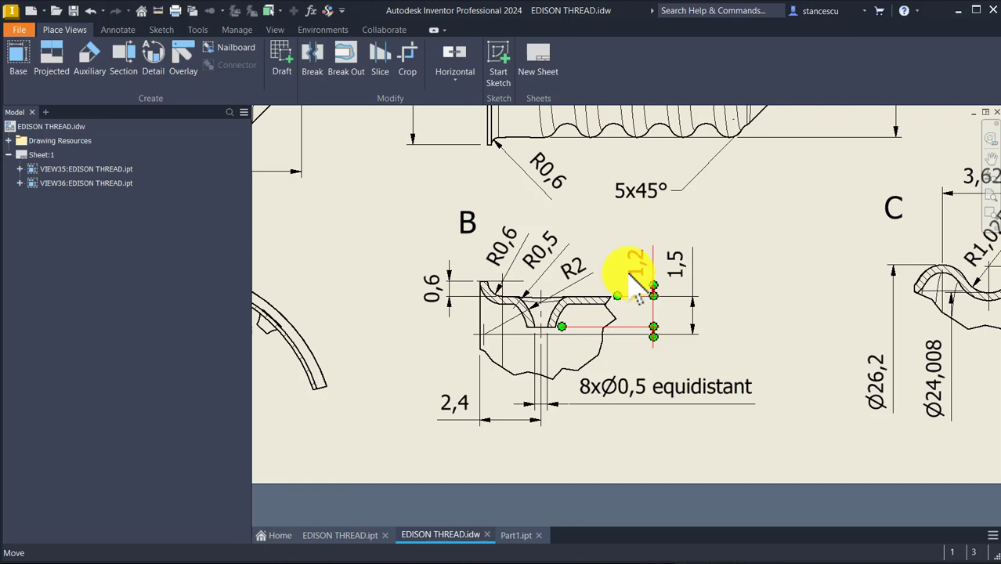
left_click_drag(630, 273, 648, 263)
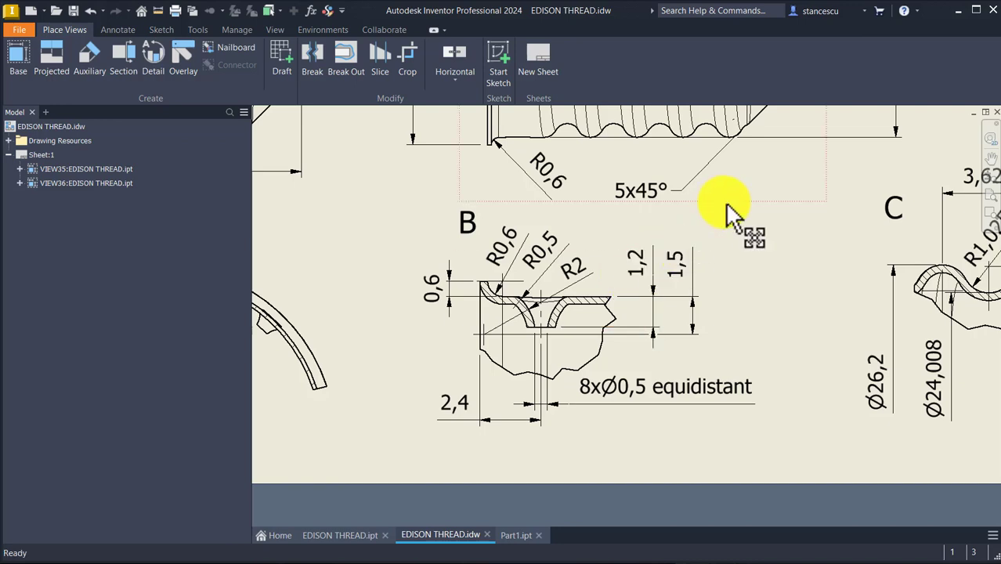
left_click_drag(554, 257, 535, 262)
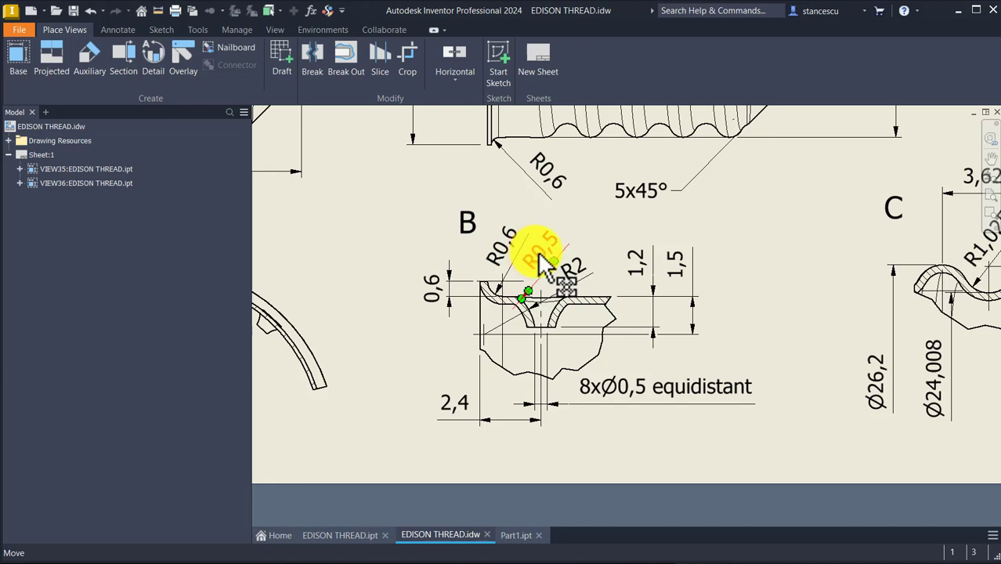
left_click_drag(539, 264, 541, 264)
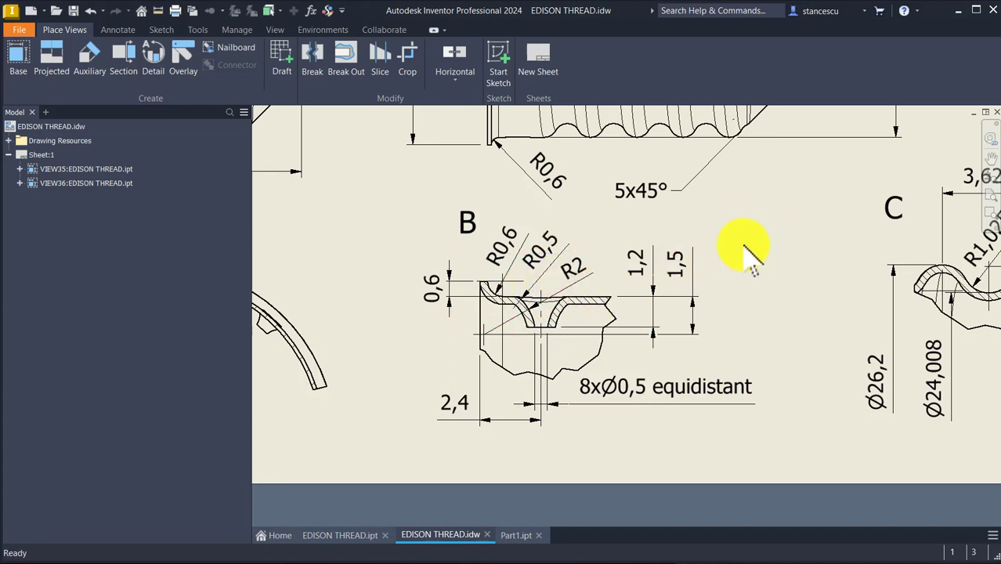
Start a sketch on the XY plane of Part1.ipt with sliced graphics and project the upper edge of the open-end cylinder
left_click(513, 536)
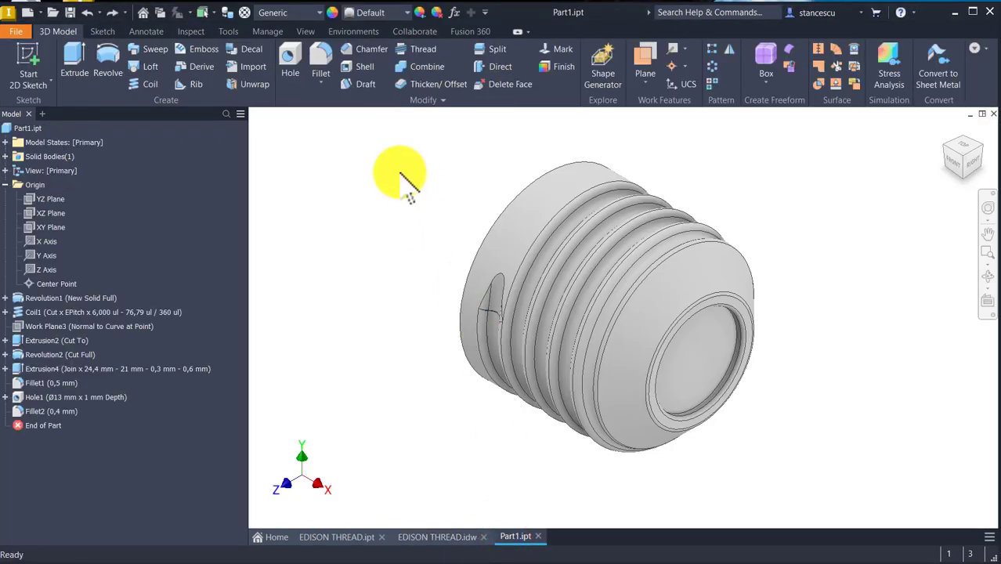
left_click(50, 227)
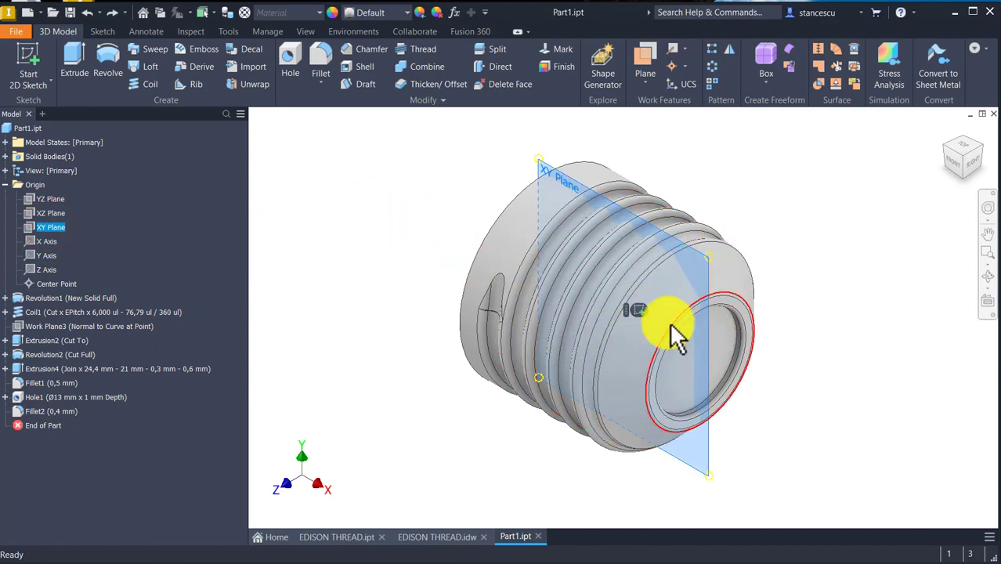
left_click(636, 312)
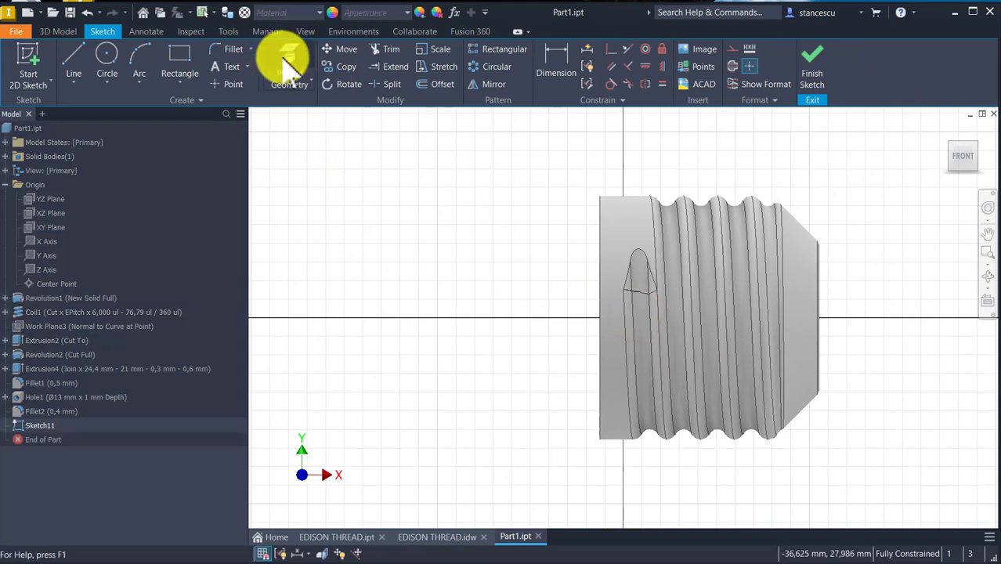
left_click(287, 62)
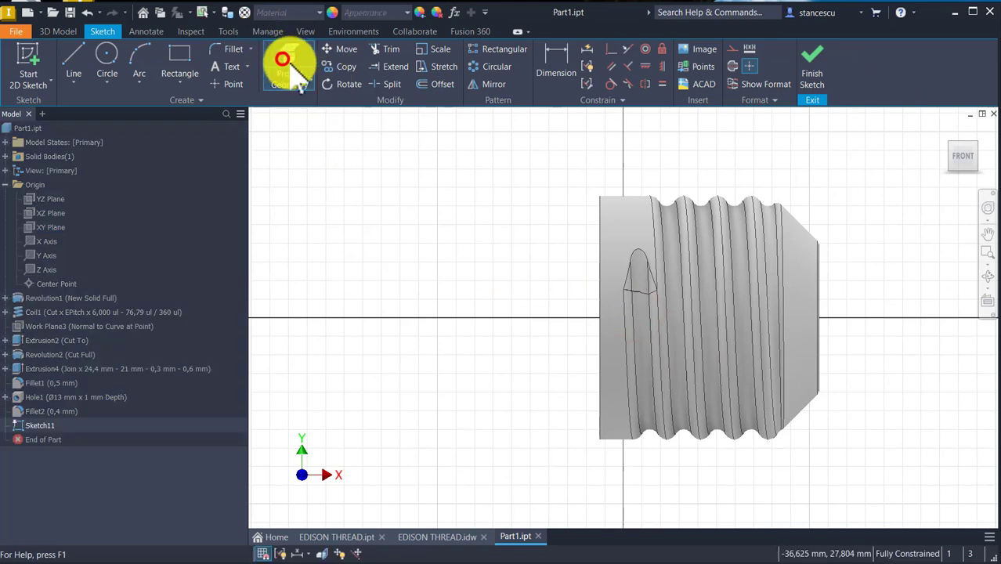
left_click(612, 195)
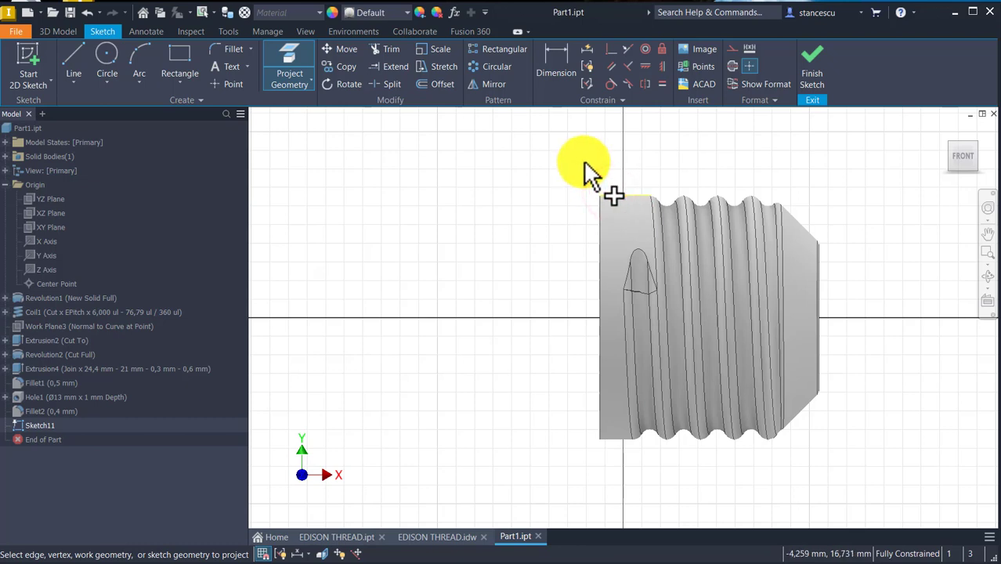
key("F7")
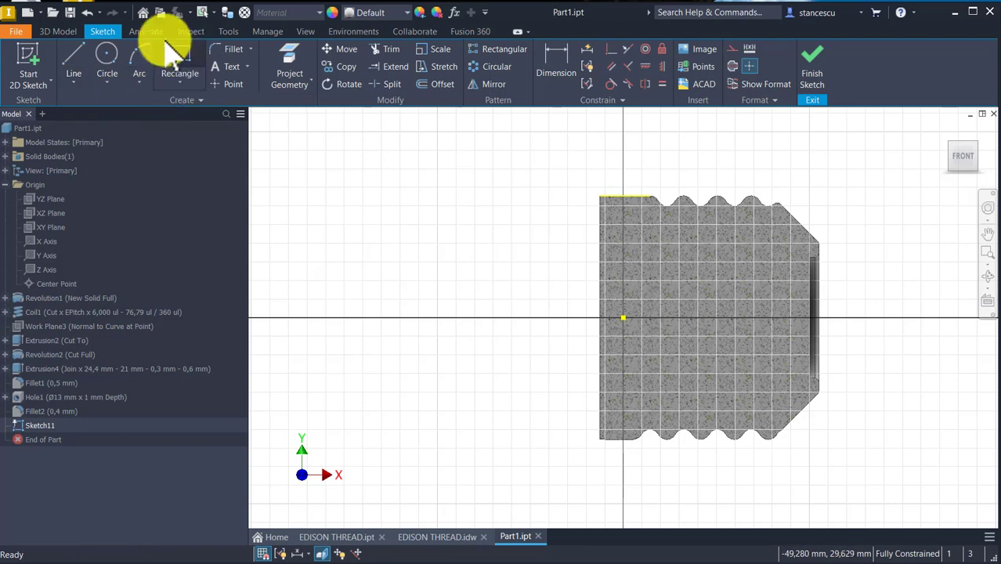
Sketch a three-point arc outside the part from about (-18, 15) mm to (-14, 10) mm, bulging up towards the part
left_click(139, 52)
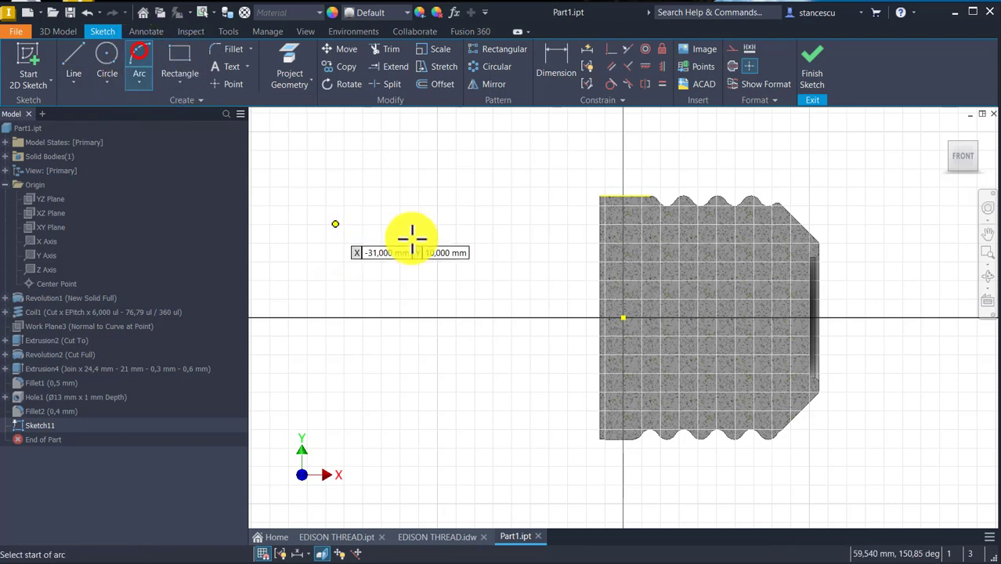
left_click(457, 174)
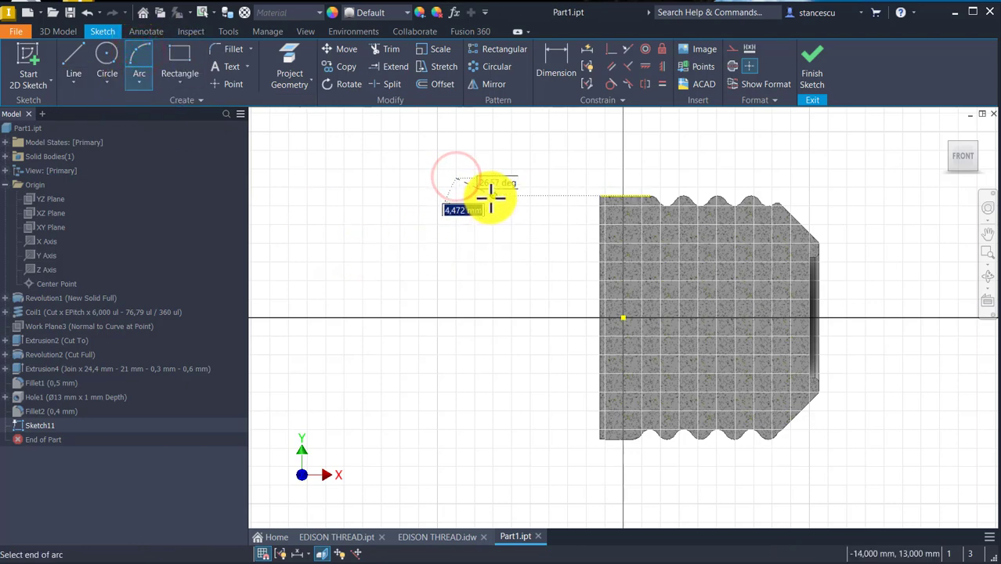
left_click(495, 221)
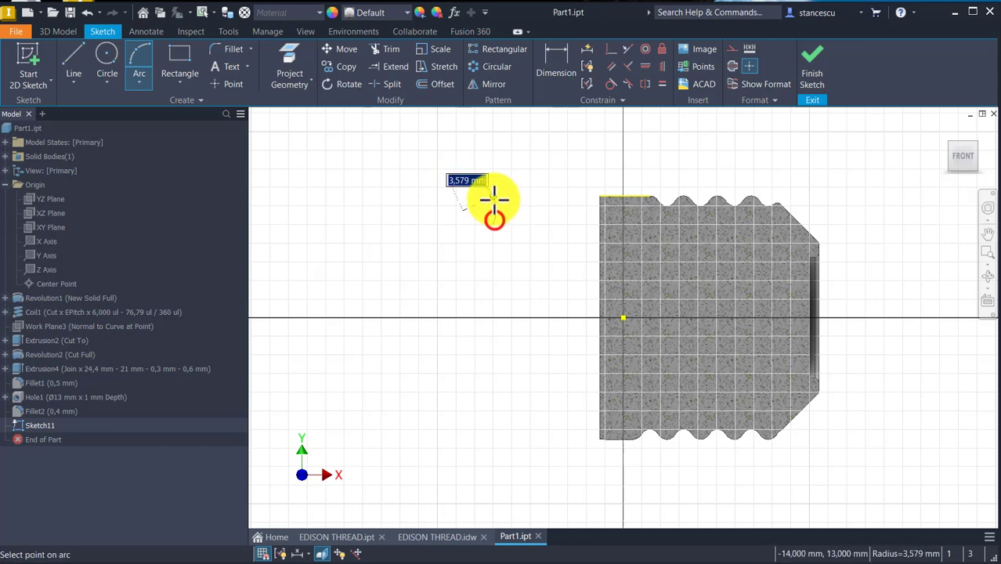
left_click(477, 197)
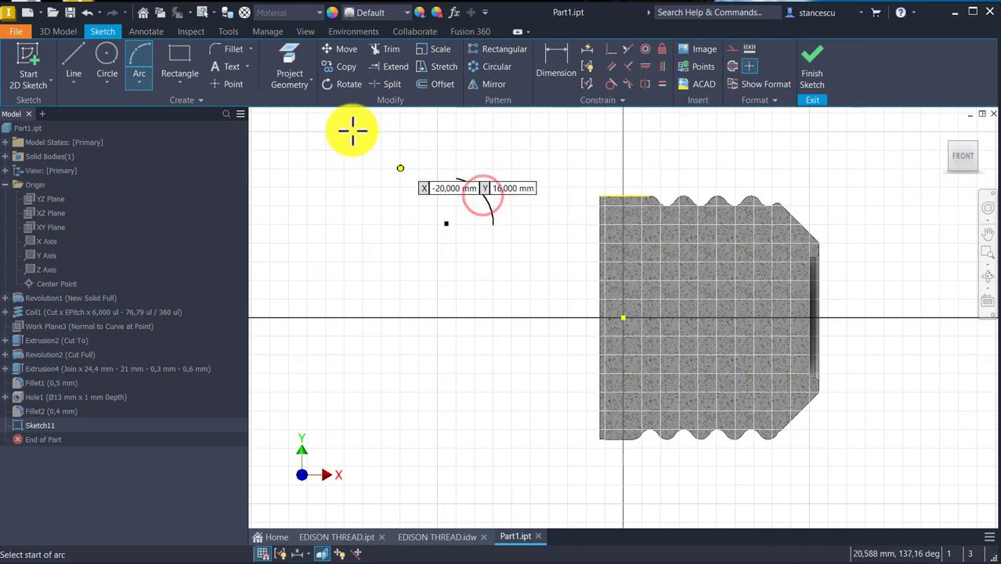
Close the arc into a profile with a horizontal line about 6 mm long, a vertical about 5 mm and a horizontal about 2 mm
left_click(76, 55)
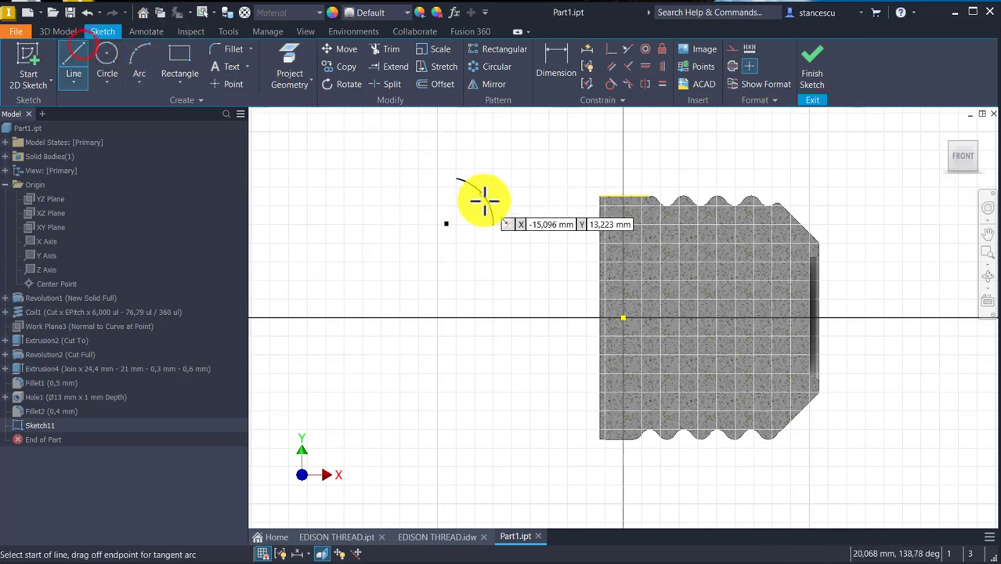
left_click(456, 179)
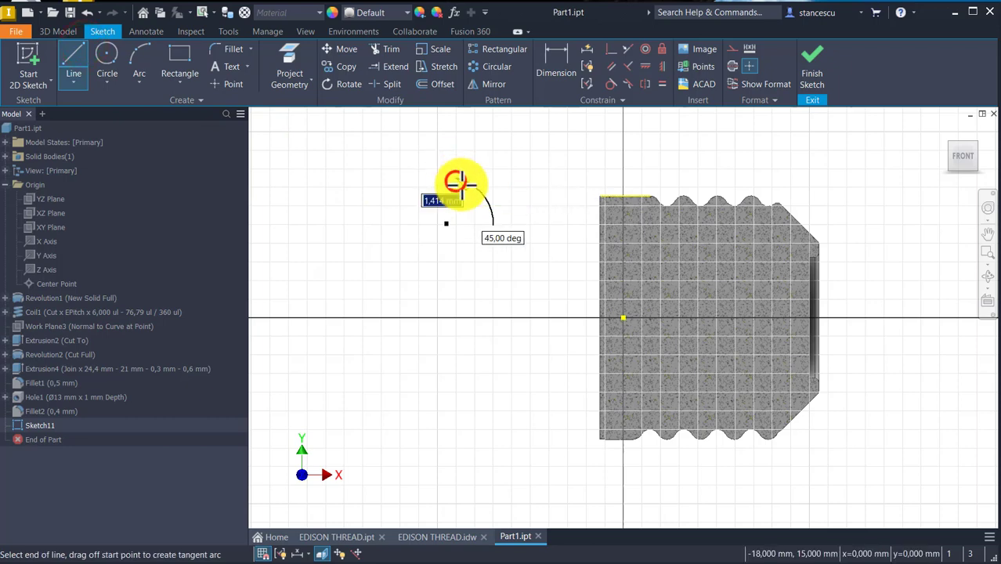
left_click(511, 179)
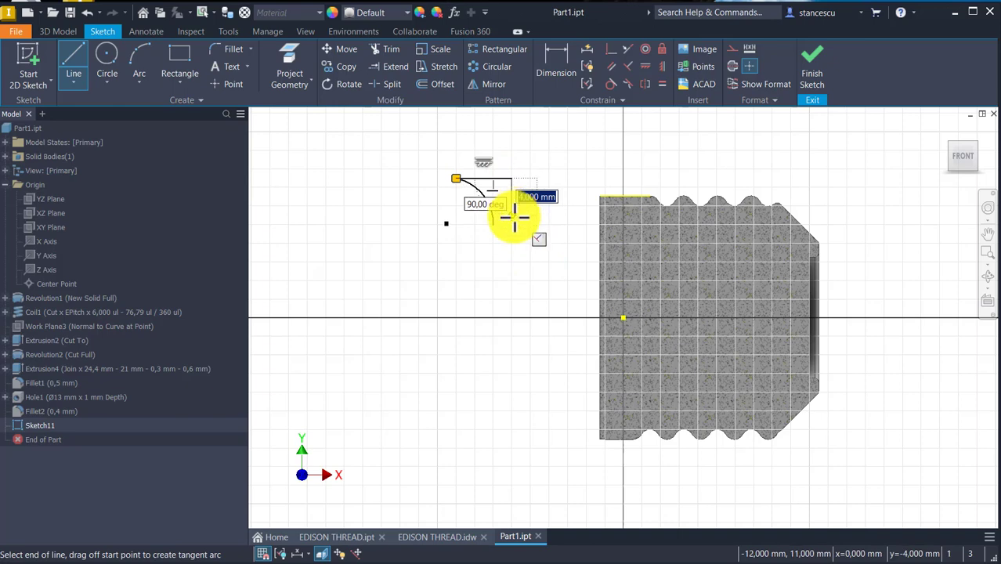
left_click(514, 222)
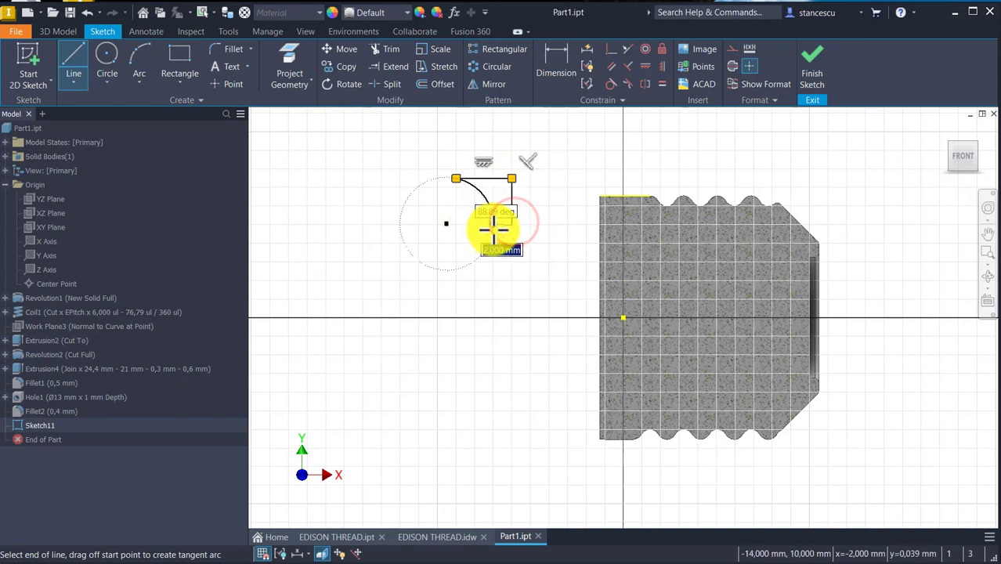
left_click(495, 226)
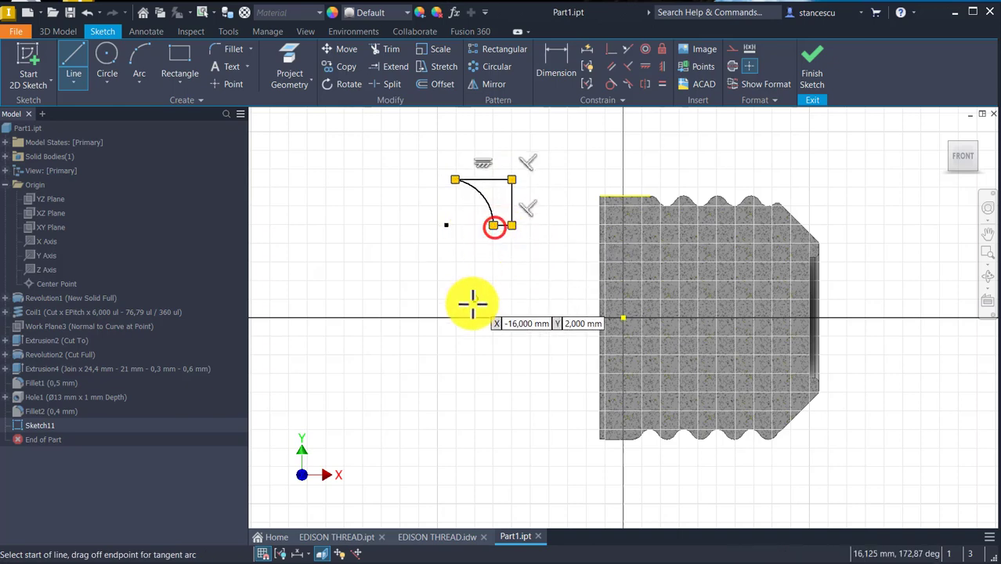
key("Escape")
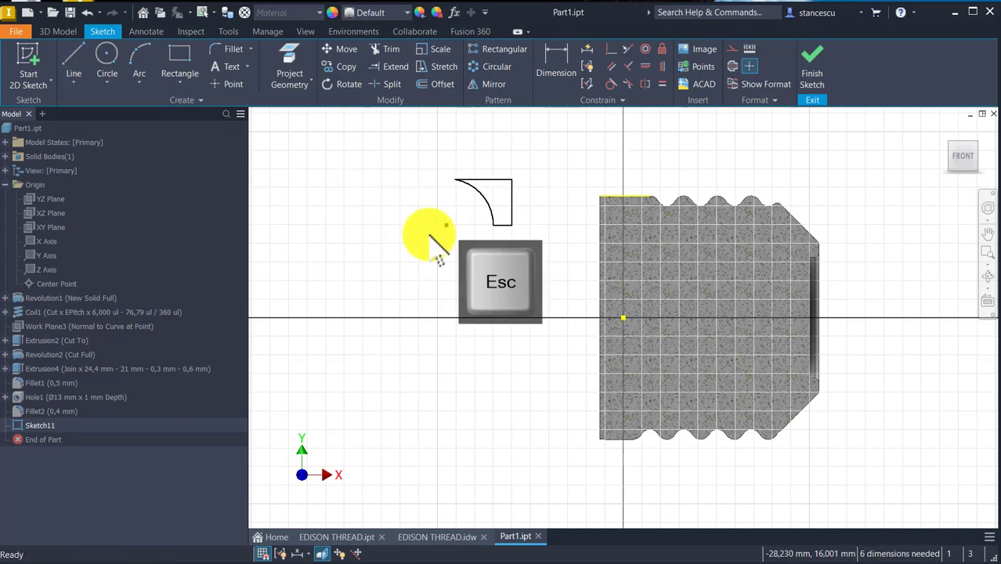
Convert the profile's vertical line to a centerline
left_click(520, 195)
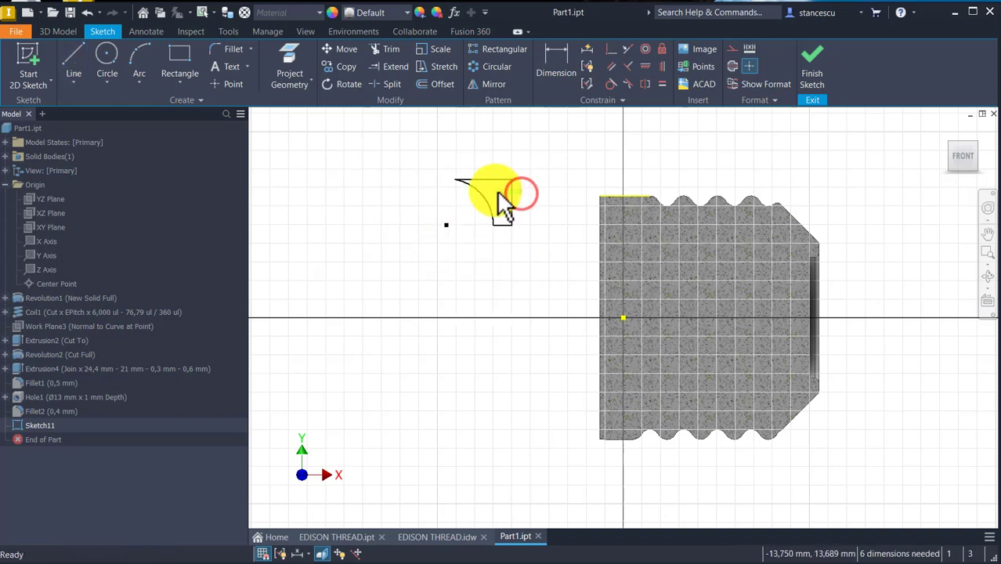
left_click(732, 66)
left_click(559, 161)
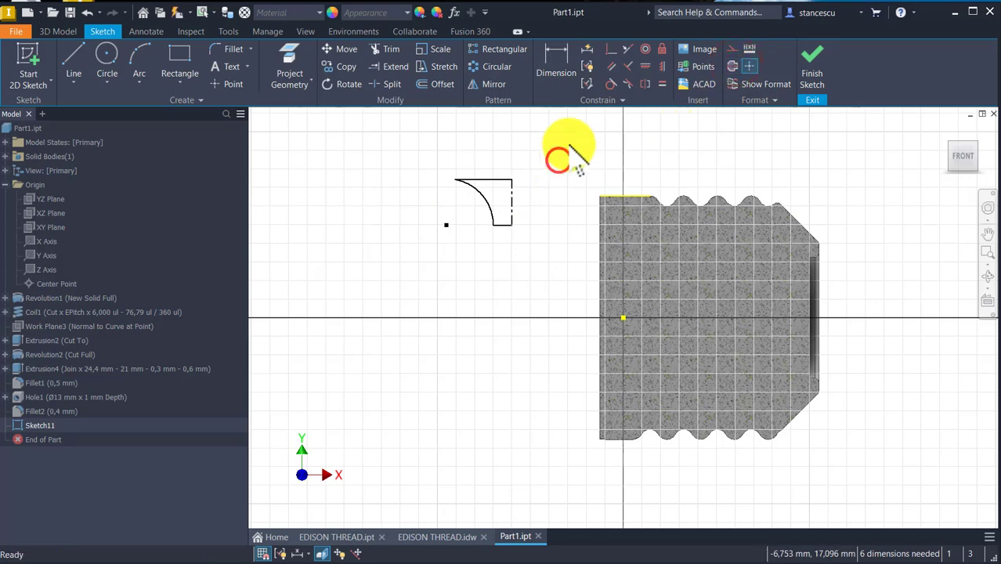
Dimension the profile's upper horizontal line 0.3 mm above the projected edge of the open-end cylinder
left_click(556, 67)
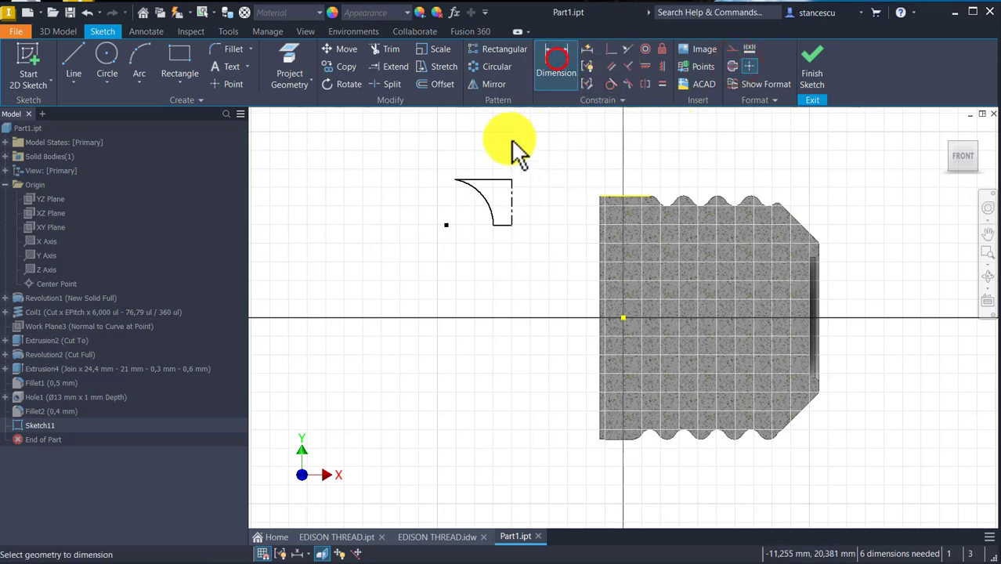
left_click(500, 180)
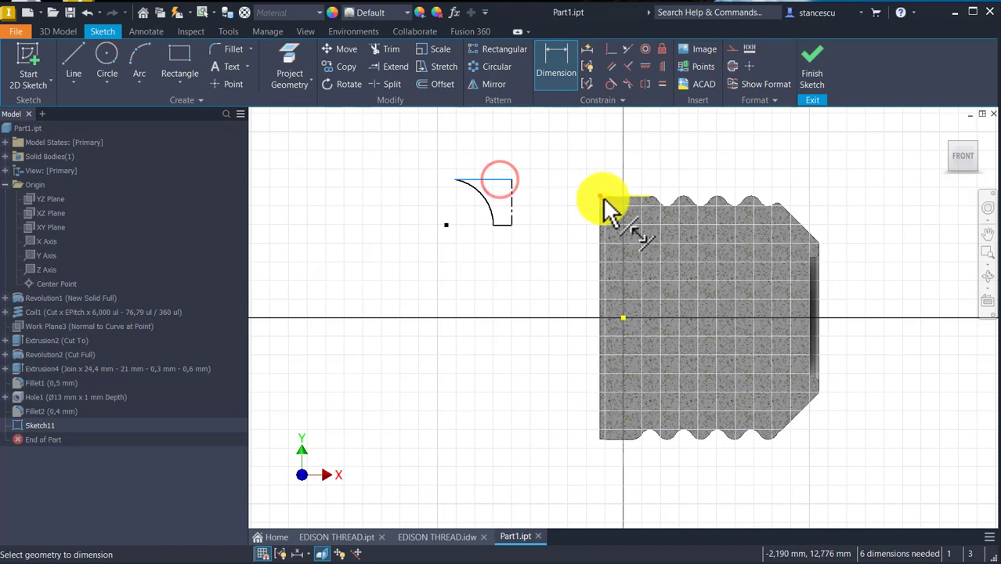
left_click(610, 197)
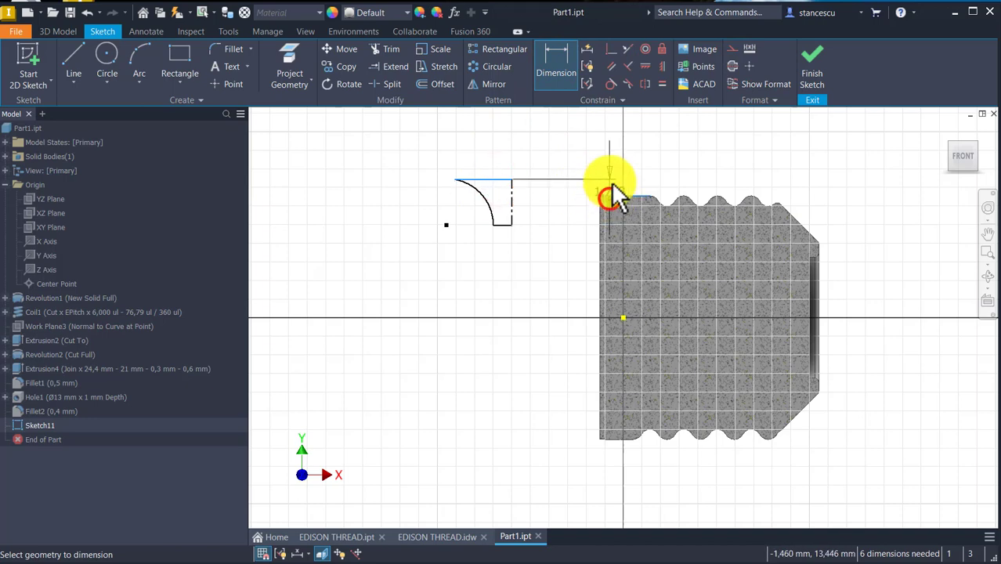
left_click(583, 147)
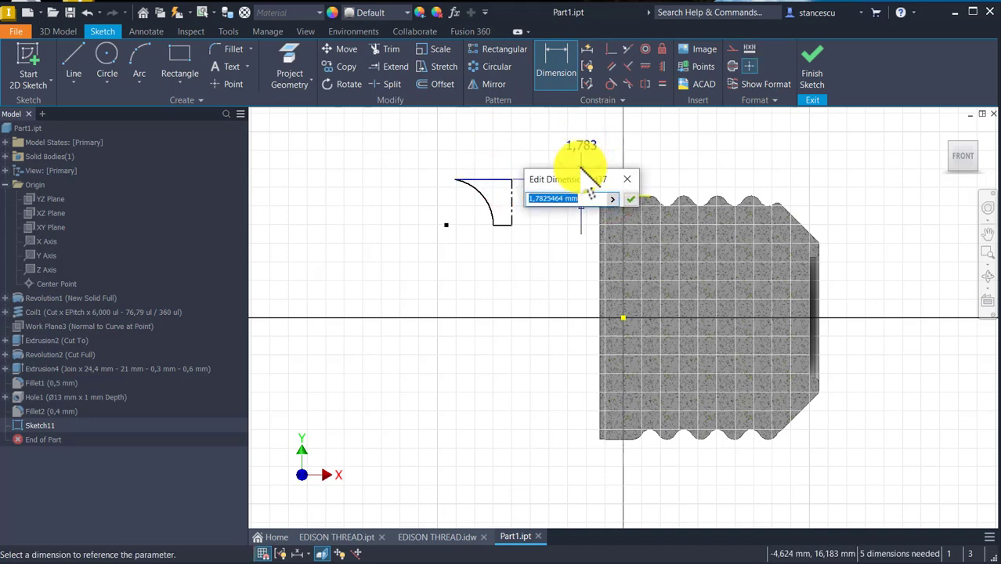
key("Return")
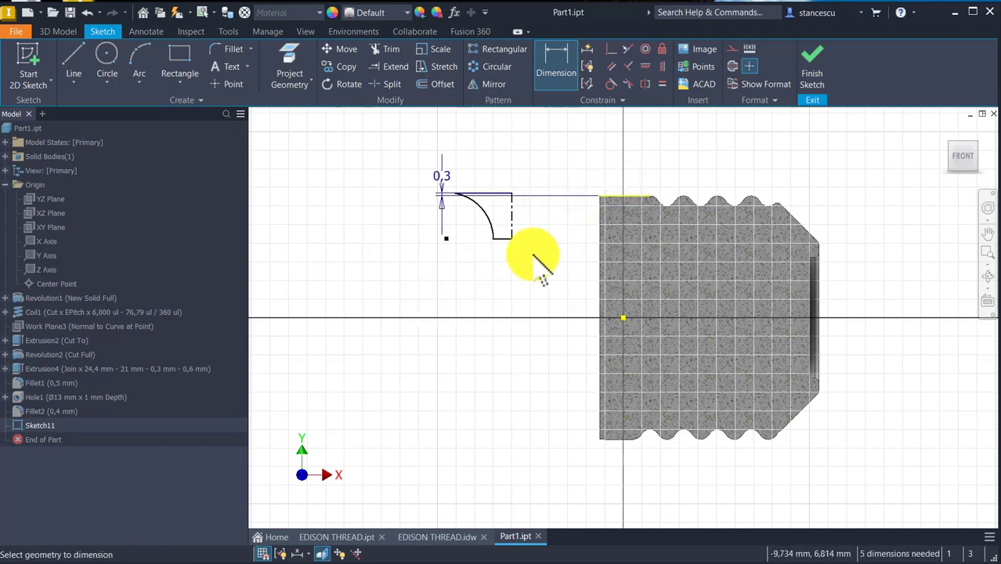
Dimension the profile's arc to a 2 mm radius and its short lower line to a 0.5 mm diameter about the centerline
left_click(487, 213)
left_click(465, 224)
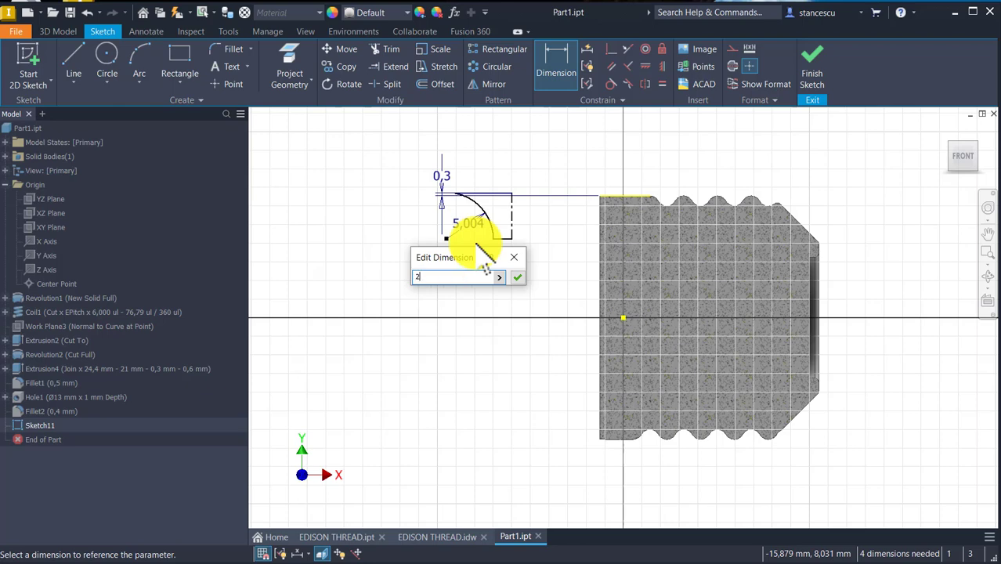
key("Return")
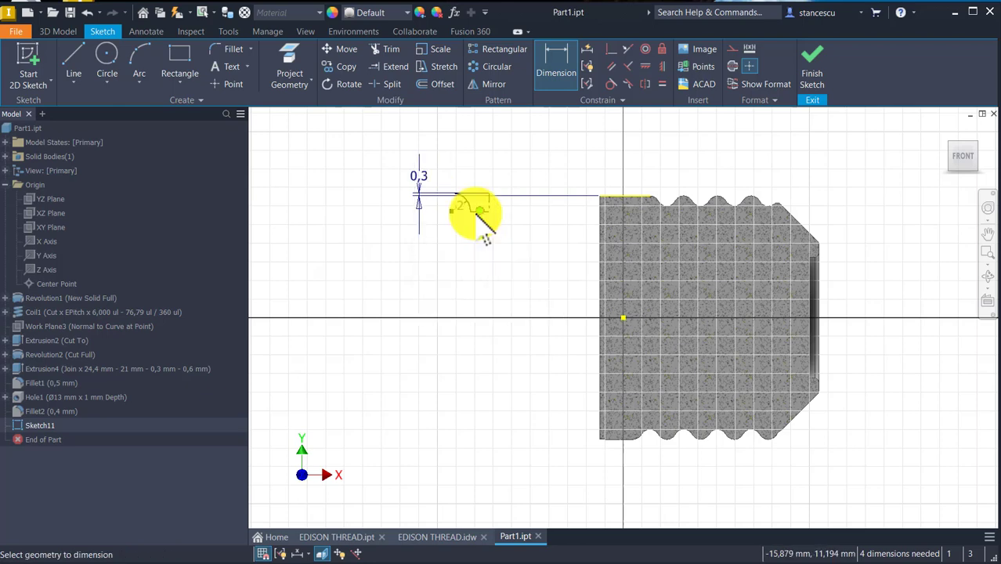
scroll(533, 308, "up", 3)
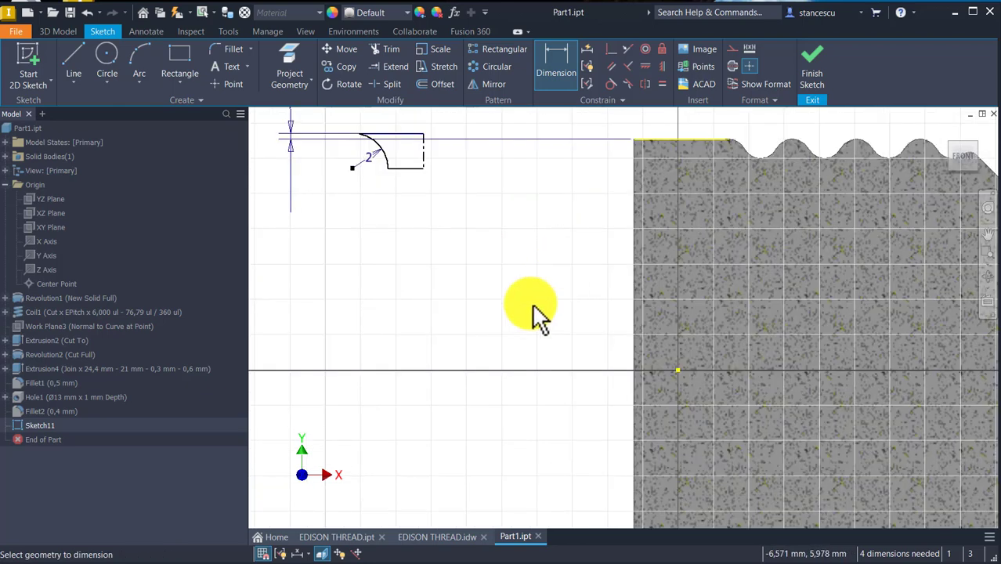
left_click(389, 167)
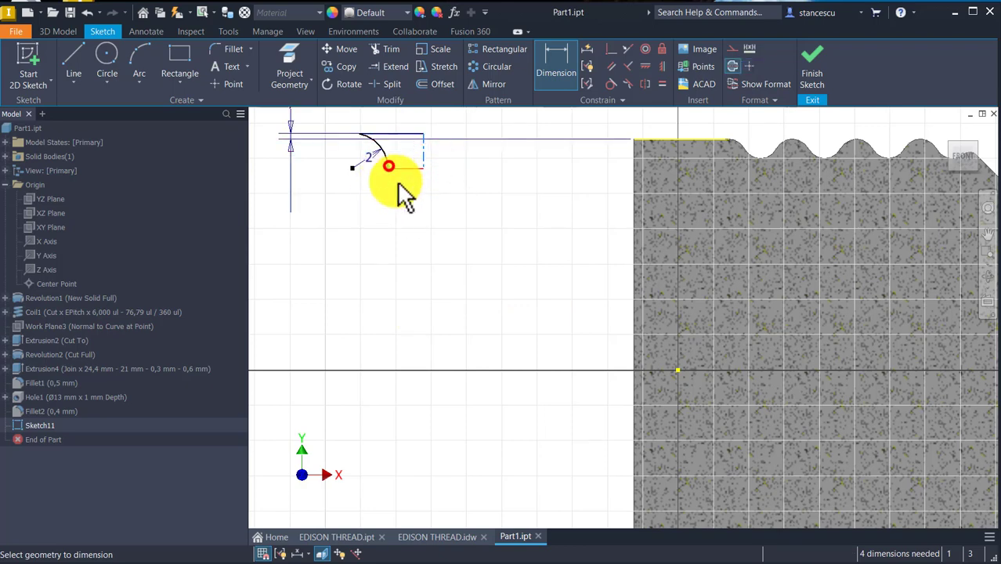
left_click(417, 218)
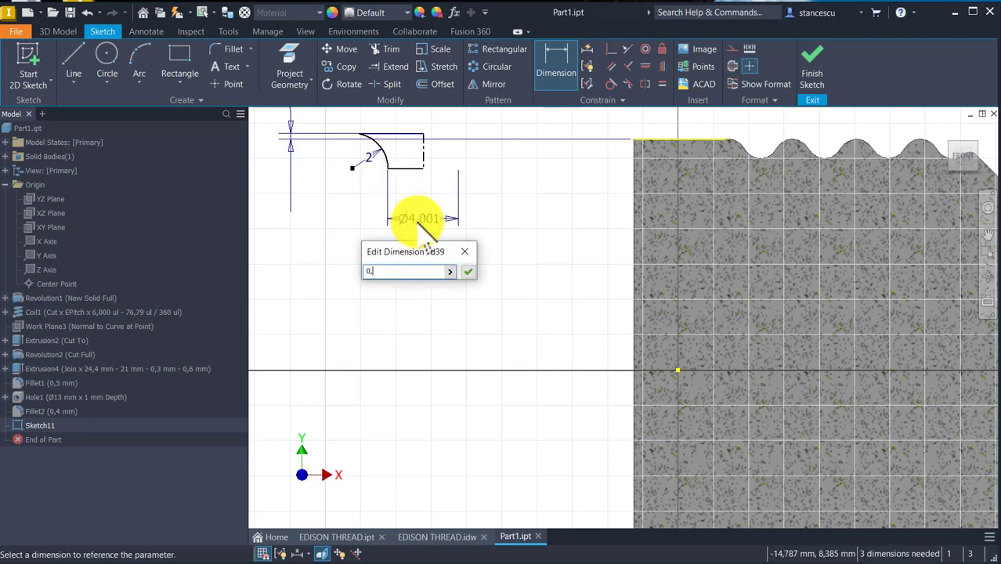
key("Return")
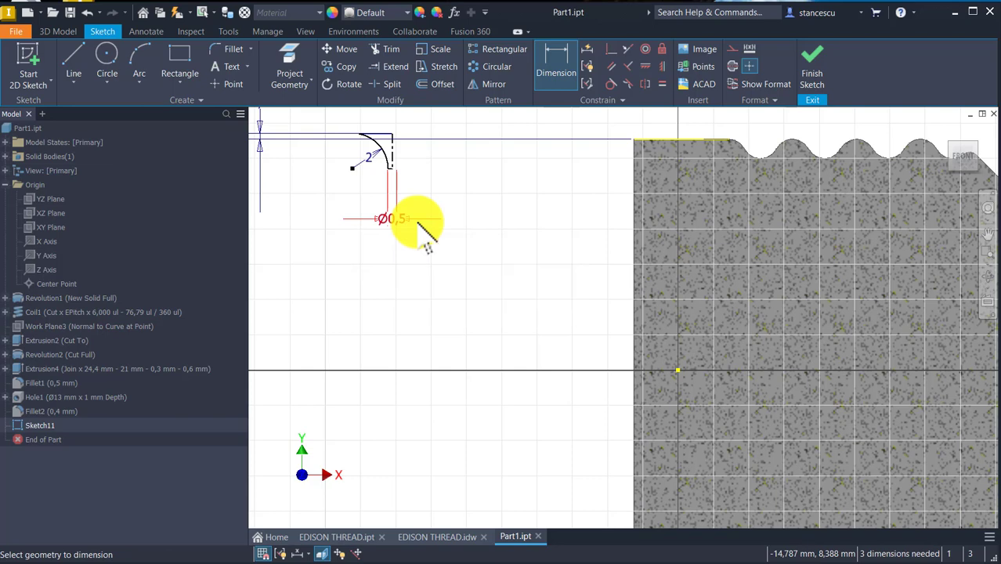
Dimension the arc's centre point vertically from the projected edge and set the distance to 1.5 mm
middle_click_drag(420, 195, 509, 276)
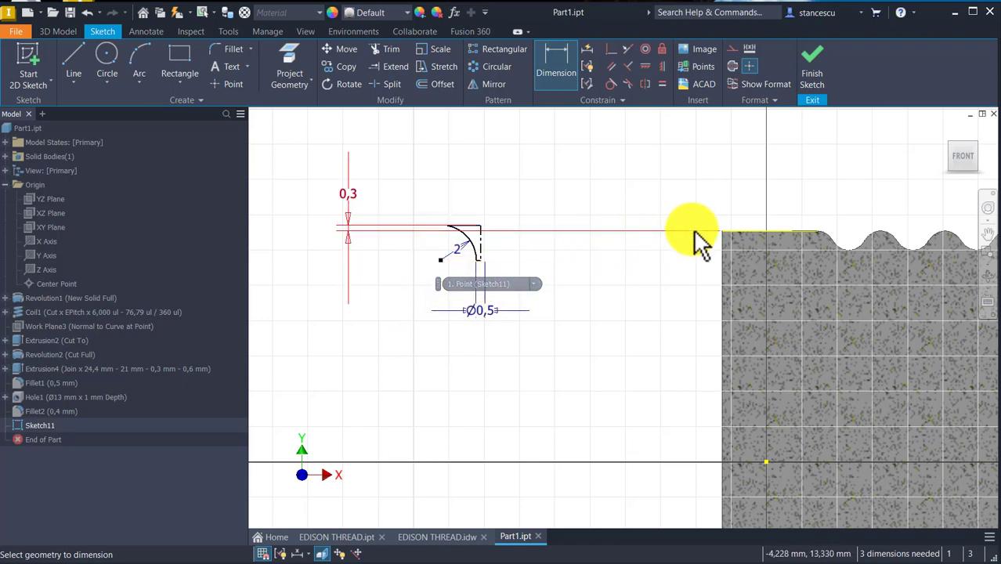
left_click(768, 235)
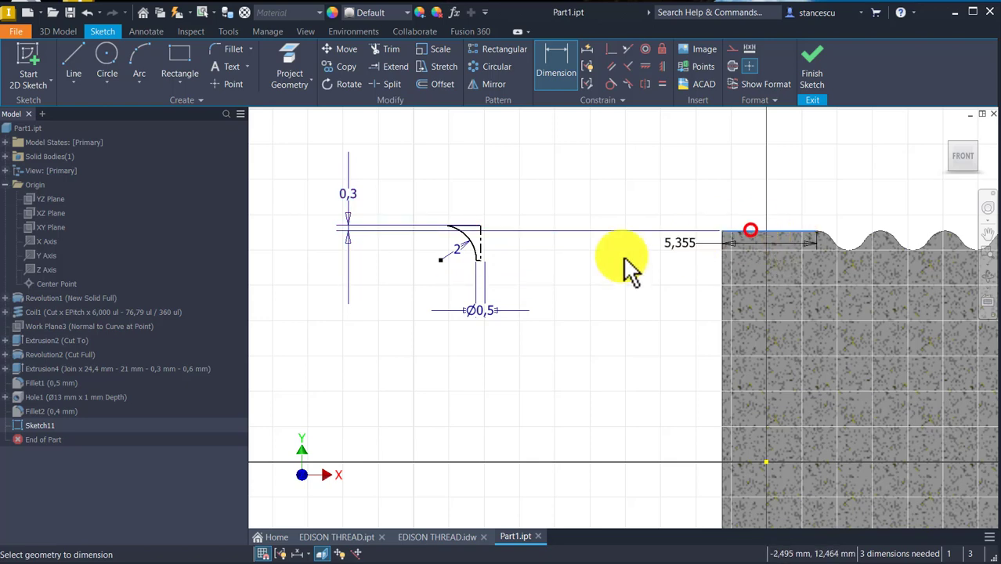
key("Escape")
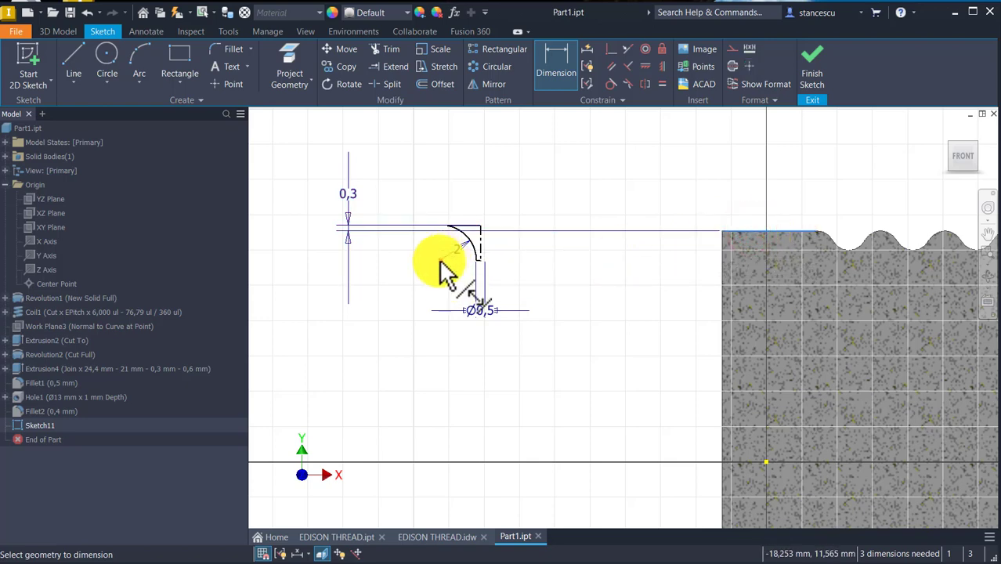
left_click(440, 267)
left_click(384, 240)
left_click(385, 241)
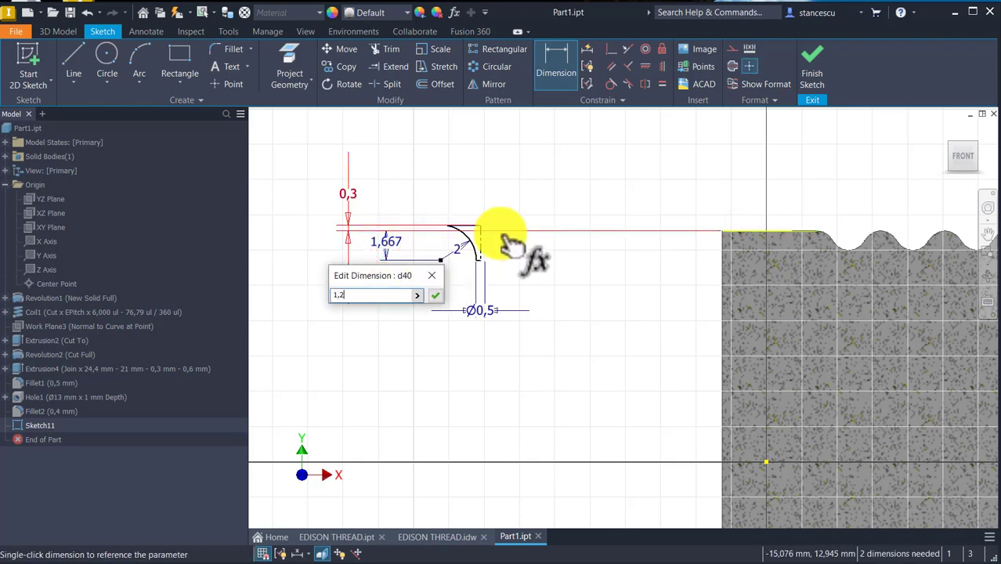
key("Return")
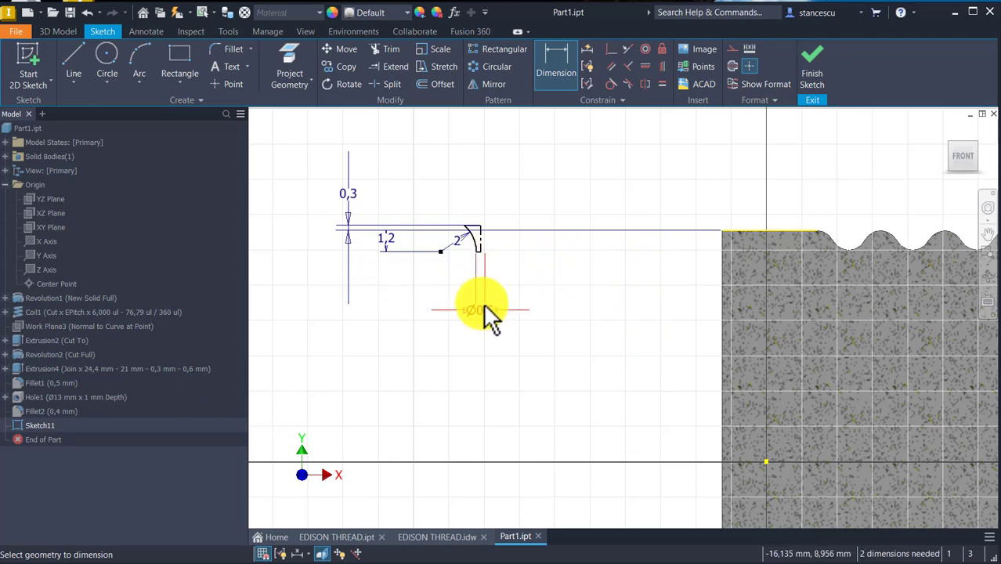
double_click(389, 240)
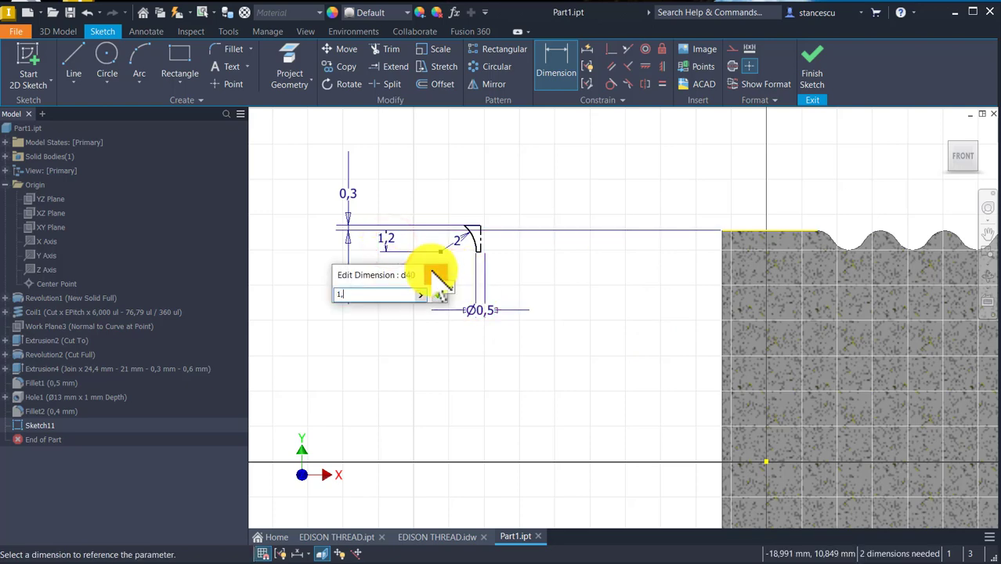
key("Return")
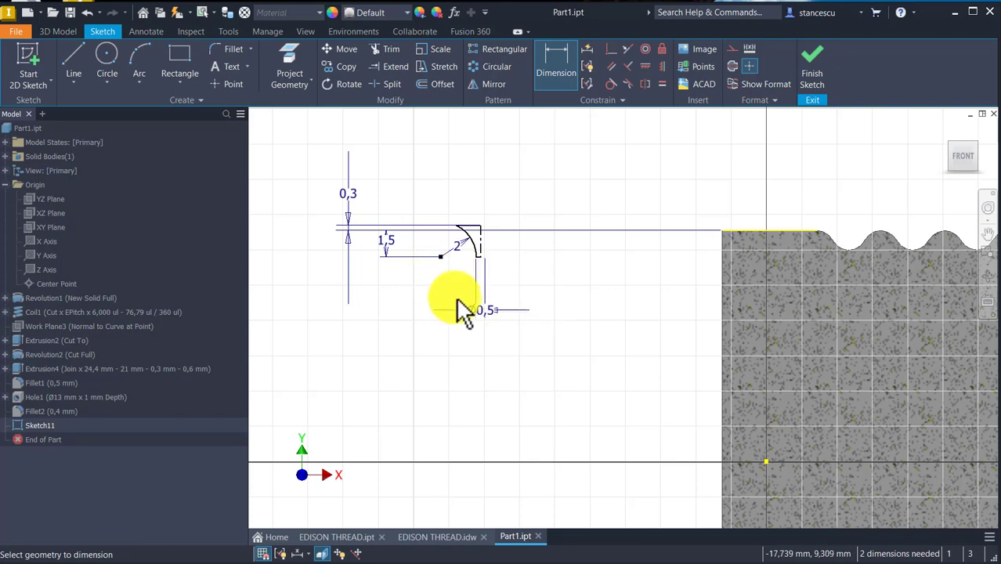
Dimension the lower end of the centerline 1.2 mm below the projected edge
scroll(460, 299, "up", 2)
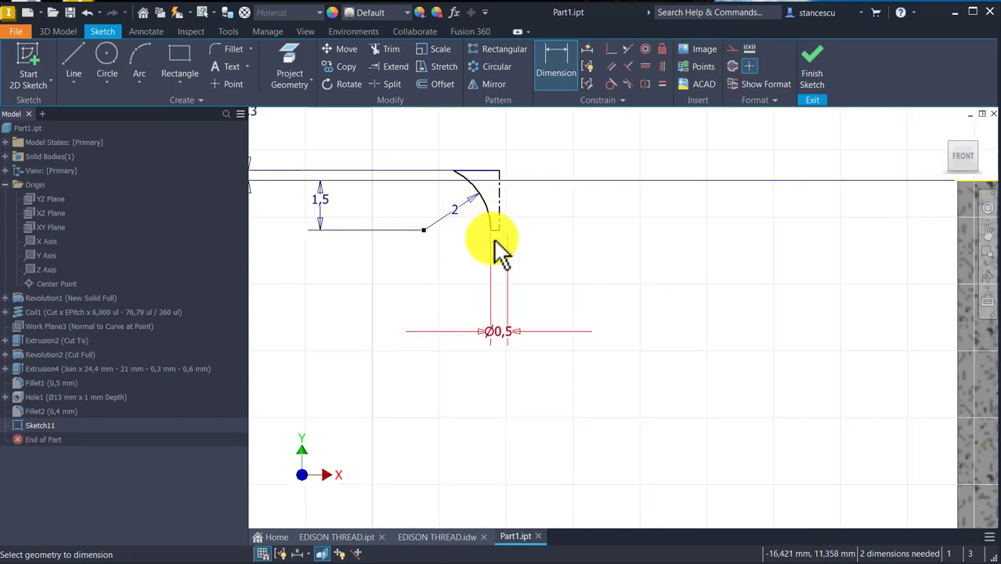
scroll(558, 236, "down", 2)
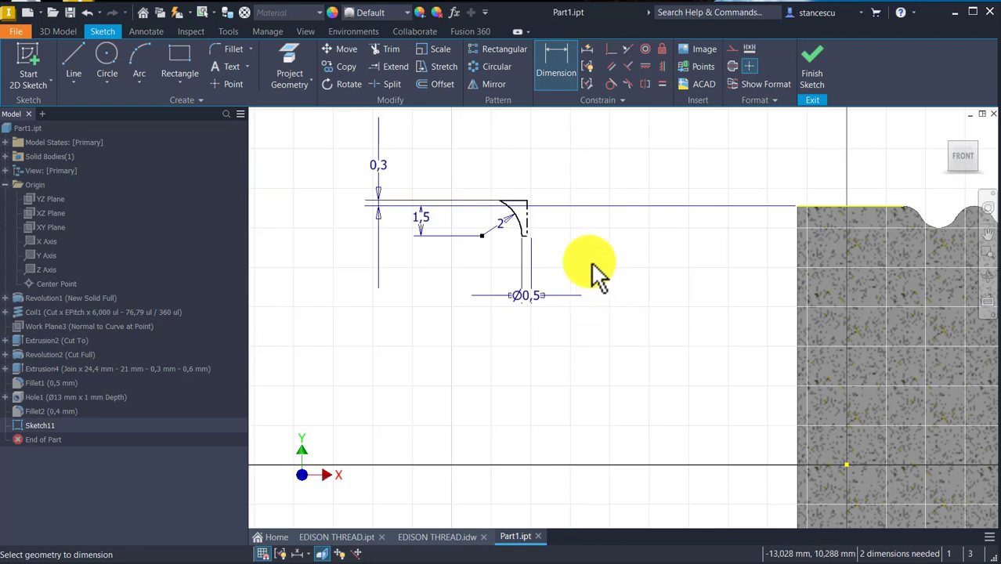
scroll(539, 229, "up", 2)
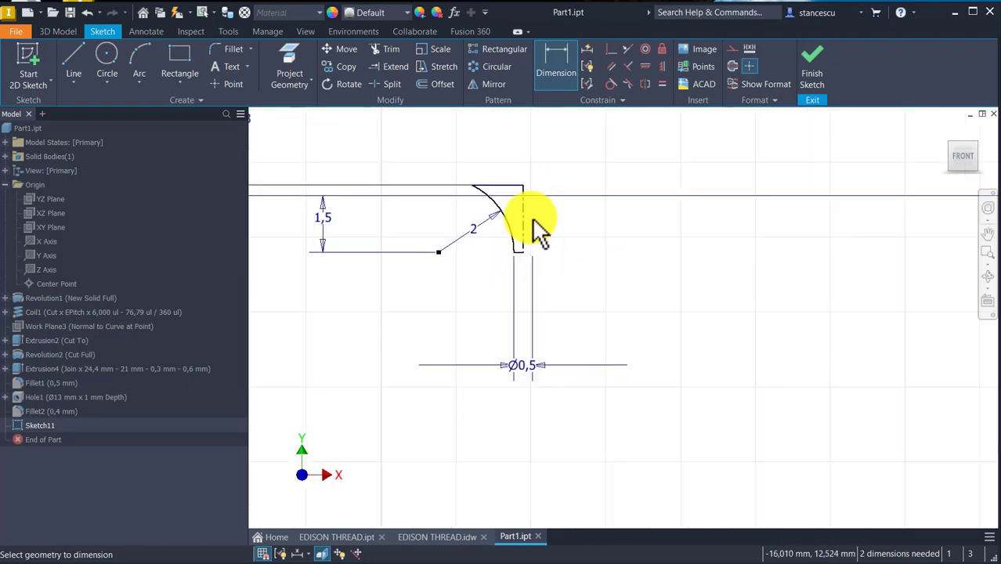
scroll(539, 229, "down", 2)
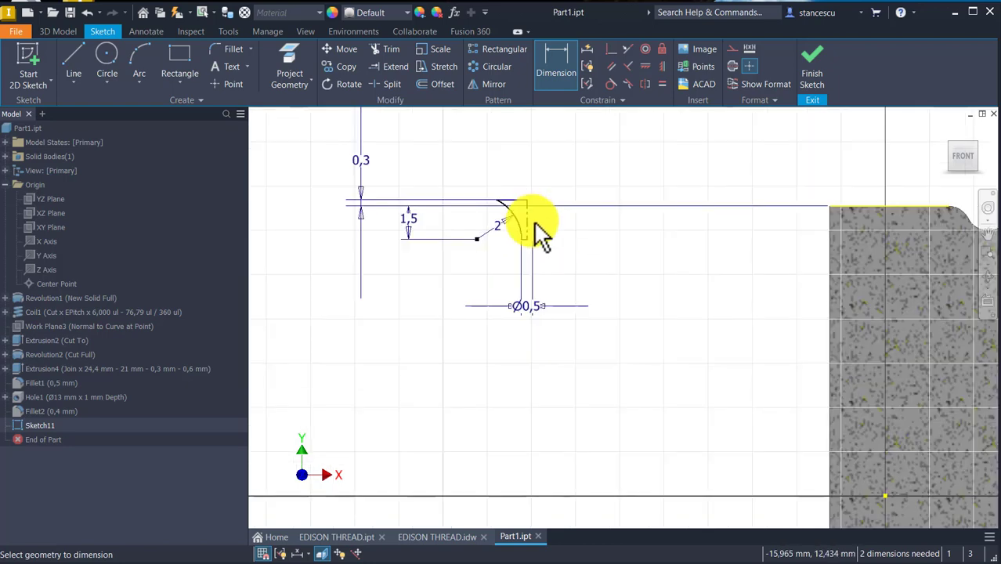
scroll(540, 228, "up", 2)
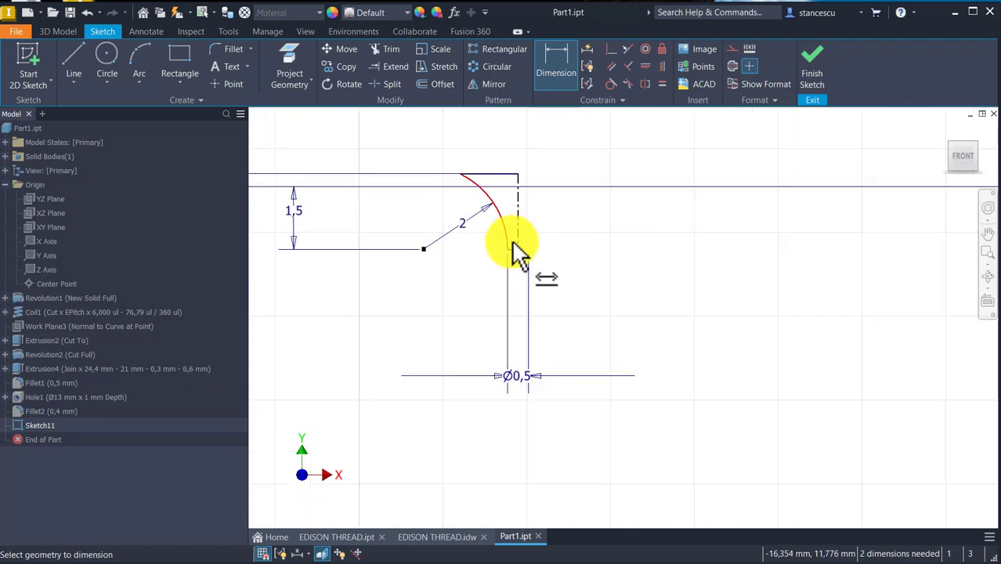
scroll(520, 249, "up", 2)
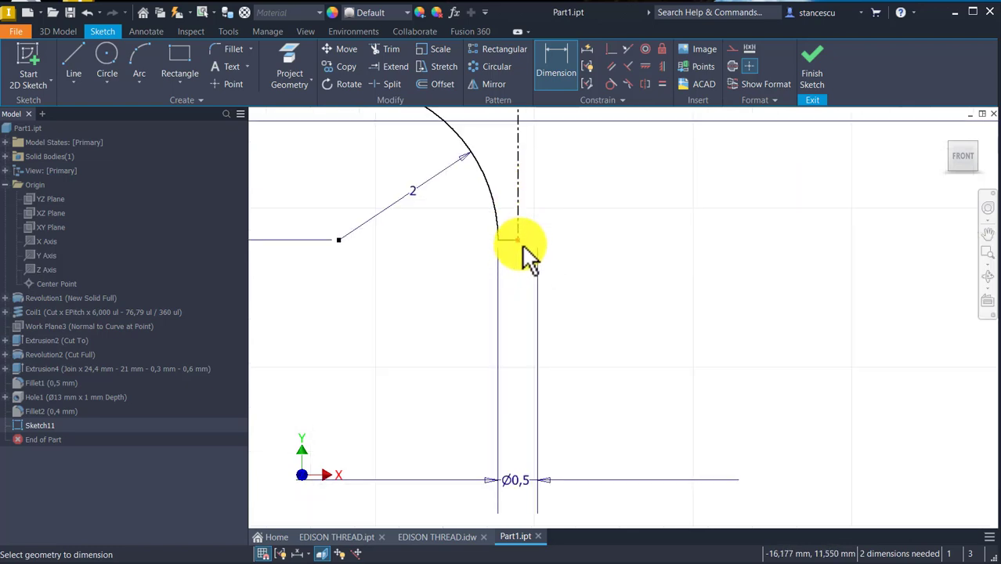
scroll(882, 216, "down", 2)
scroll(890, 223, "down", 2)
mouse_move(890, 223)
middle_mouse_down()
mouse_move(760, 253)
mouse_move(630, 245)
middle_mouse_up()
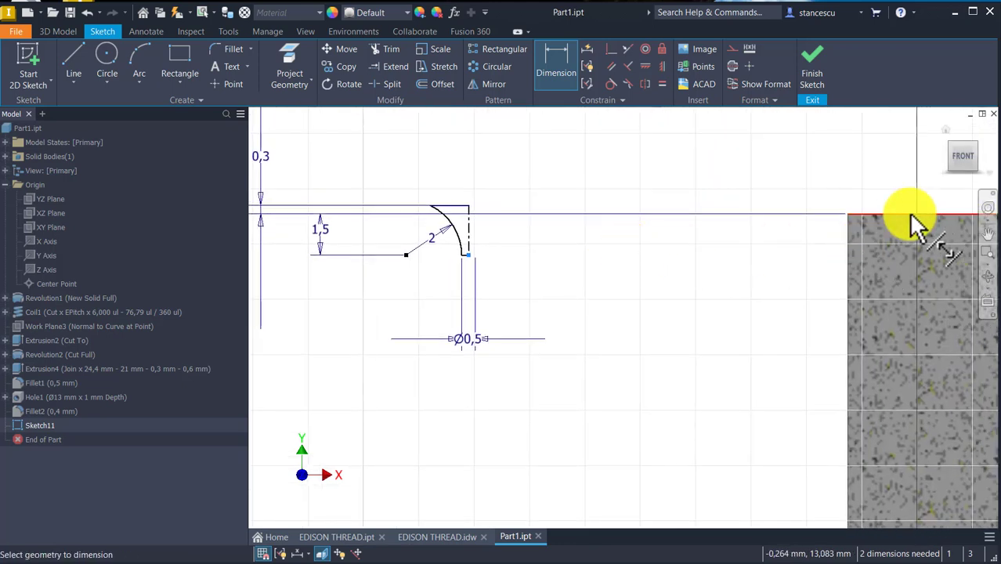
left_click(772, 224)
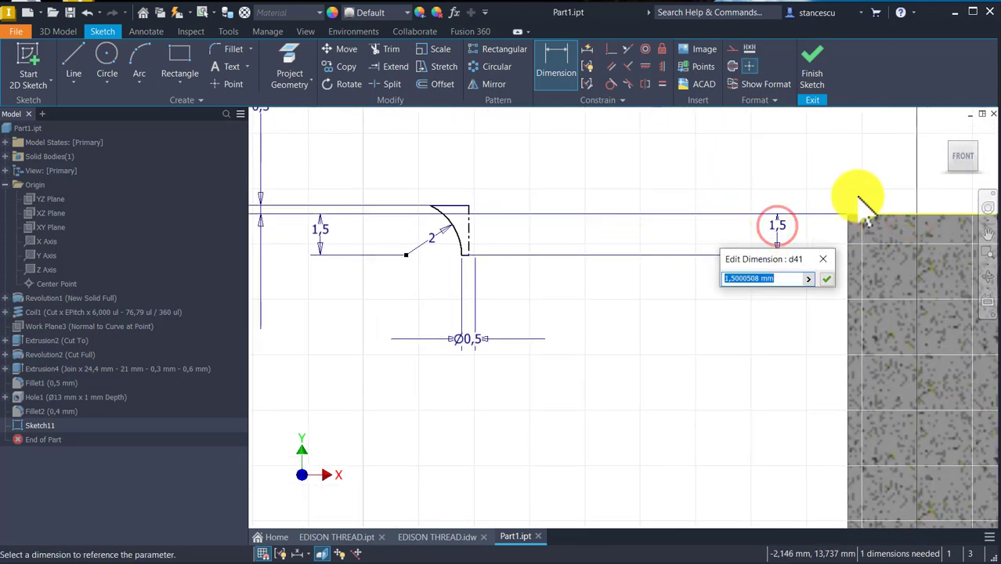
type("1,2")
key("Return")
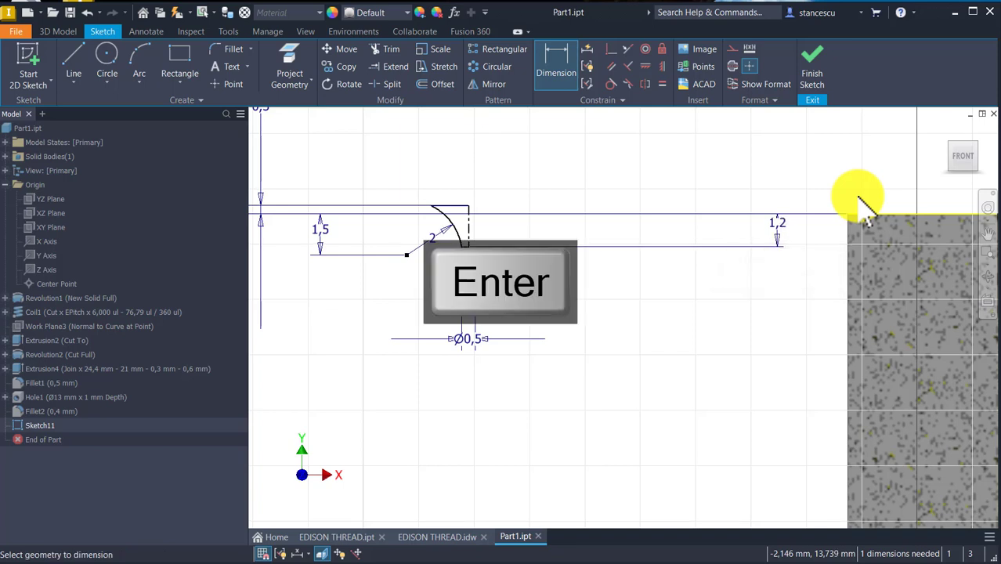
key("Escape")
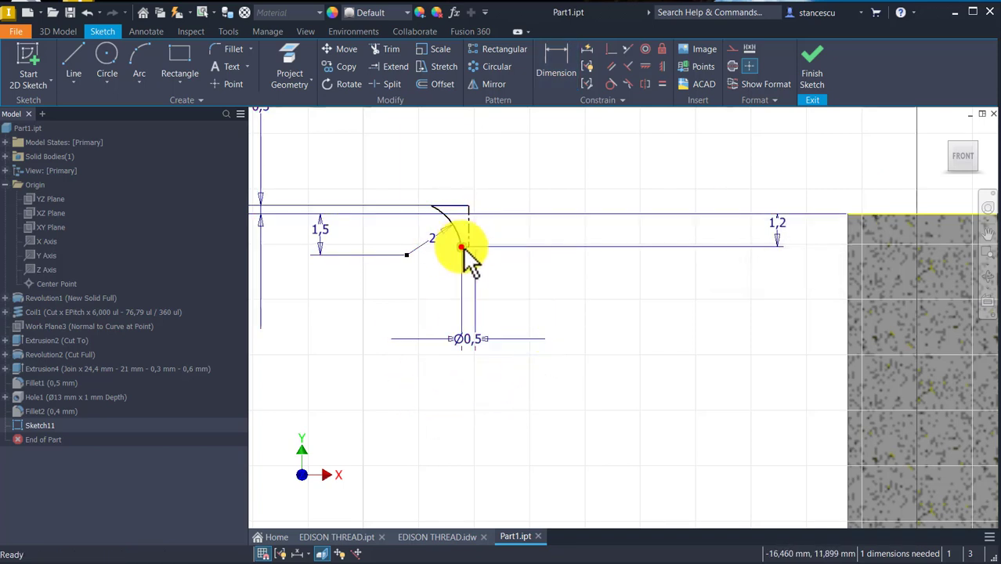
Move the profile onto the part's upper edge and dimension its centerline 1.5 mm from the open-end face
mouse_move(462, 249)
left_mouse_down()
mouse_move(706, 268)
mouse_move(889, 373)
mouse_move(892, 361)
left_mouse_up()
middle_click_drag(794, 309, 616, 328)
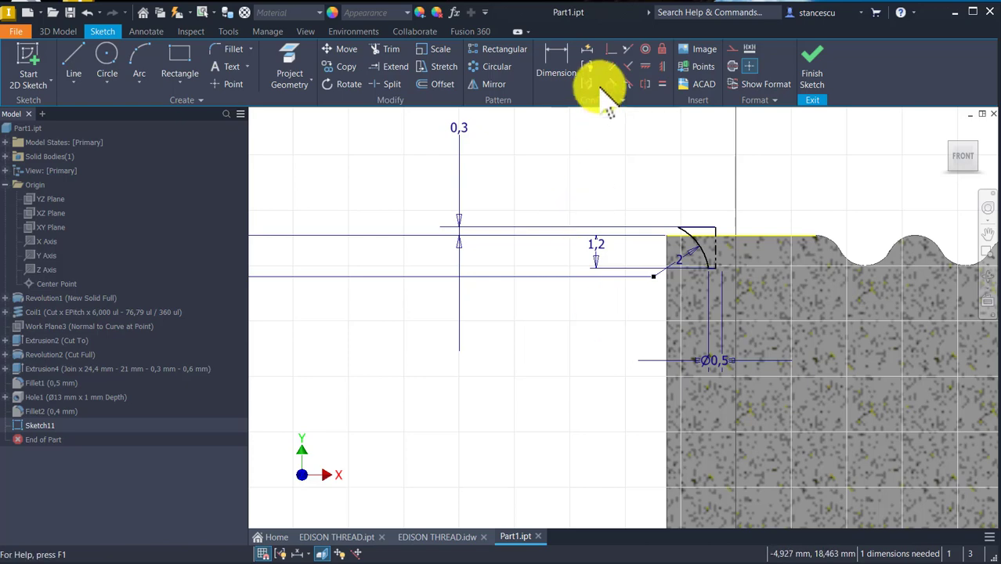
left_click(559, 56)
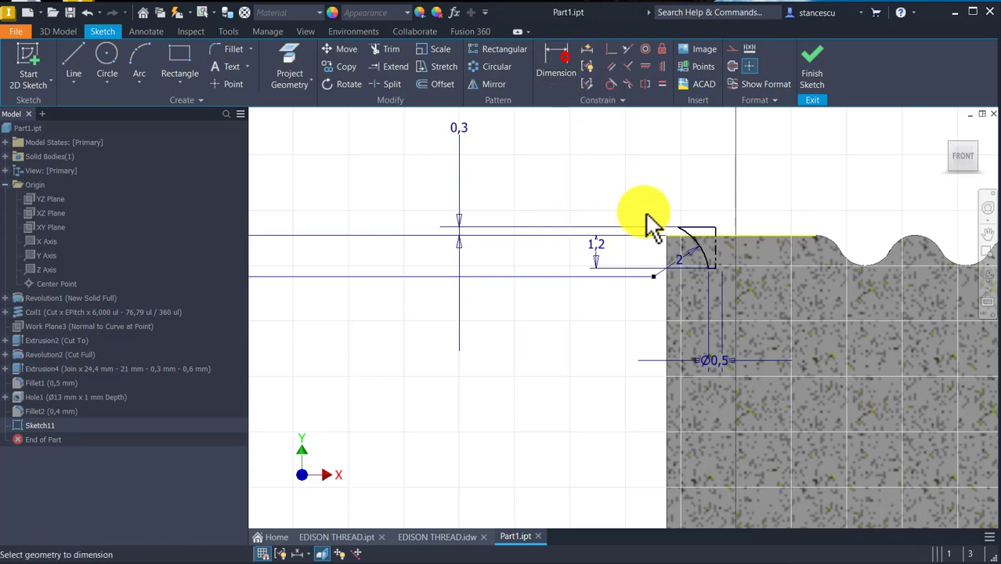
left_click(716, 249)
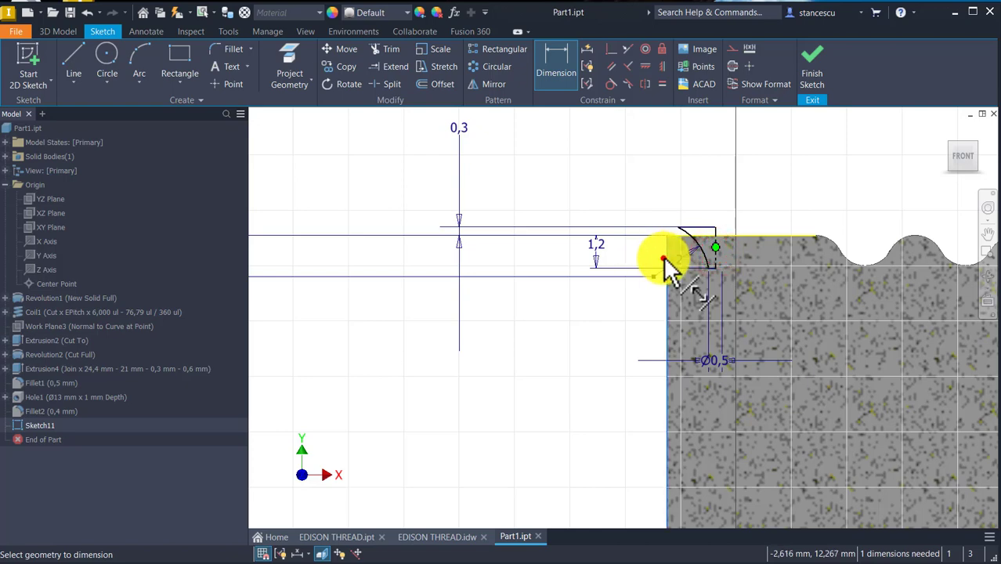
left_click(664, 259)
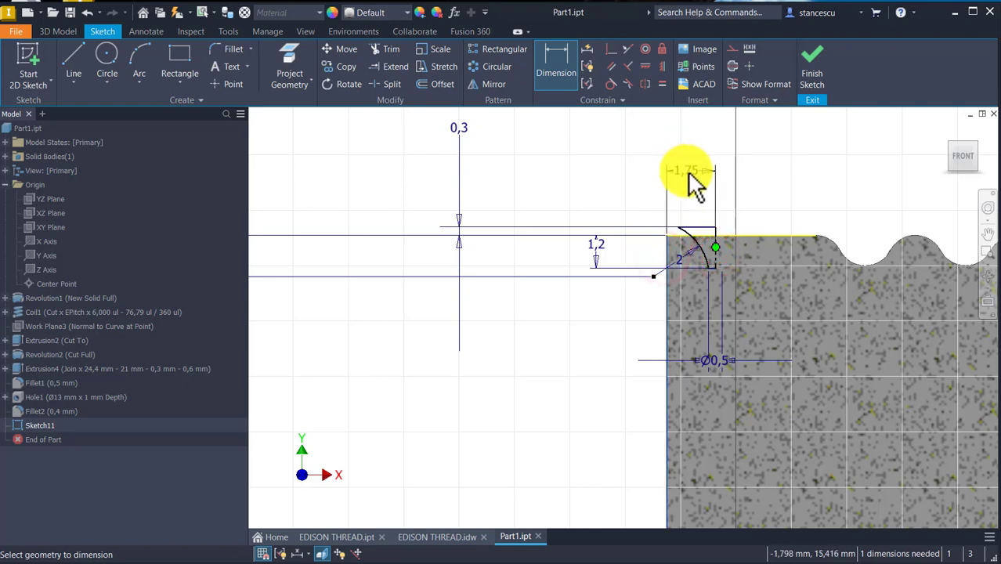
left_click(687, 172)
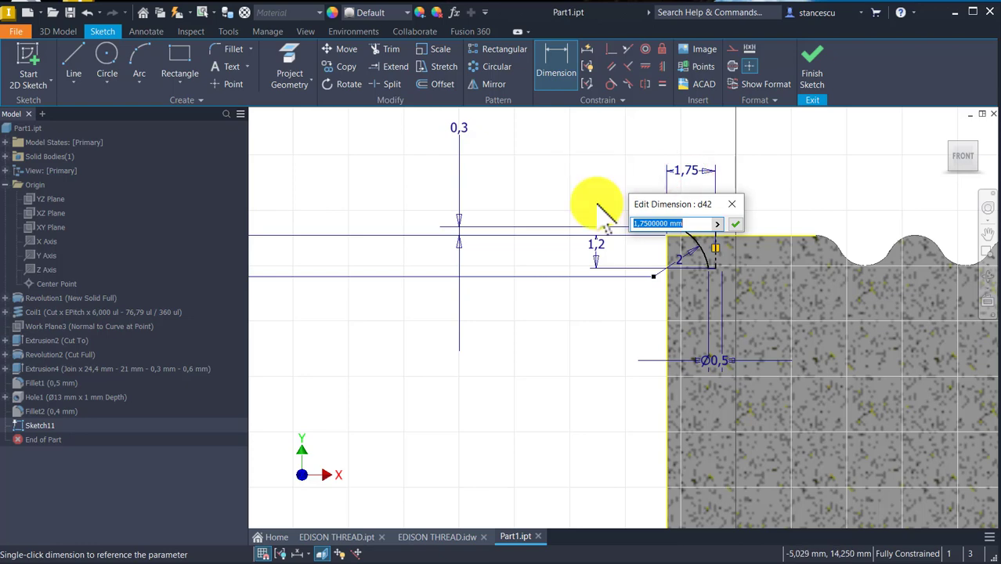
key("Return")
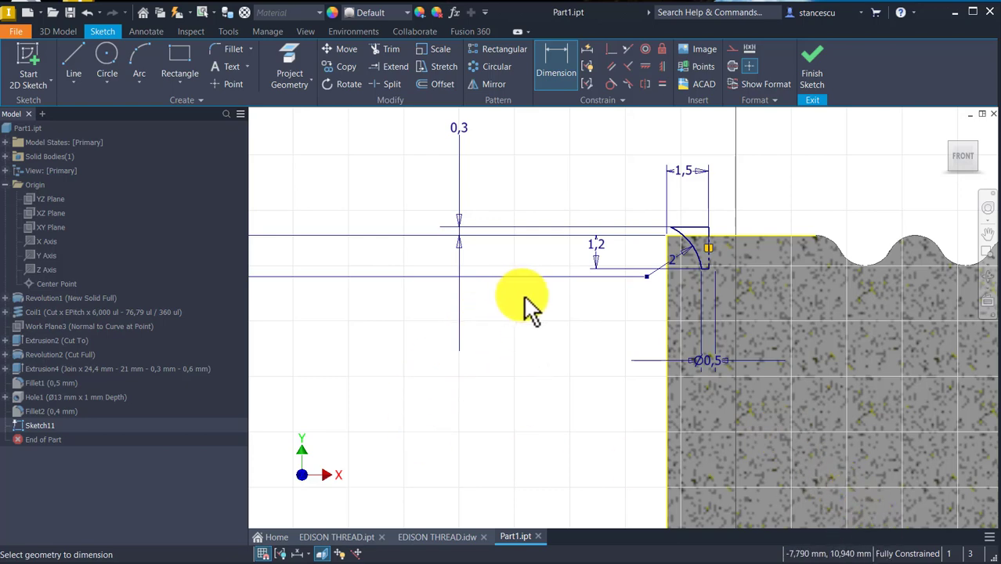
scroll(530, 310, "down", 2)
key("Escape")
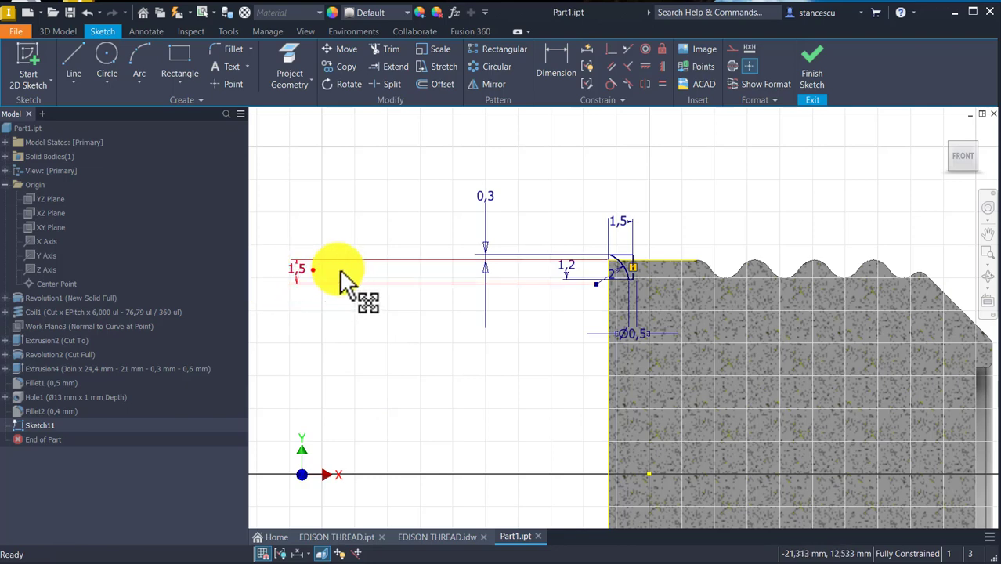
Reposition the vertical 1.5 mm and 0.3 mm dimensions closer to the profile and finish the sketch
left_click_drag(313, 269, 551, 300)
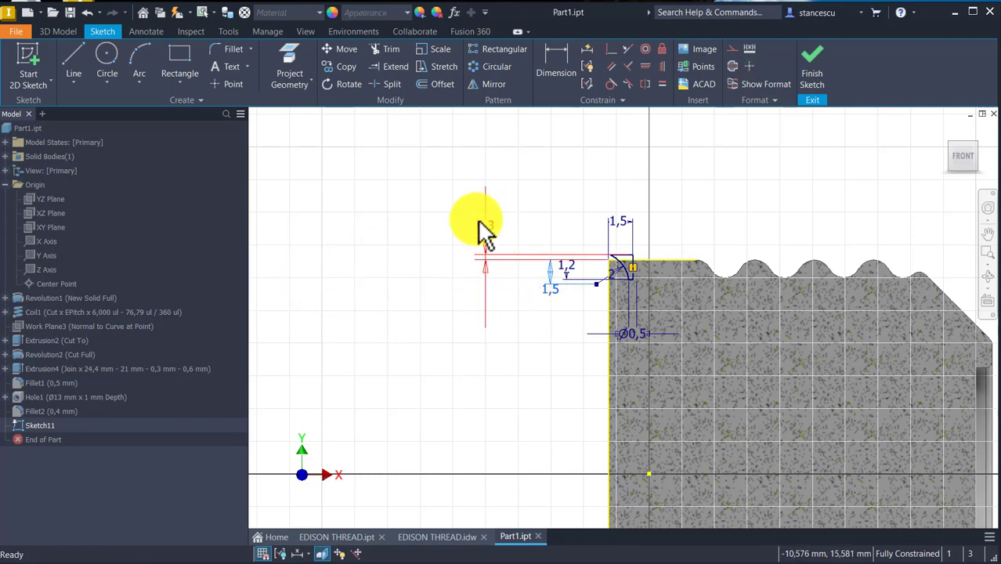
left_click_drag(482, 230, 533, 235)
left_click(719, 174)
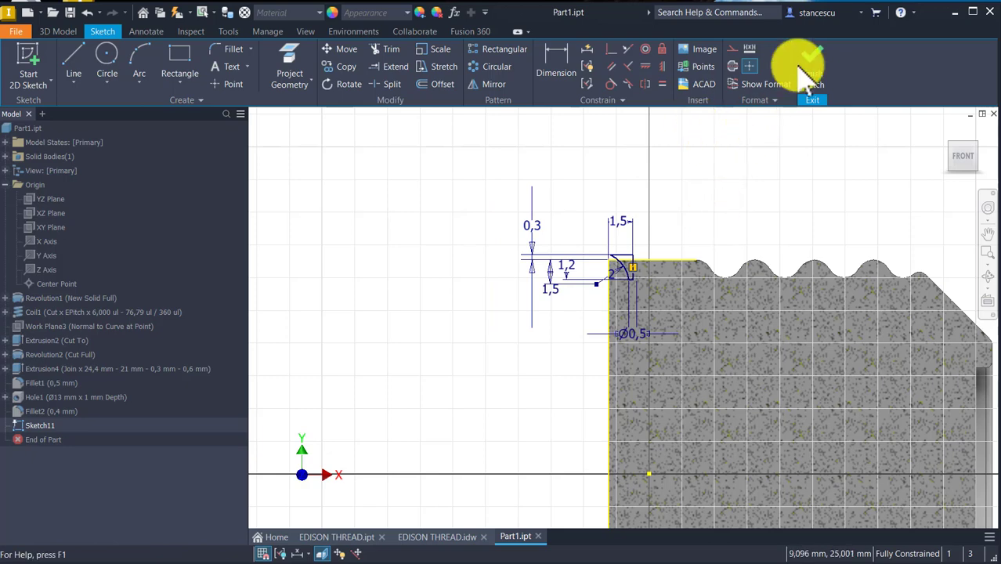
left_click(672, 222)
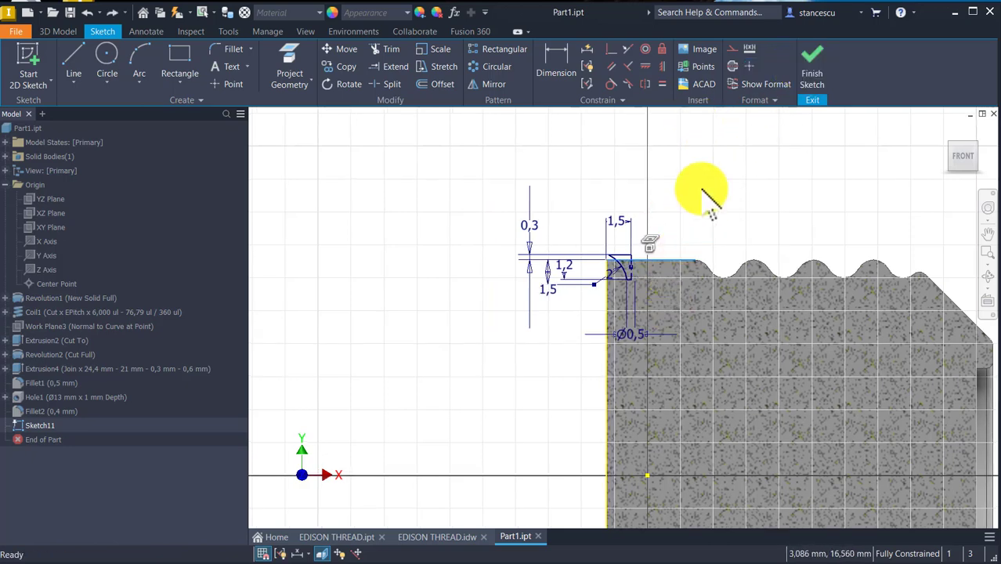
left_click(736, 160)
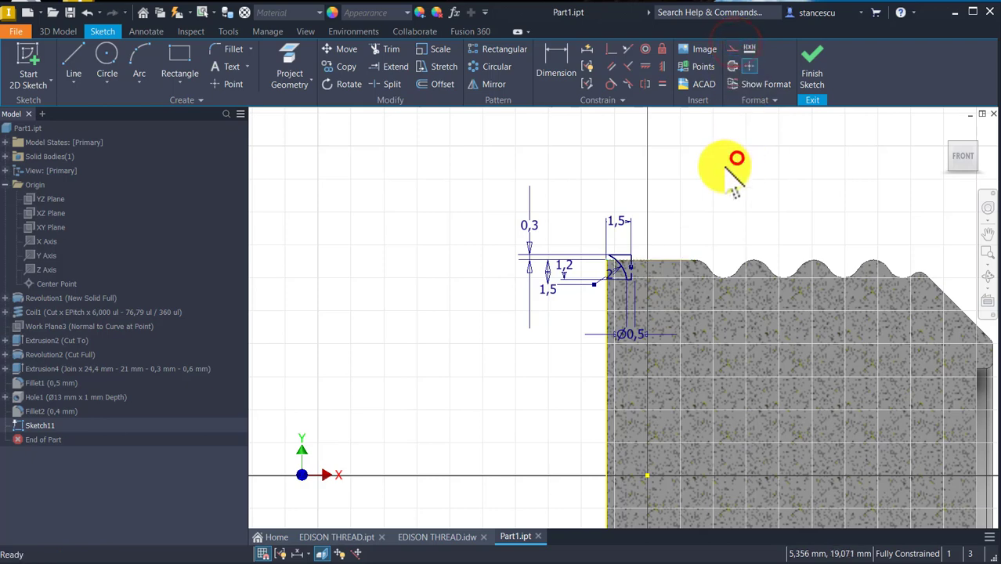
left_click(817, 54)
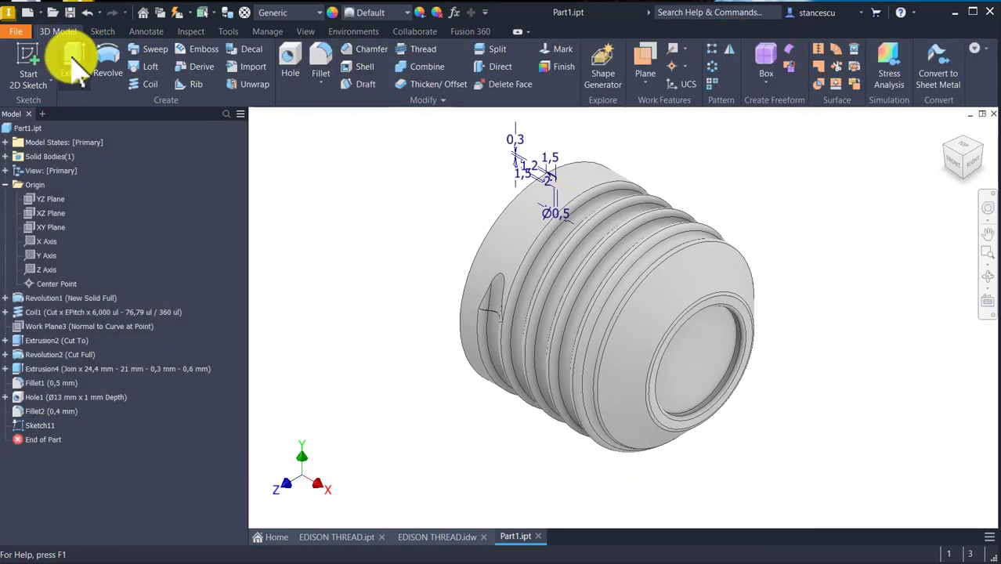
Revolve the flared-hole profile a full 360 degrees about its centerline as a cut
left_click(104, 61)
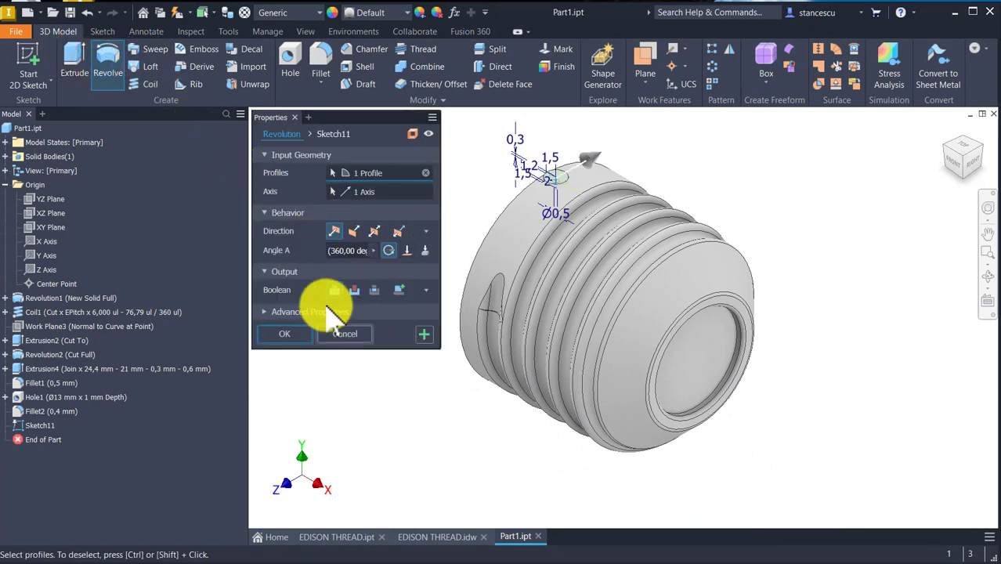
left_click(354, 289)
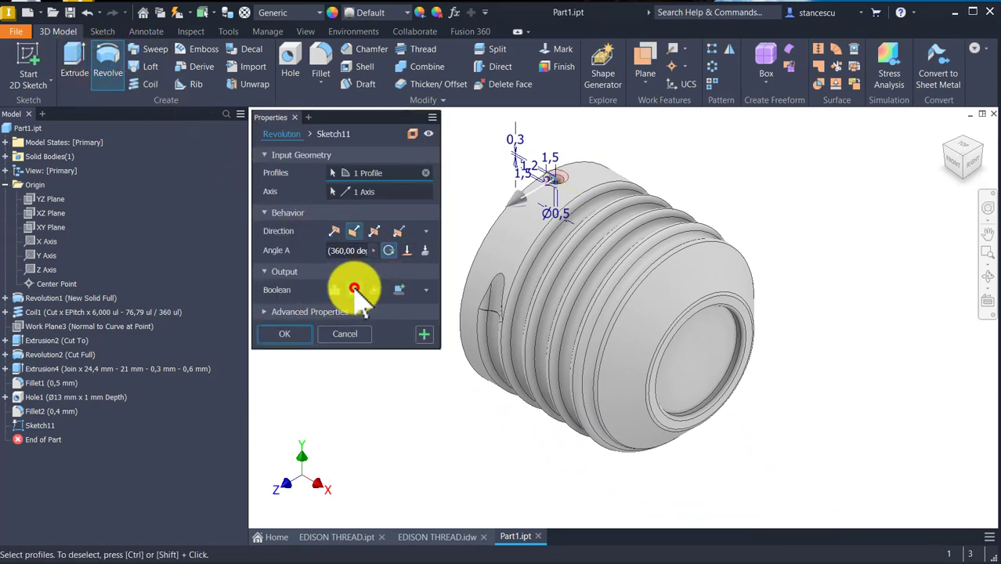
left_click(287, 335)
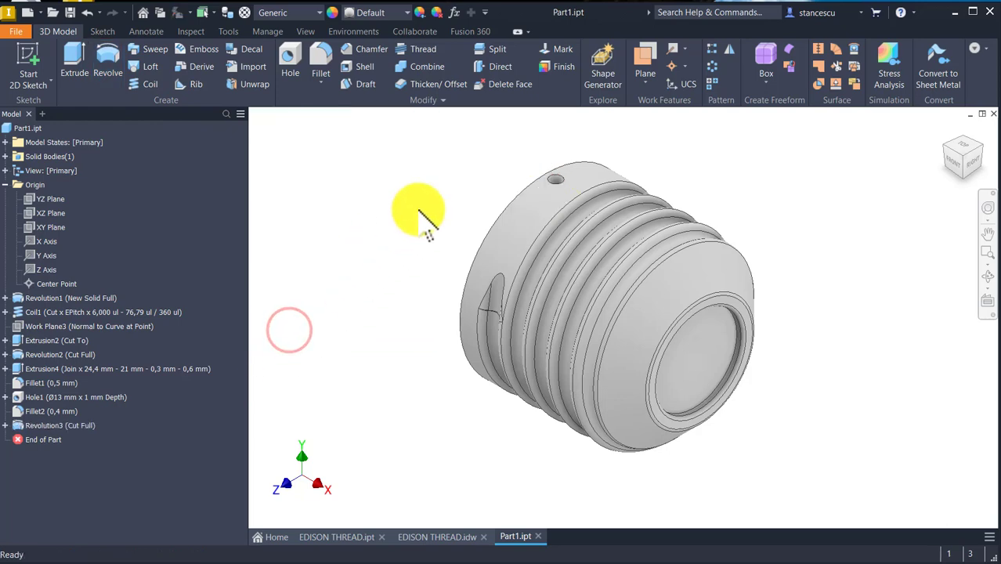
Fillet the outer rim edge of the new flared hole with a 0.5 mm radius
left_click(488, 156)
left_click(547, 179)
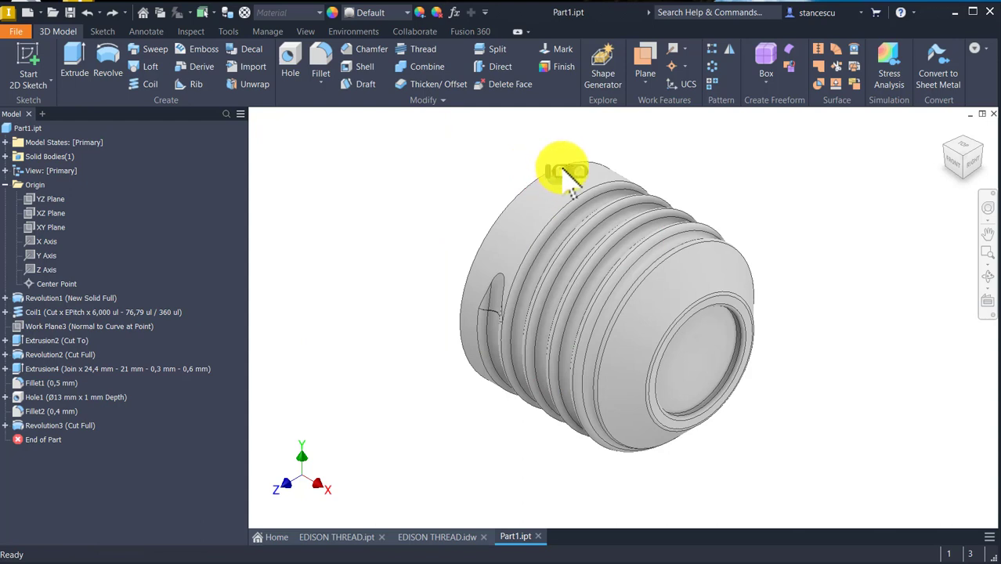
left_click(566, 172)
type("0,")
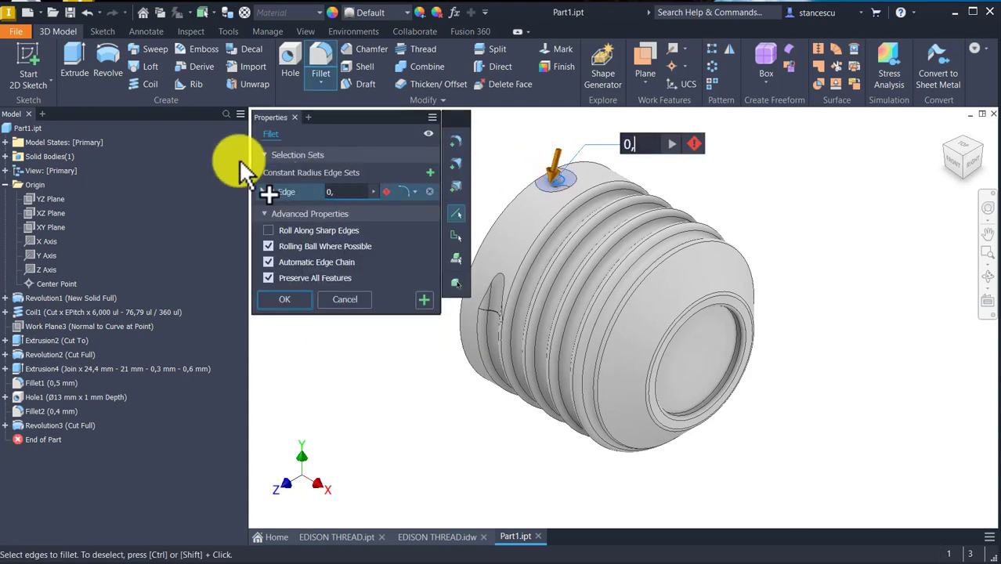
type("5")
key("Return")
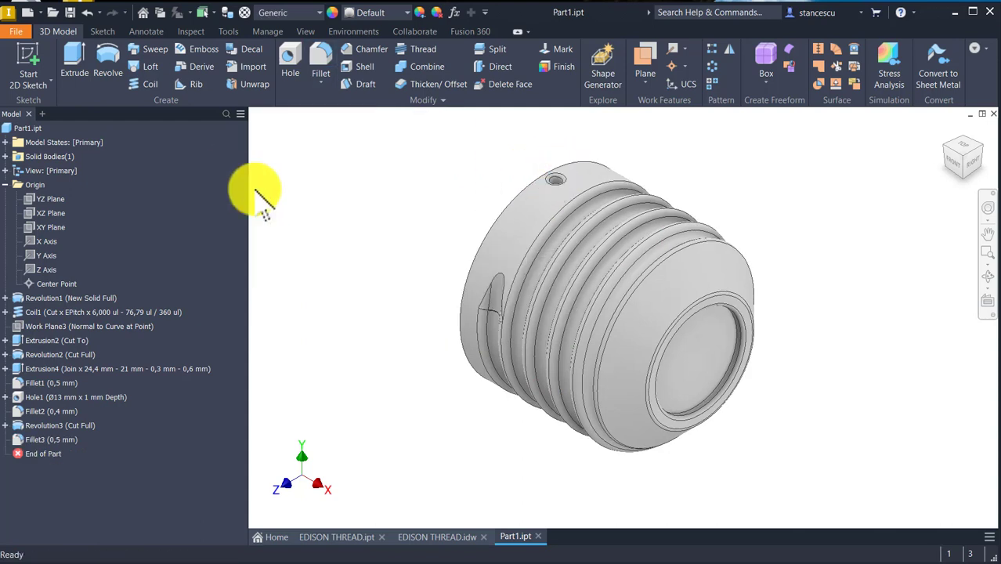
Circular-pattern the revolved cut and its rim fillet around the part's axis, 8 occurrences over 360 degrees
left_click(712, 66)
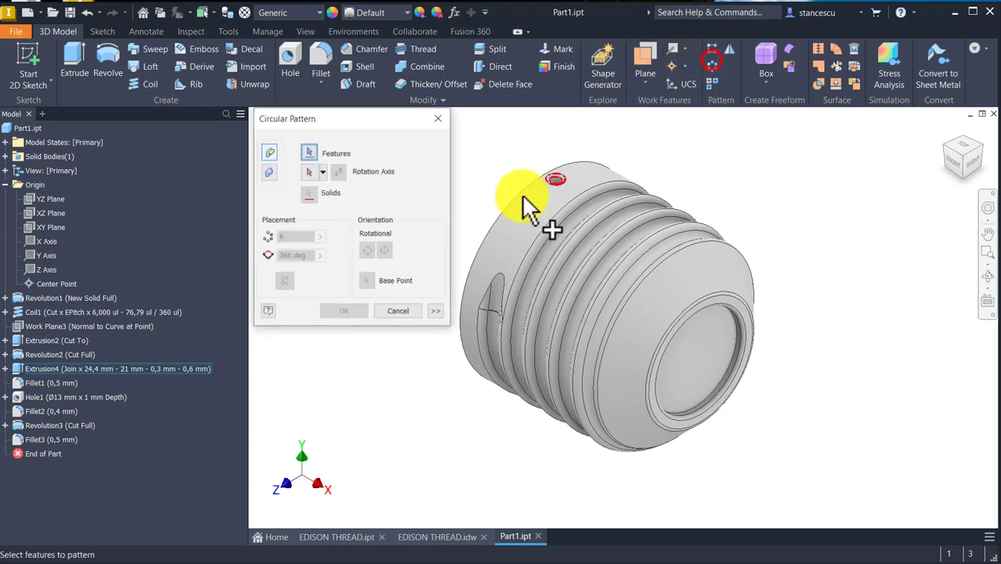
left_click(39, 427)
left_click(39, 439, "ctrl")
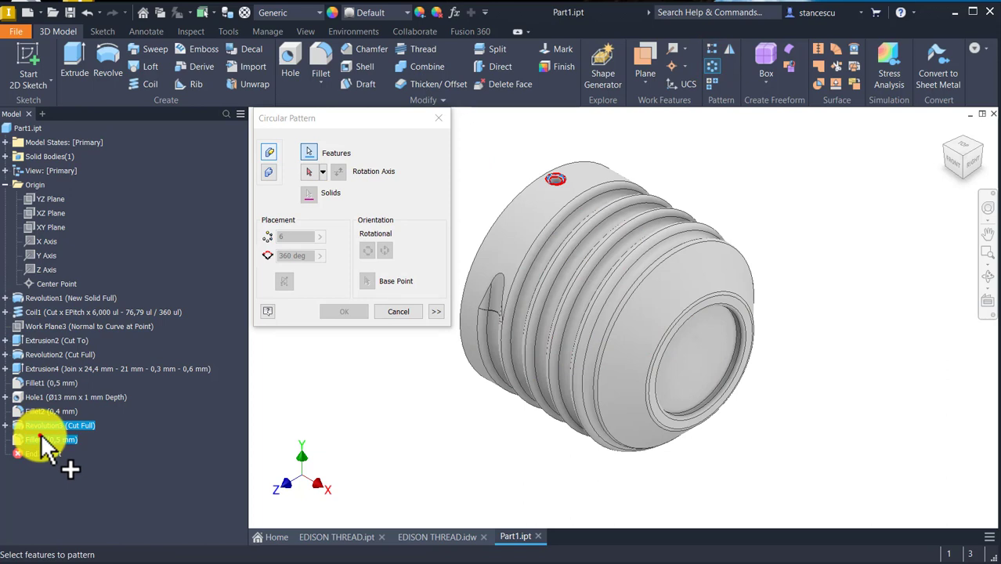
left_click(308, 171)
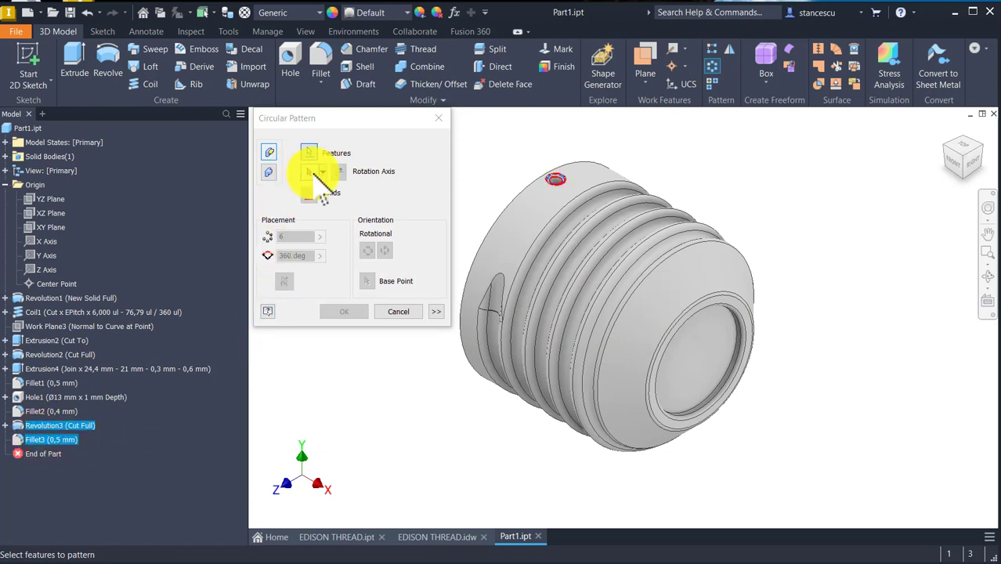
left_click(524, 221)
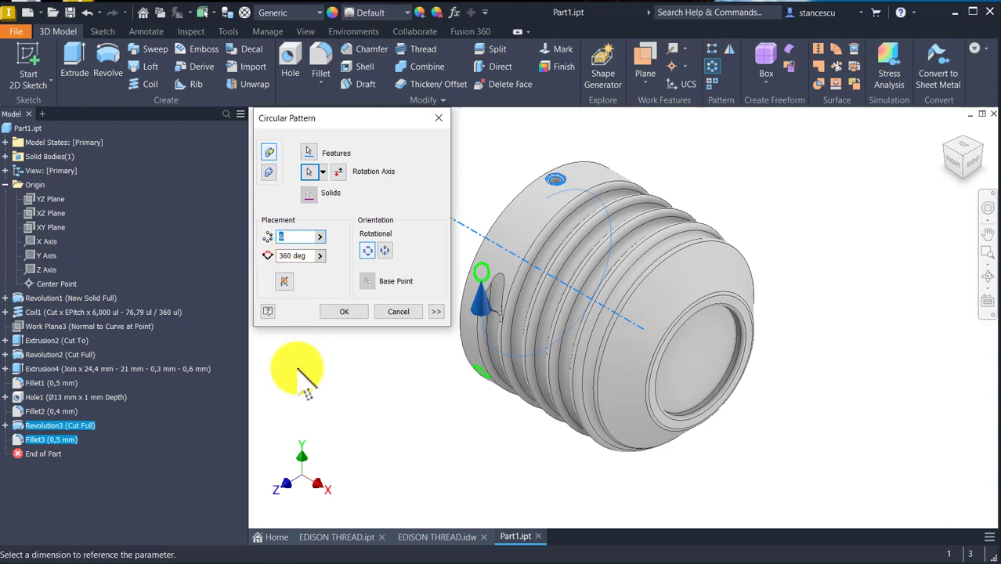
left_click(343, 313)
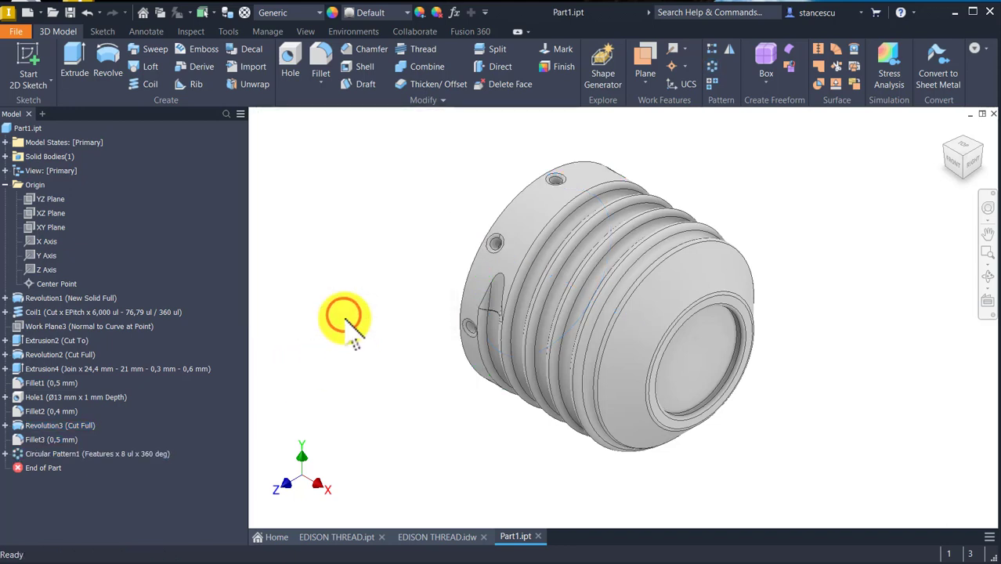
left_click(418, 184)
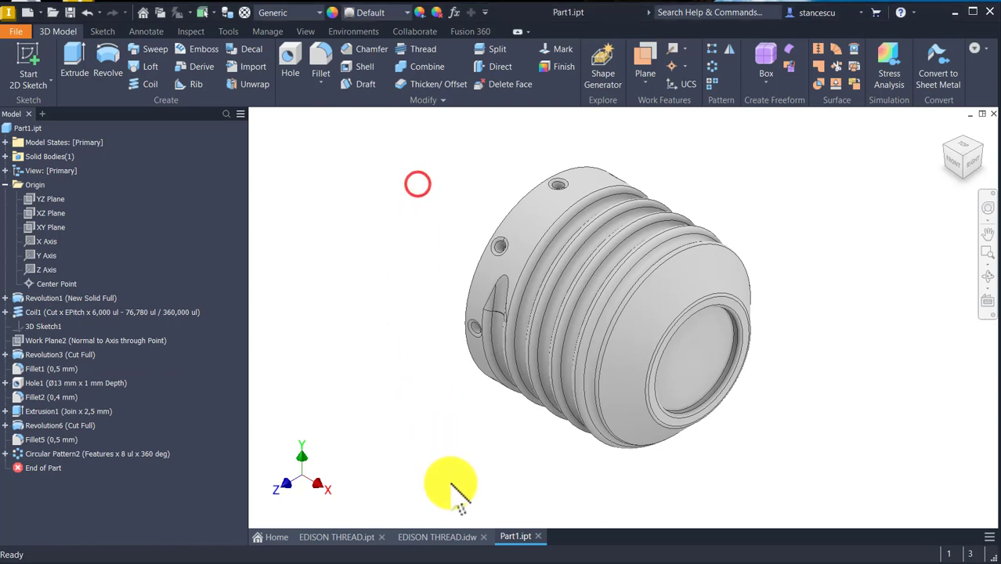
Consult the EDISON THREAD.idw drawing and set up a shell of the part with a 0.3 mm wall thickness
left_click(456, 536)
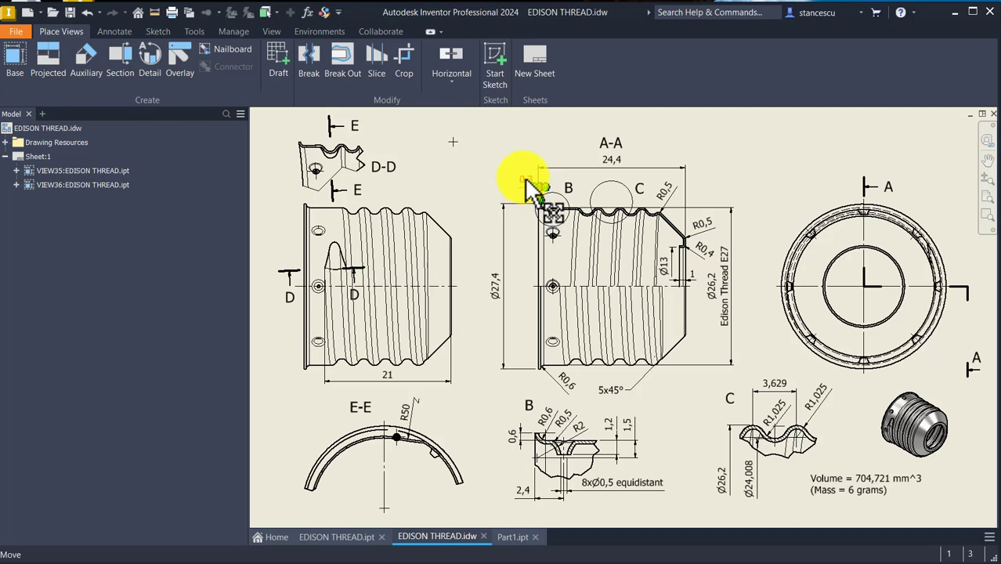
left_click(517, 536)
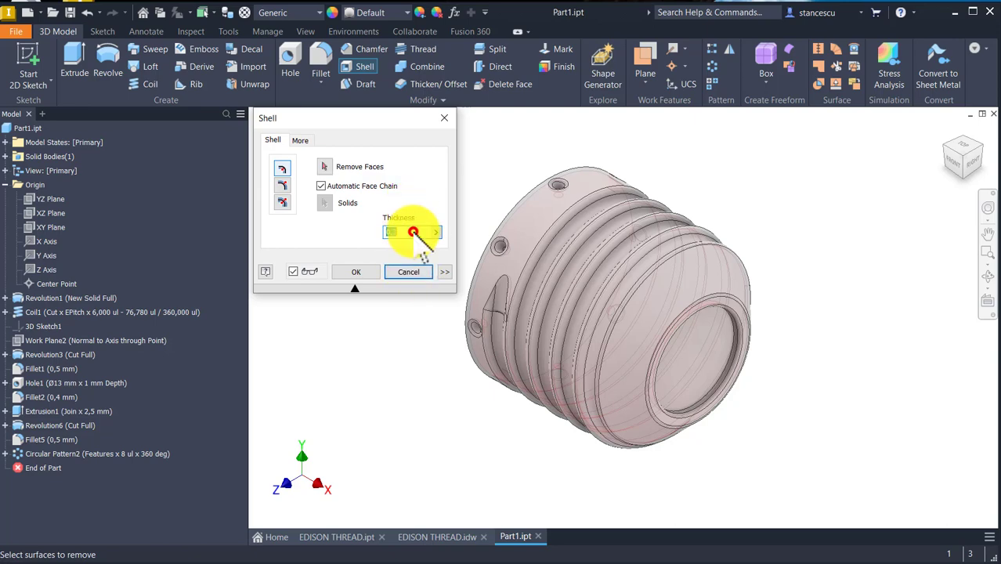
left_click(409, 229)
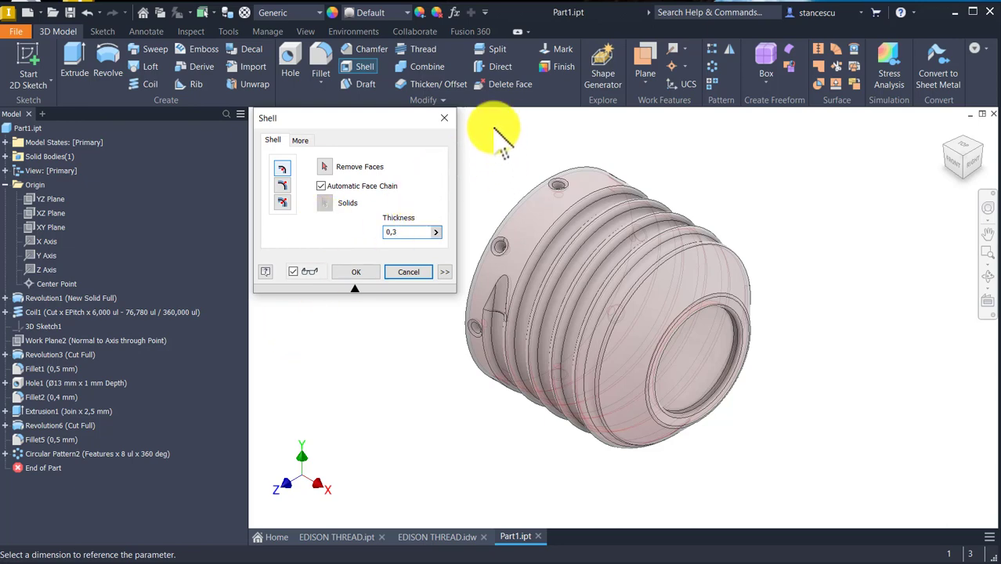
left_click(320, 169)
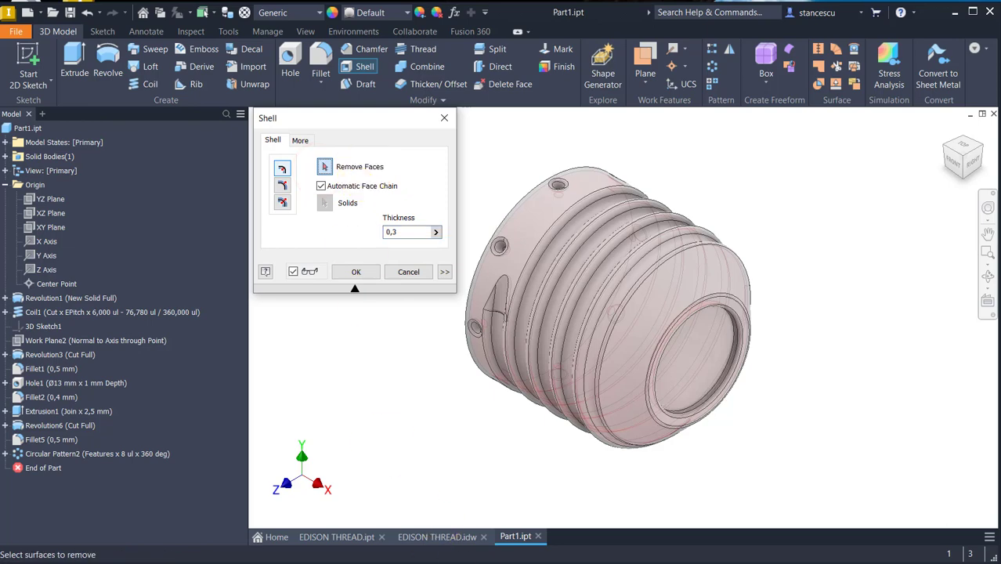
Choose the floor of the 13 mm hole and the opposite open-end face as faces to remove from the shell
left_click(684, 350)
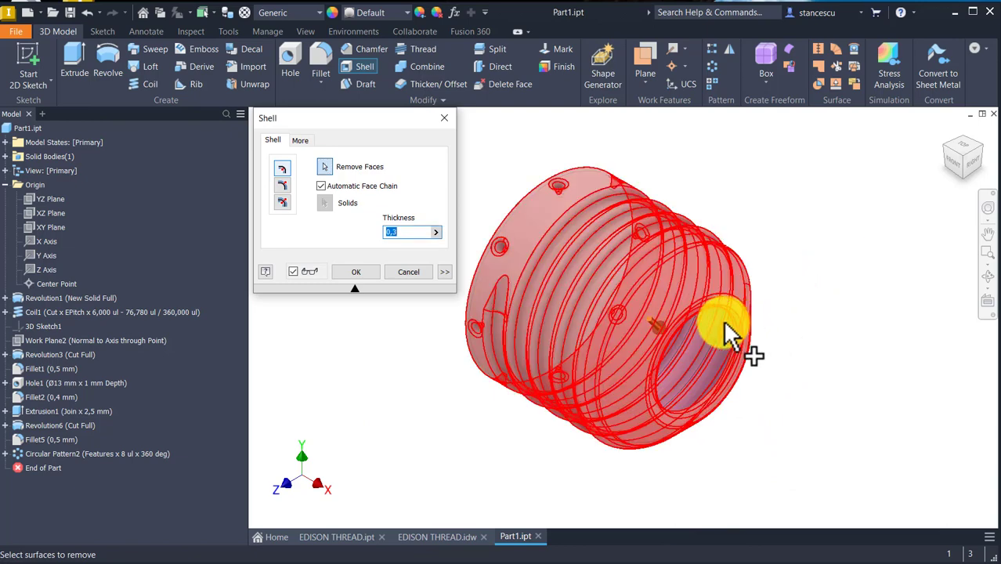
middle_click_drag(816, 292, 596, 274, "shift")
left_click(594, 290)
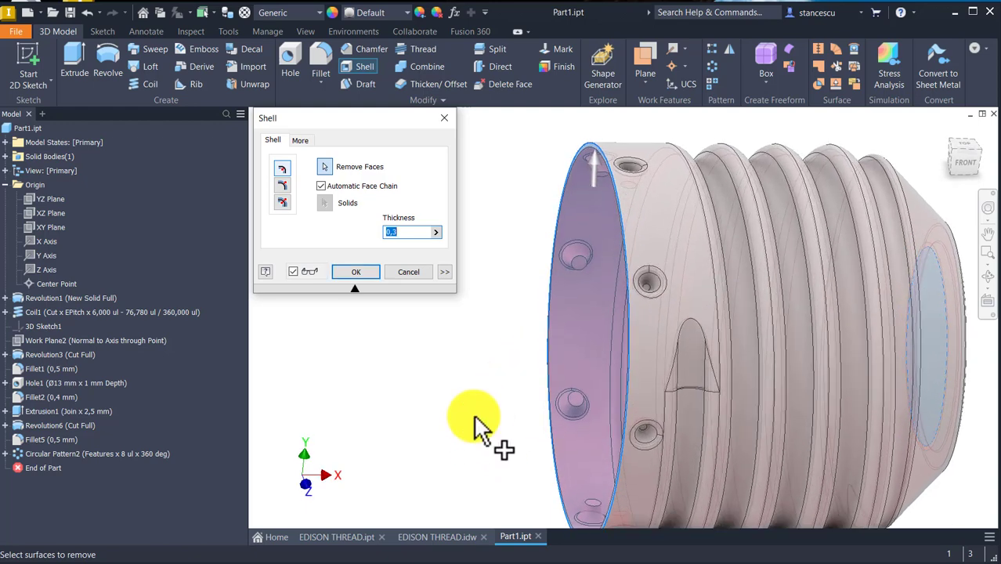
Add the small floor faces of the flared holes on the front and underside to the shell's removed faces
scroll(478, 428, "up", 4)
scroll(517, 439, "up", 8)
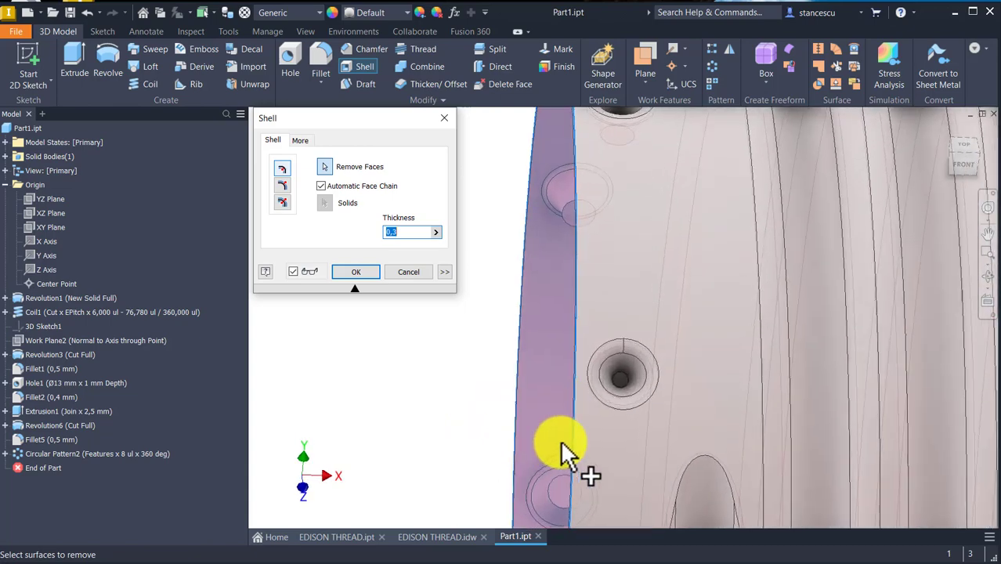
scroll(609, 482, "up", 6)
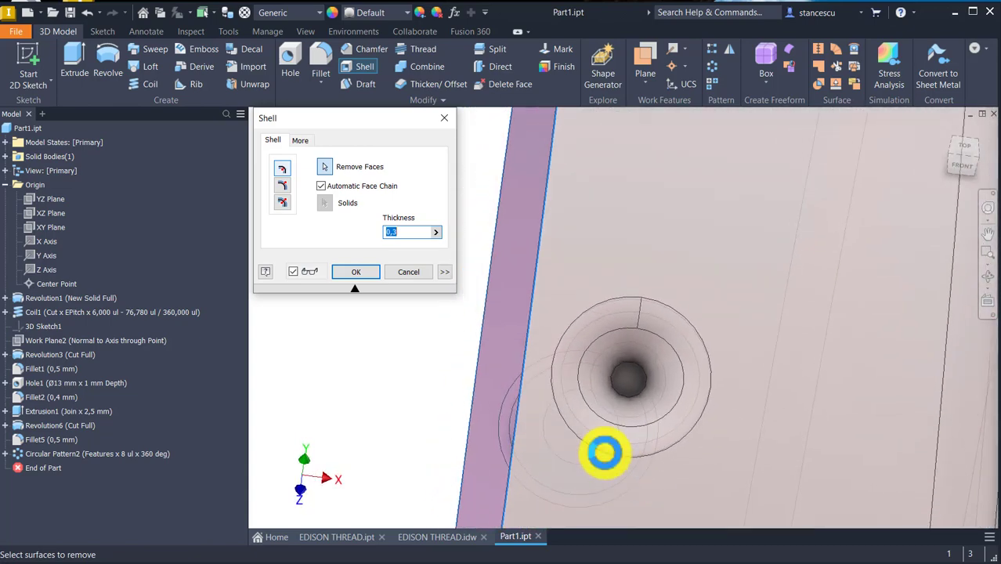
left_click(619, 418)
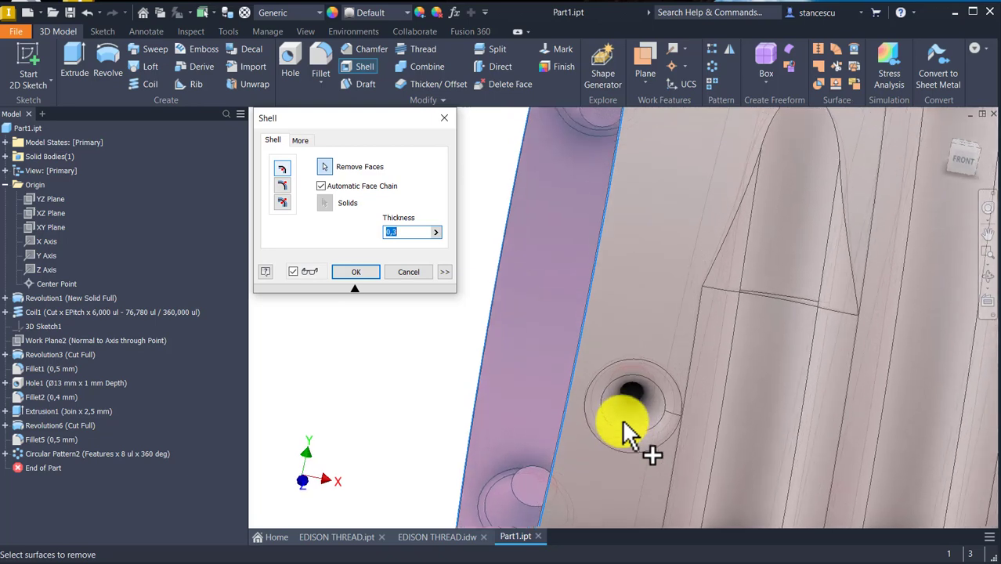
left_click(653, 381)
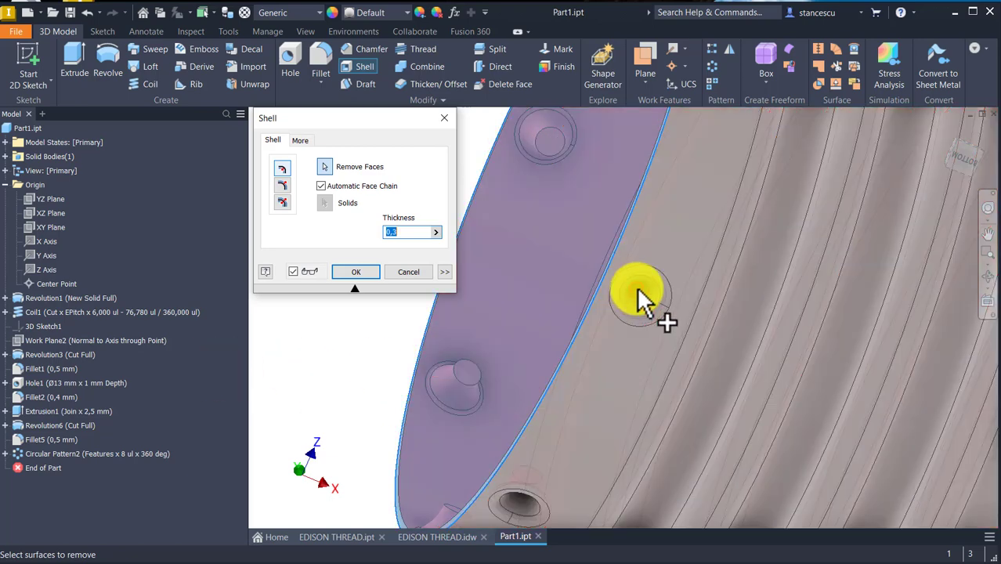
left_click(637, 290)
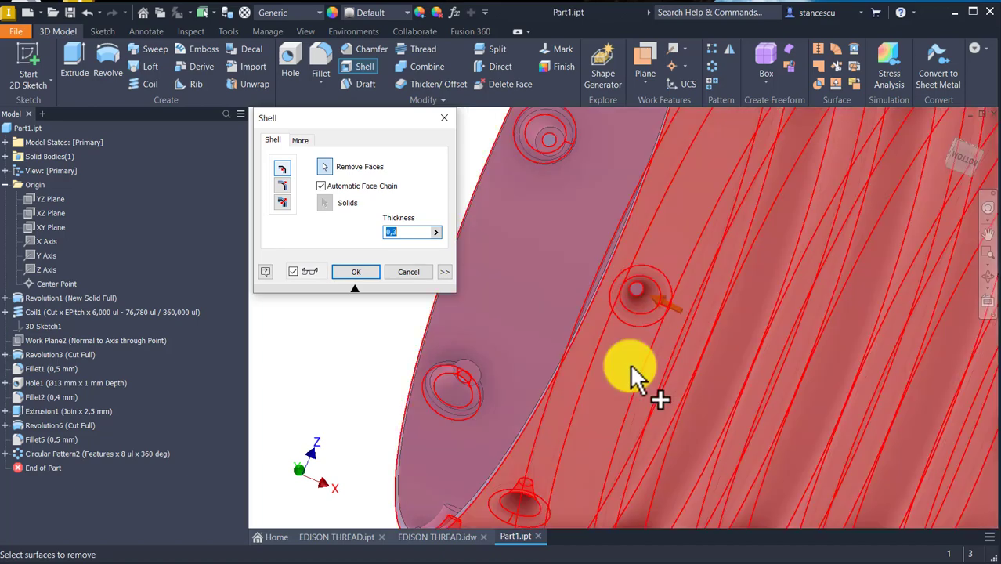
Add the small floor faces of two more flared holes on the rim's back side to the shell's removed faces
middle_click_drag(634, 374, 582, 402, "shift")
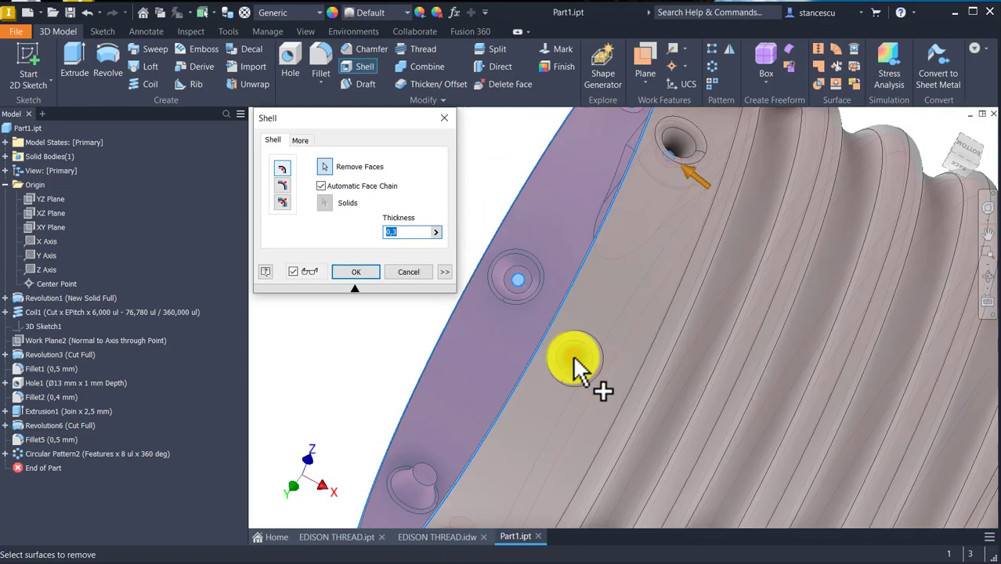
left_click(573, 359)
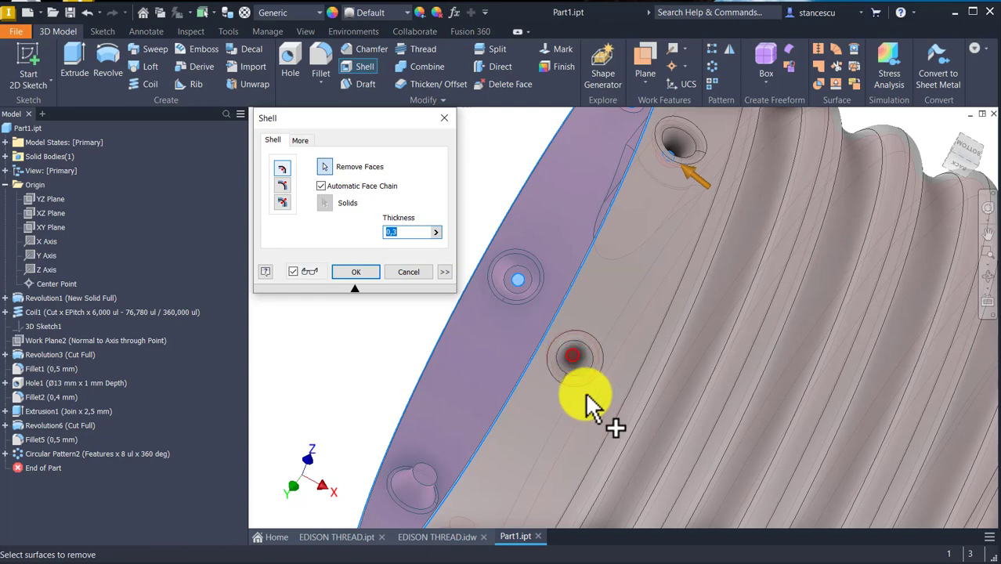
middle_click_drag(587, 404, 576, 385, "shift")
scroll(586, 436, "down", 4)
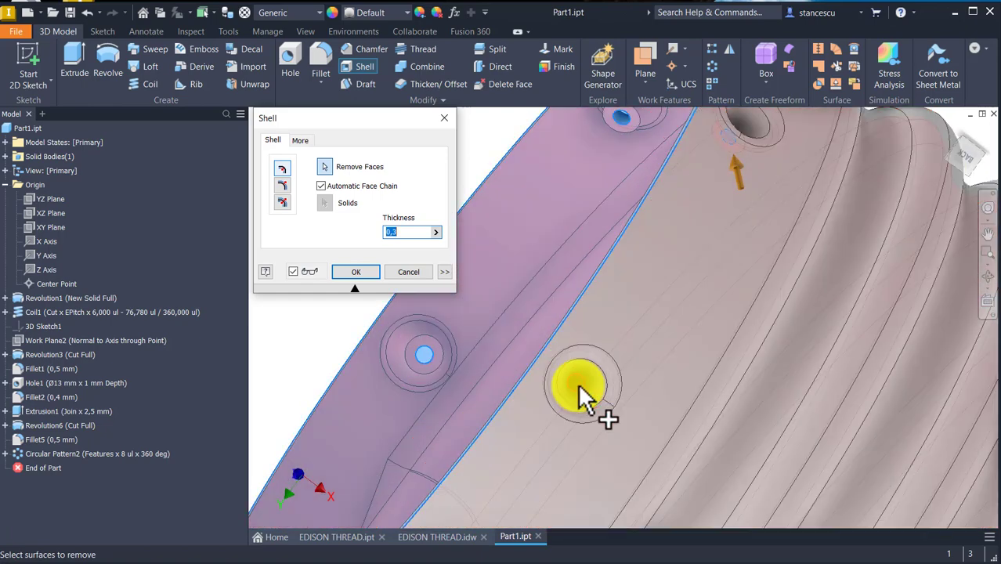
left_click(580, 387)
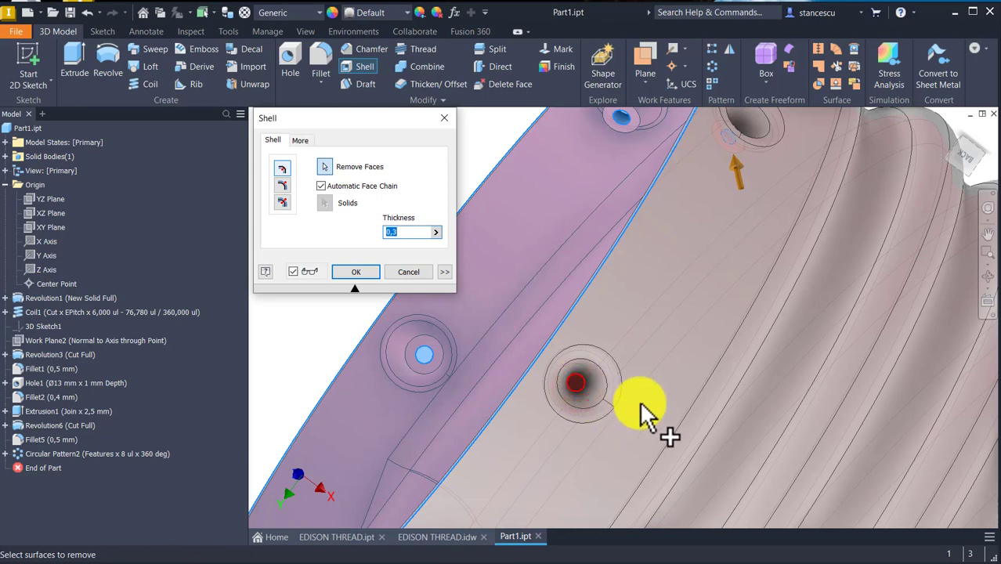
scroll(641, 415, "up", 5)
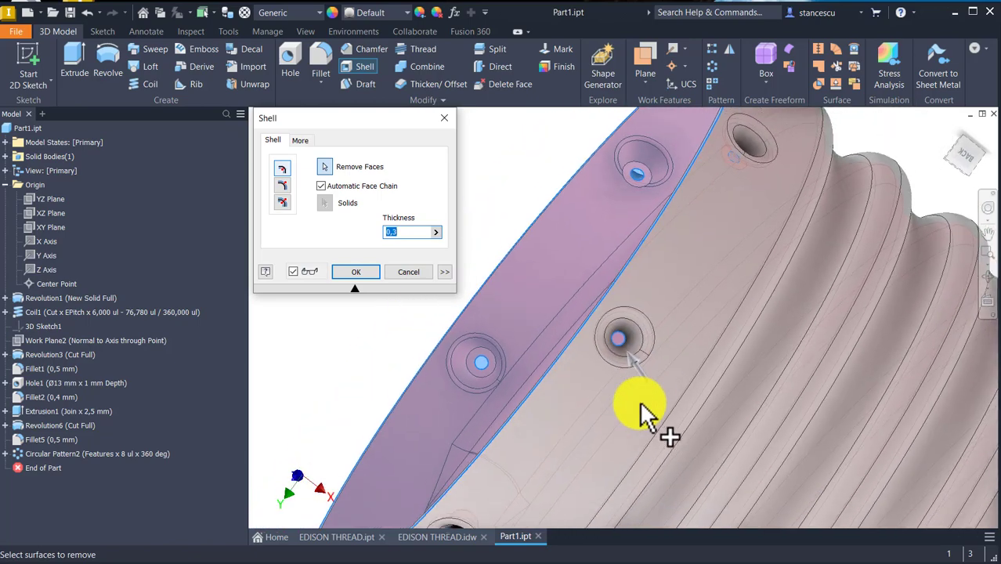
Add the floor faces of the last two flared holes on the upper side and apply the 0.3 mm shell
middle_click_drag(636, 427, 645, 315, "shift")
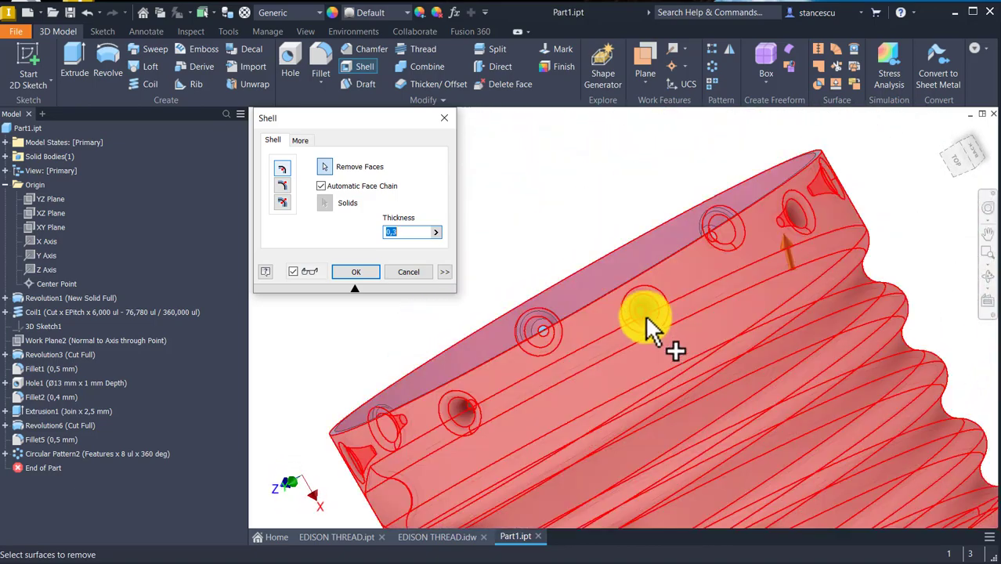
scroll(639, 317, "down", 5)
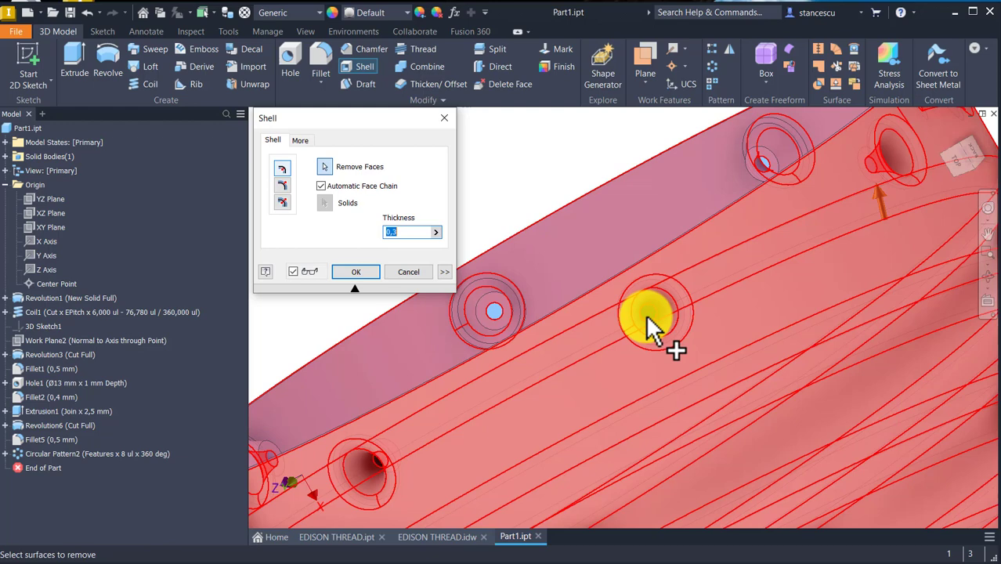
left_click(652, 326)
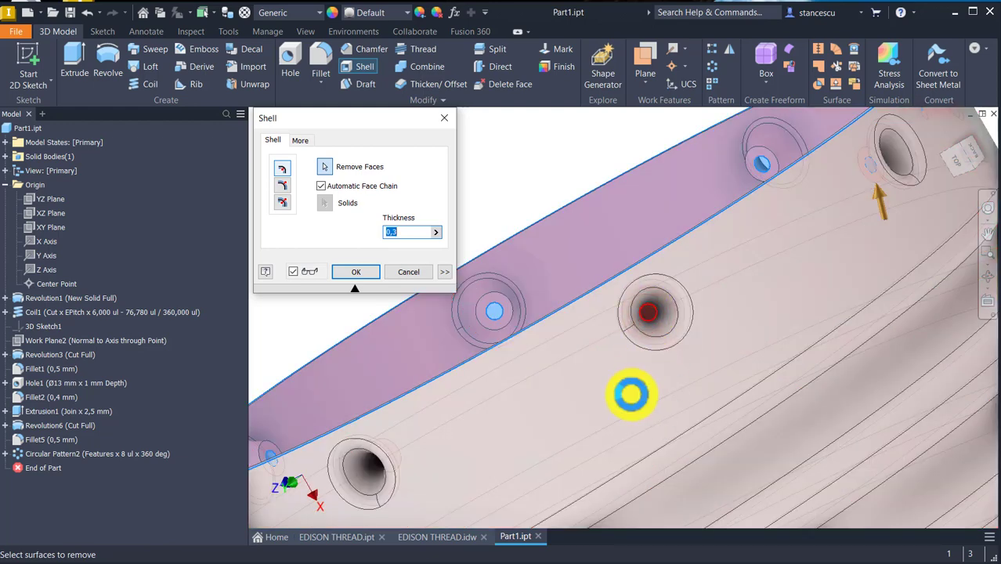
middle_click_drag(631, 395, 571, 437, "shift")
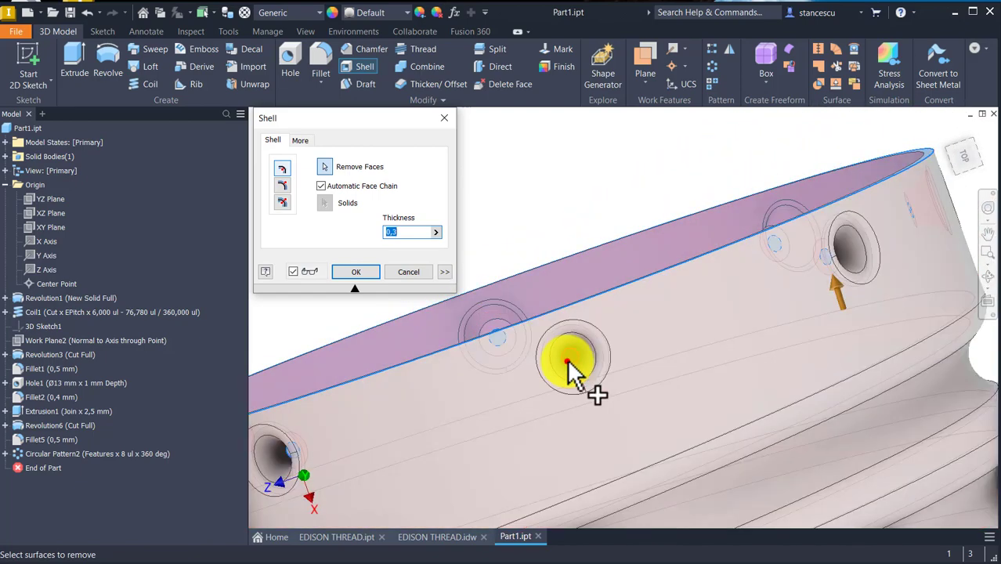
left_click(567, 362)
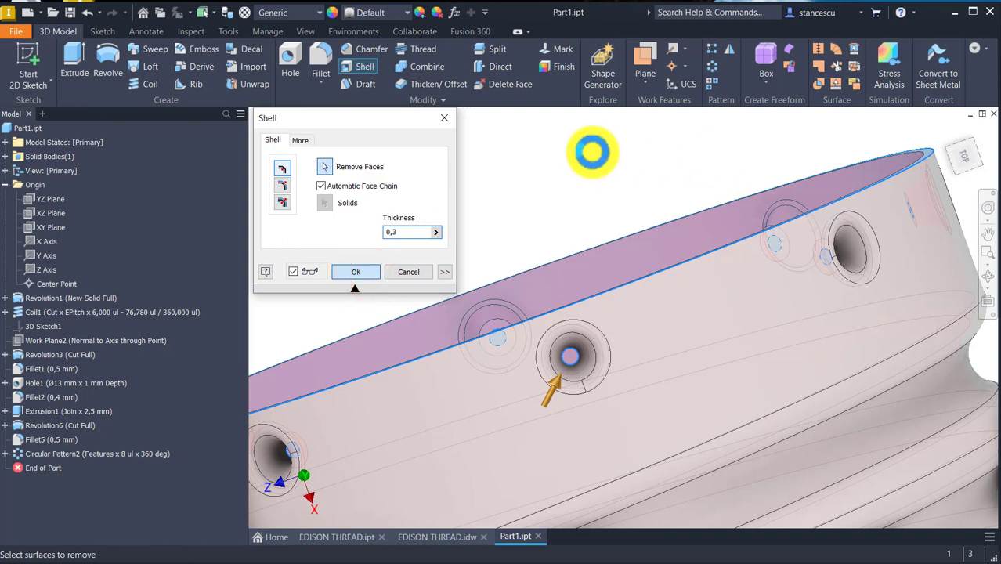
left_click(592, 152)
key("F6")
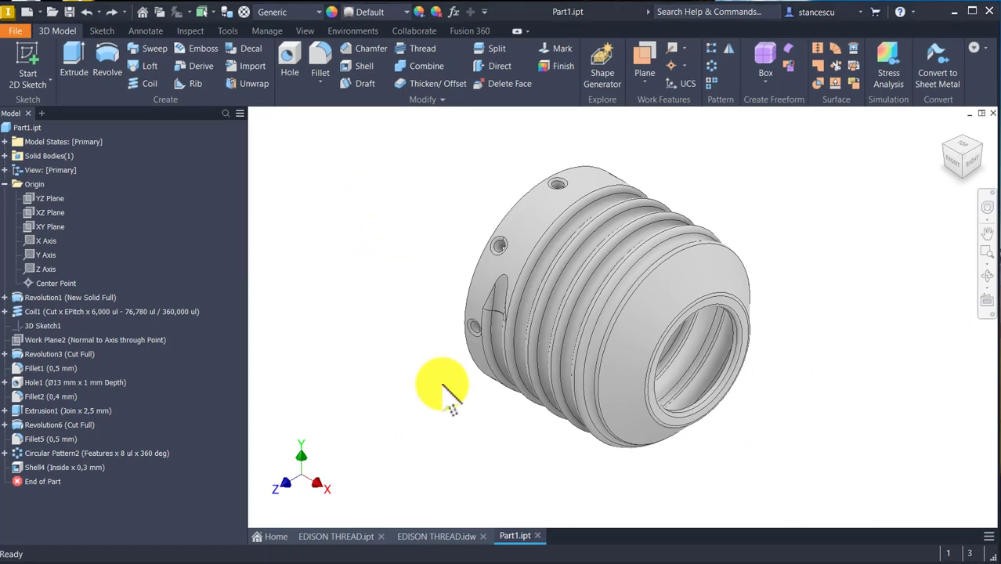
Consult section A-A and detail B in EDISON THREAD.idw for the lip profile at the open end
left_click(452, 537)
scroll(537, 166, "up", 5)
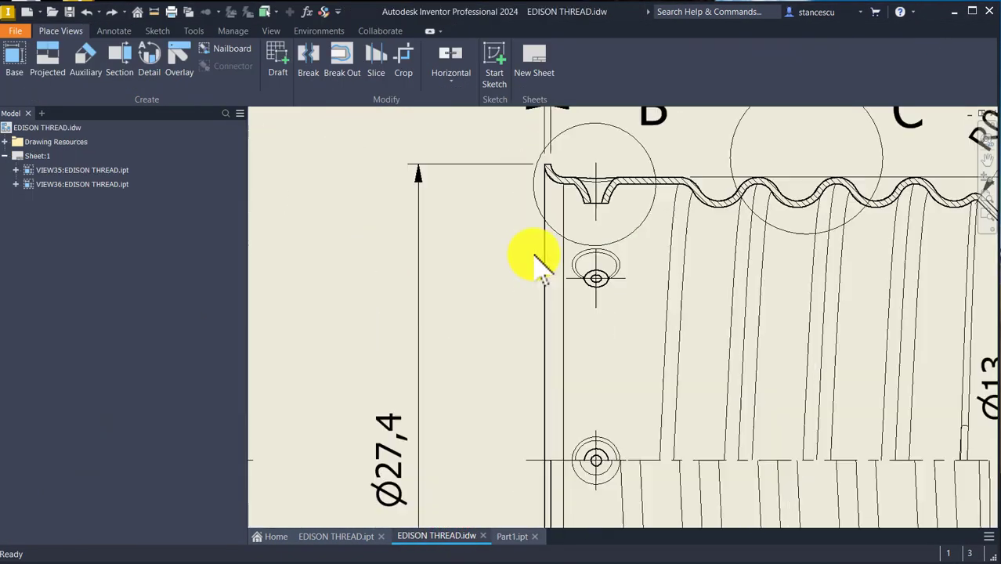
middle_click_drag(592, 165, 593, 316)
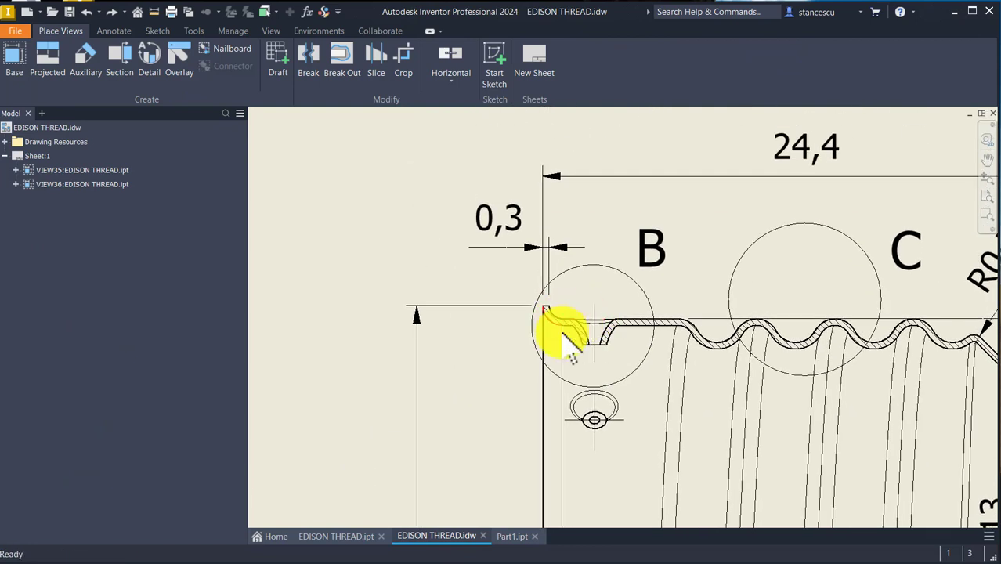
left_click_drag(562, 325, 565, 294)
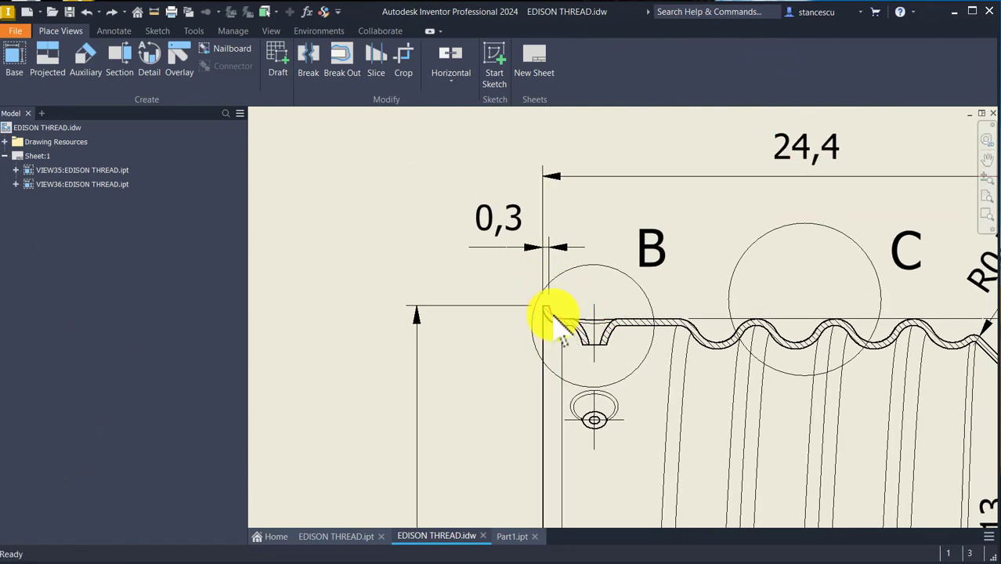
scroll(549, 369, "down", 3)
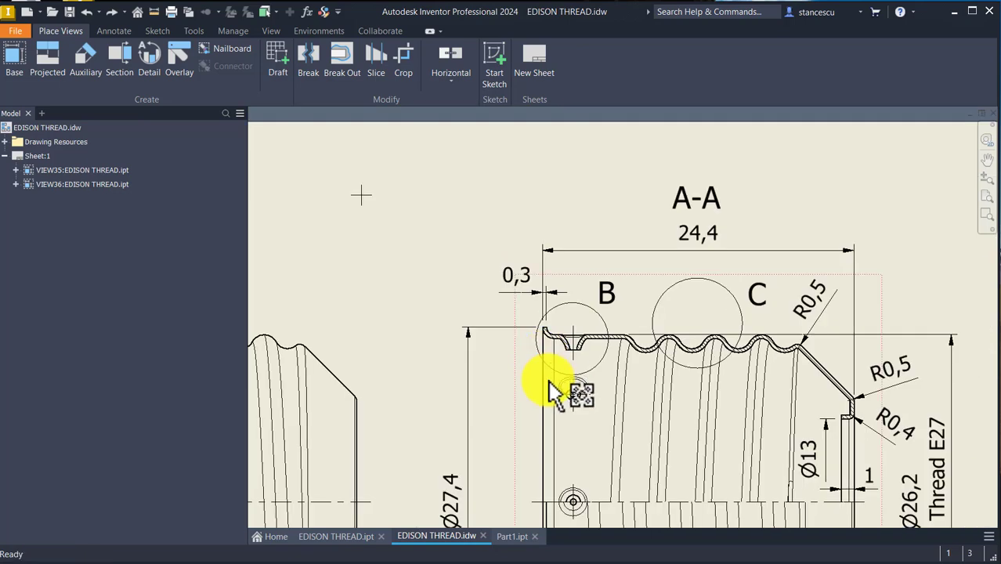
mouse_move(554, 385)
middle_mouse_down()
mouse_move(553, 212)
mouse_move(587, 351)
mouse_move(568, 447)
middle_mouse_up()
scroll(558, 439, "up", 5)
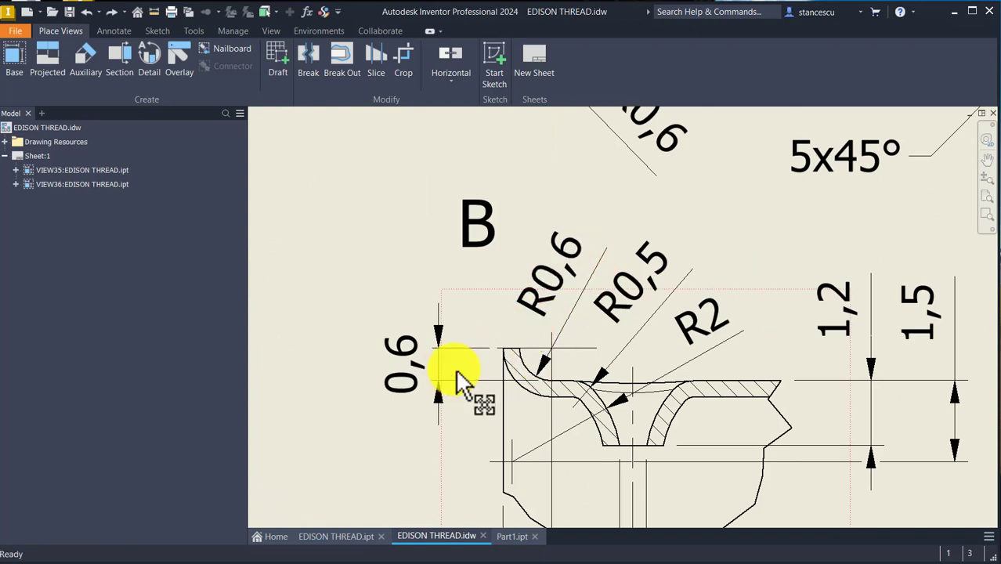
left_click(501, 345)
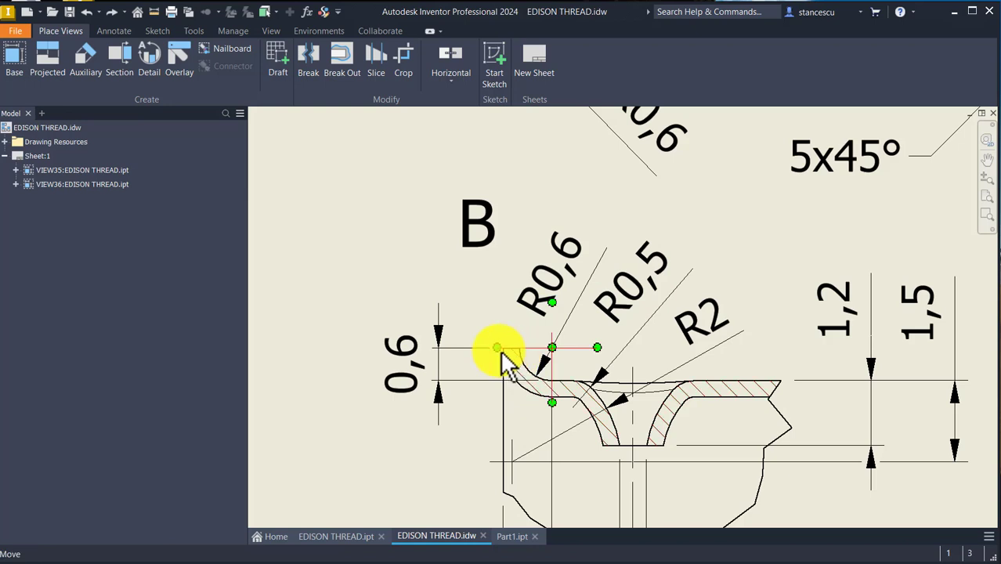
left_click(556, 355)
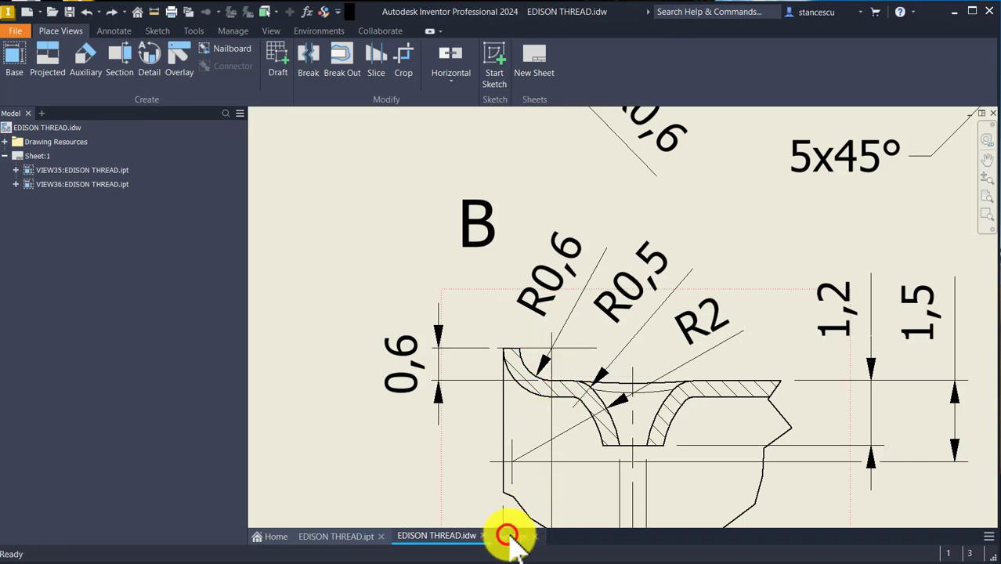
Switch back to Part1.ipt, start a sketch on the XY Plane and project the outer upper edge of the open-end rim
left_click(510, 537)
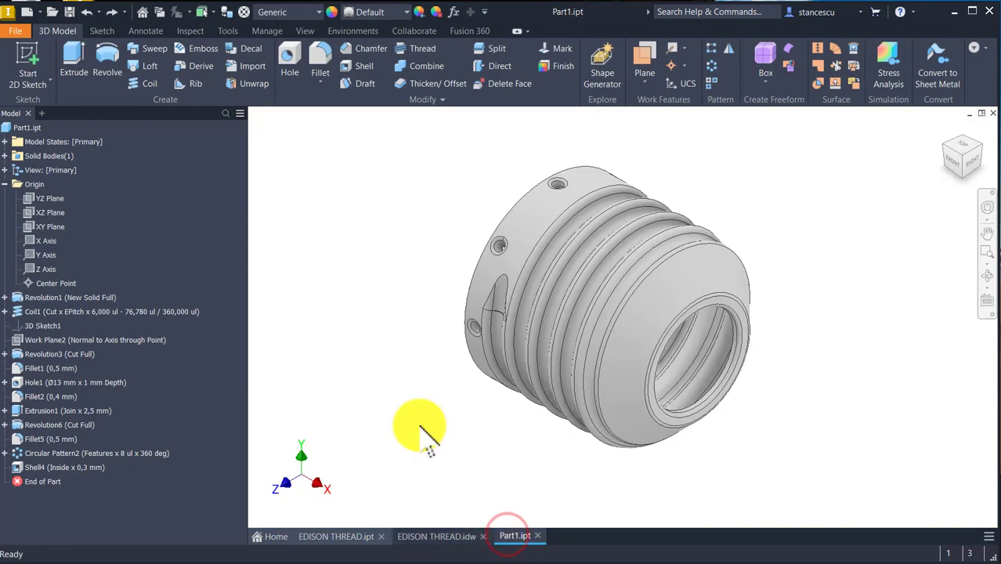
left_click(47, 227)
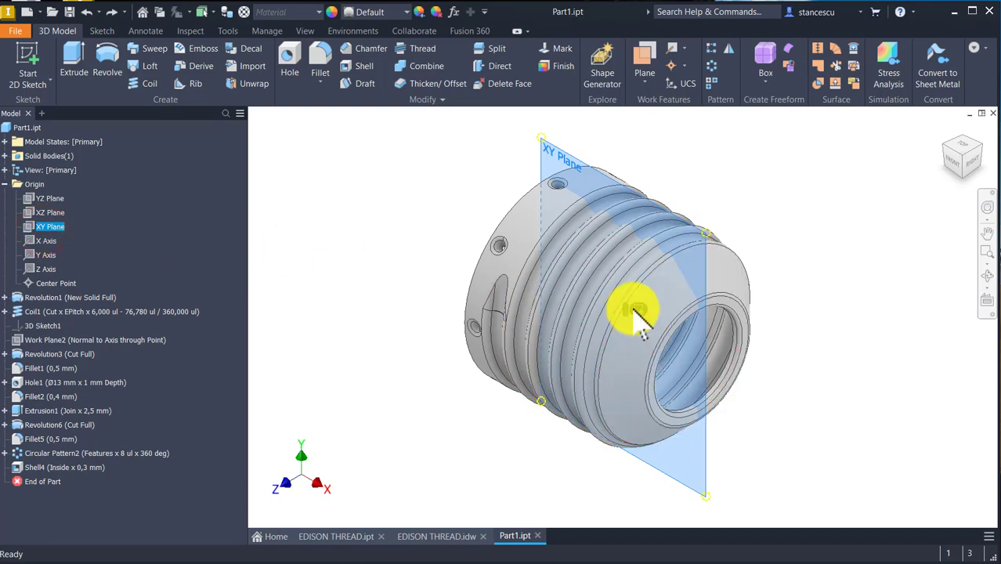
left_click(639, 311)
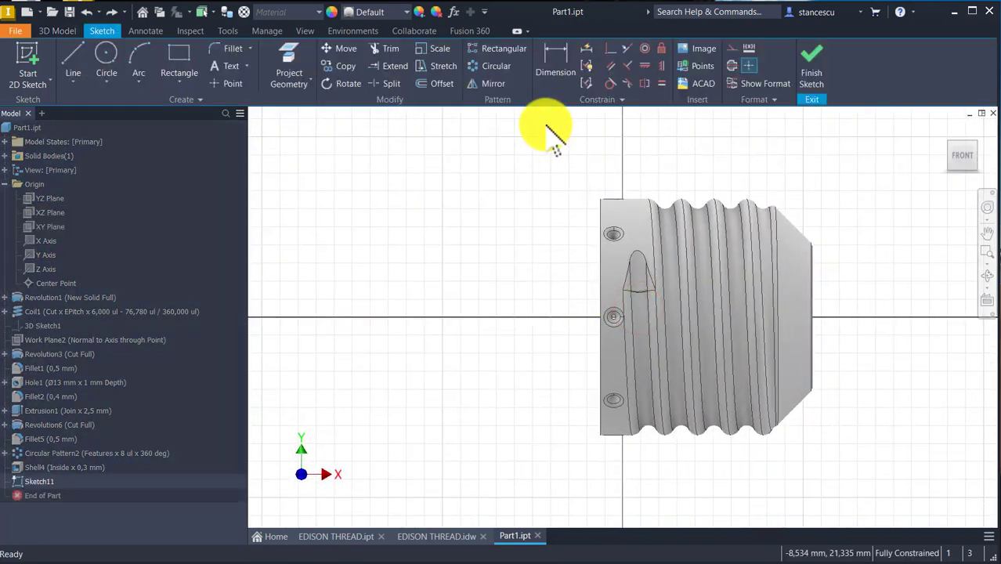
left_click(287, 66)
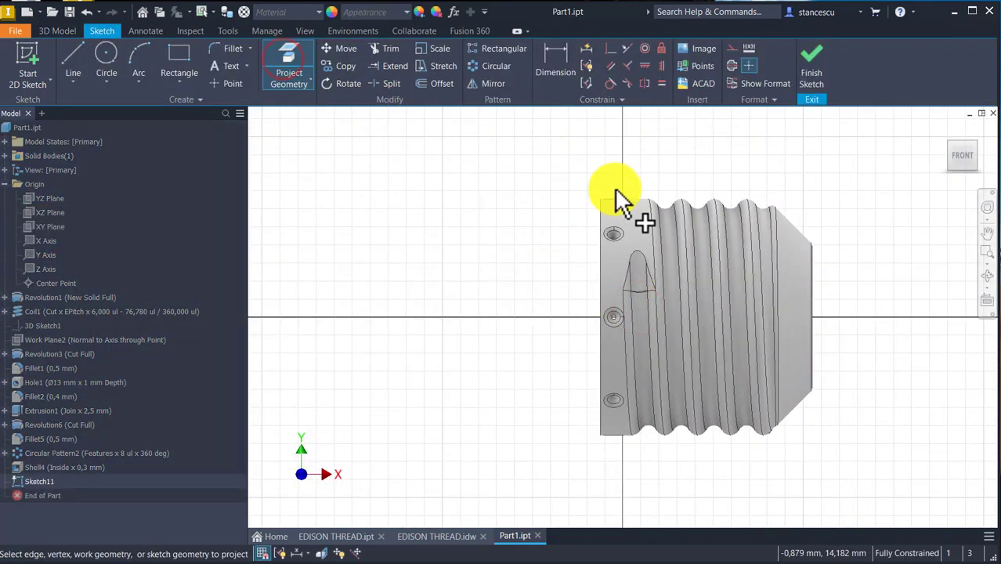
scroll(631, 195, "up", 2)
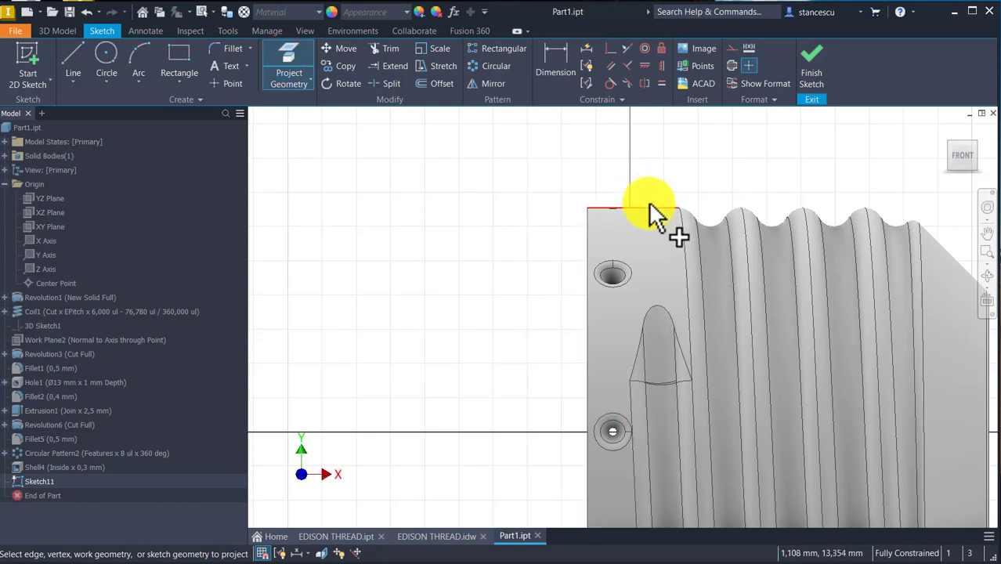
left_click(649, 201)
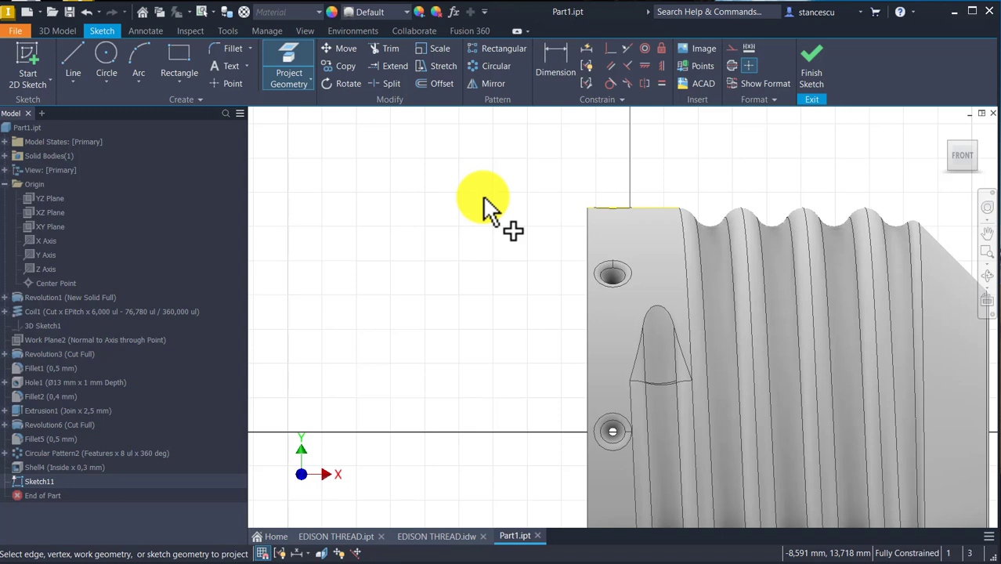
Slice the sketch view, project the inner edge of the rim wall, and convert both projected lines to construction geometry
key("F7")
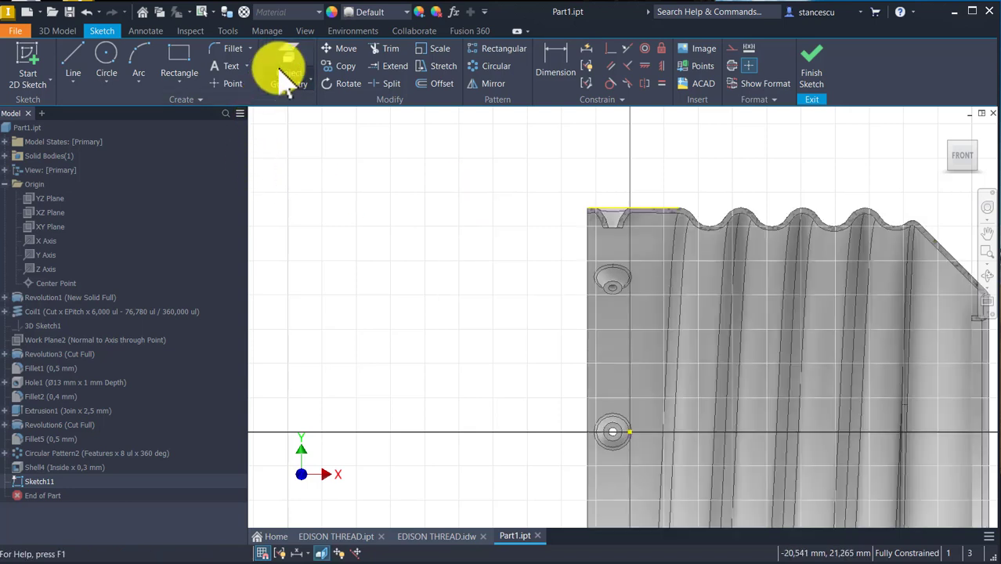
left_click(287, 53)
scroll(631, 224, "up", 2)
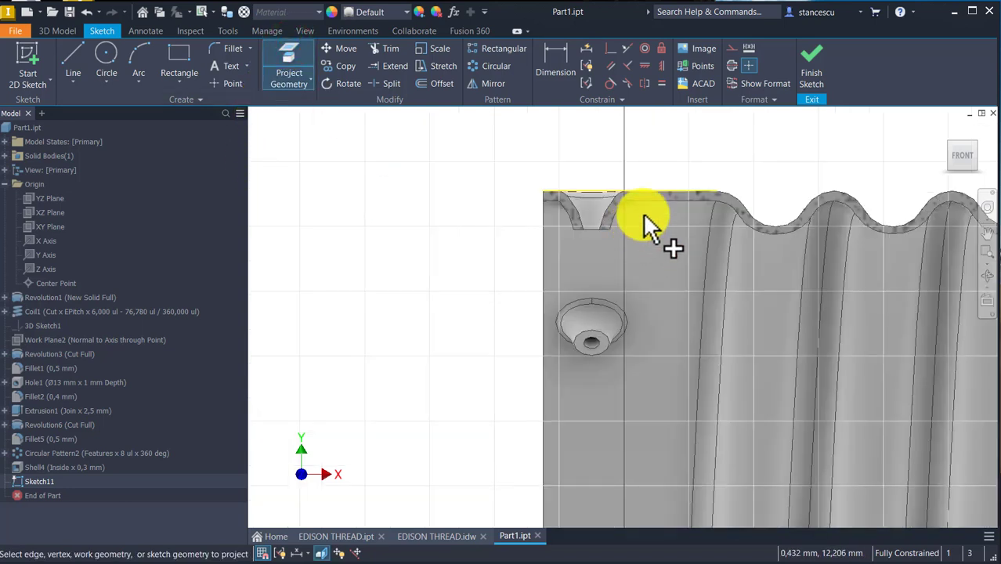
left_click(657, 203)
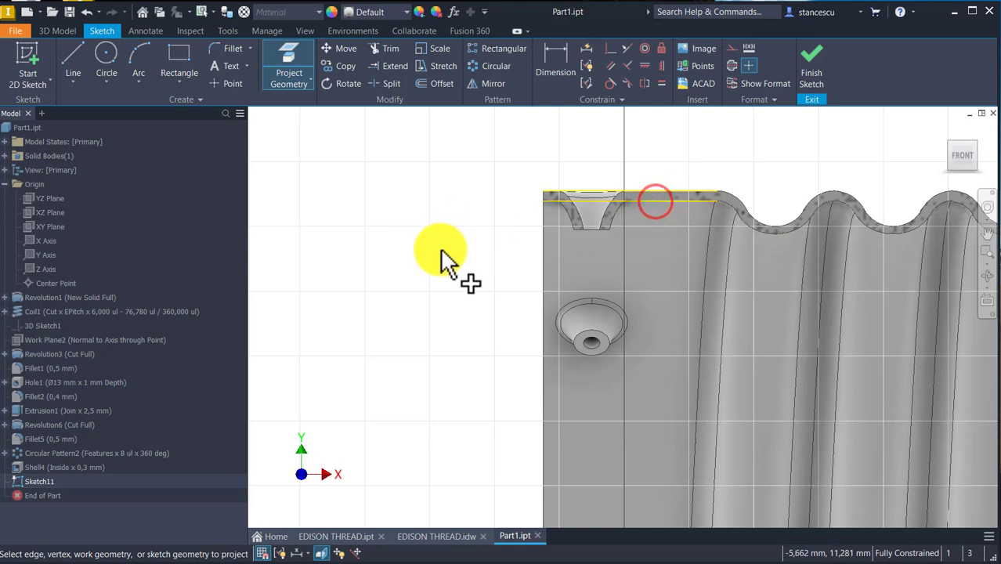
key("Escape")
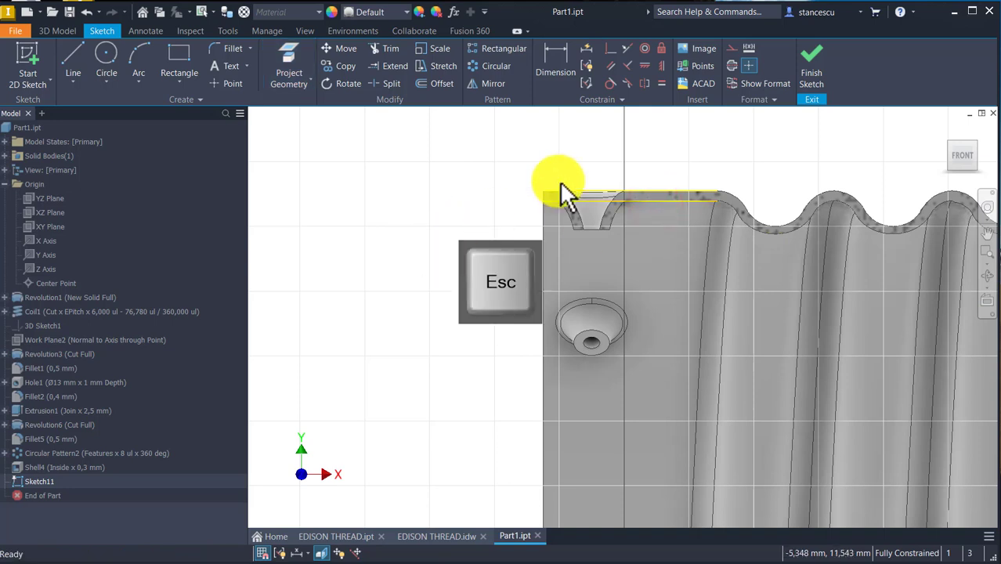
left_click(680, 159)
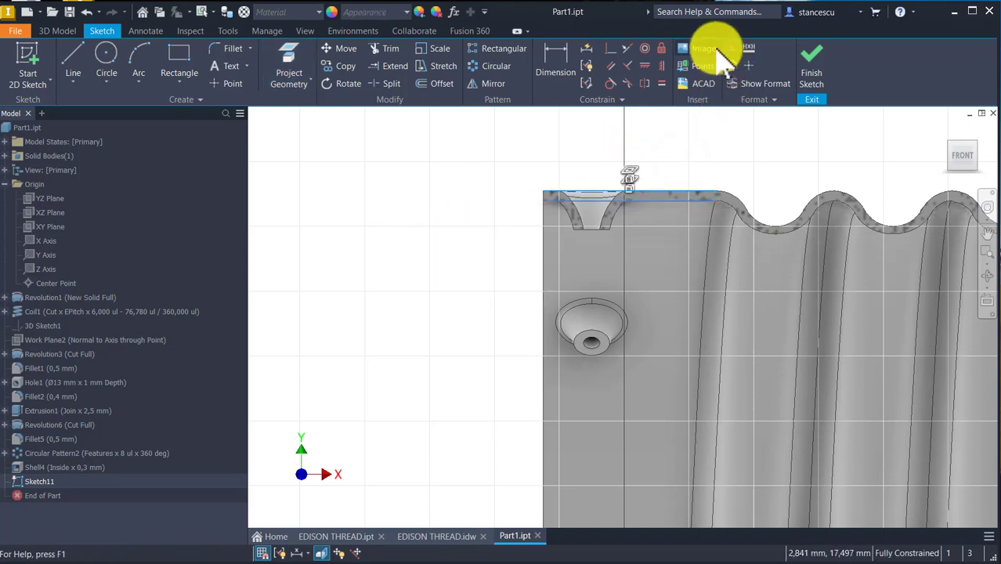
left_click(678, 152)
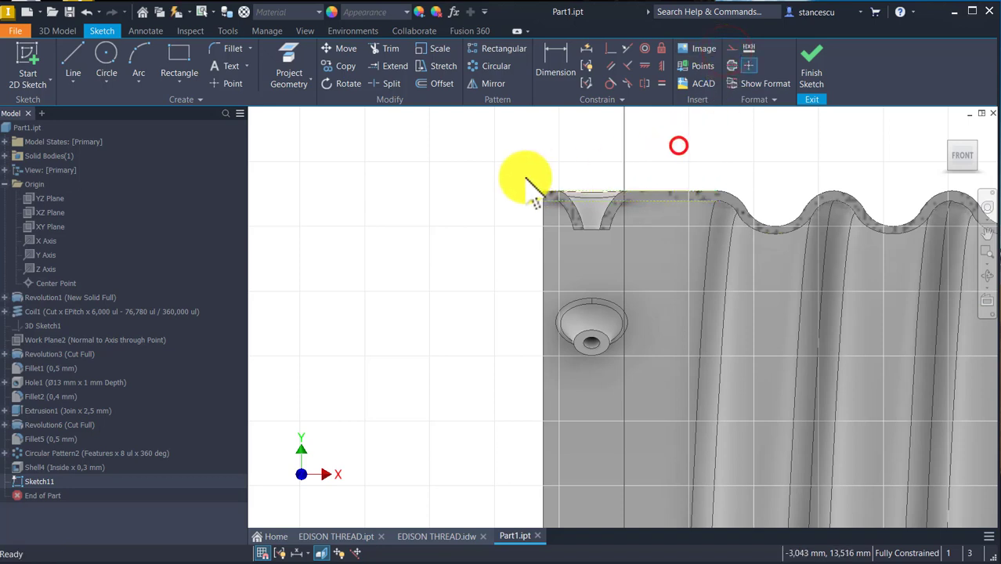
Draw two arcs flaring outward from the outer and inner corners of the open-end rim wall, each tangent to its projected line
scroll(464, 194, "down", 2)
scroll(435, 376, "up", 2)
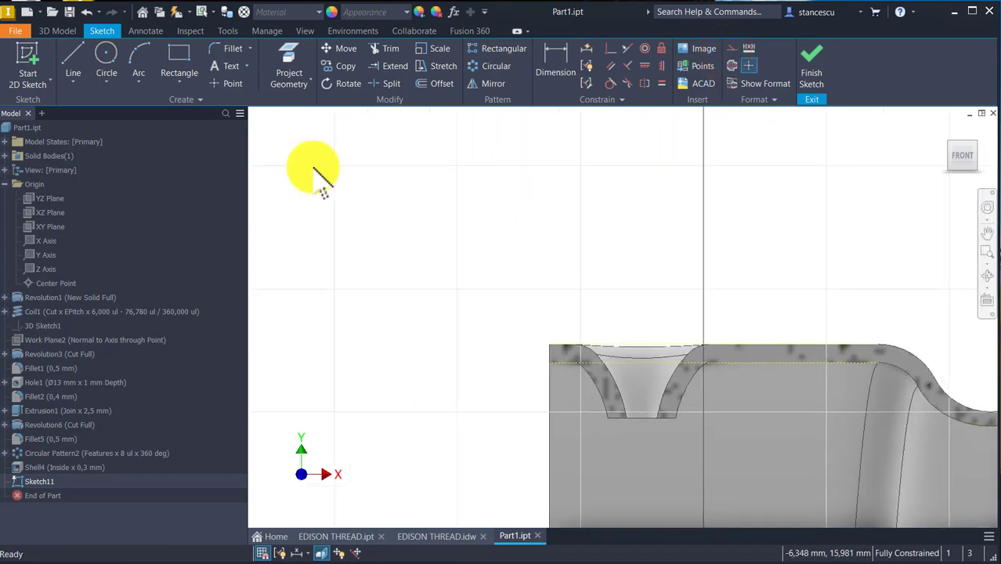
scroll(414, 264, "down", 2)
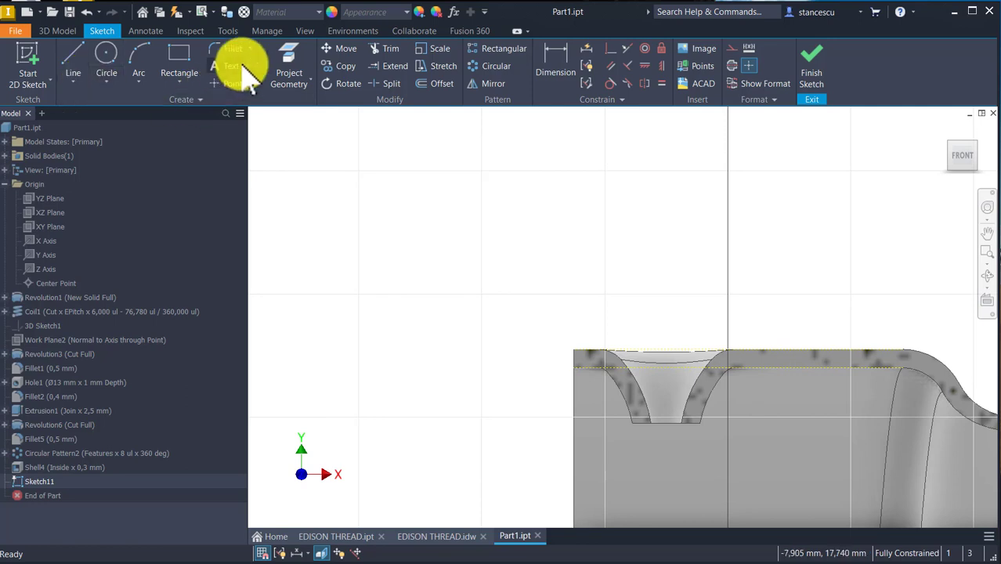
left_click(76, 64)
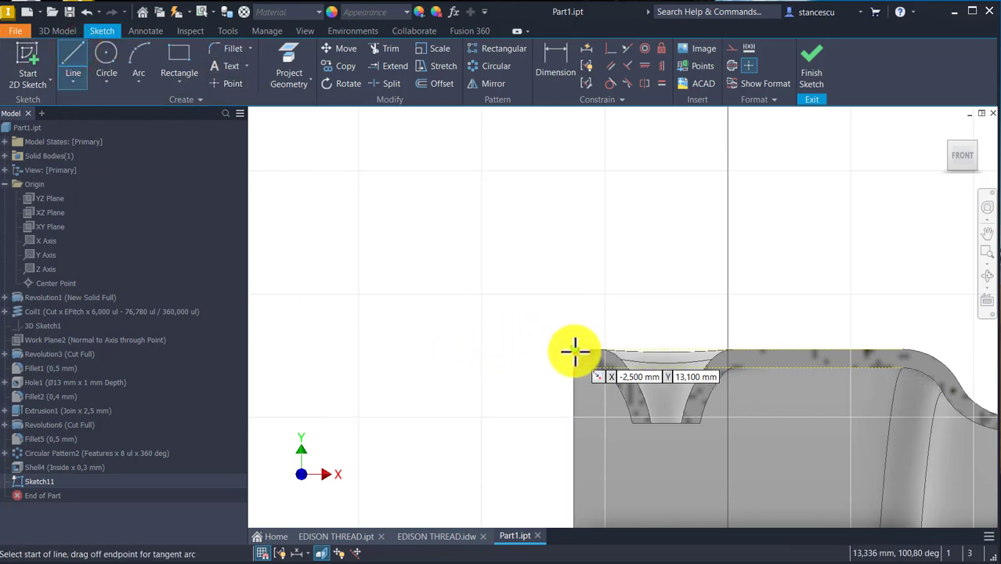
left_click(574, 352)
left_click_drag(575, 352, 398, 233)
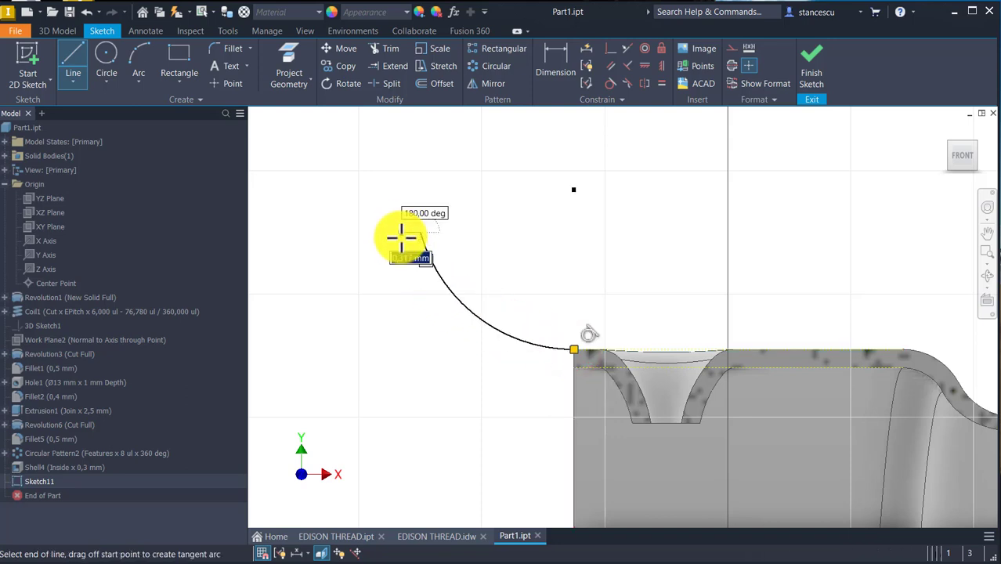
right_click(463, 377)
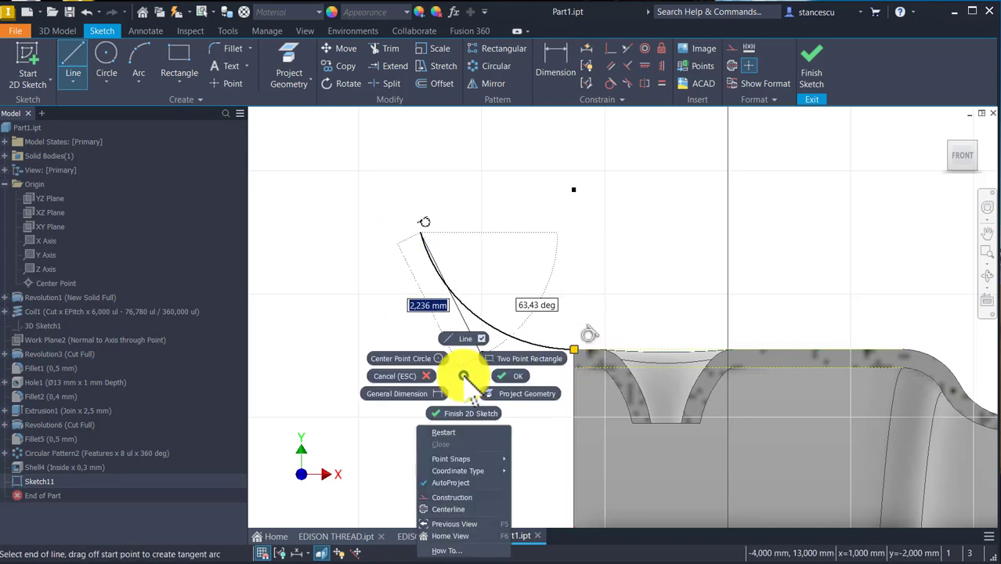
left_click(452, 434)
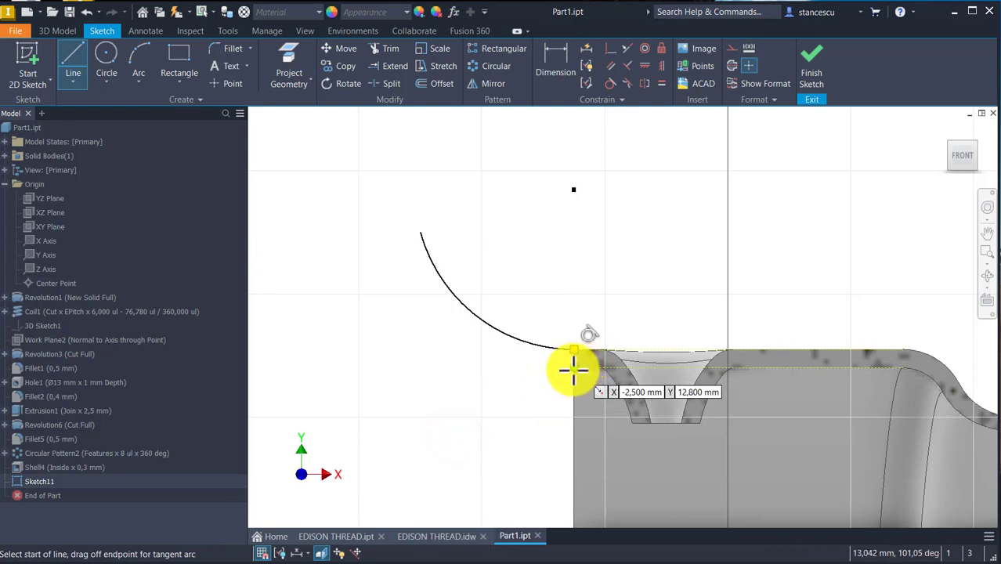
left_click_drag(573, 369, 391, 273)
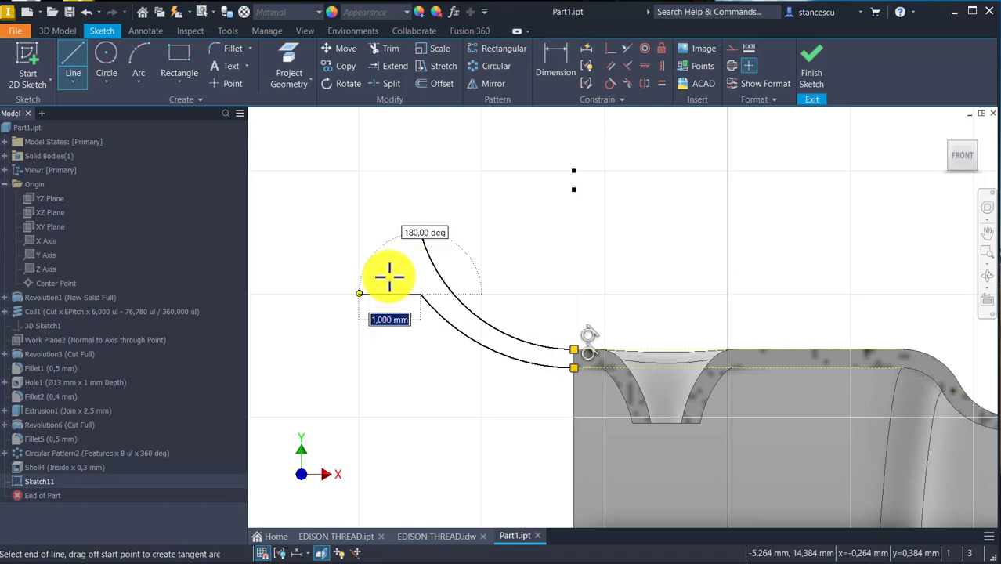
key("Escape")
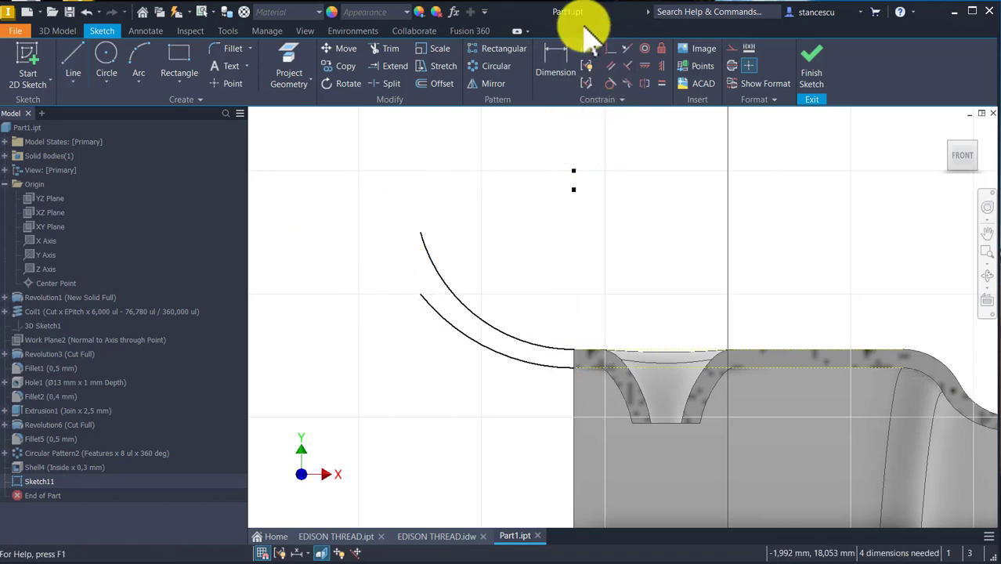
Make the centre points of the two lip arcs coincident
left_click(613, 50)
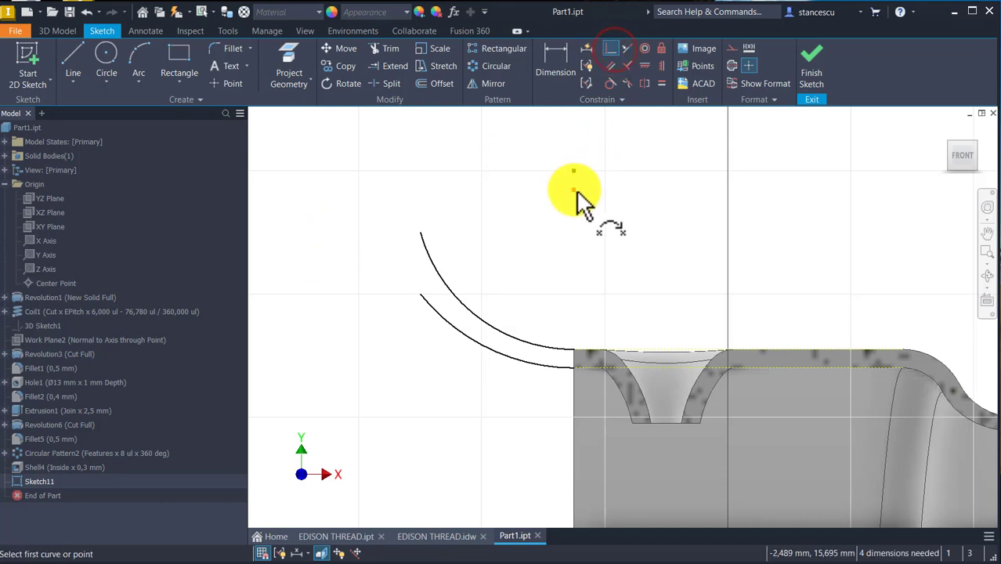
left_click(575, 190)
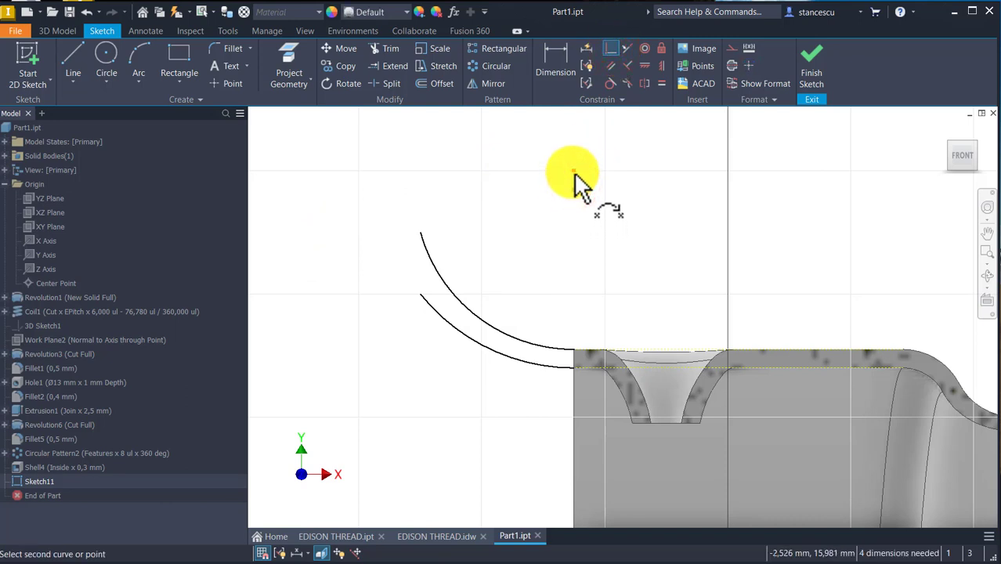
left_click(573, 171)
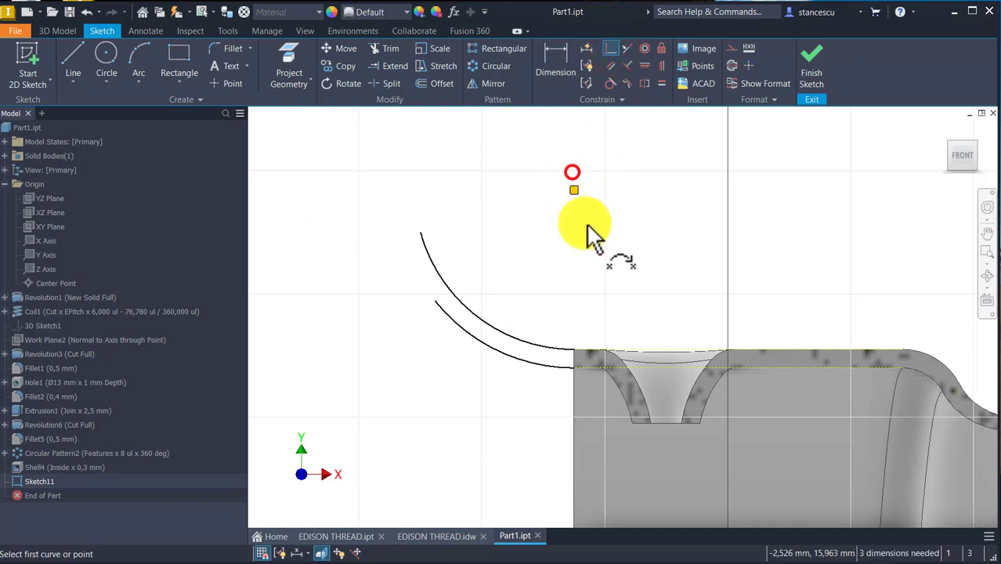
Align the free ends of both arcs horizontally with their shared centre and join them with a short line
left_click(645, 67)
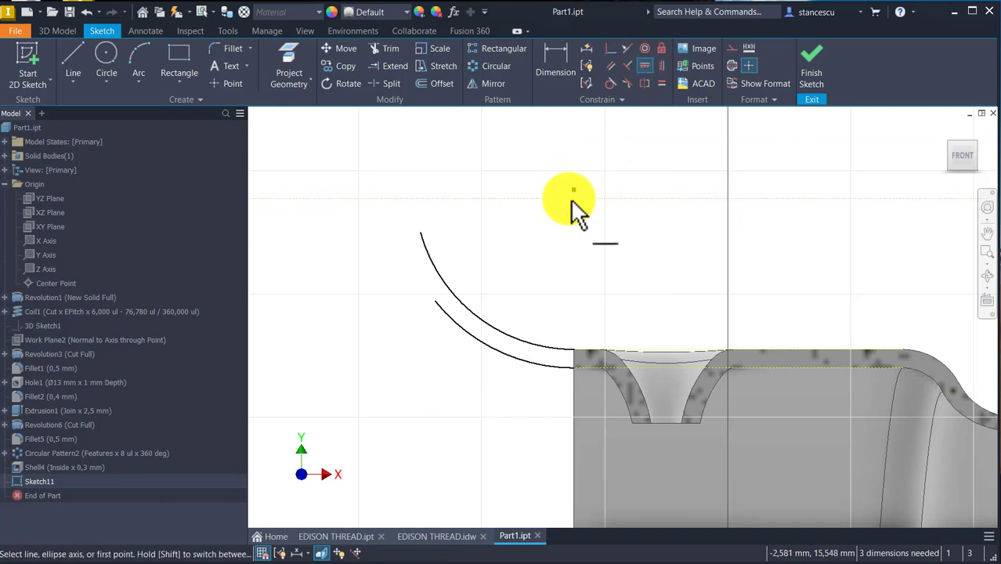
left_click(572, 189)
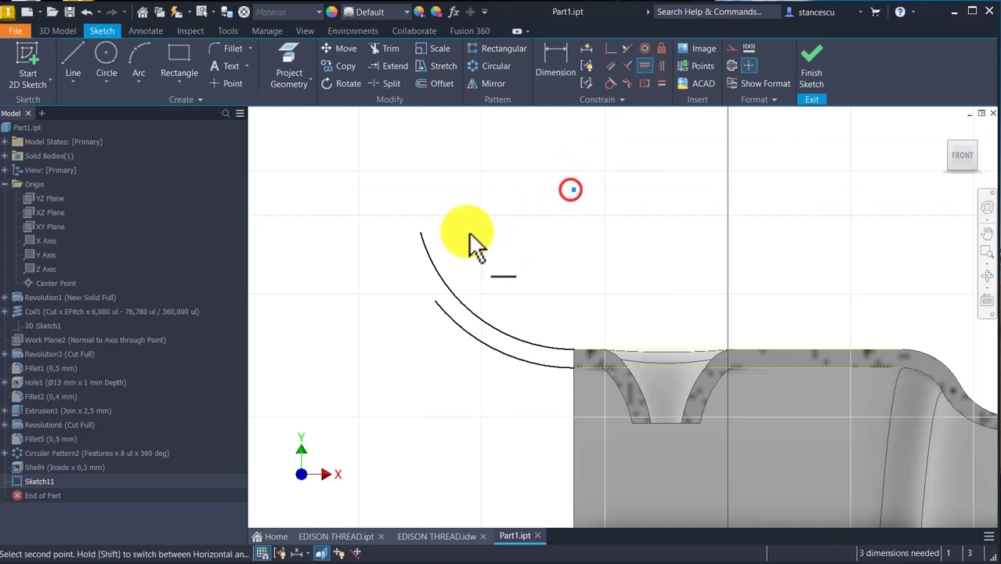
left_click(421, 233)
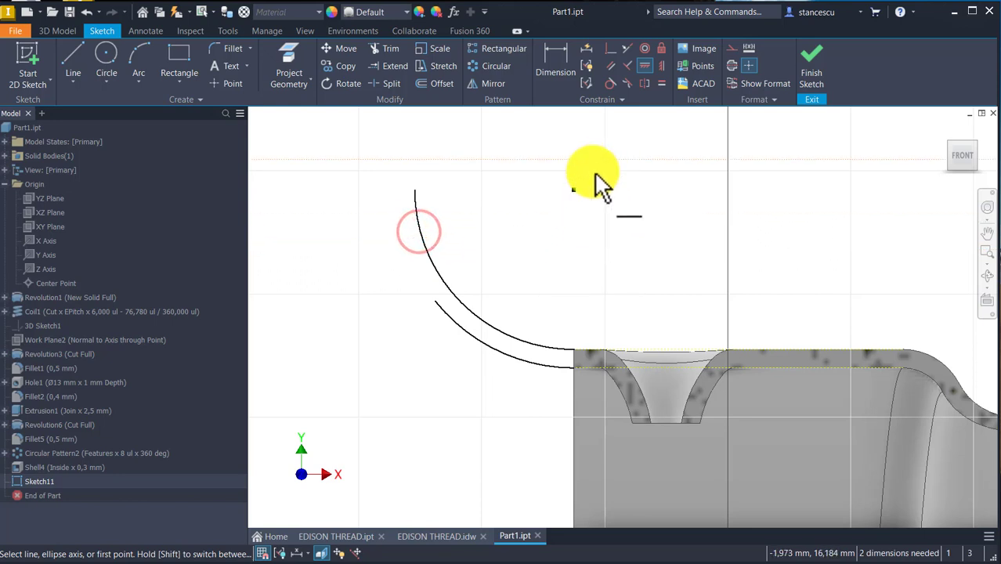
left_click(416, 189)
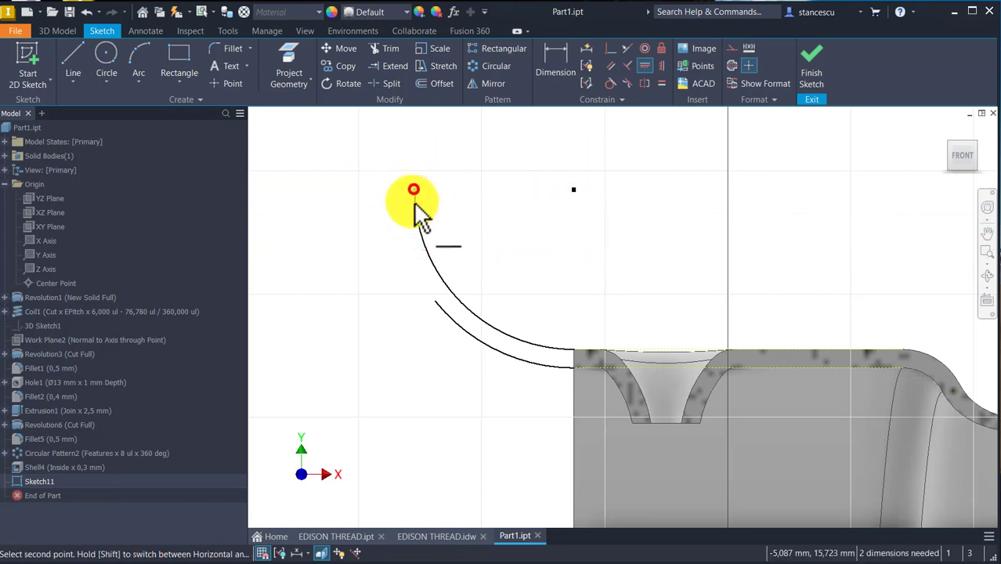
left_click(433, 301)
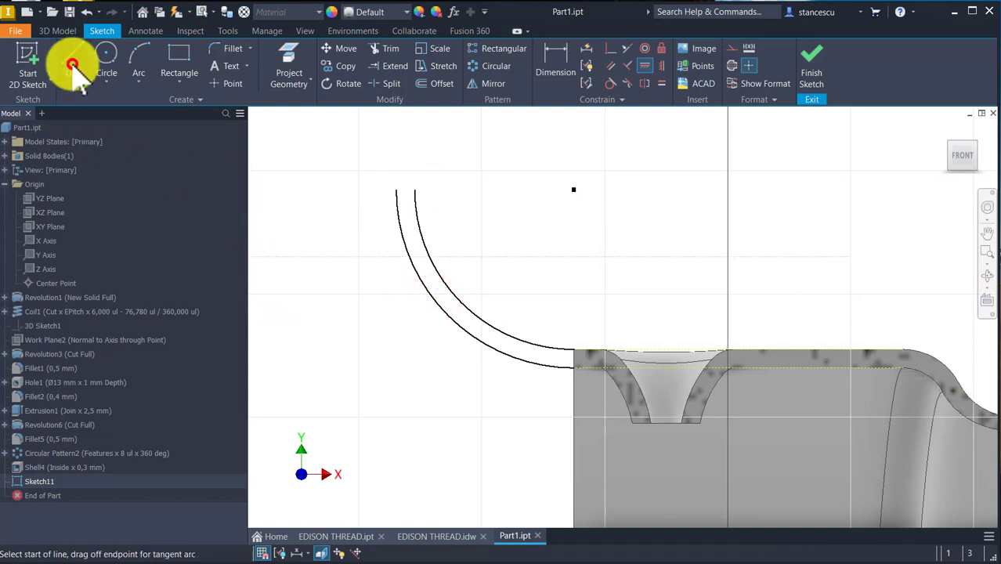
left_click(396, 190)
left_click(415, 190)
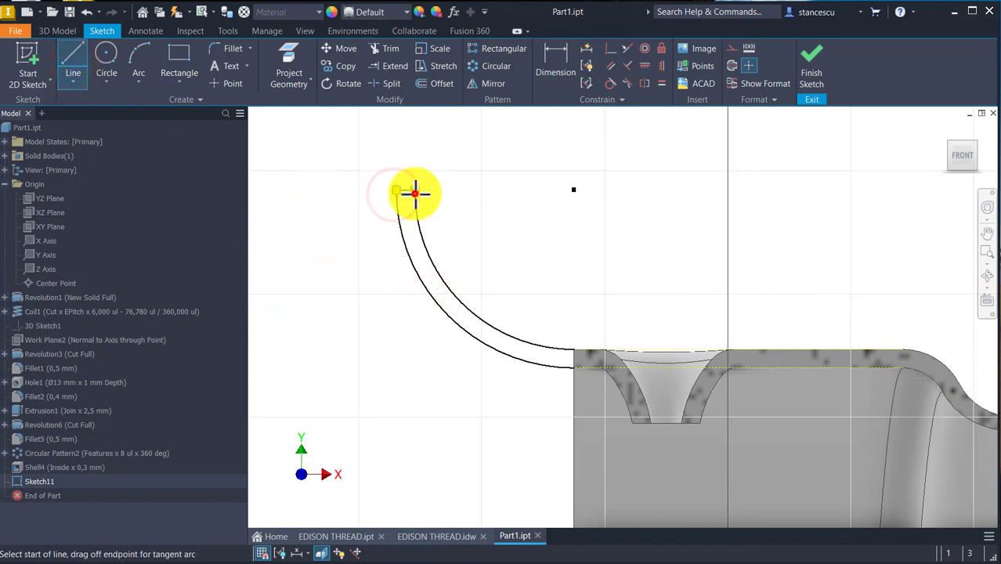
Dimension the radius of the smaller lip arc to 0.6 mm
key("d")
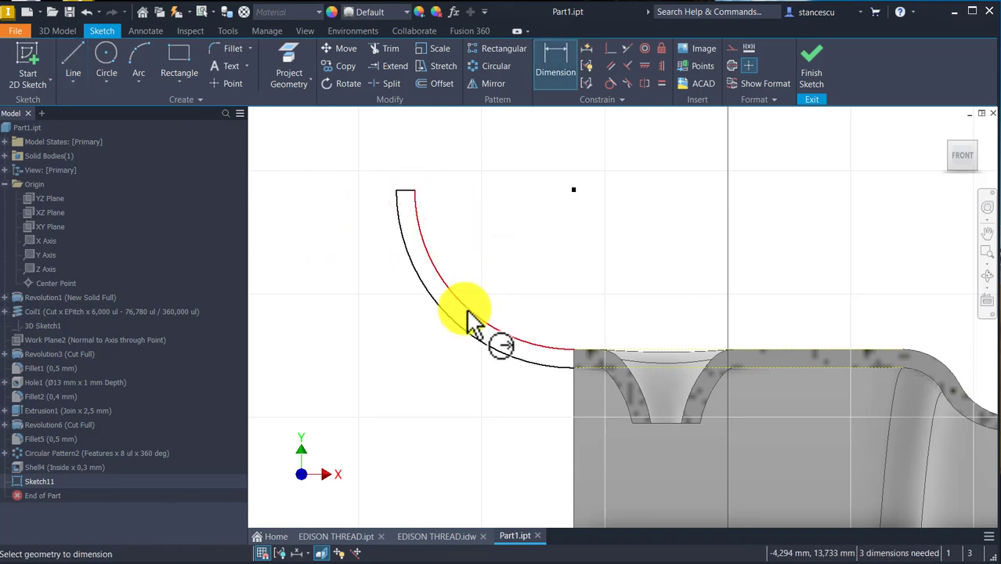
left_click(465, 310)
left_click(510, 232)
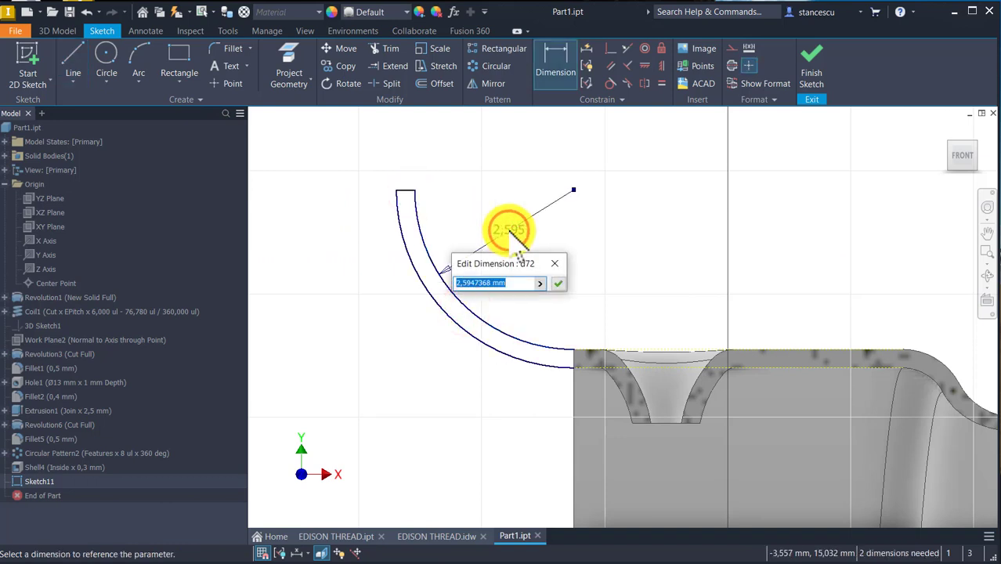
type("0,6")
key("Return")
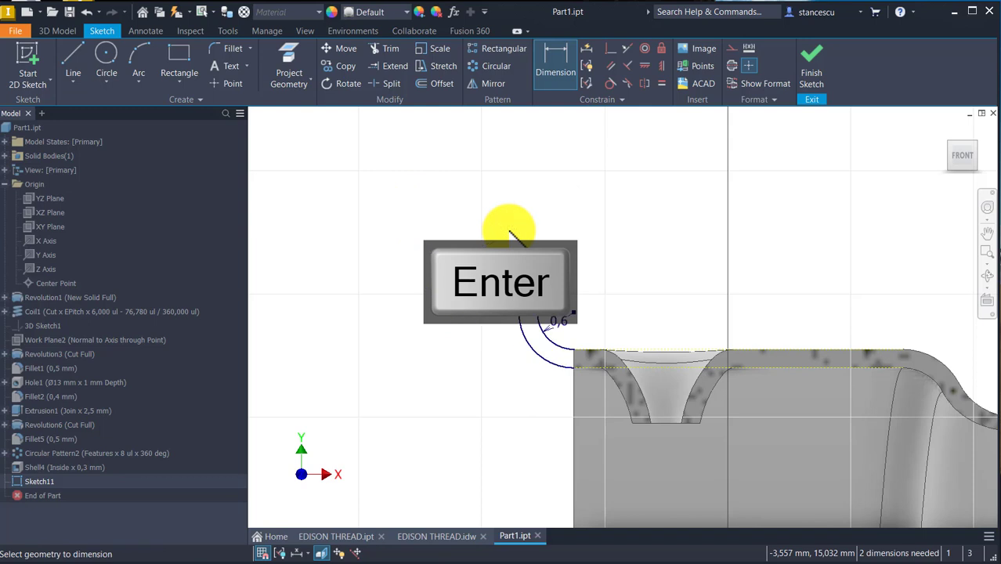
Dimension the height from the projected outer rim line to the lip's end line at 0.6 mm
scroll(549, 323, "up", 3)
left_click(555, 49)
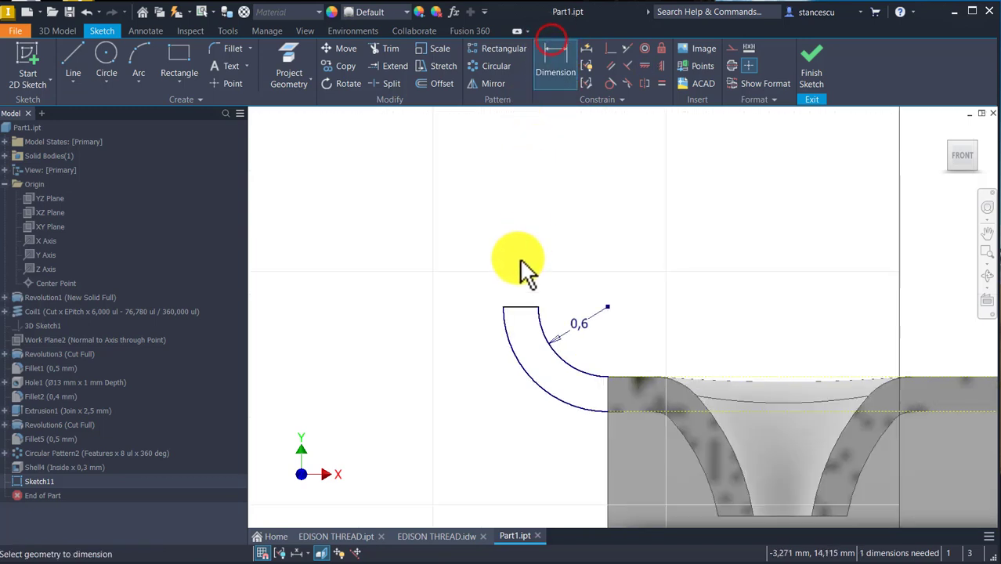
scroll(549, 313, "up", 3)
left_click(525, 317)
left_click(739, 453)
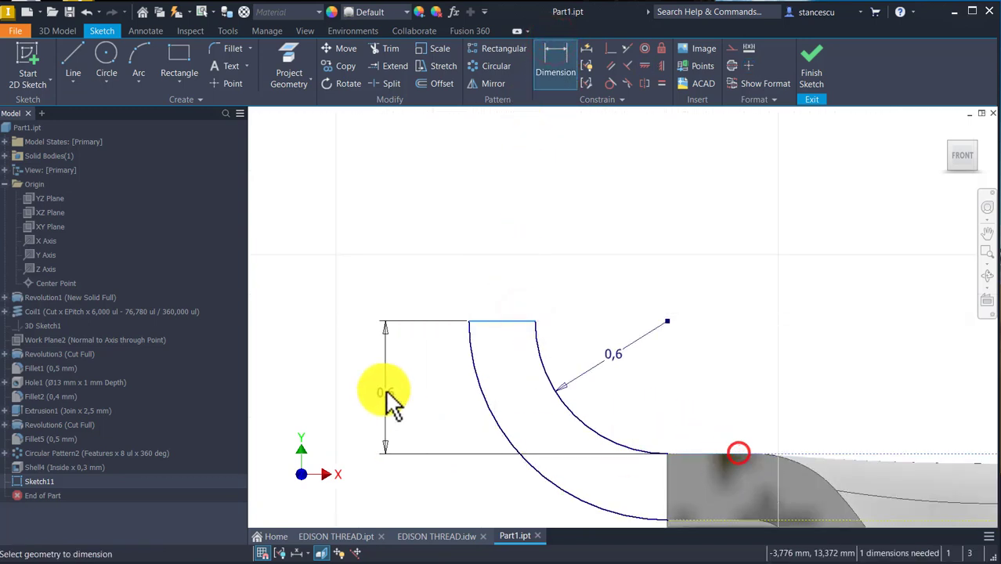
left_click(384, 397)
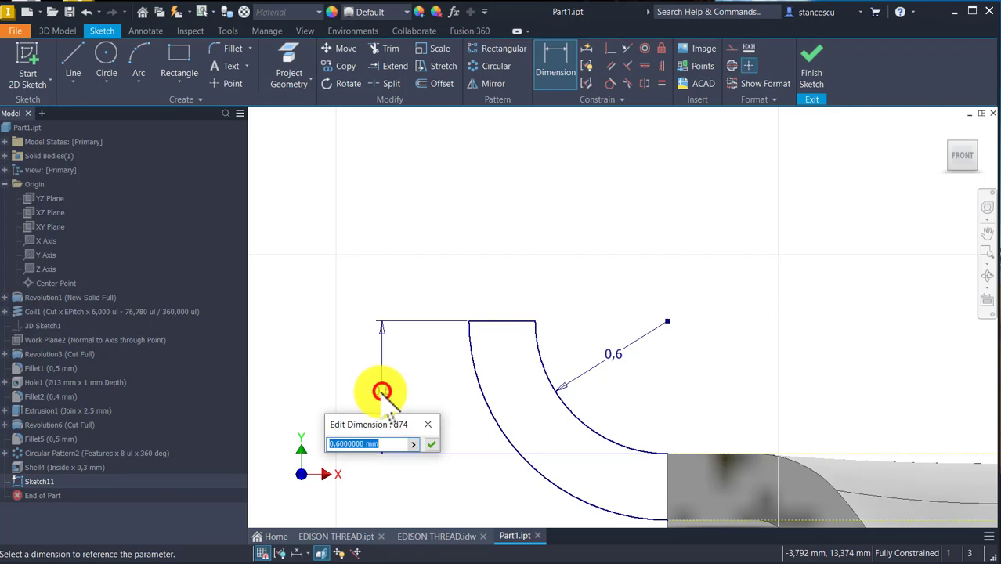
left_click(431, 445)
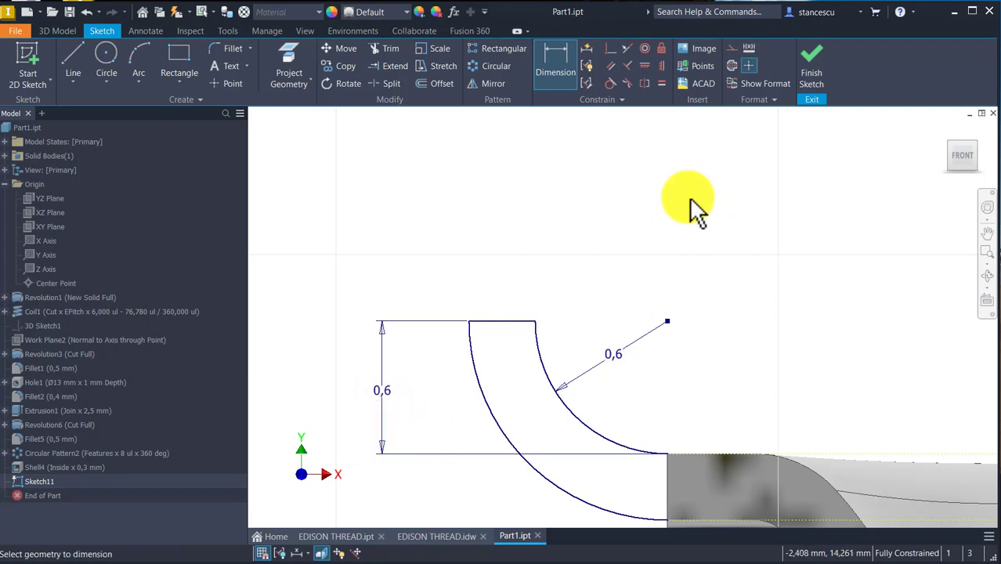
scroll(690, 205, "down", 5)
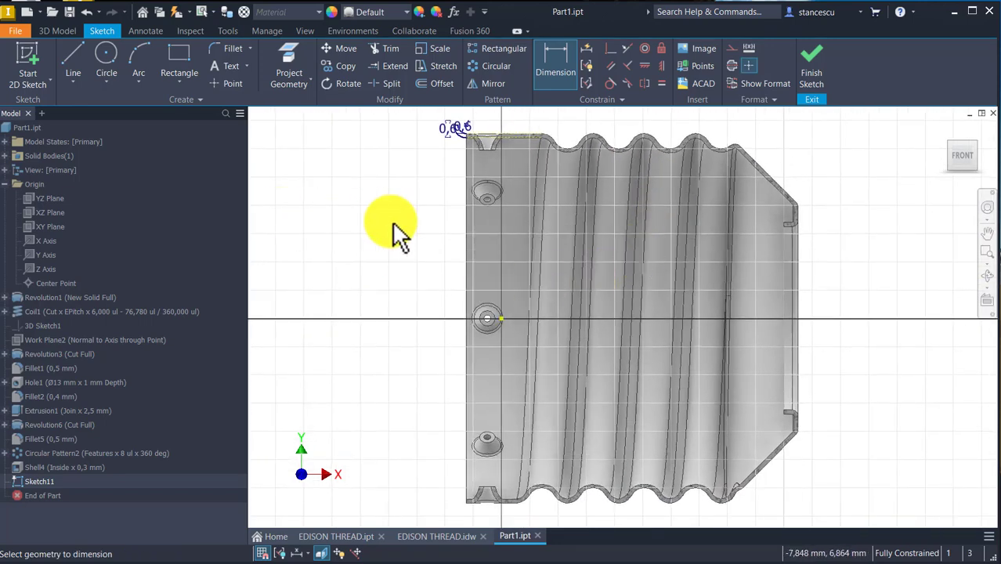
left_click(815, 75)
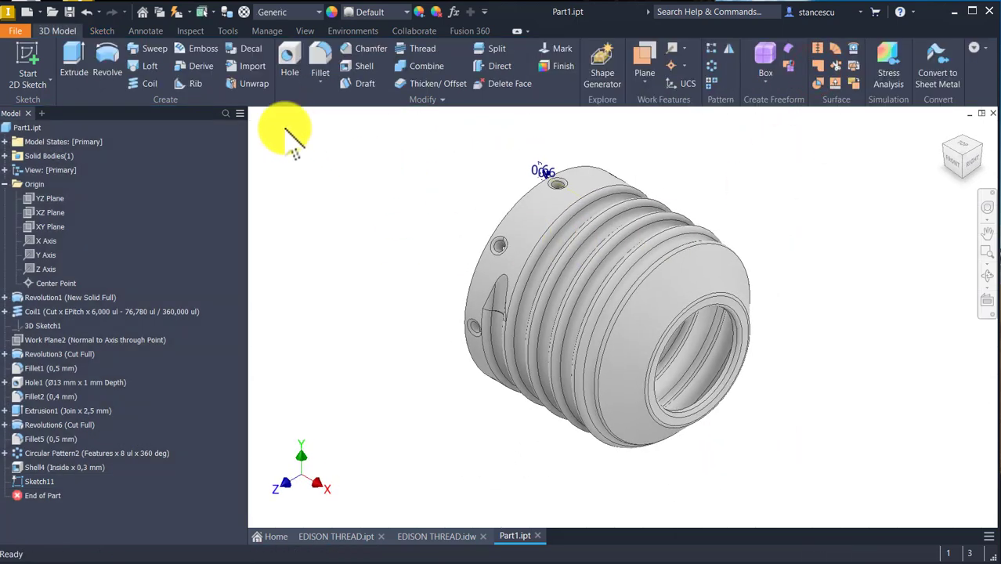
left_click(110, 49)
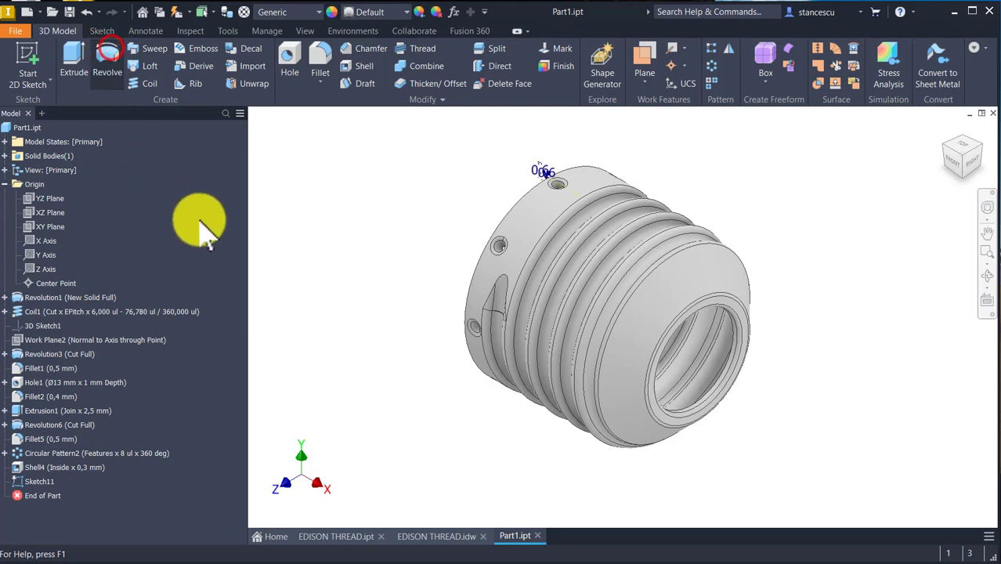
scroll(570, 178, "up", 3)
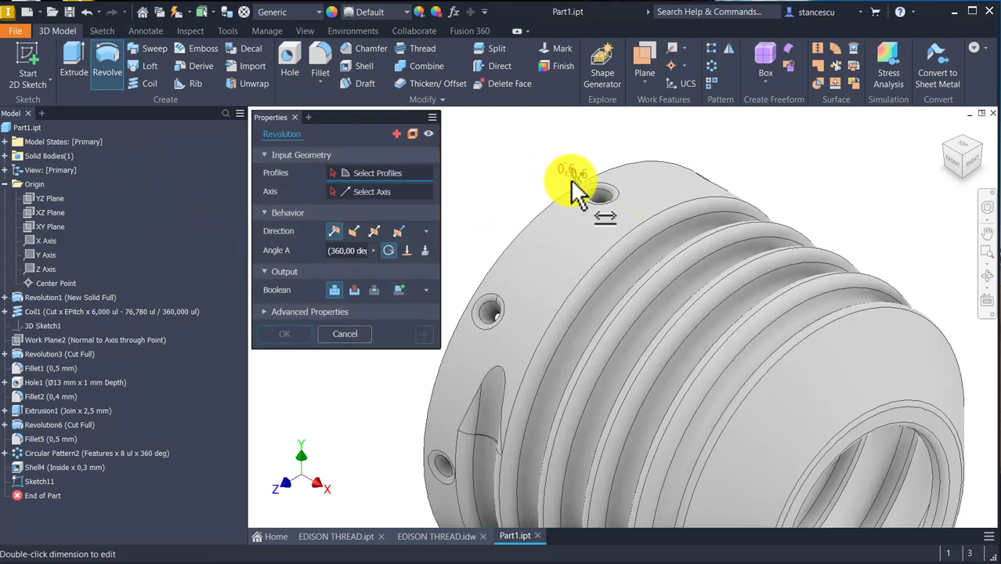
scroll(564, 192, "up", 3)
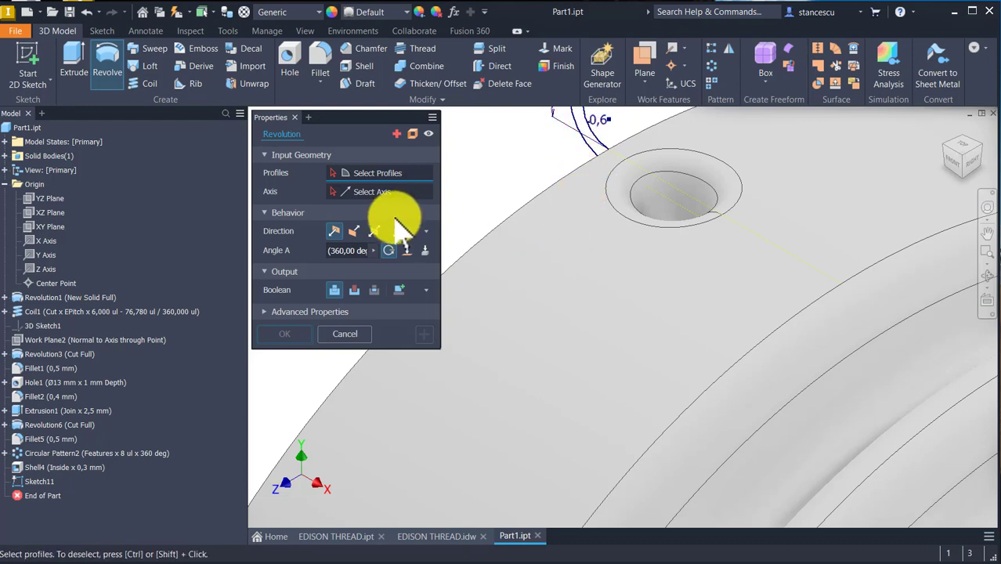
left_click(346, 334)
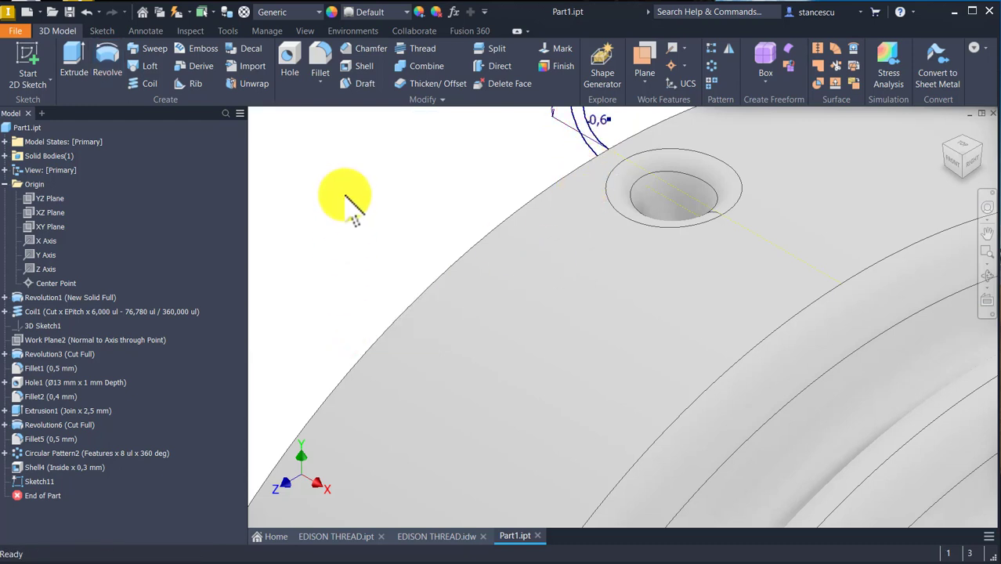
key("ctrl+z")
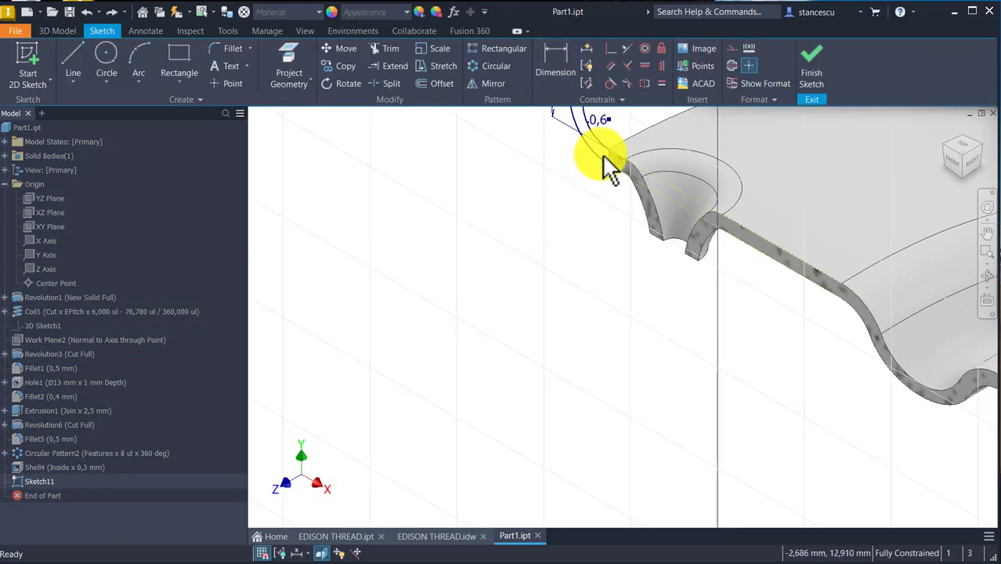
Close the lip profile with a 0.3 mm vertical line across the rim wall between the start points of the two arcs
scroll(603, 181, "up", 2)
scroll(627, 345, "up", 2)
mouse_move(637, 298)
middle_mouse_down()
mouse_move(644, 347)
mouse_move(630, 409)
middle_mouse_up()
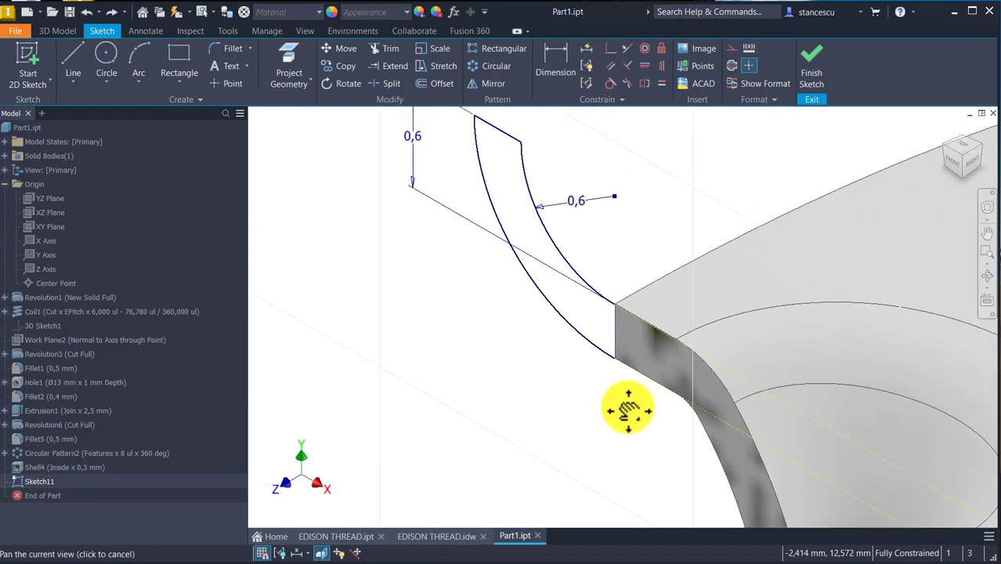
left_click(74, 59)
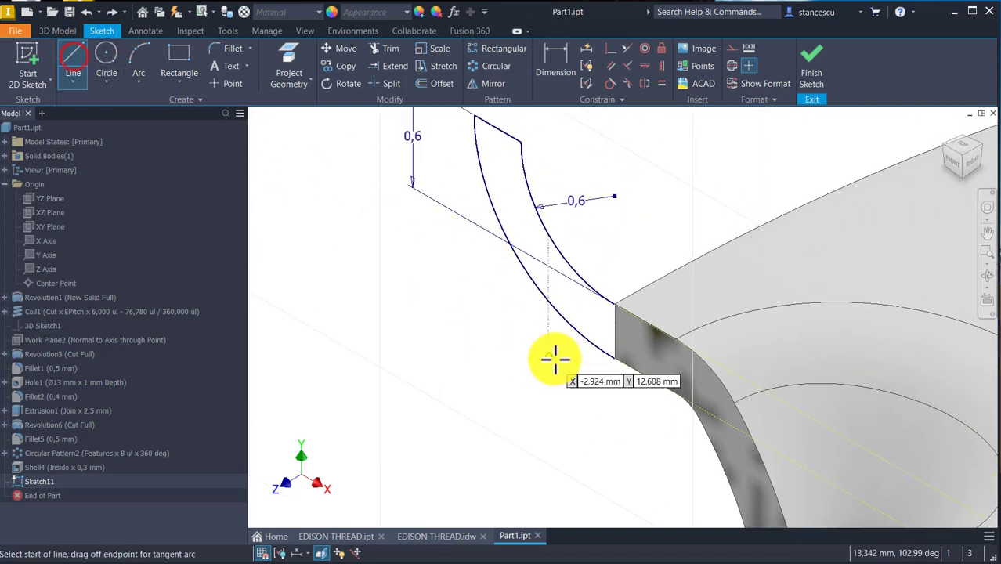
left_click(613, 359)
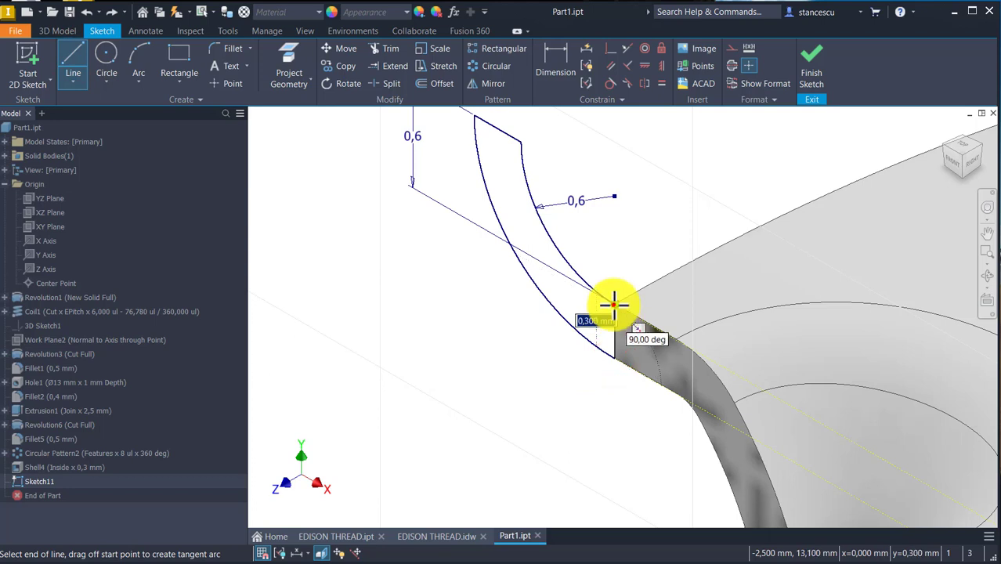
left_click(614, 304)
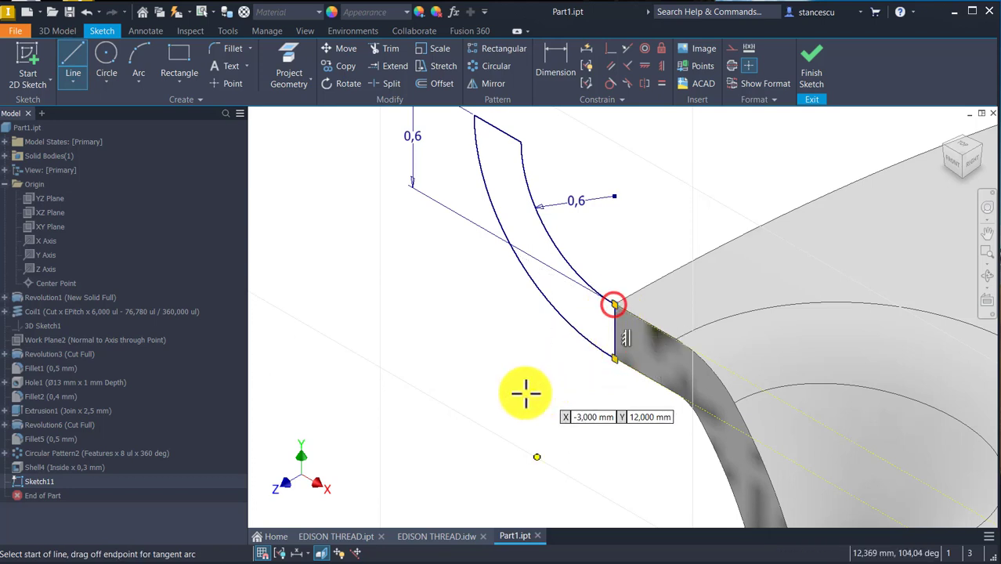
Finish the lip sketch and revolve its closed profile a full 360° about the X axis, joined to the shell
left_click(813, 62)
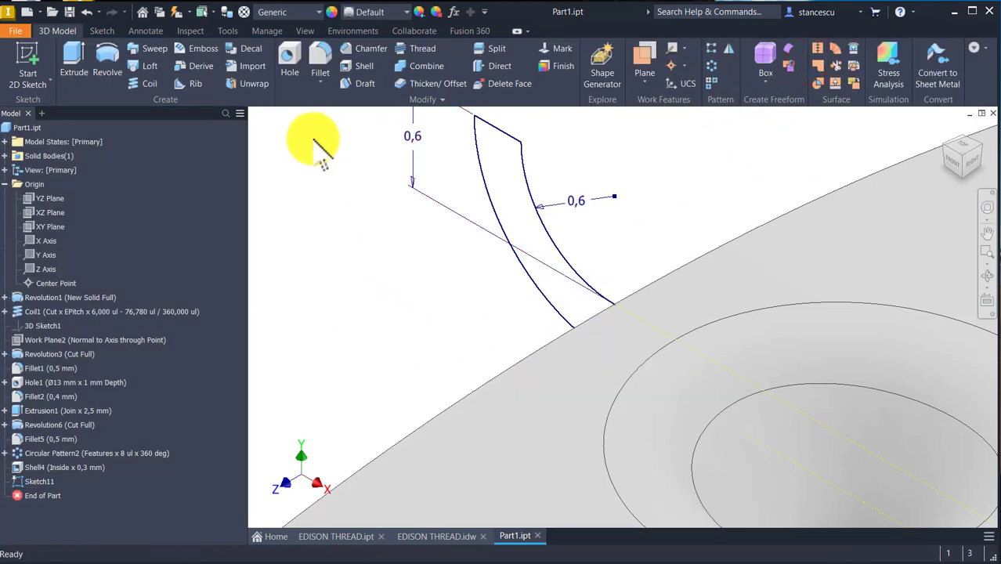
left_click(116, 66)
scroll(533, 288, "down", 2)
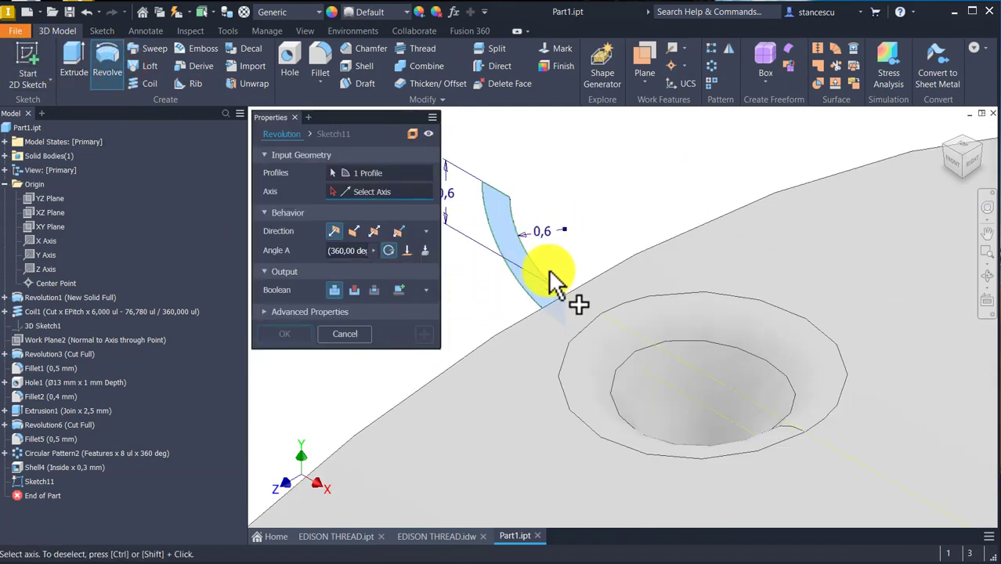
middle_click_drag(700, 212, 408, 223, "shift")
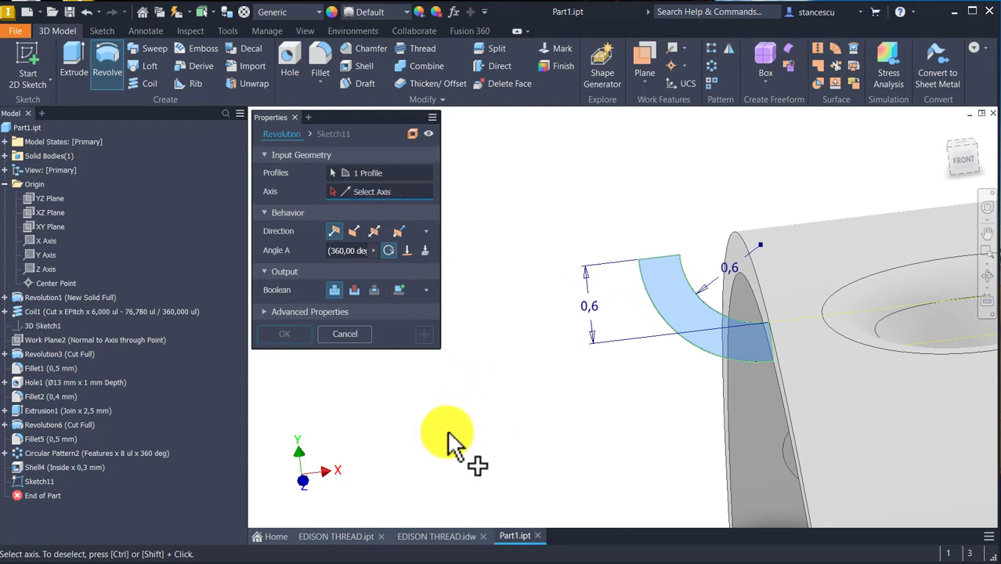
key("F5")
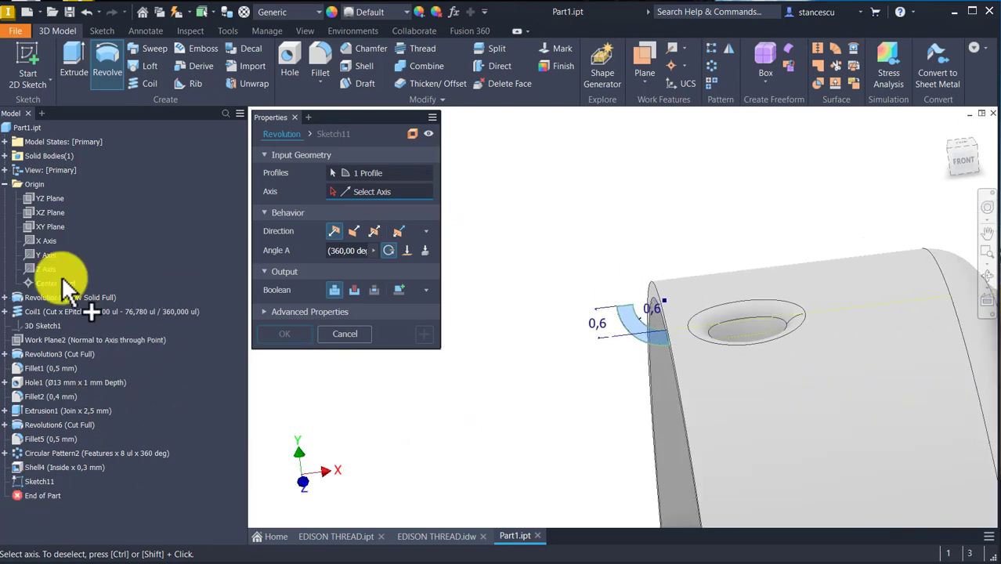
left_click(53, 243)
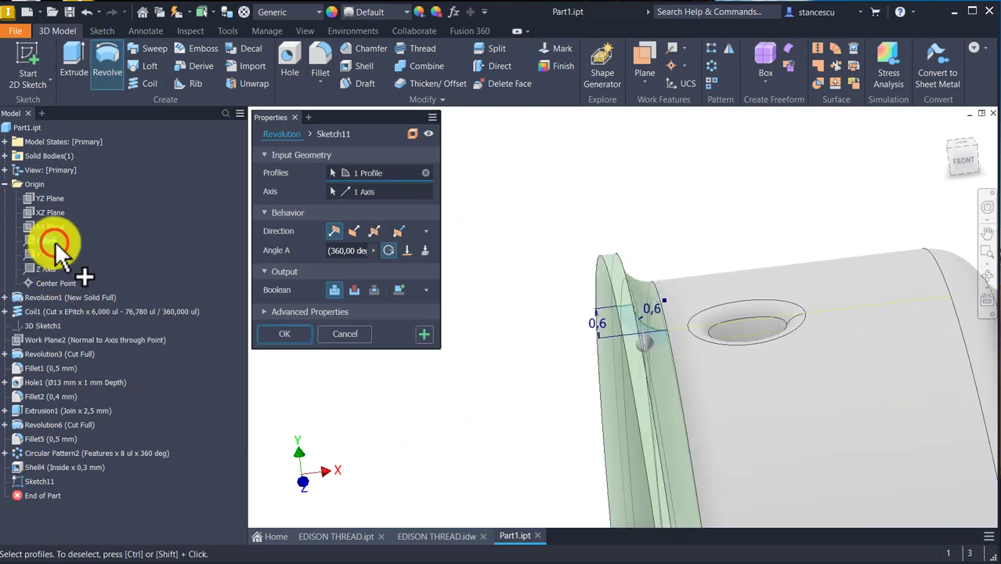
key("F5")
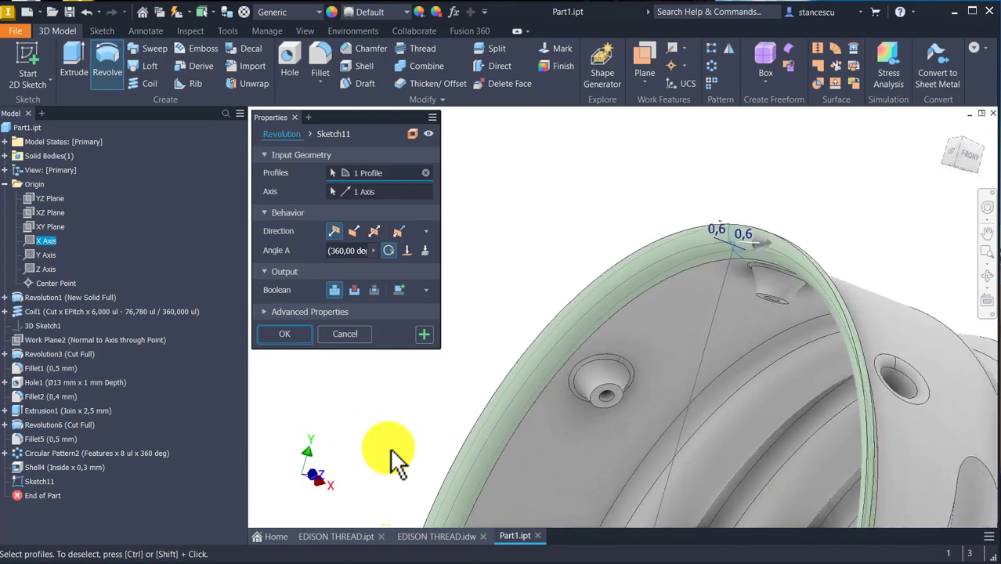
left_click(287, 334)
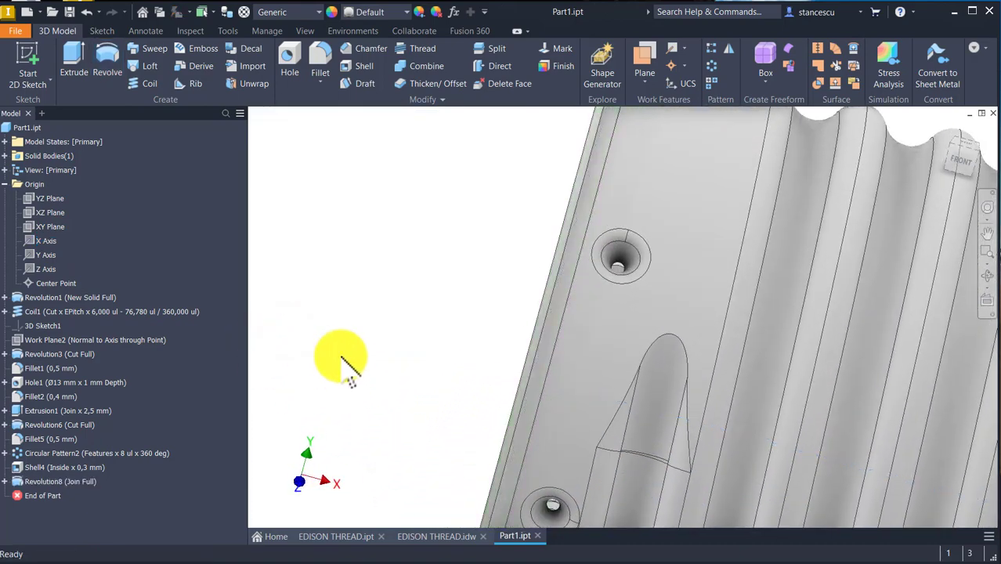
key("F6")
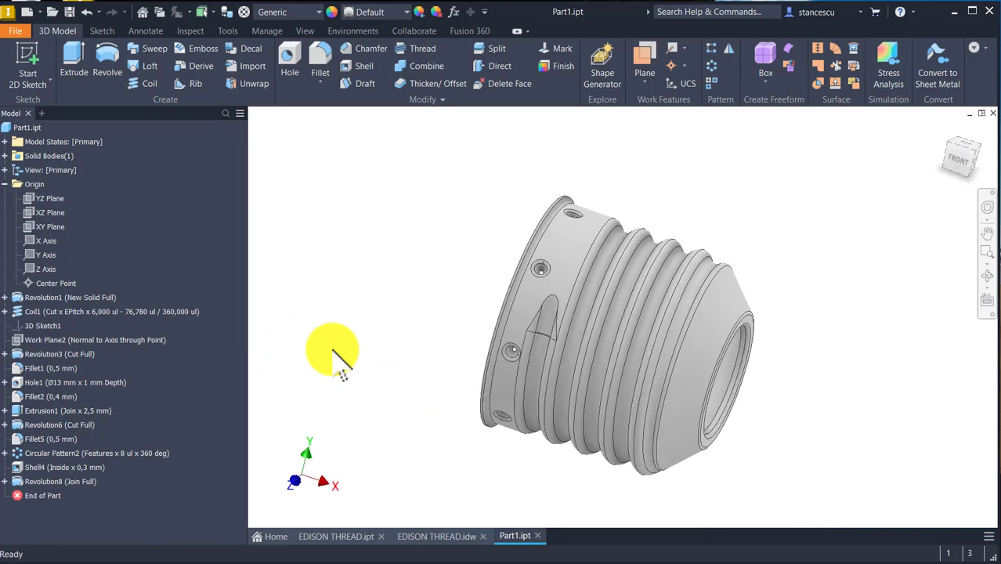
key("F5")
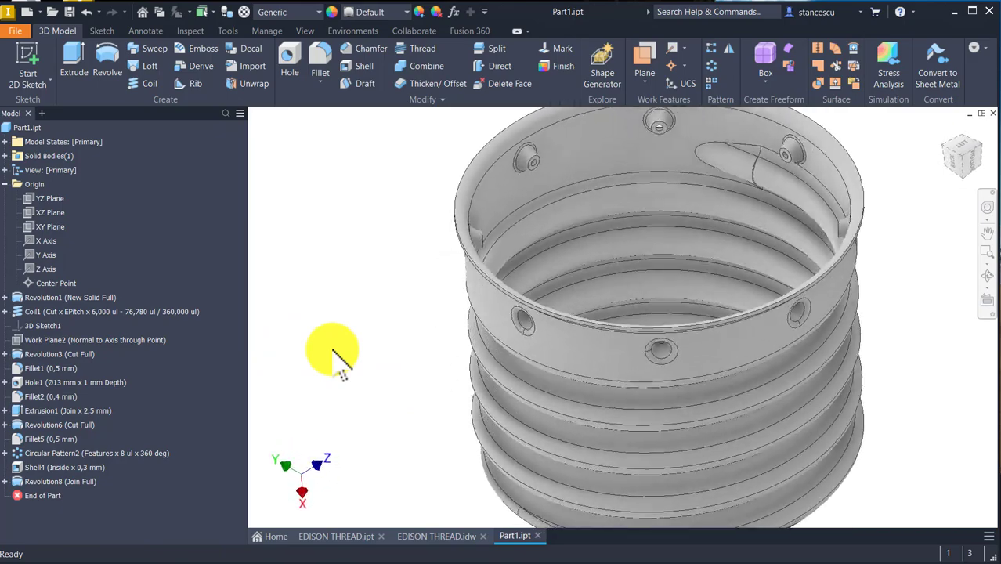
key("F6")
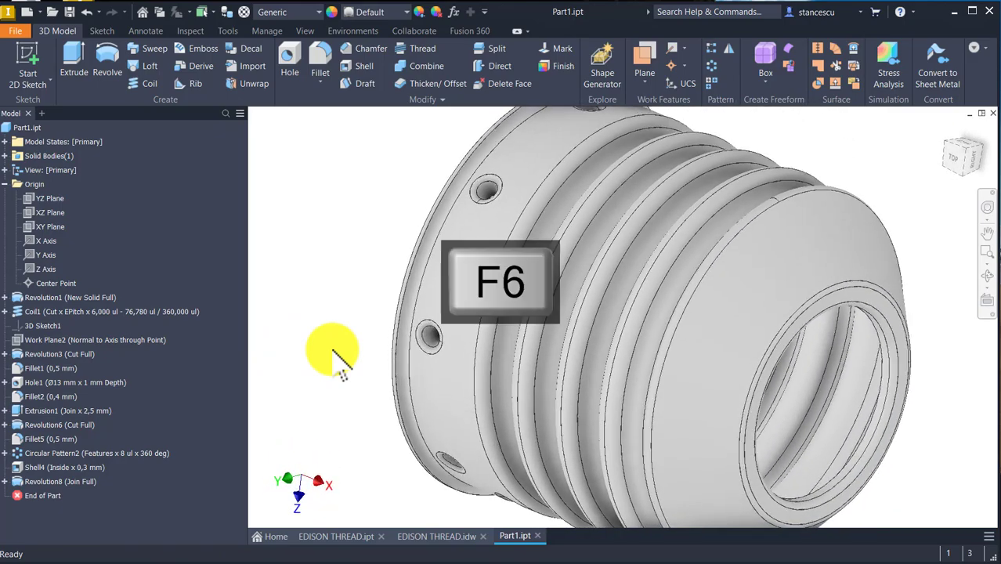